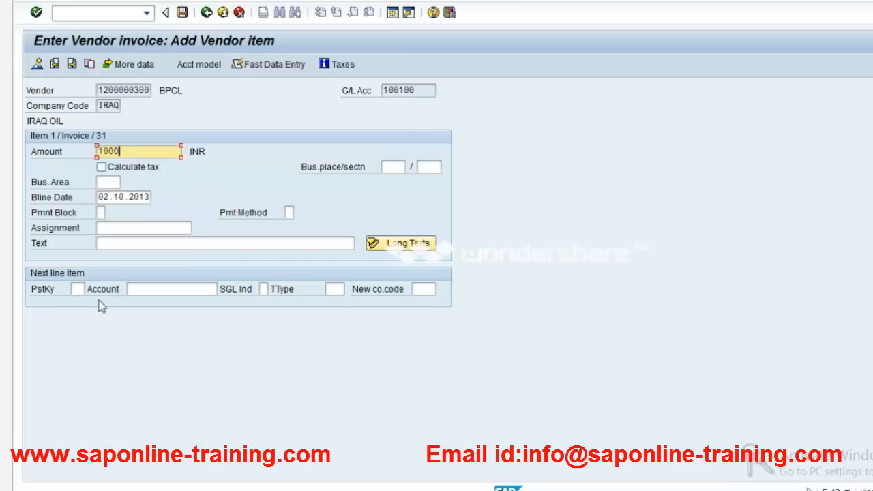
Add a second line item with posting key 40 and the DOMESTIC PURCHASE G/L account found through the account search.
left_click(77, 288)
left_click(88, 287)
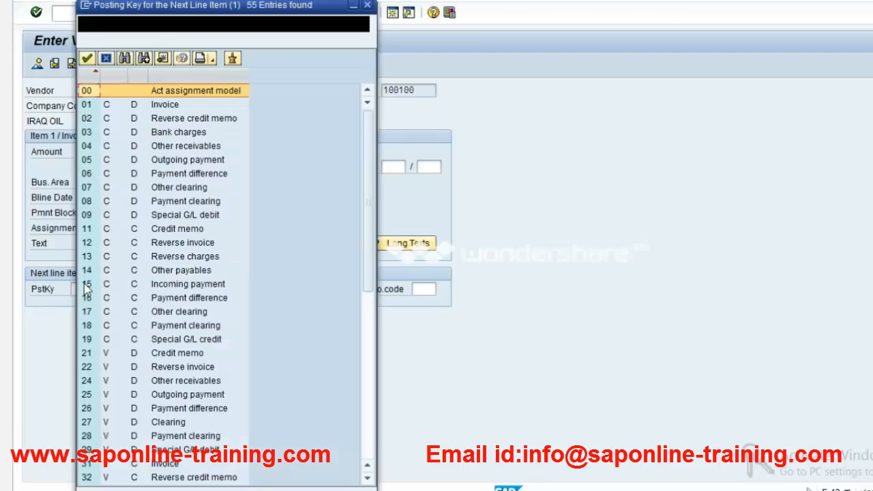
key("Escape")
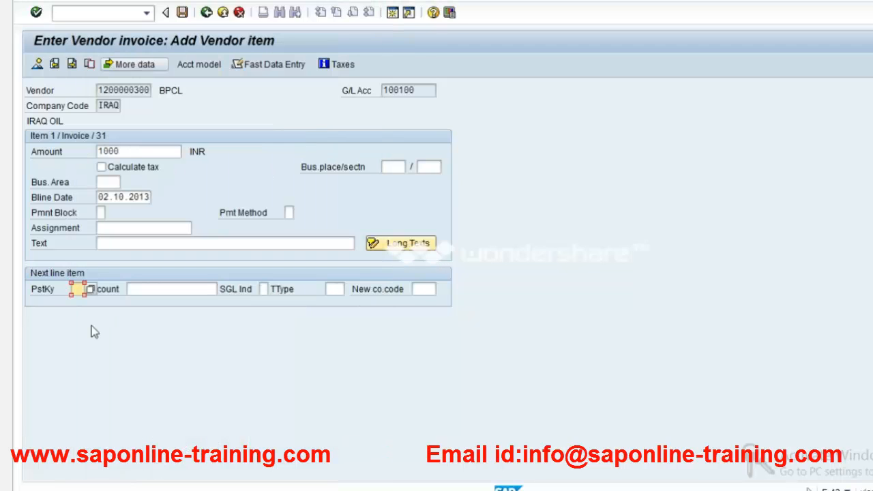
type("40")
key("Tab")
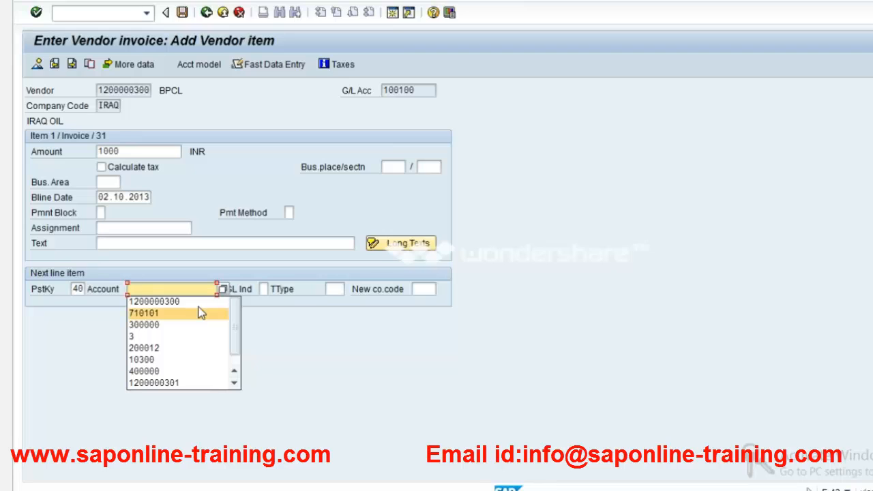
left_click(222, 290)
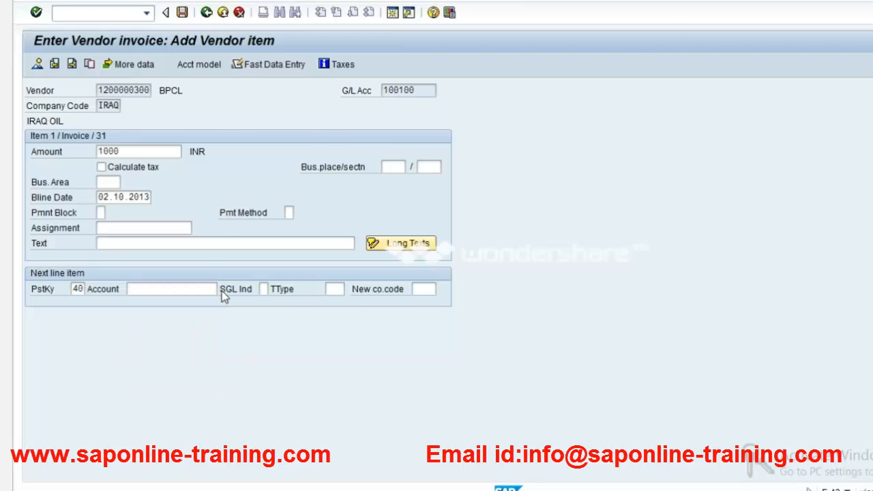
left_click(593, 240)
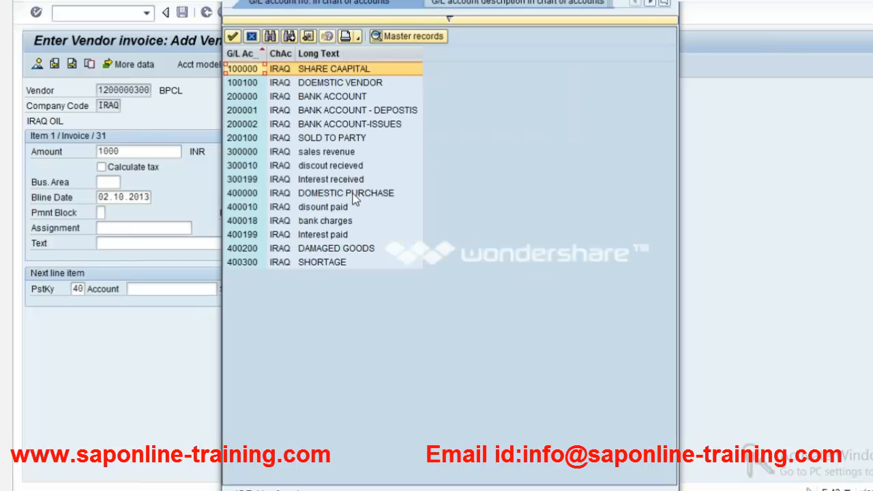
double_click(353, 193)
key("Return")
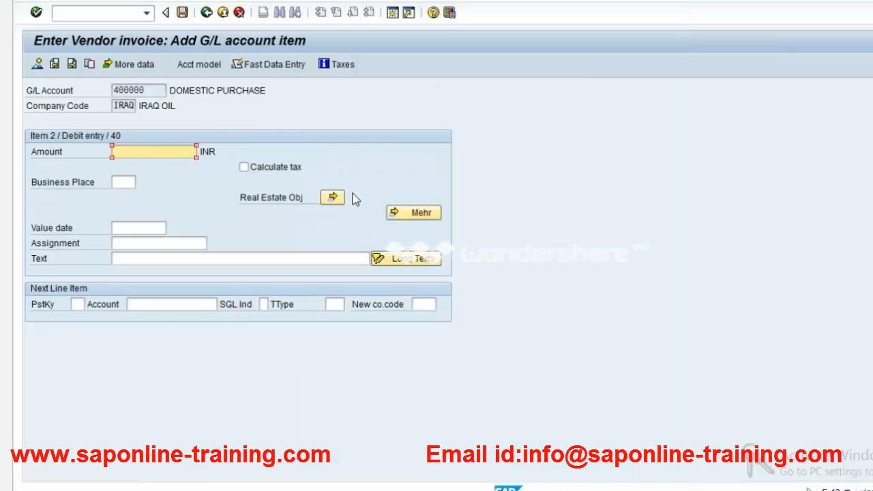
Enter 1,000 INR as the domestic purchase debit amount, and simulate and post the vendor invoice.
type("1000")
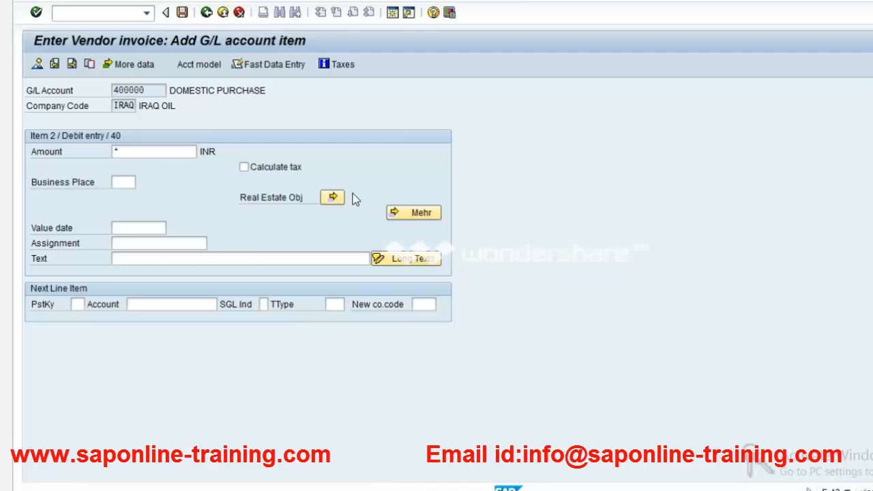
key("Return")
left_click(60, 0)
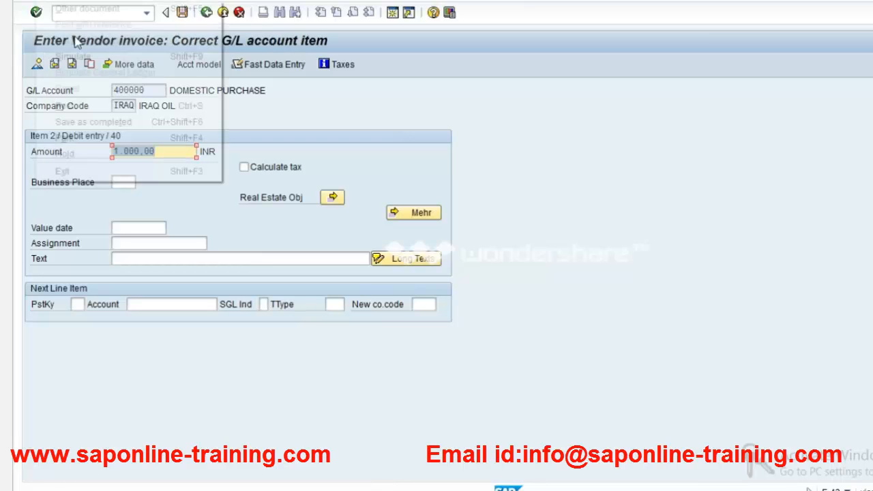
left_click(77, 59)
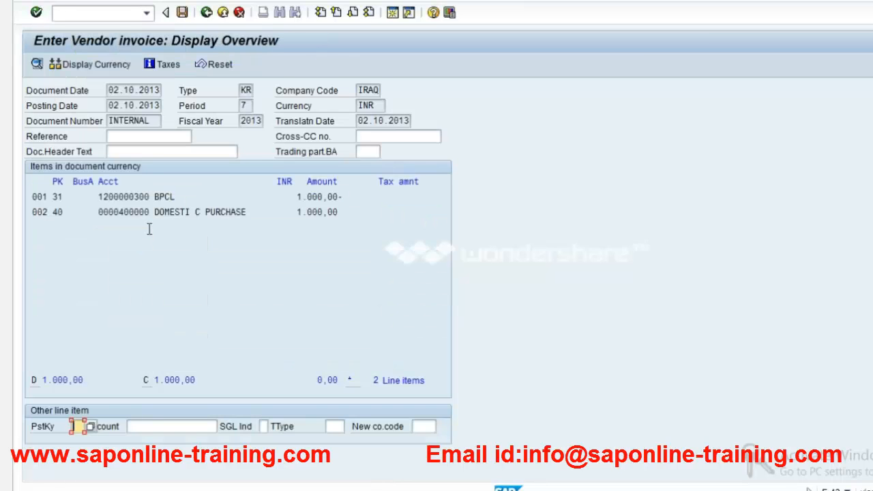
key("ctrl+s")
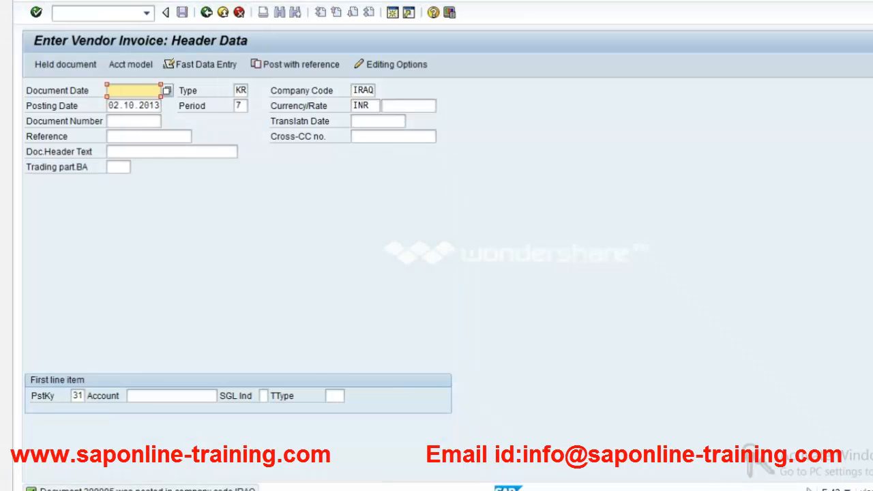
Run the vendor line item display transaction FBL1N for vendor BPCL in company code IRAQ to list its open items.
left_click(101, 19)
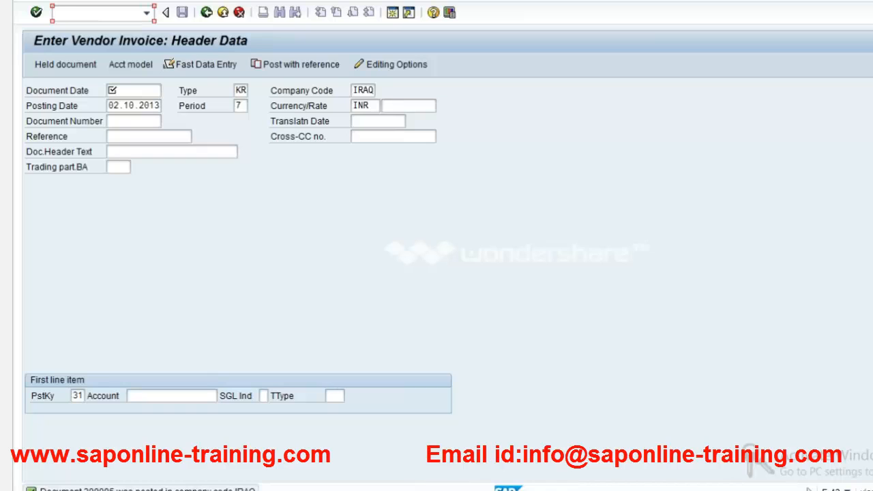
type("/nfbl1")
key("Return")
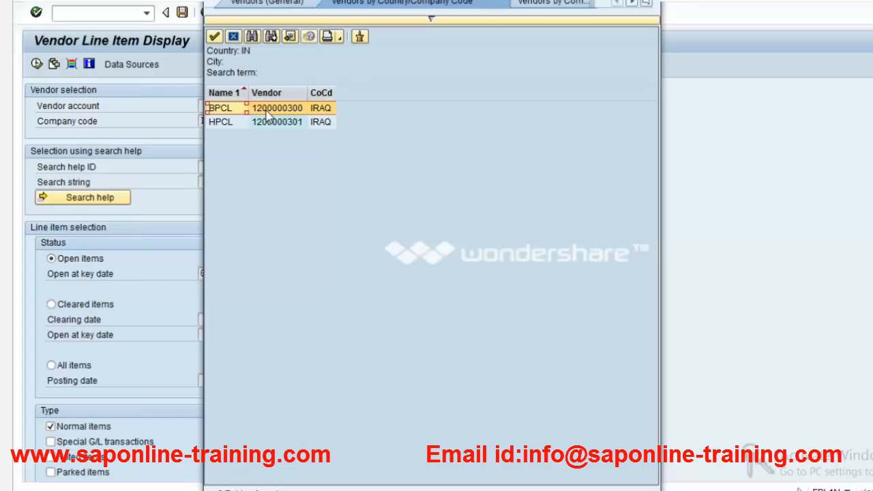
double_click(266, 111)
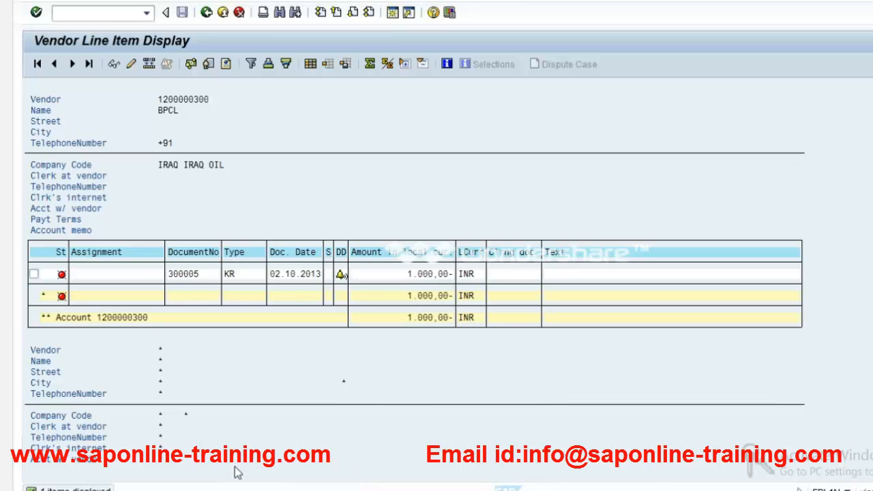
Switch to the Word notes and read the cheque issue processing section up to the Create Cheque Numbers menu path.
key("alt+Tab")
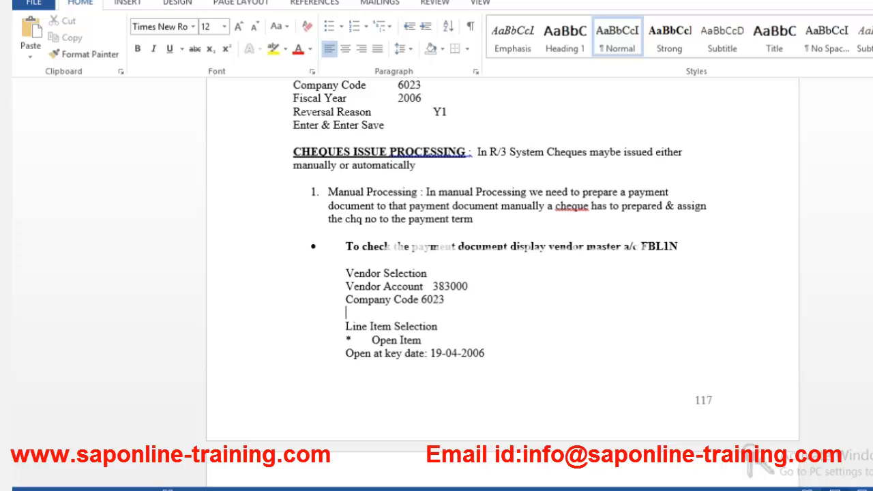
scroll(503, 266, "down", 1)
scroll(504, 266, "down", 5)
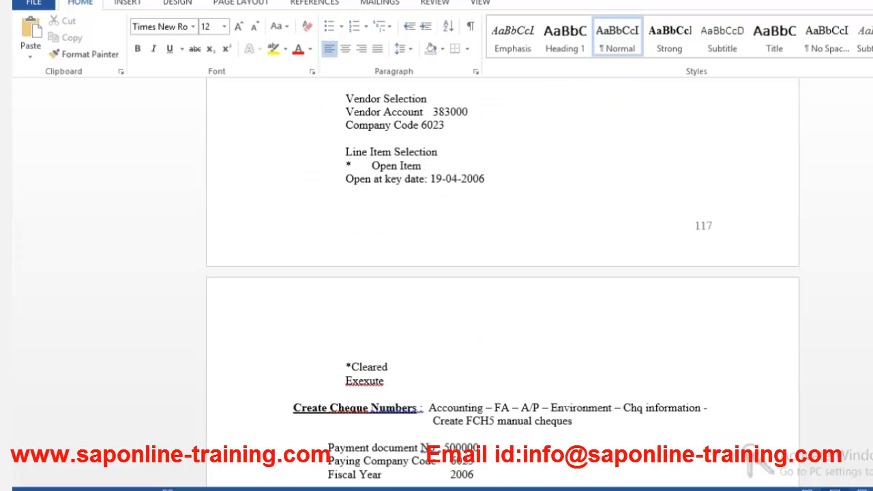
scroll(503, 266, "down", 6)
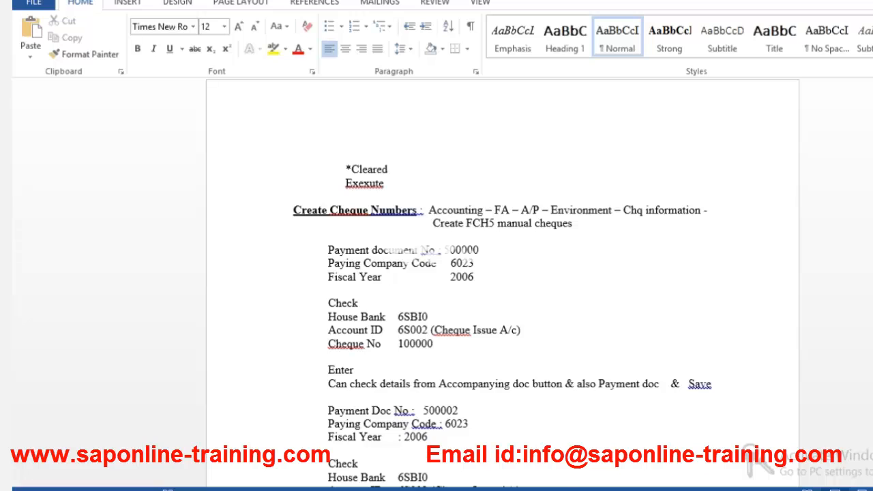
scroll(313, 125, "down", 3)
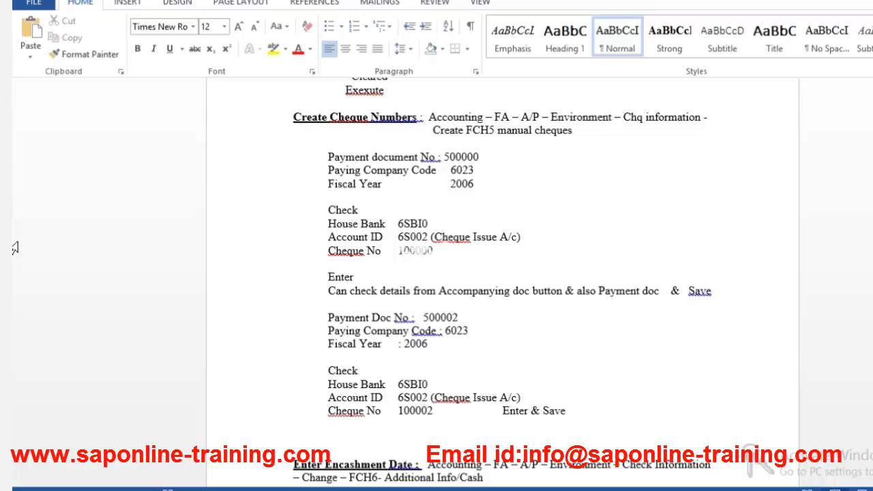
left_click(303, 117)
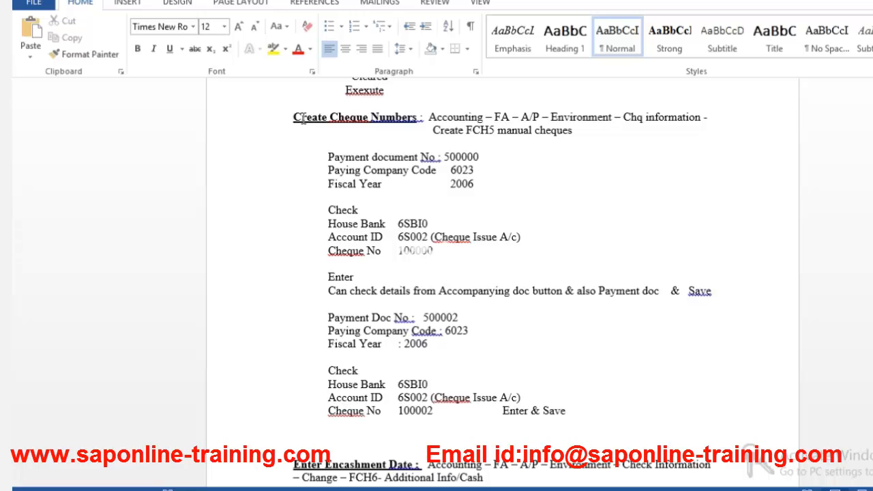
right_click(354, 117)
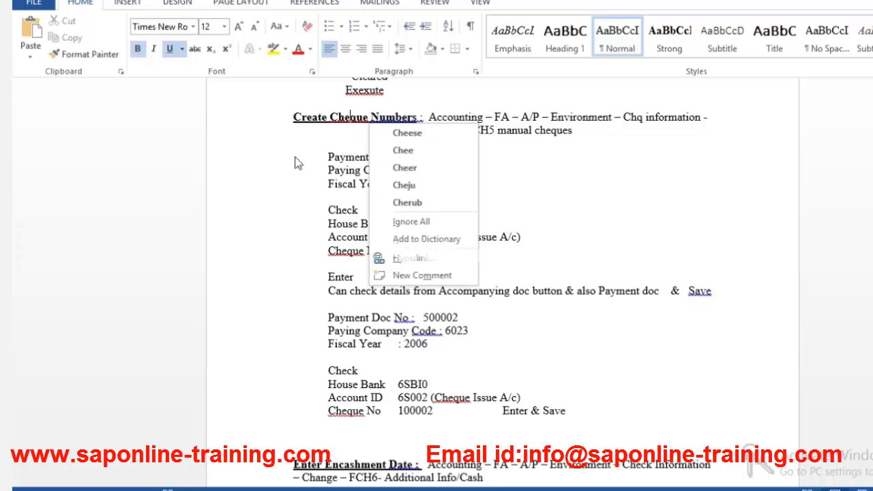
key("Escape")
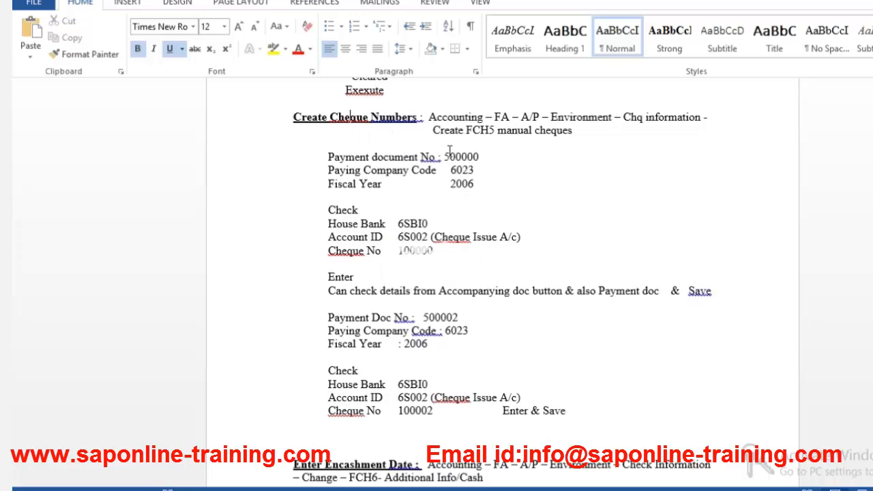
left_click(435, 119)
left_click(459, 138)
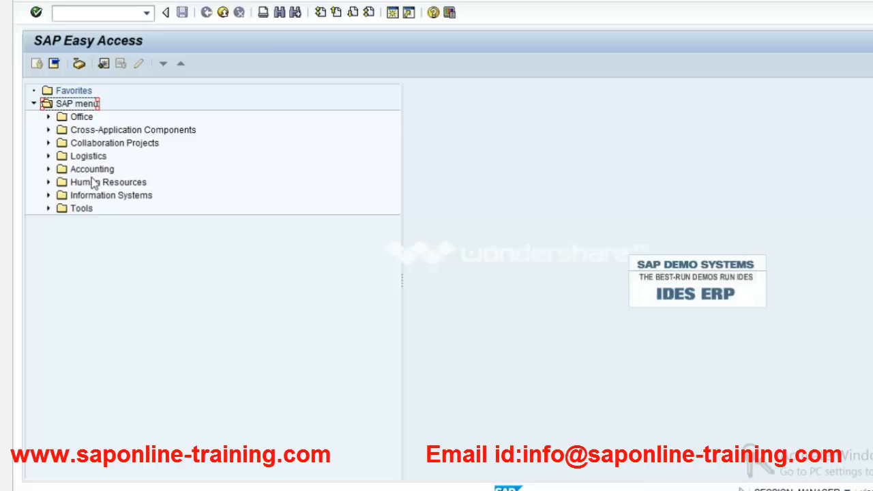
Expand Accounting in the SAP Easy Access menu and check the next folders of the path in the Word notes.
left_click(119, 182)
left_click(95, 170)
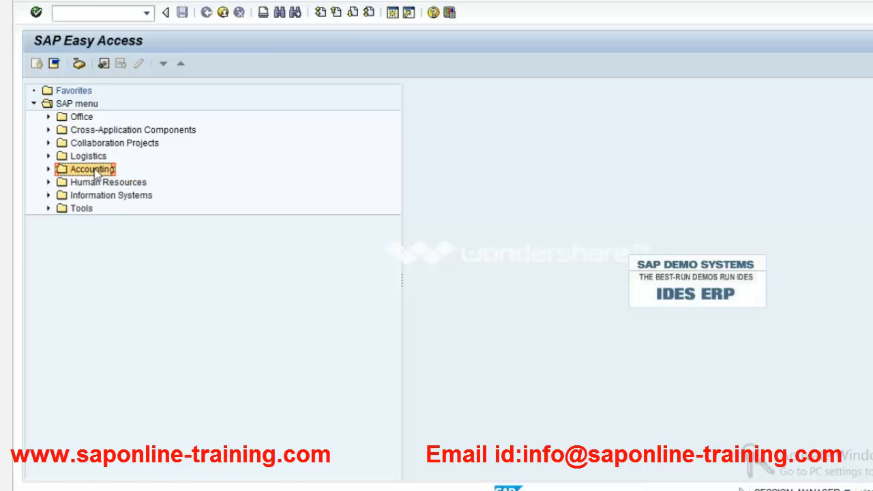
double_click(95, 170)
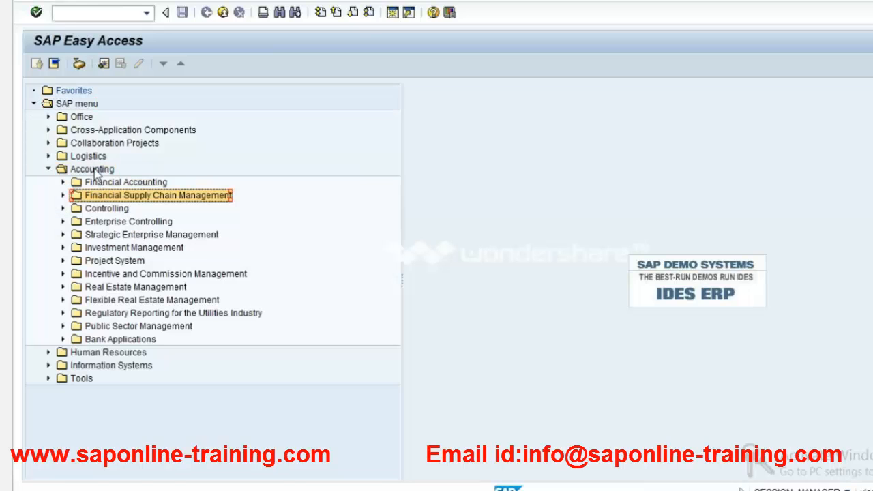
key("alt+Tab")
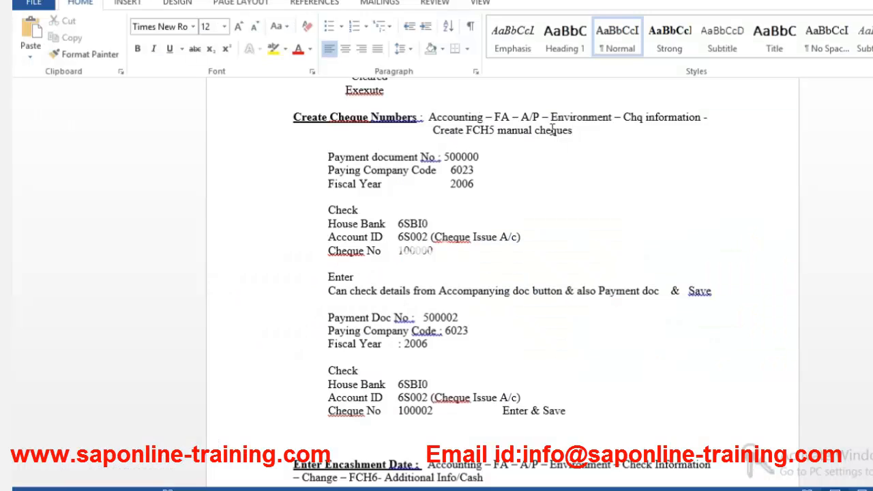
left_click(572, 130)
key("alt+Tab")
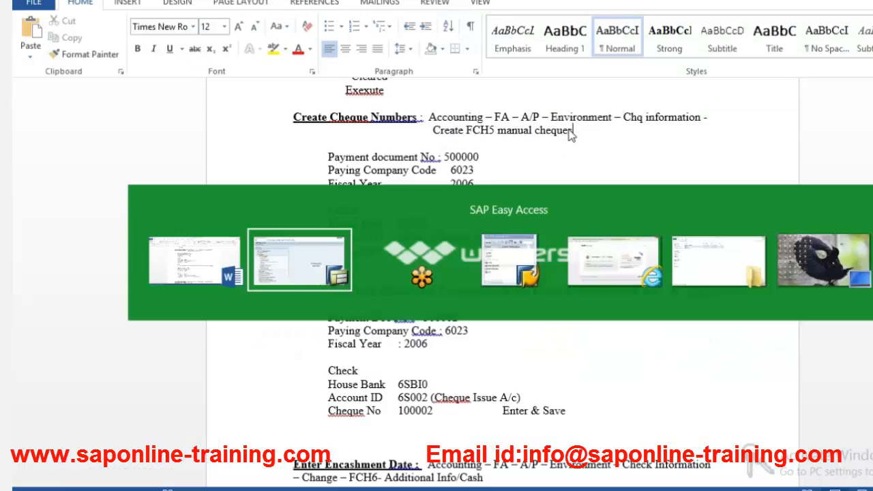
Expand Financial Accounting and its Accounts Payable folder in the SAP menu, checking the path against the Word notes.
key("Down")
key("Down")
key("Down")
key("Down")
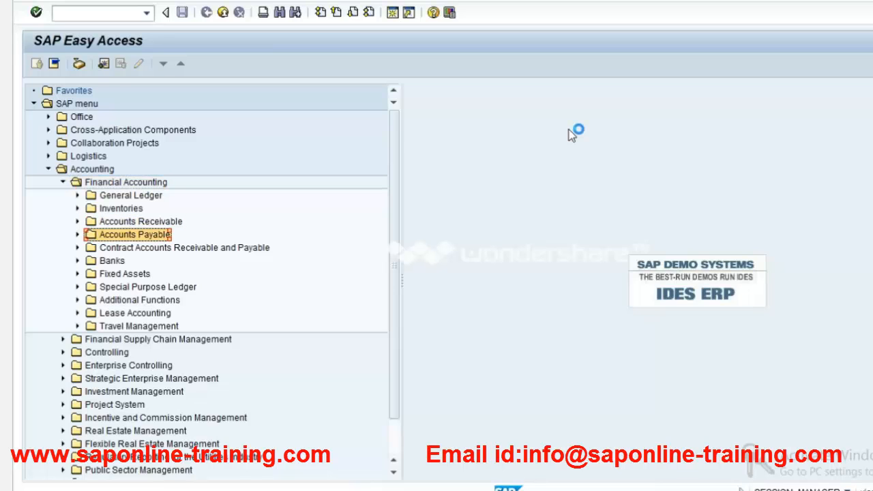
key("Return")
key("alt+Tab")
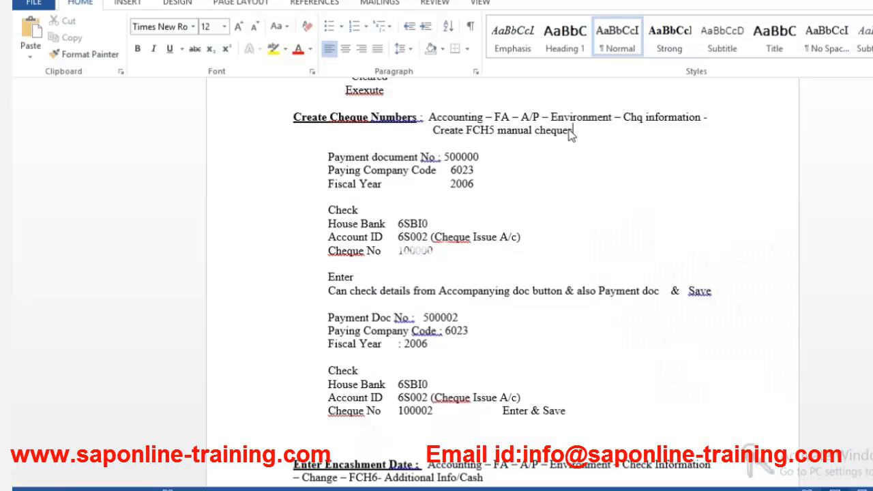
key("alt+Tab")
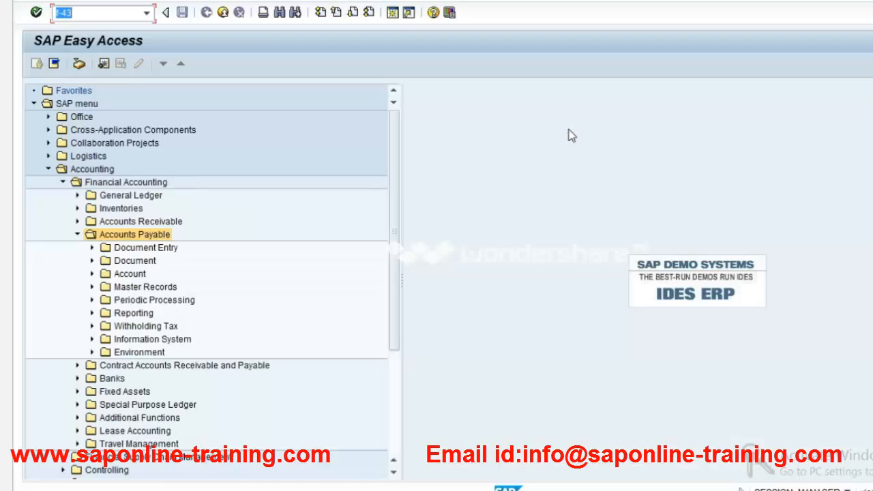
Expand the Environment folder under Accounts Payable in the SAP menu.
key("Down")
left_click(132, 251)
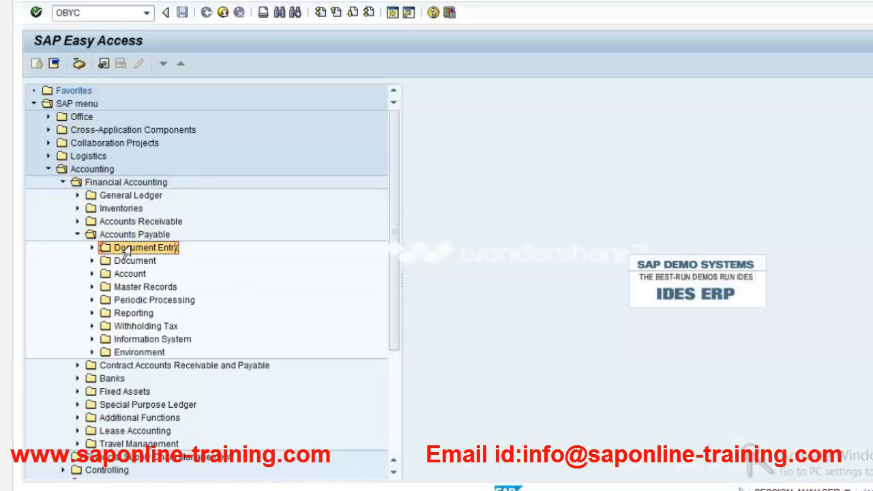
key("alt+Tab")
key("alt+Tab")
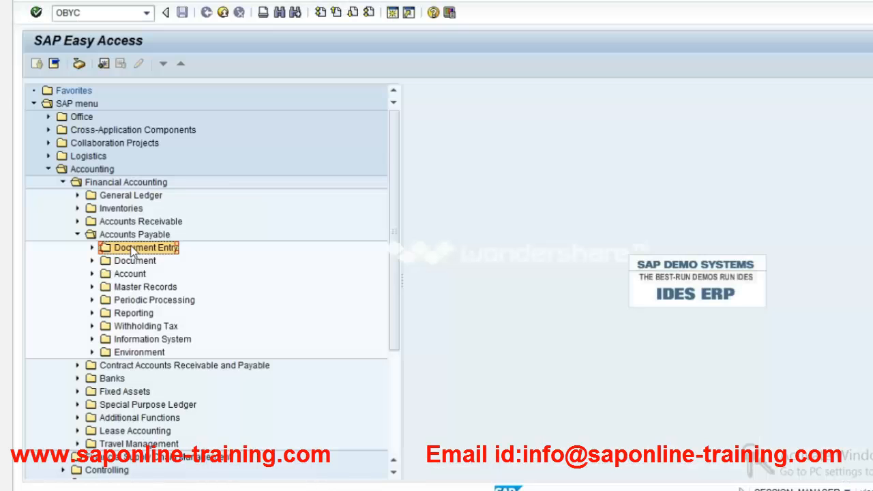
key("Down")
key("Down")
key("Down")
key("Down")
key("Down")
key("Down")
key("Down")
key("Down")
key("Right")
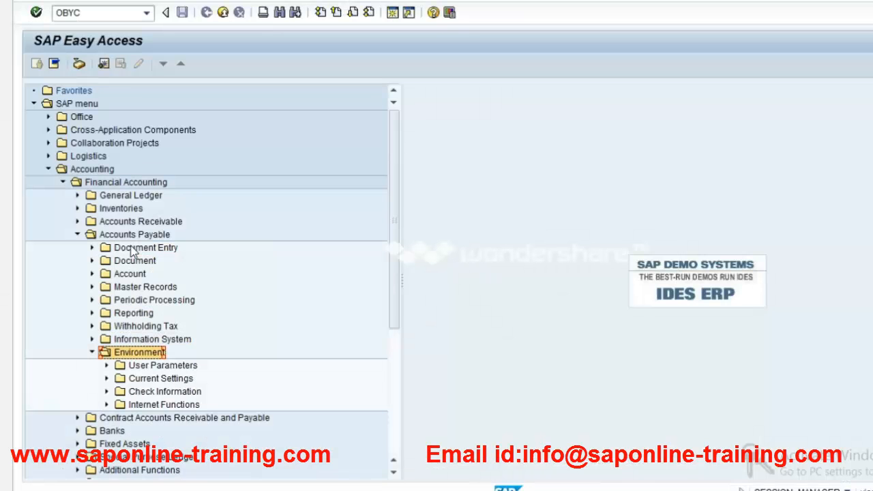
Expand Check Information under Environment and check the remaining menu path in the Word notes.
key("Down")
key("Down")
key("Down")
key("Right")
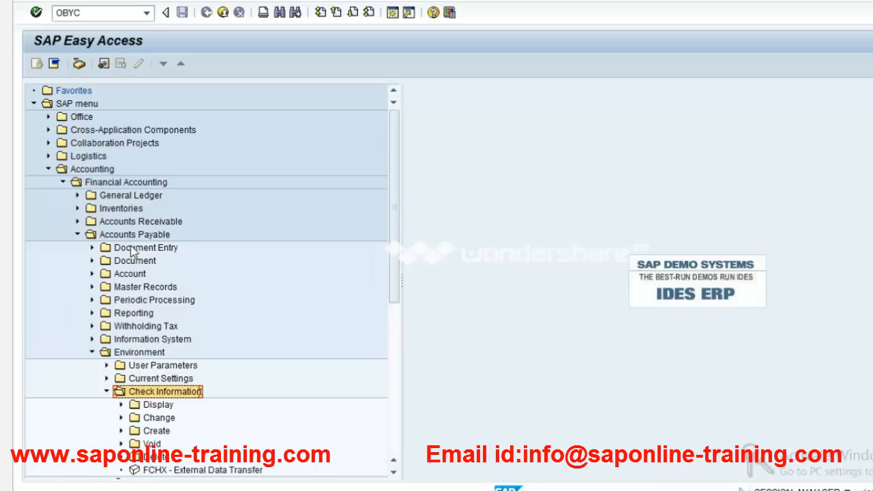
key("Down")
key("alt+Tab")
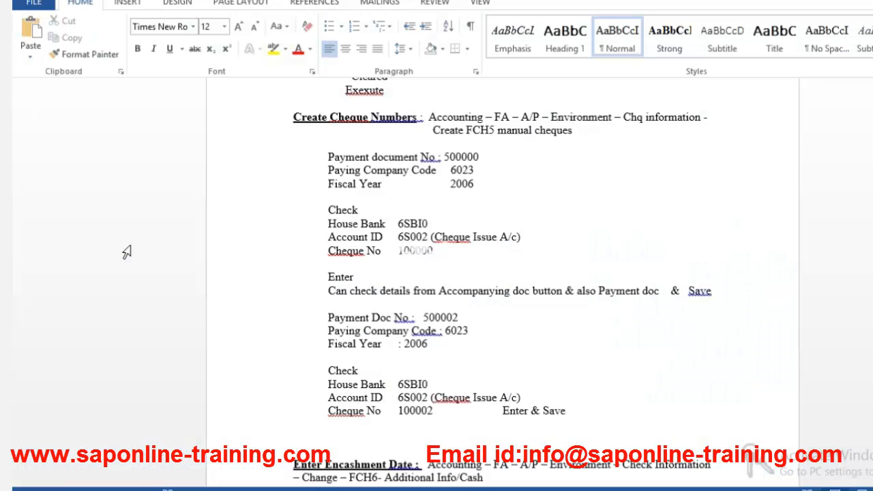
key("alt+Tab")
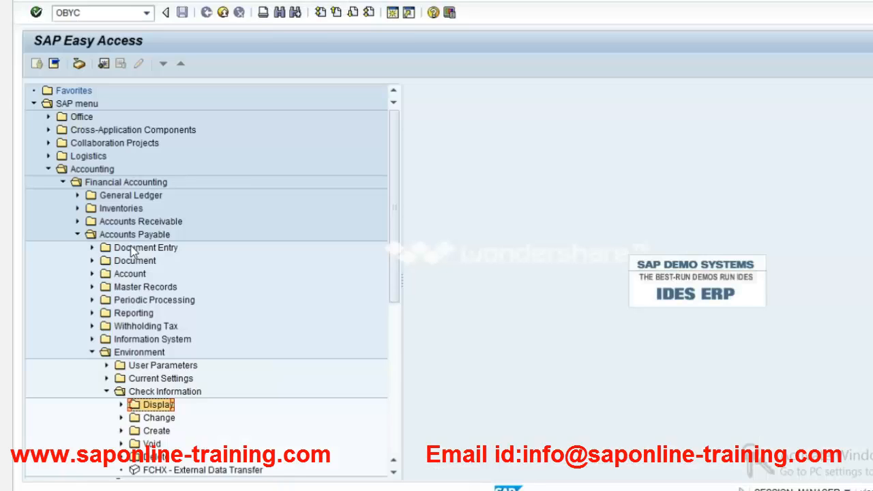
Expand the Create folder under Check Information and open the manual checks transaction FCH5.
key("Down")
key("Down")
key("Right")
key("Down")
key("Return")
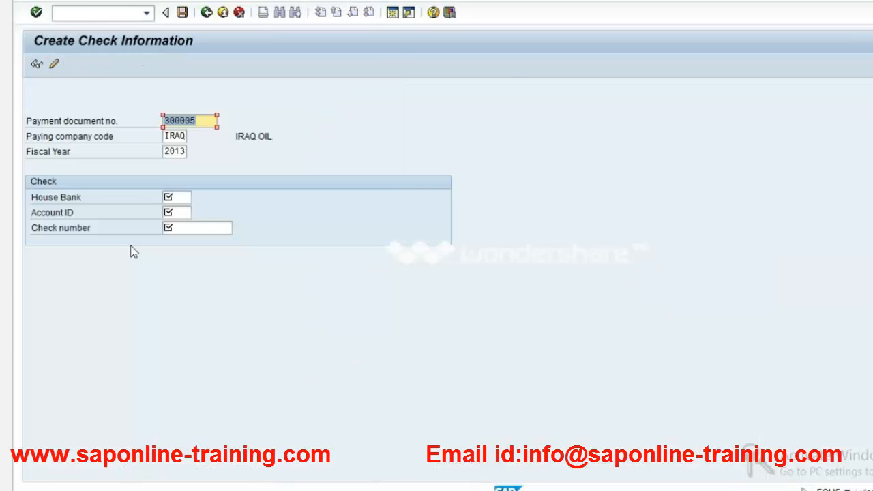
Set the house bank to HDFC and the account ID to HDFI, the HDFC cheque issues account.
key("Tab")
key("Tab")
key("Tab")
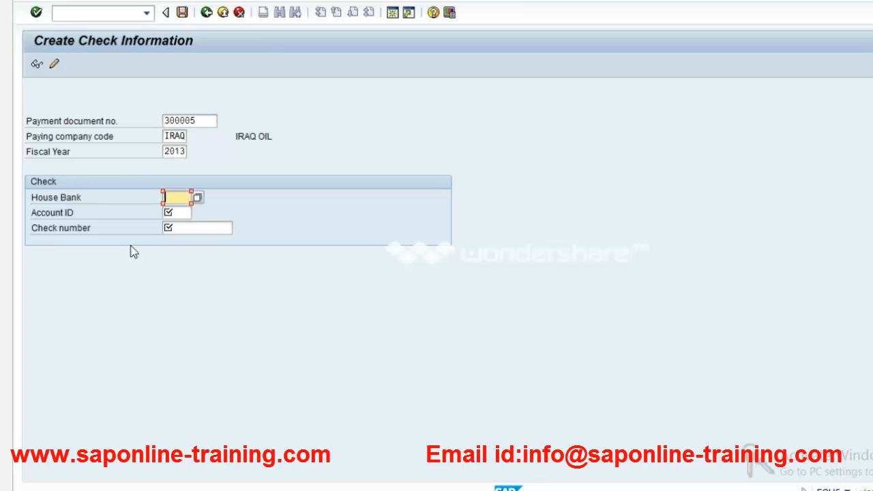
key("Return")
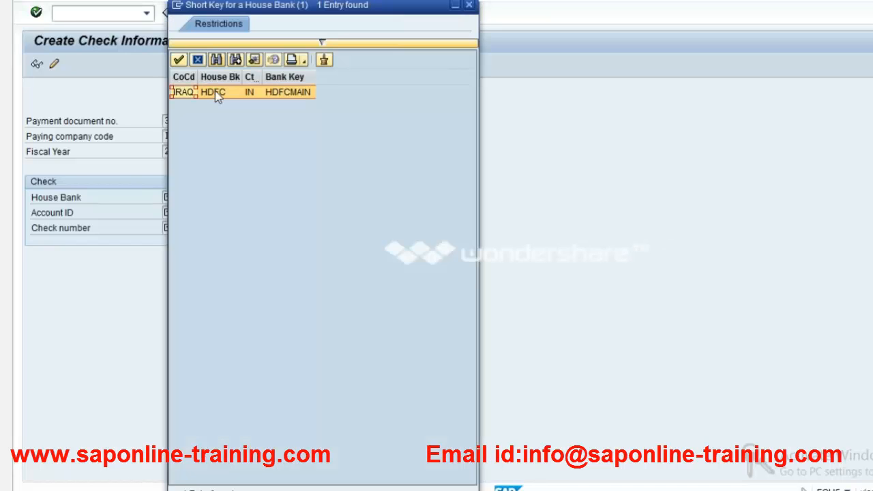
double_click(214, 91)
key("Return")
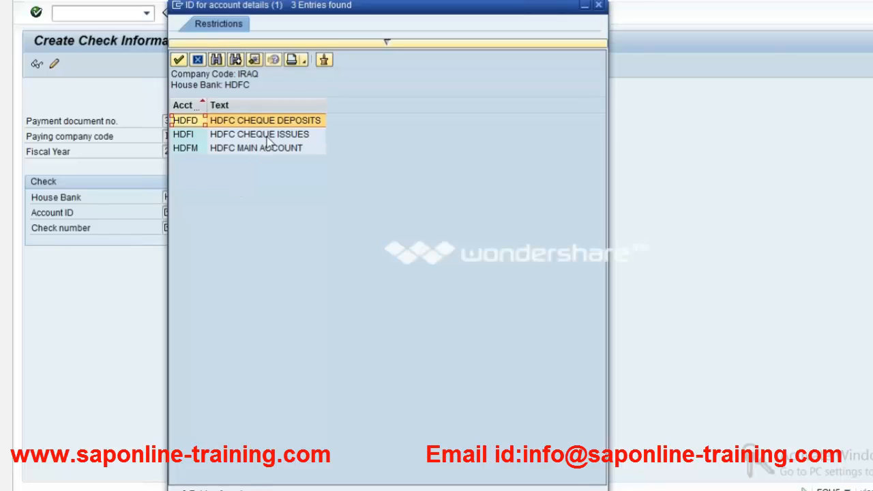
left_click(267, 135)
double_click(268, 135)
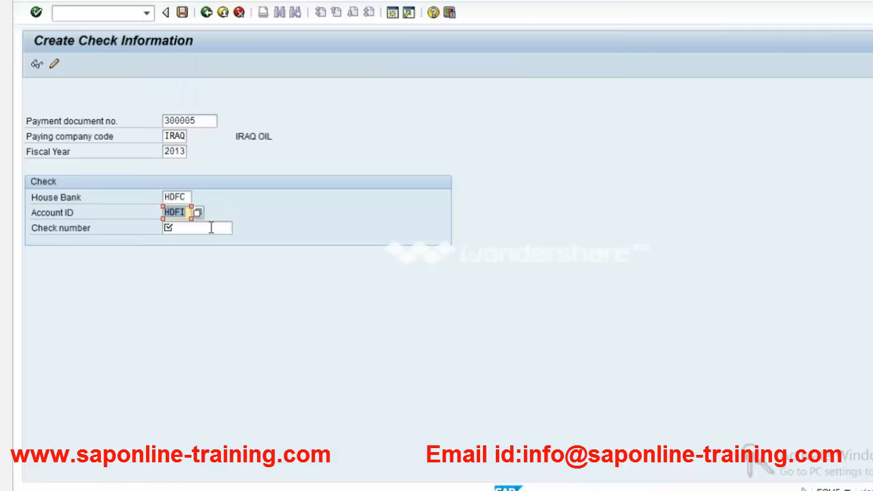
Search for available check numbers in company code IRAQ, clearing the void reason code and account ID restrictions, and close the search.
left_click(210, 229)
key("F4")
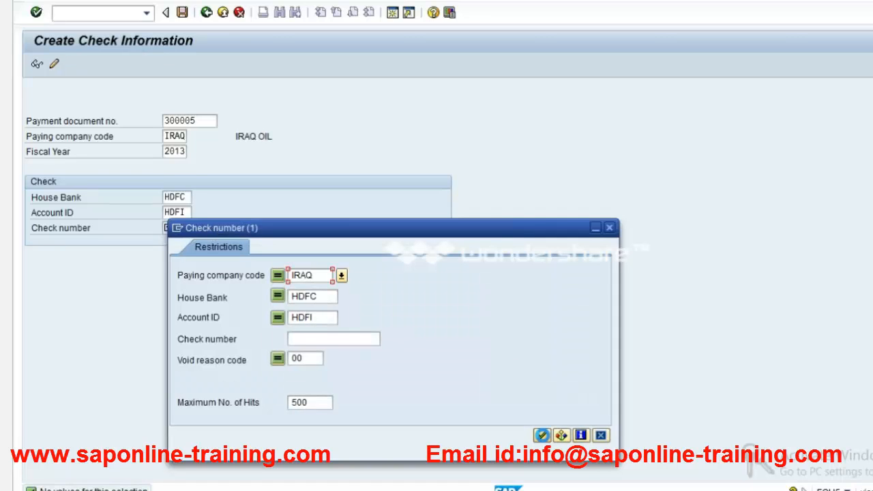
left_click(542, 436)
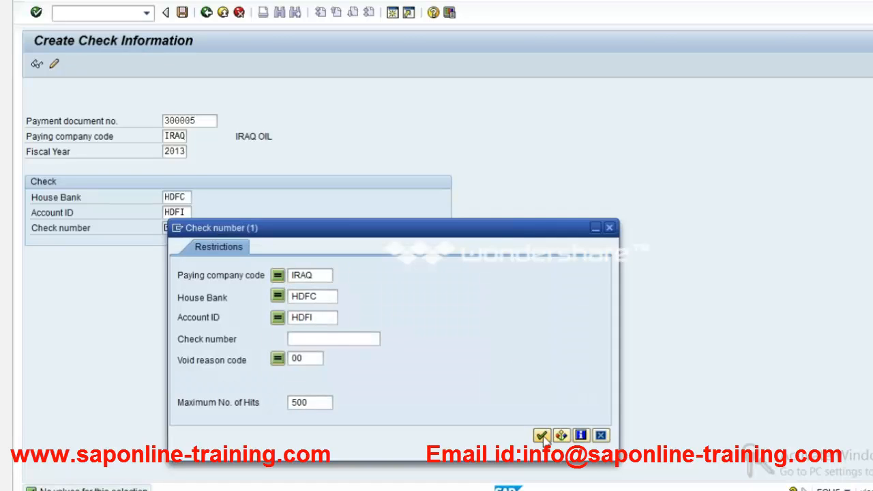
left_click(311, 358)
key("BackSpace")
key("BackSpace")
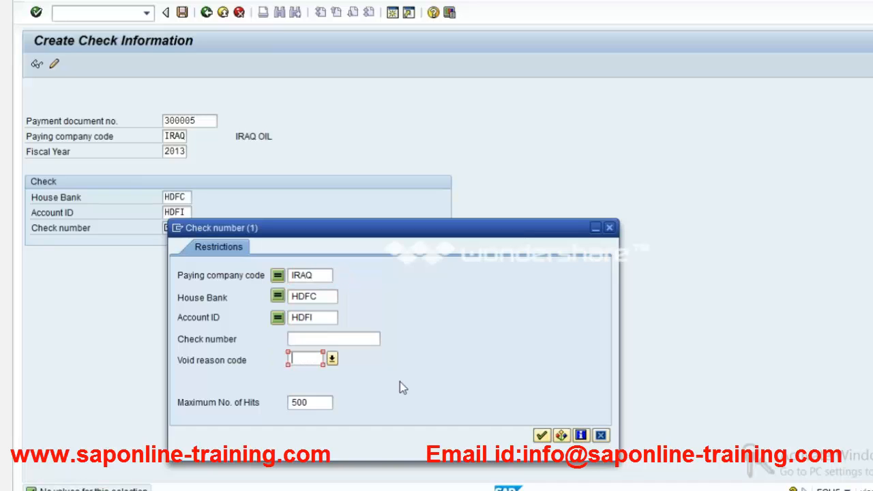
left_click(542, 435)
left_click(327, 317)
key("BackSpace")
key("BackSpace")
key("BackSpace")
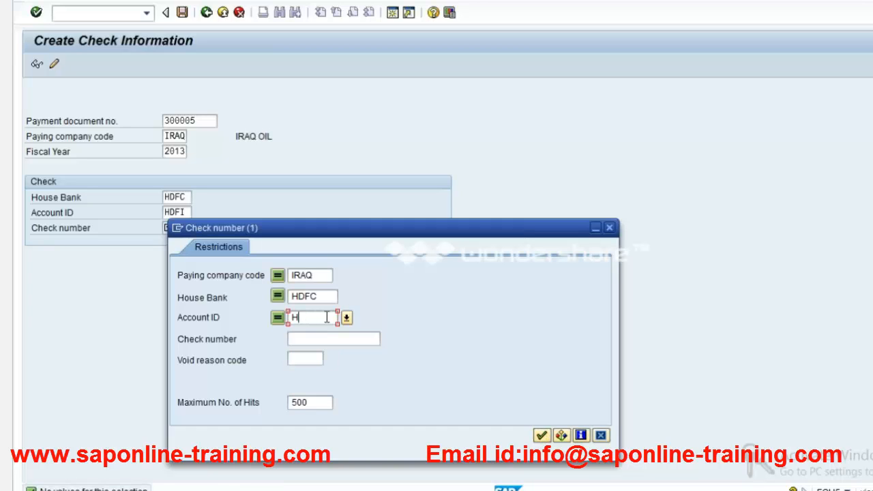
key("BackSpace")
left_click(541, 434)
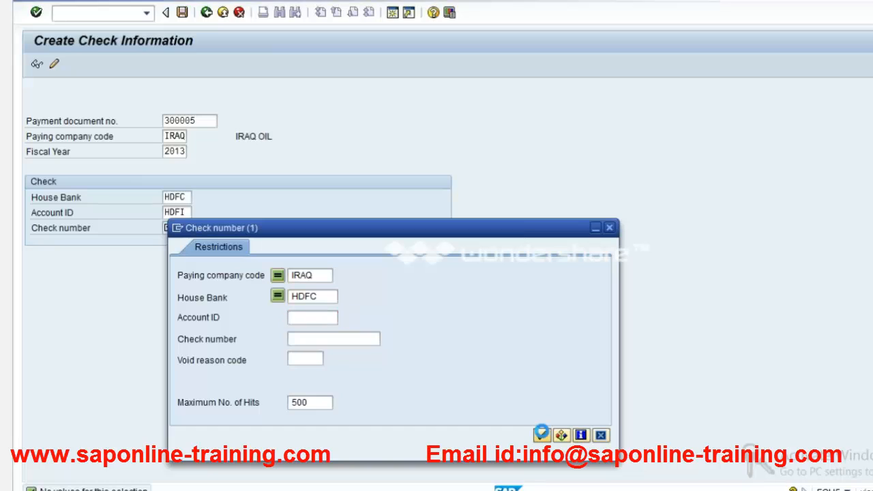
left_click(601, 435)
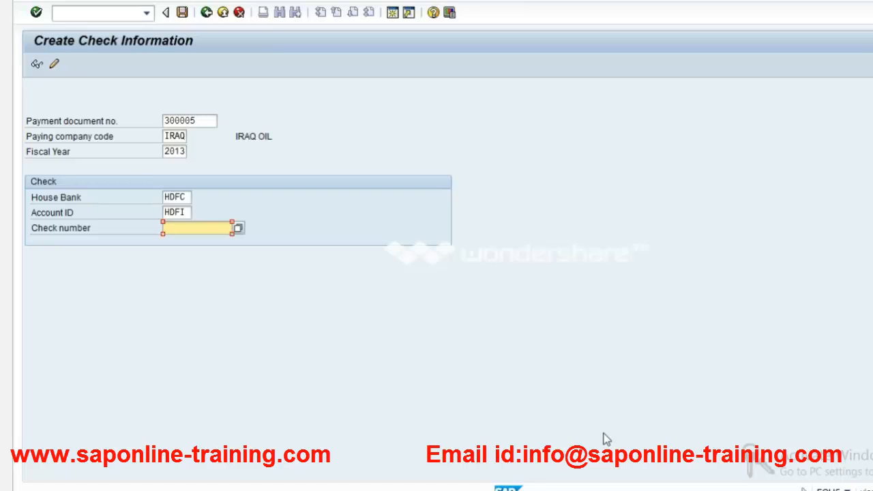
Enter check number 100000, switch to changing check information, and return to Create Check Information.
type("100000")
left_click(55, 65)
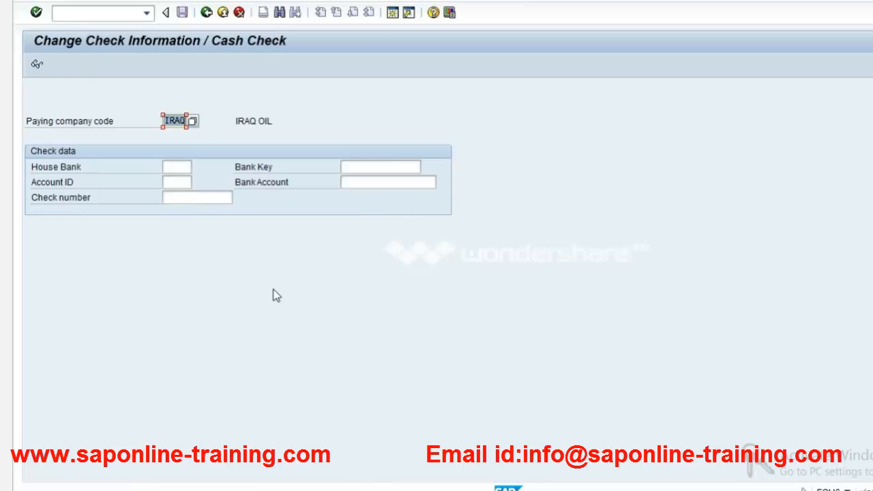
left_click(208, 12)
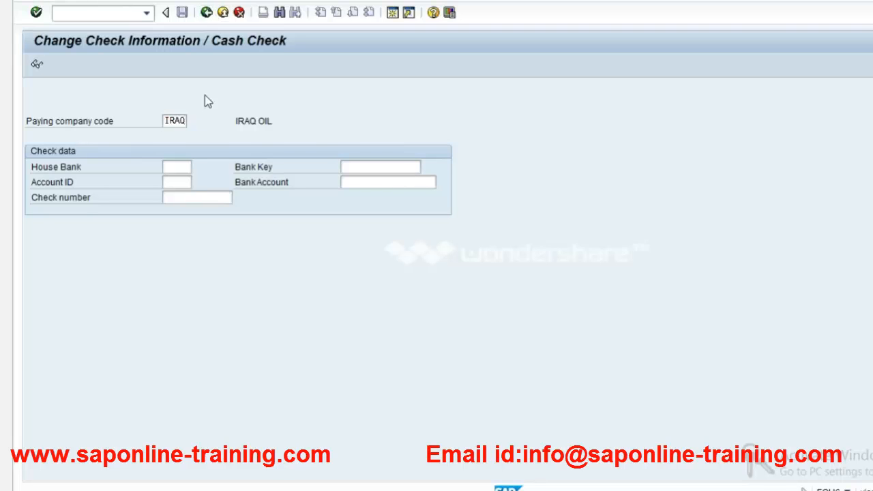
double_click(199, 443)
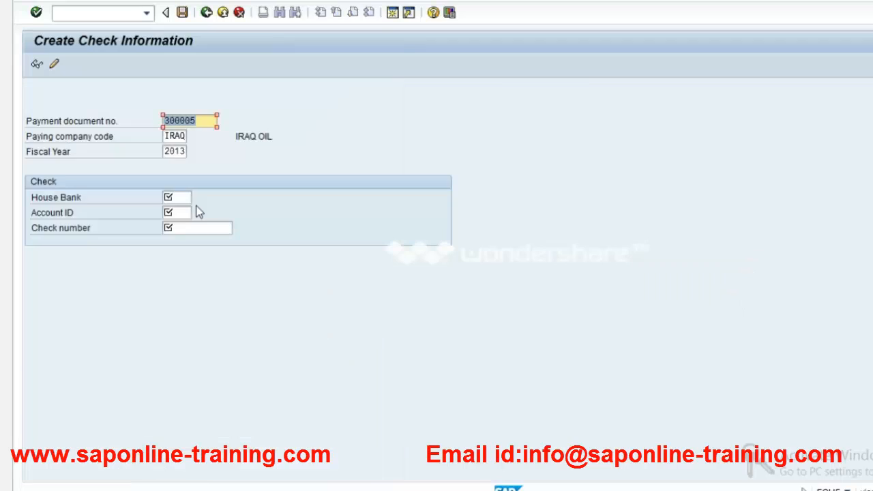
Fill in the check details with house bank HDFC, account ID HDFI and check number 100000.
left_click(182, 198)
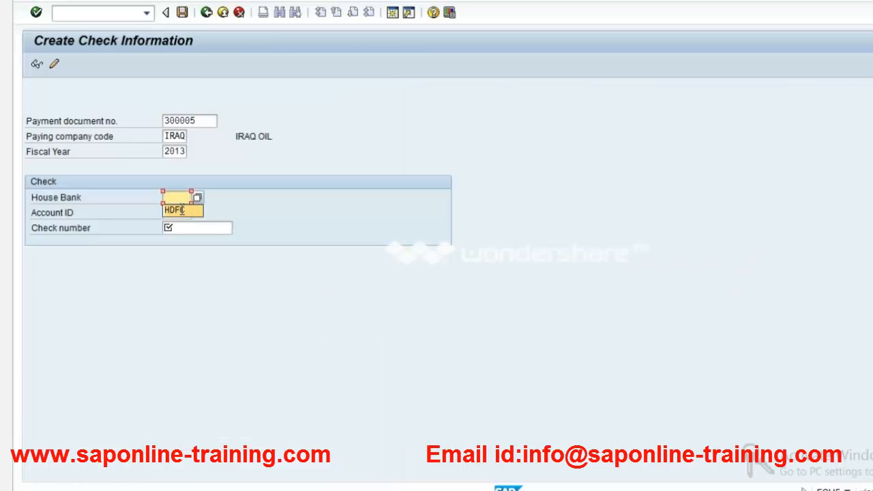
left_click(181, 212)
left_click(179, 213)
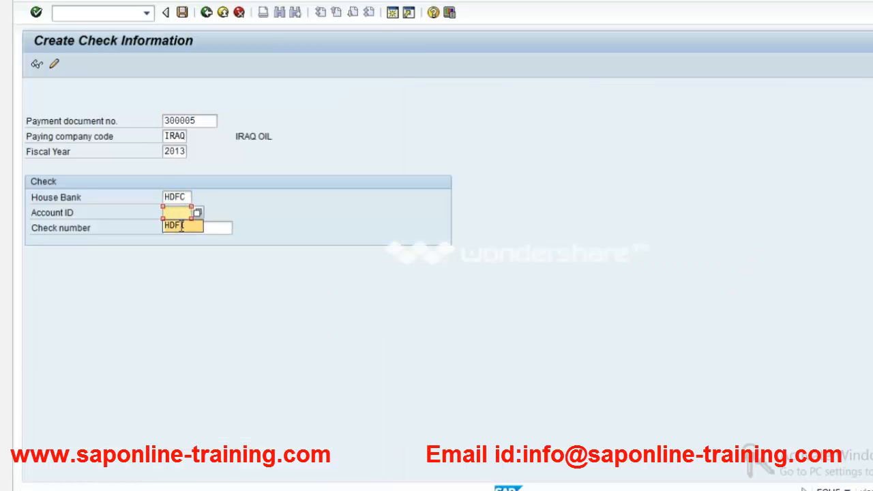
left_click(180, 226)
left_click(180, 228)
left_click(180, 240)
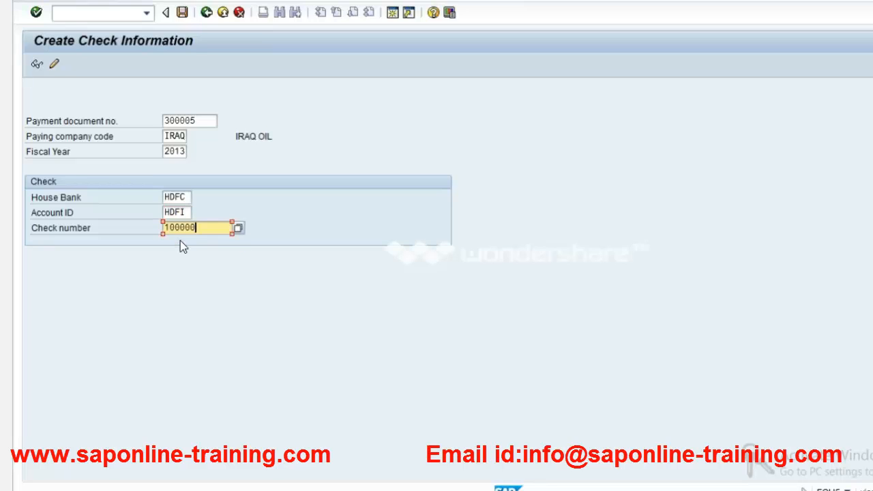
Submit the check details and read the detailed help for the resulting message.
key("Return")
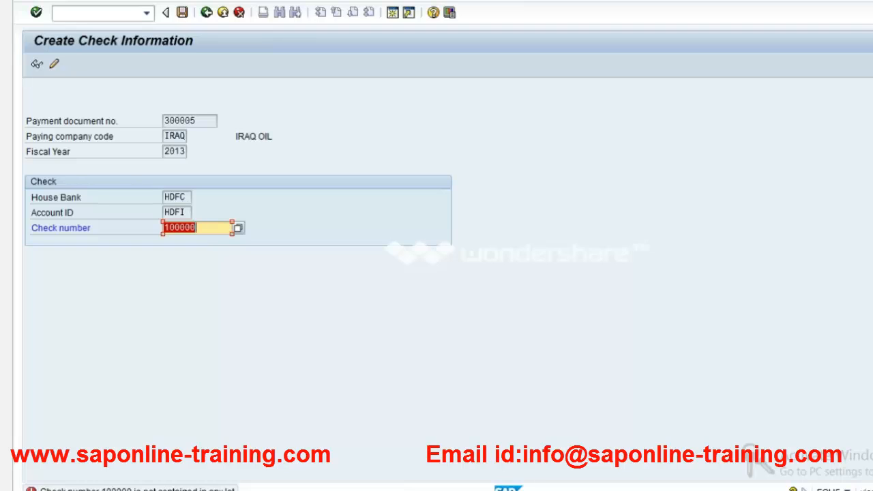
left_click(195, 488)
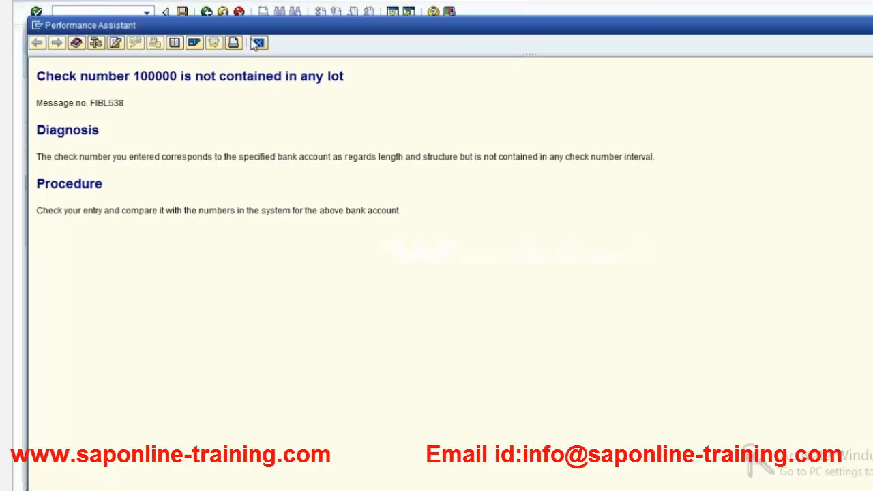
left_click(258, 43)
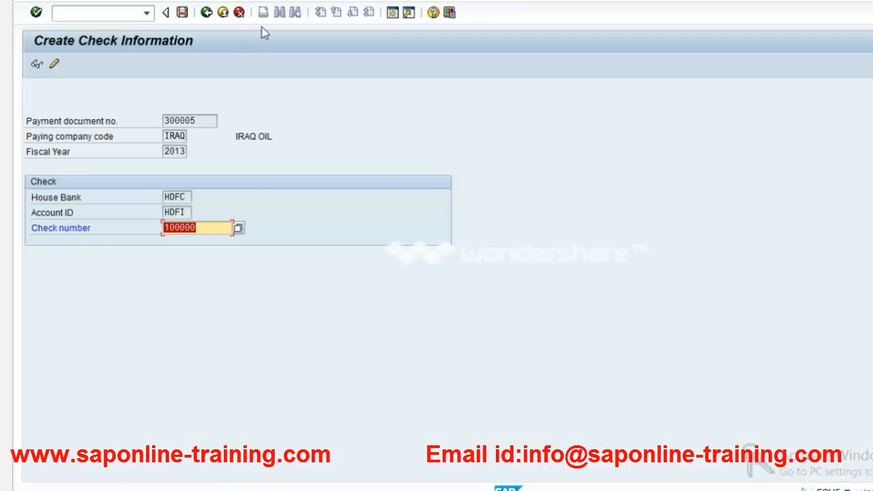
Open a new session and start the customizing transaction SPRO.
left_click(395, 11)
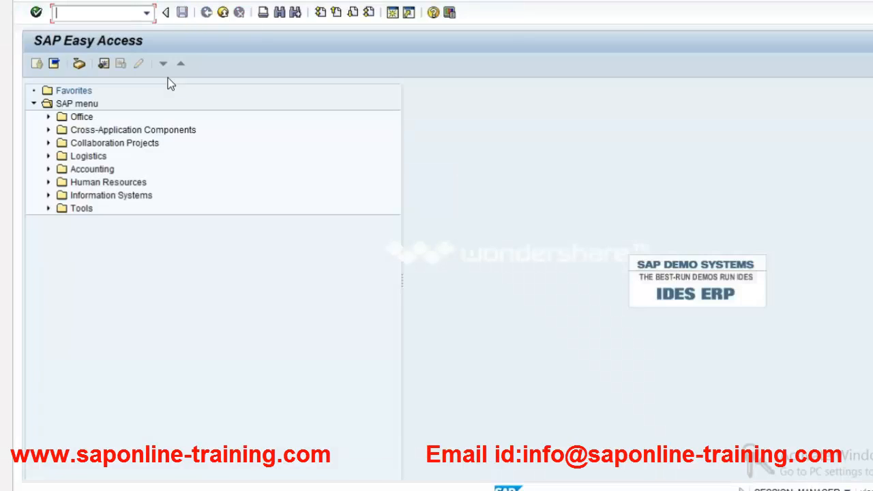
type("spro")
key("Return")
type("spro")
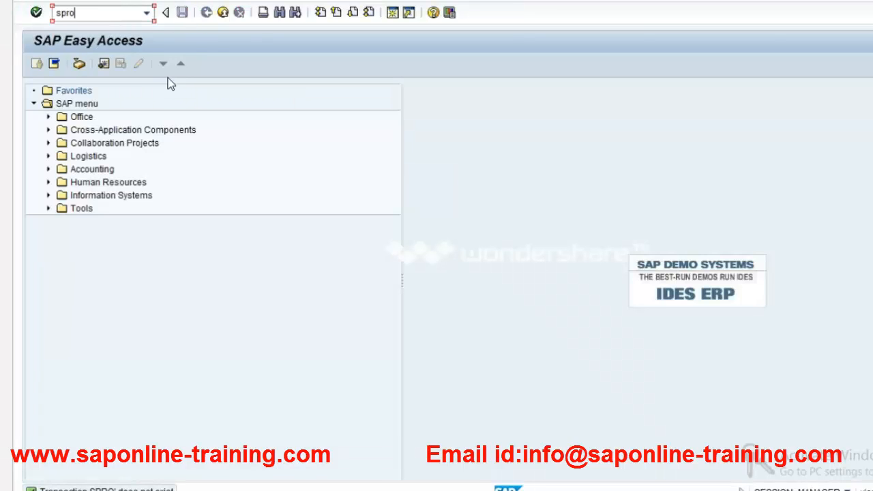
key("Return")
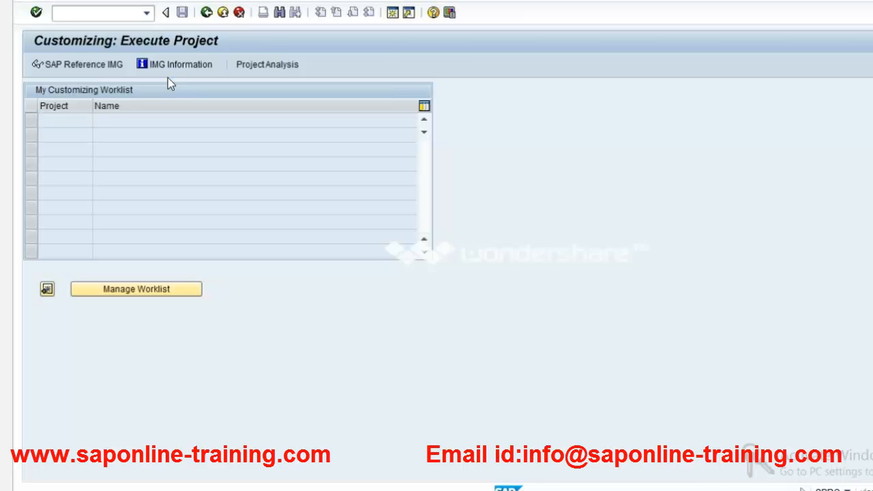
Display the SAP Reference IMG and expand its Financial Accounting node.
left_click(77, 64)
left_click(122, 224)
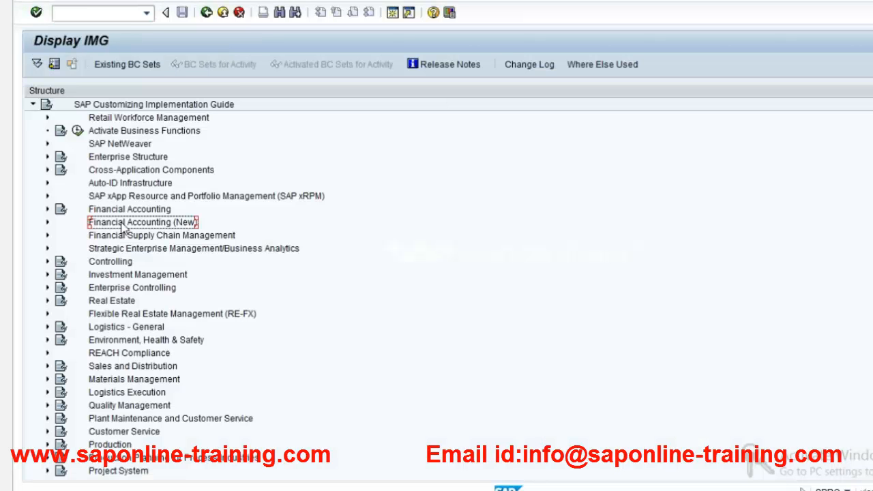
key("Up")
key("Right")
Look for the check lot settings under General Ledger Accounting and collapse that node again.
key("Down")
key("Down")
key("Down")
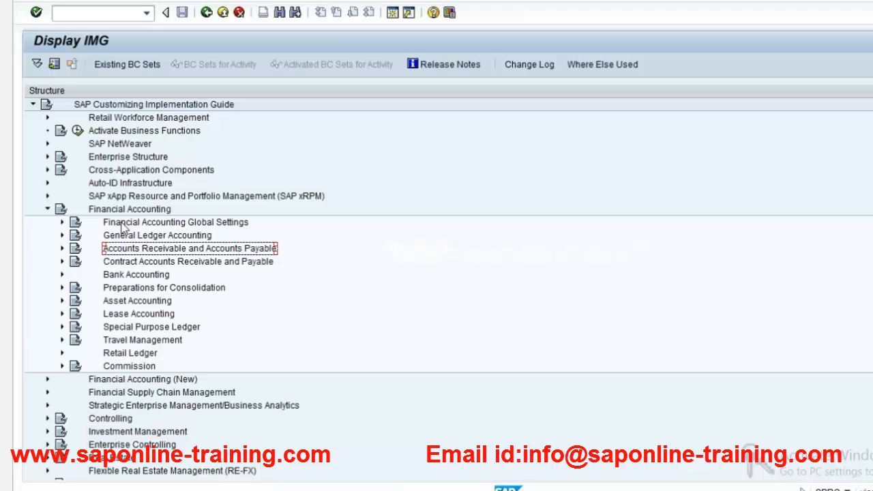
key("Up")
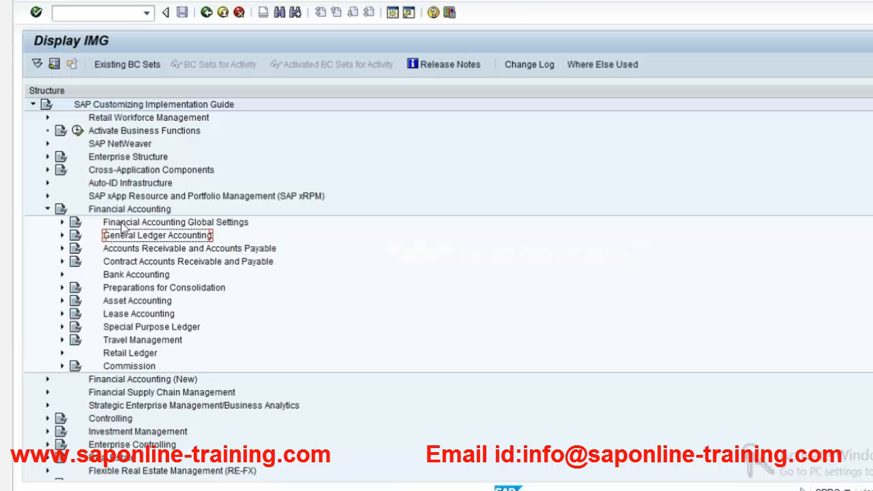
key("Down")
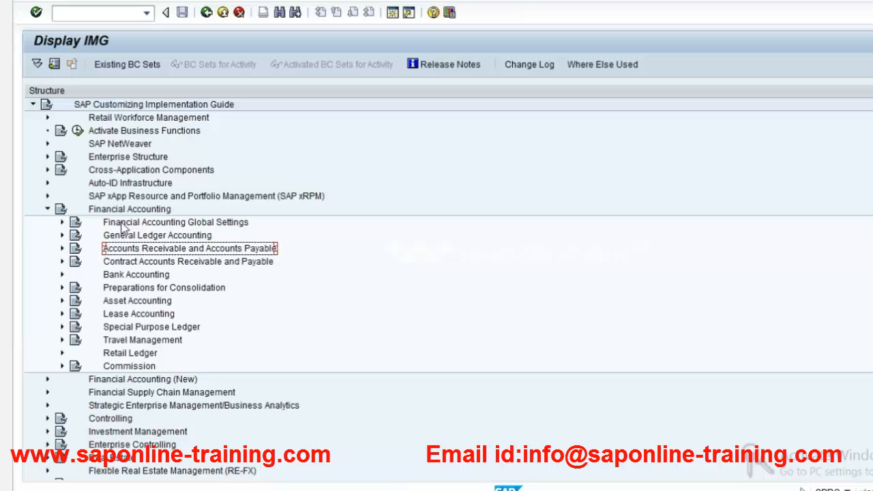
key("Up")
key("Right")
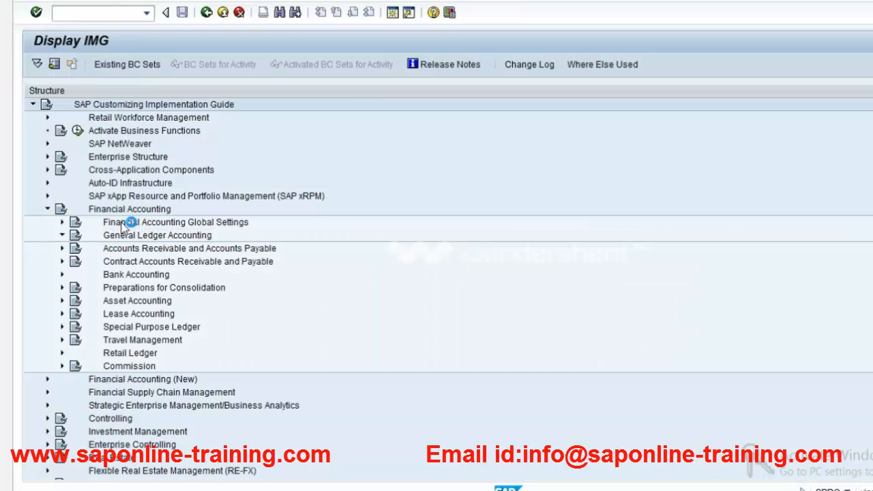
key("Left")
Expand the Bank Accounting node under Financial Accounting.
key("Down")
key("Down")
key("Down")
key("Right")
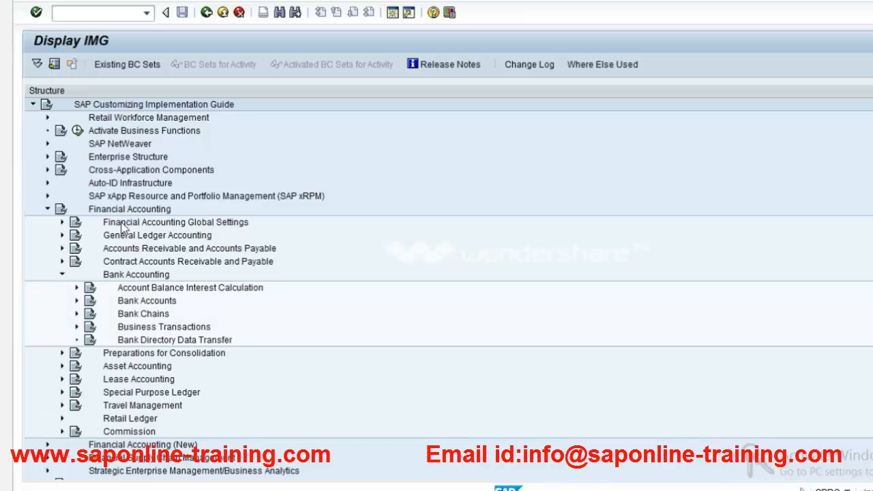
Check the contents of Bank Accounts and Bank Chains under Bank Accounting, collapsing both nodes again.
key("Down")
key("Down")
key("Right")
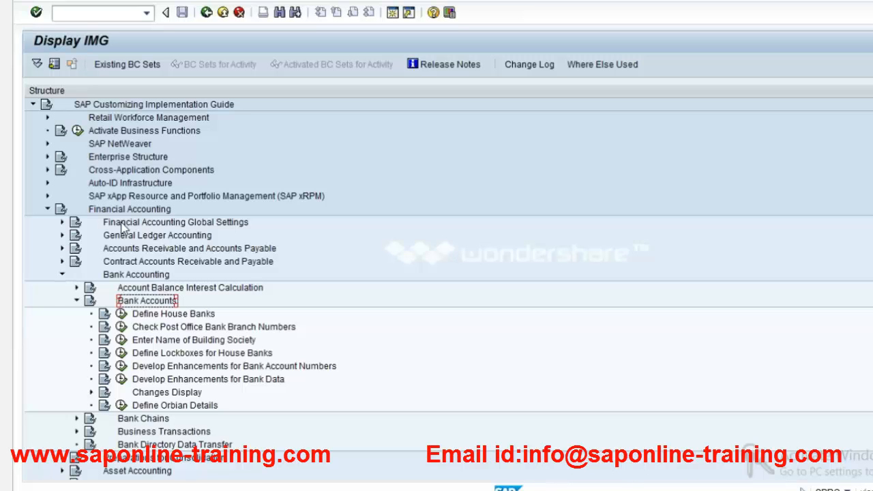
key("Left")
key("Down")
key("Right")
key("Left")
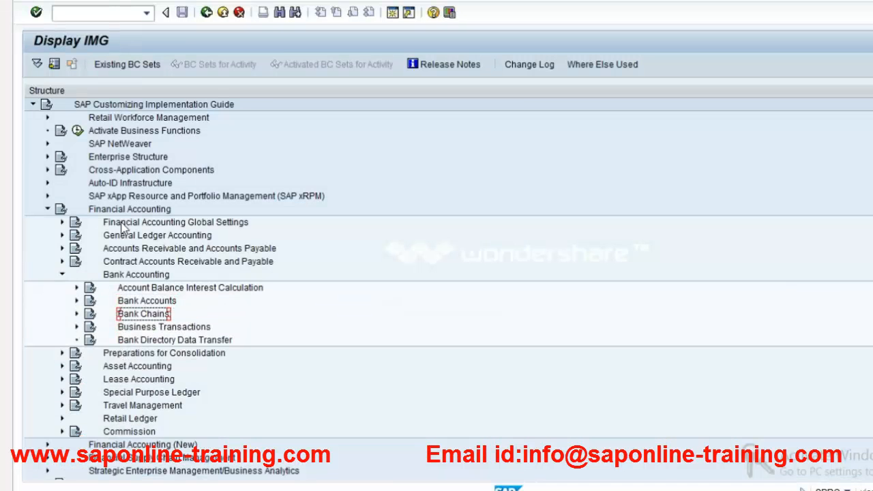
Expand Business Transactions under Bank Accounting, check the Check Deposit node, and expand Payment Transactions.
key("Down")
key("Right")
key("Down")
key("Right")
key("Left")
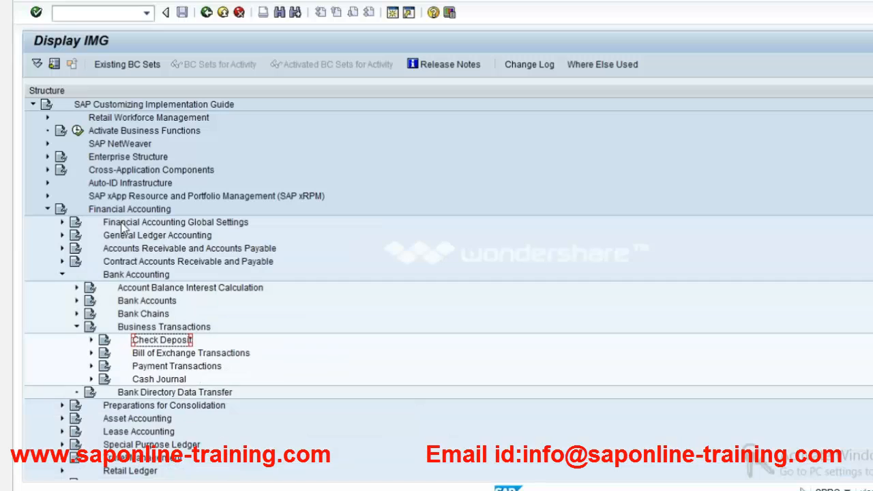
key("Down")
key("Down")
key("Right")
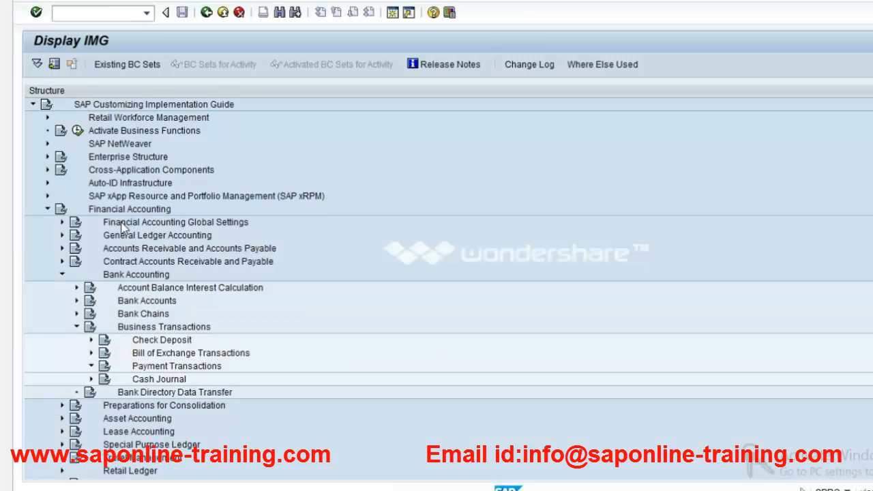
Look through the nodes under Payment Transactions in Bank Accounting for the check lot settings.
key("Down")
key("Down")
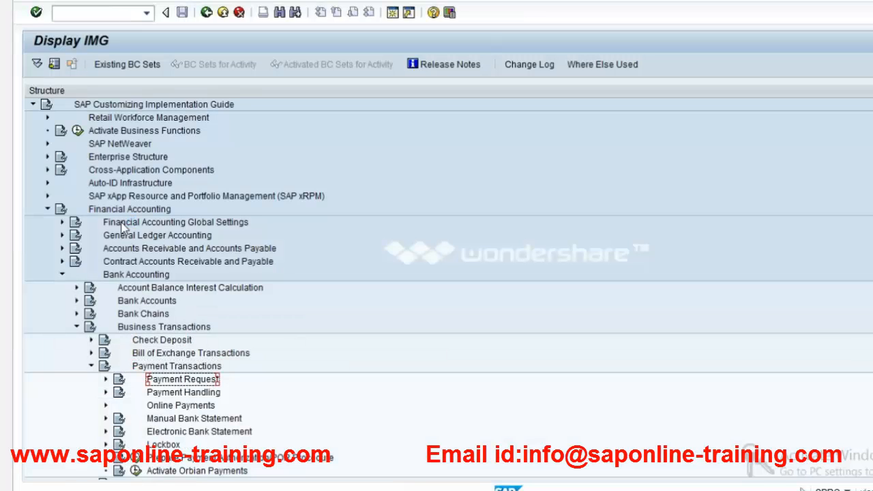
key("Down")
key("Down")
key("Down")
key("Down")
key("Down")
key("Down")
key("Down")
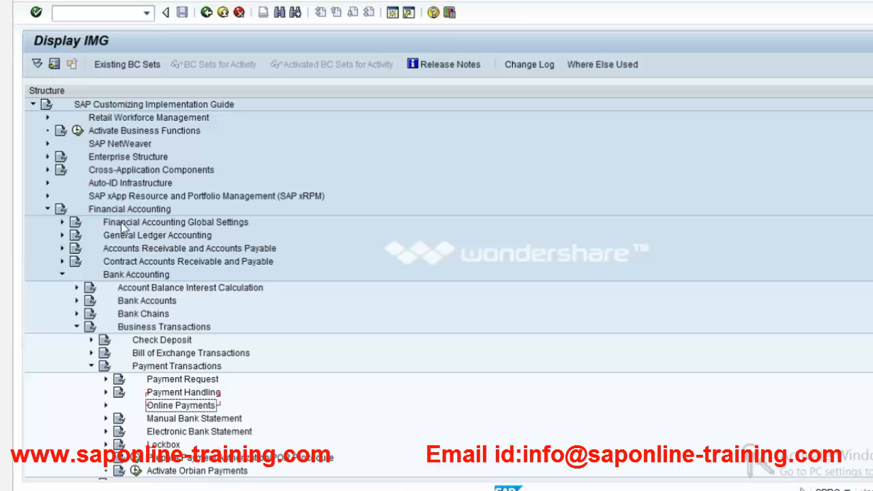
key("Down")
key("Down")
key("Down")
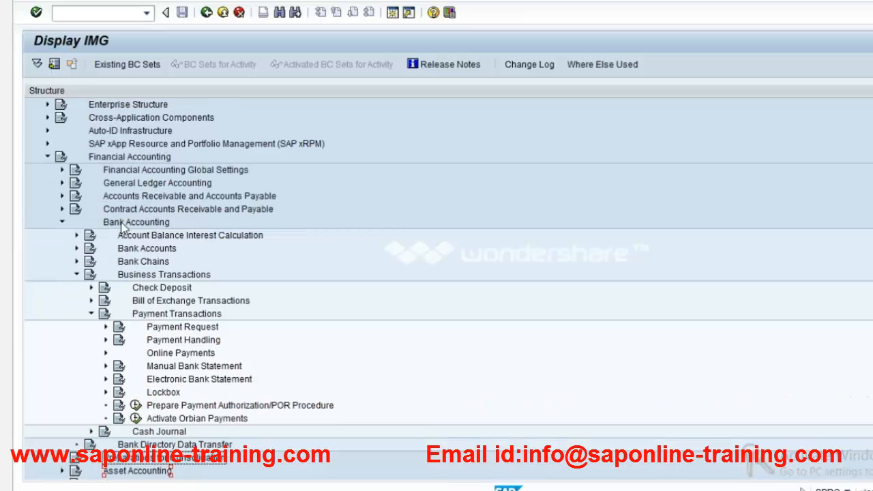
key("Up")
key("Up")
key("Up")
key("Up")
key("Up")
key("Up")
key("Up")
key("Up")
key("Up")
key("Up")
key("Up")
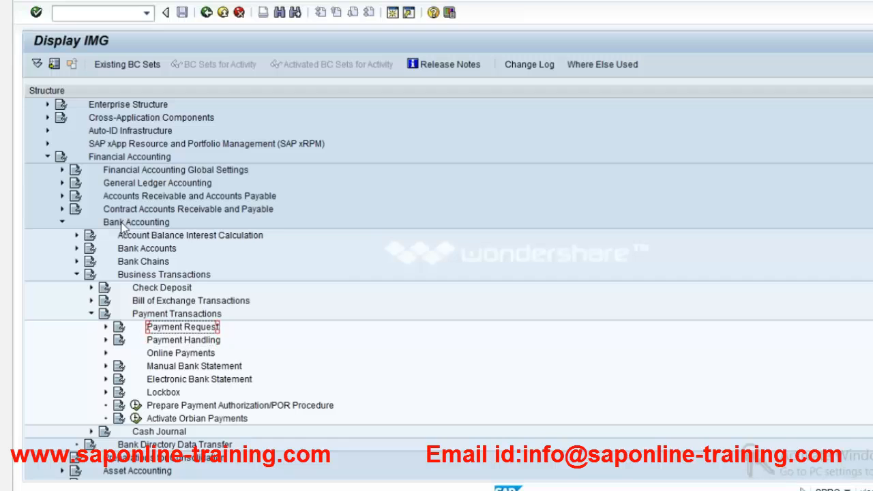
Check the contents of Payment Request and Payment Handling under Payment Transactions, collapsing each node again.
key("Right")
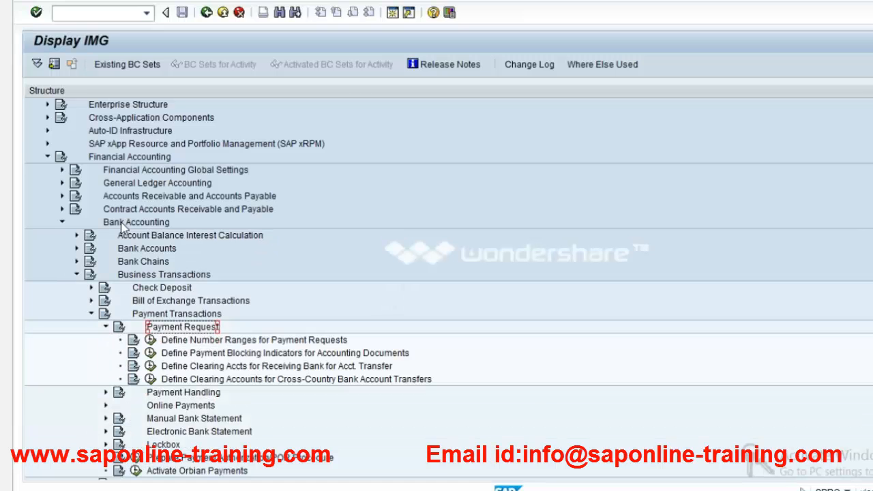
key("Left")
key("Down")
key("Right")
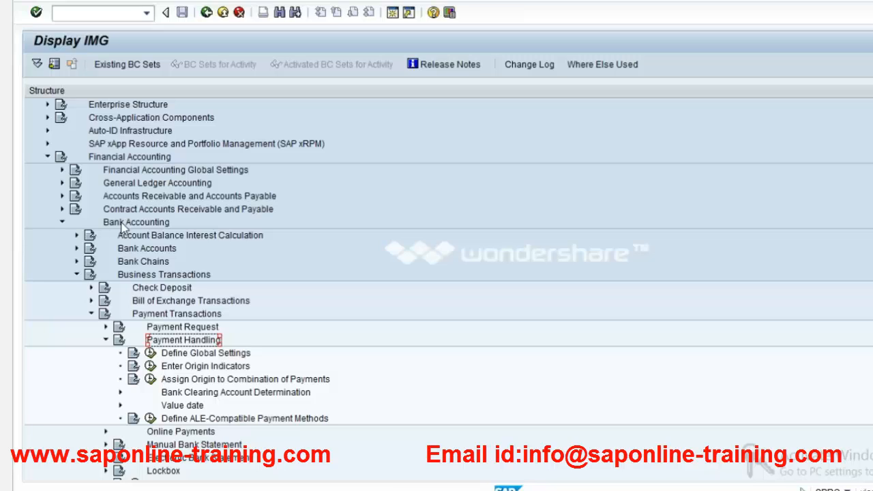
key("Left")
key("Up")
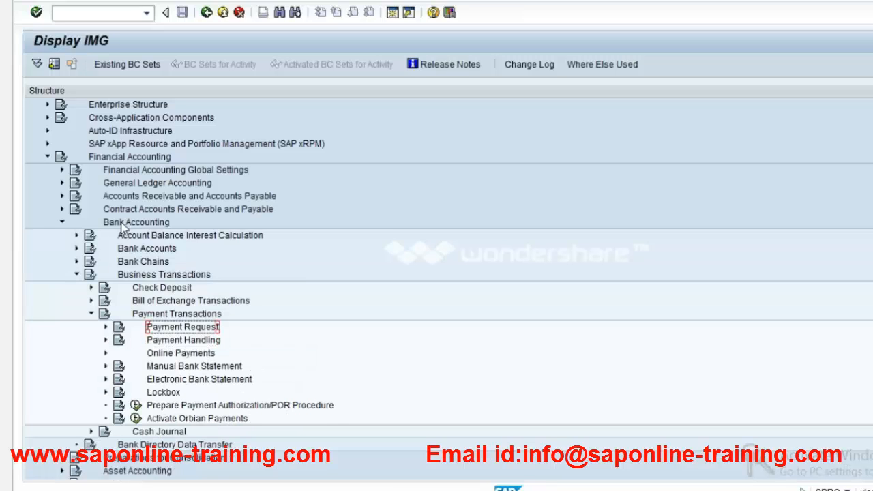
Check the contents of Manual Bank Statement and Online Payments under Payment Transactions, collapsing both nodes again.
key("Down")
key("Down")
key("Down")
key("Right")
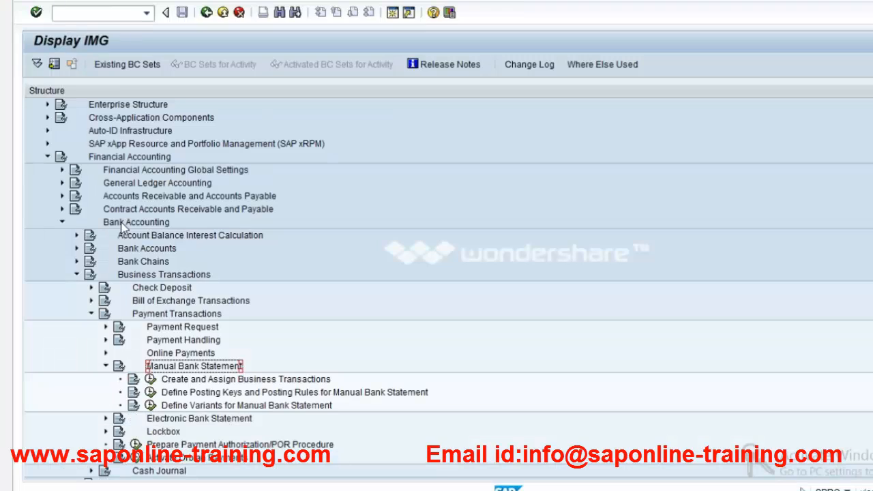
key("Left")
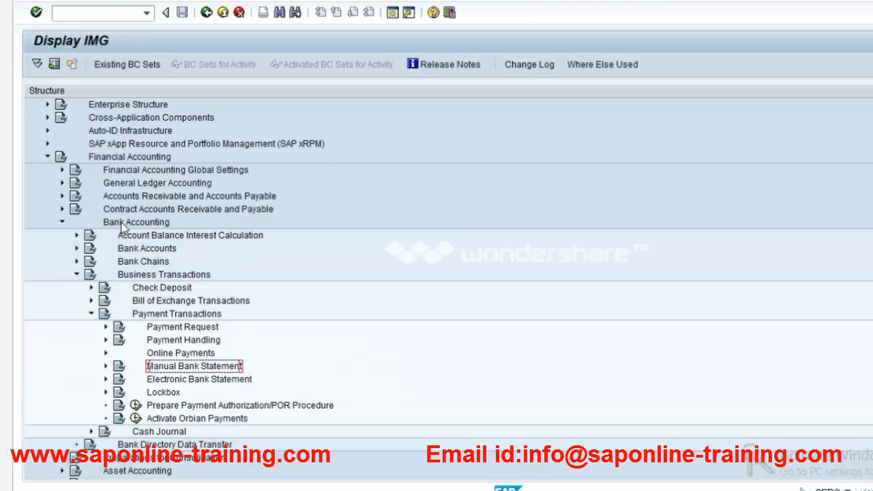
key("Up")
key("Right")
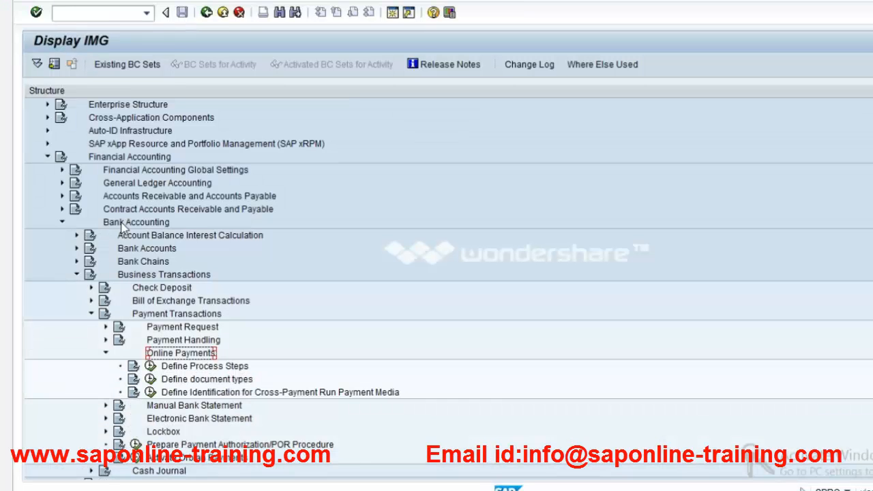
key("Left")
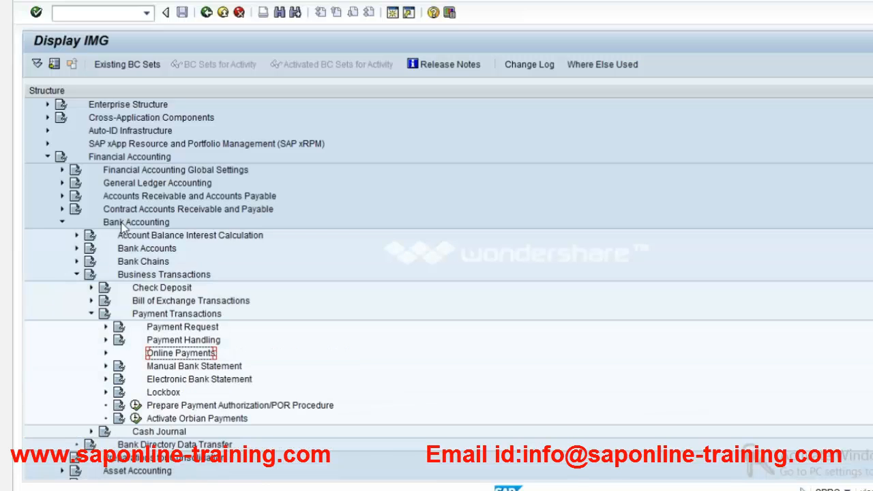
Expand Check Deposit under Business Transactions and look through its activities for the check lot settings.
key("Up")
key("Up")
key("Up")
key("Up")
key("Up")
key("Right")
key("Down")
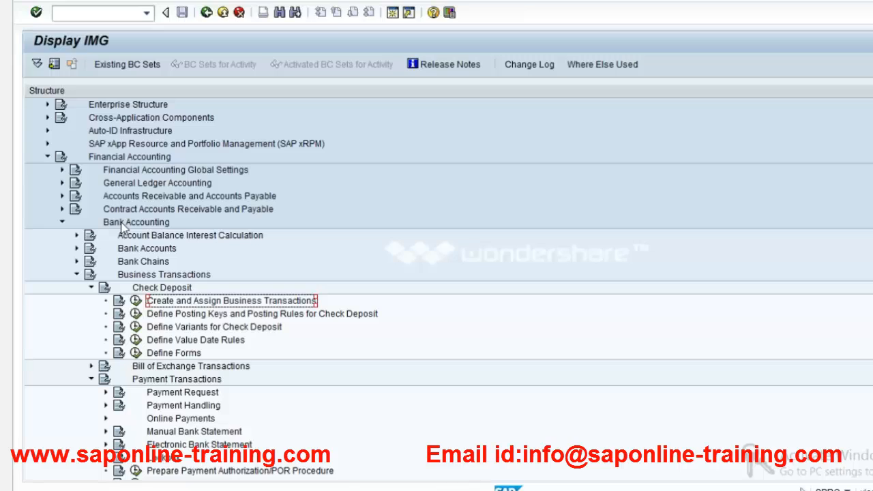
key("Down")
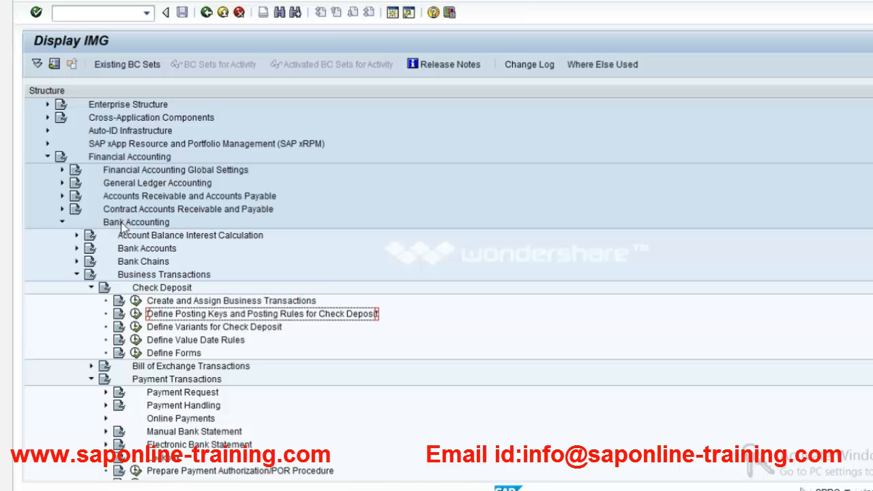
Expand Bank Accounts under Bank Accounting and examine its activities for the check lot settings.
key("Up")
key("Up")
key("Up")
key("Up")
key("Up")
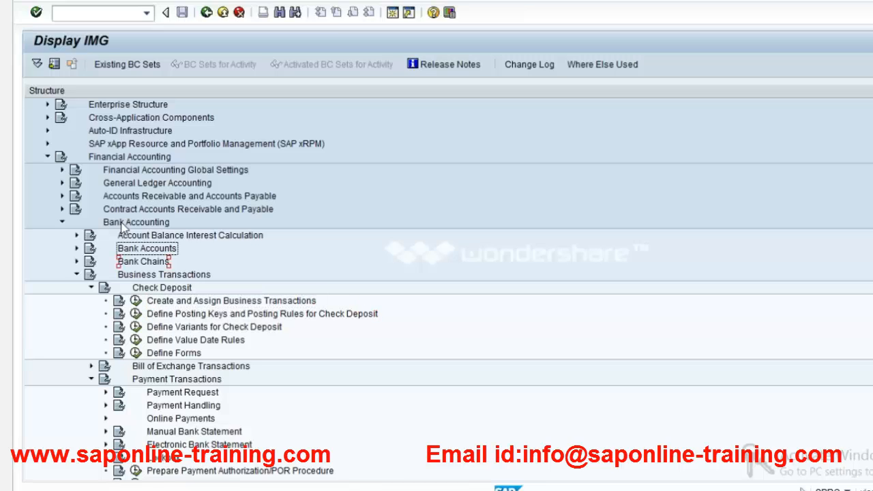
key("Right")
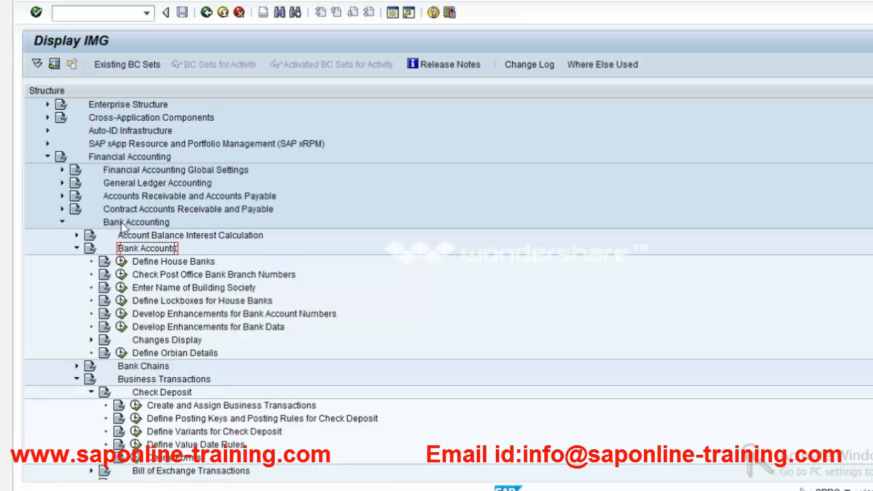
key("Down")
key("Down")
key("Down")
key("Down")
key("Down")
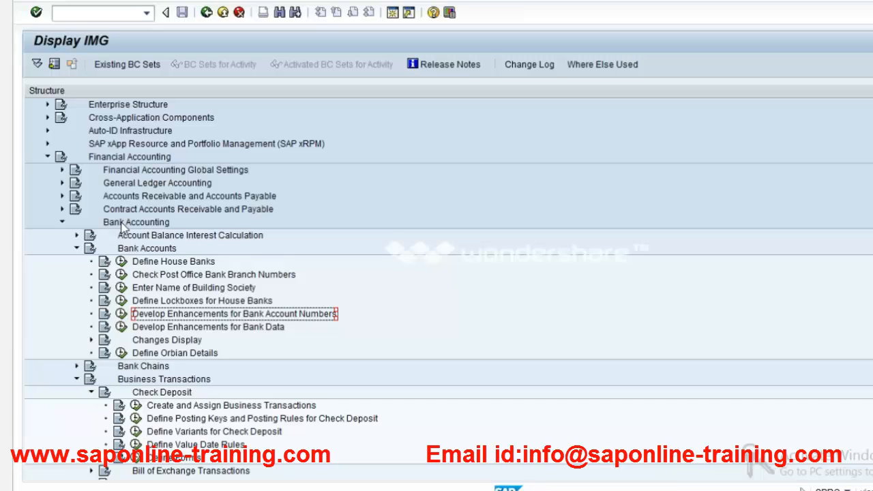
Search the customizing guide structure for "cheque", review the hit list and close it.
key("ctrl+f")
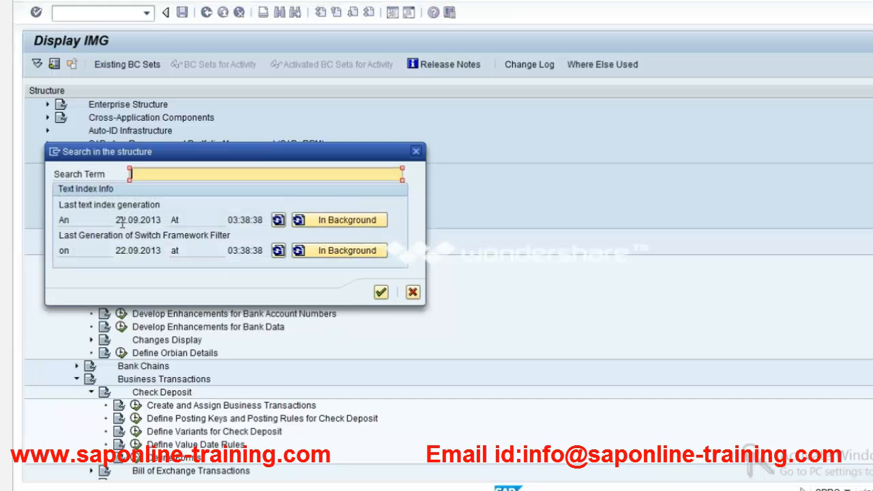
type("cheque")
key("Return")
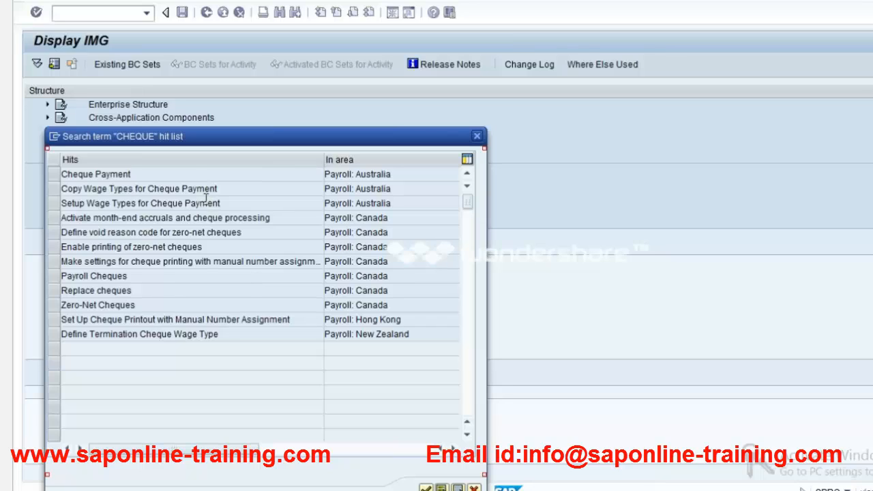
left_click(208, 279)
left_click(474, 488)
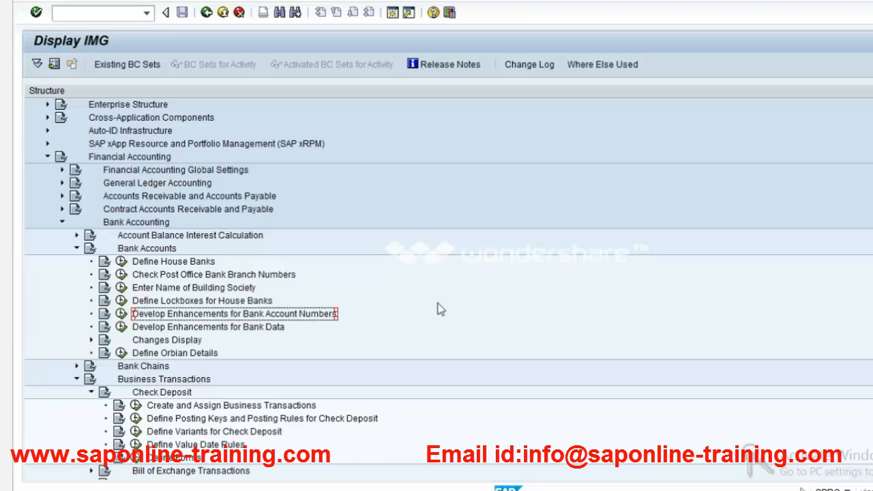
Re-examine the activities under Bank Accounts, going back up to the Bank Accounting node.
key("Up")
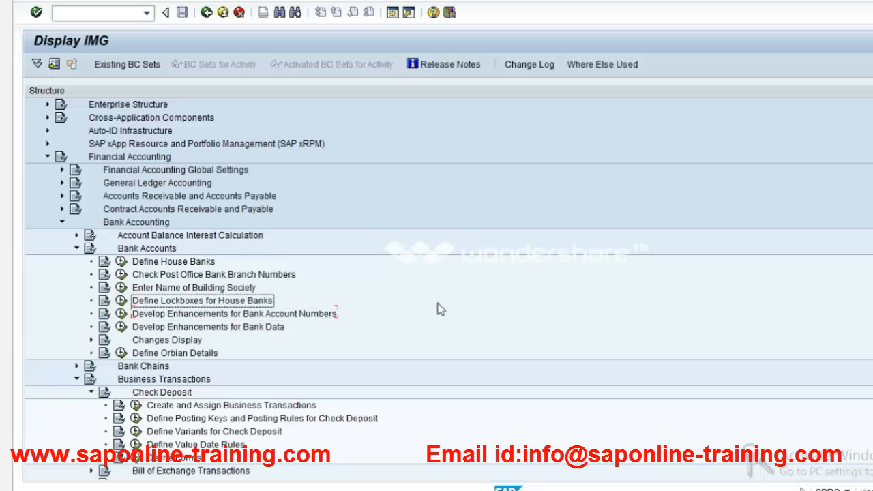
key("Up")
key("Up")
key("Up")
key("Up")
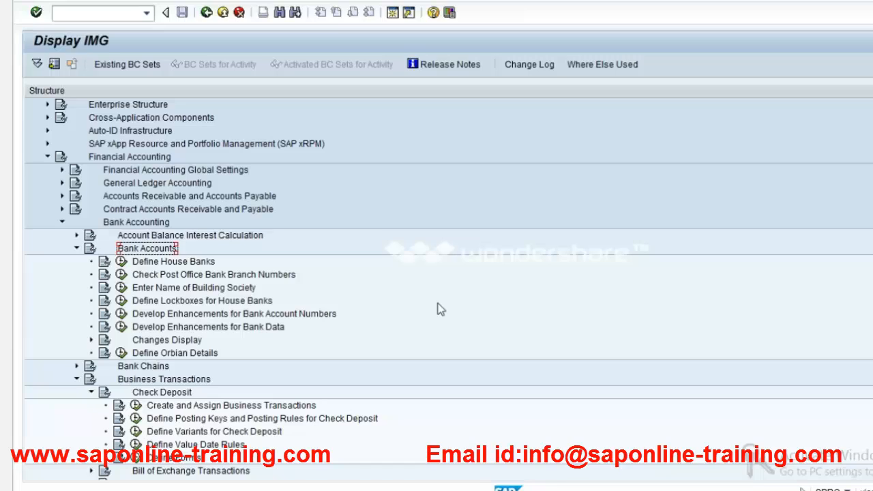
key("Down")
key("Down")
key("Down")
key("Down")
key("Down")
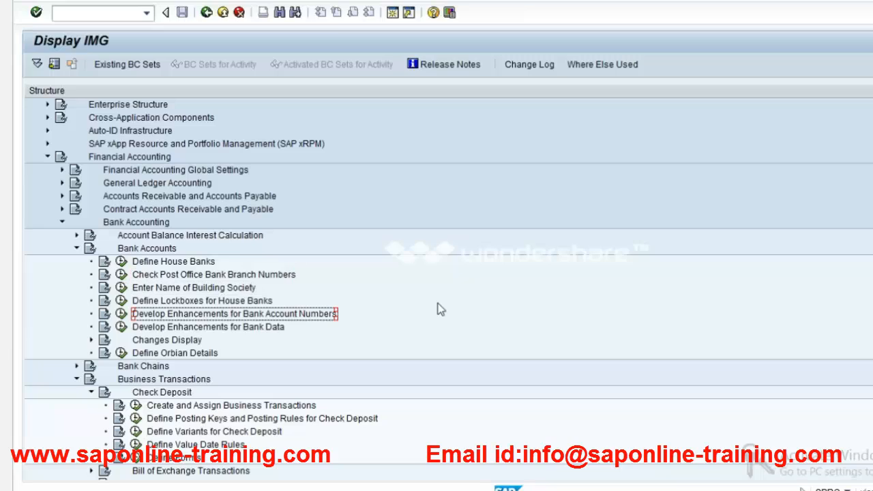
key("Up")
key("Up")
key("Up")
key("Up")
key("Up")
key("Up")
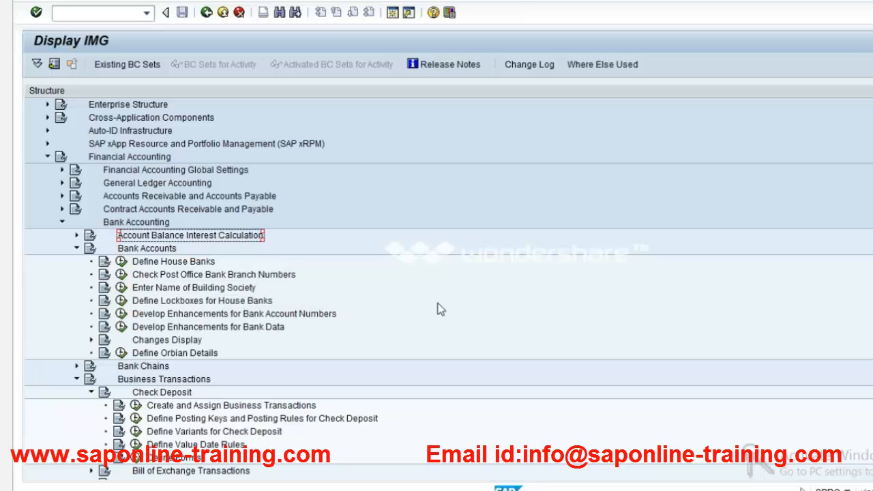
key("Up")
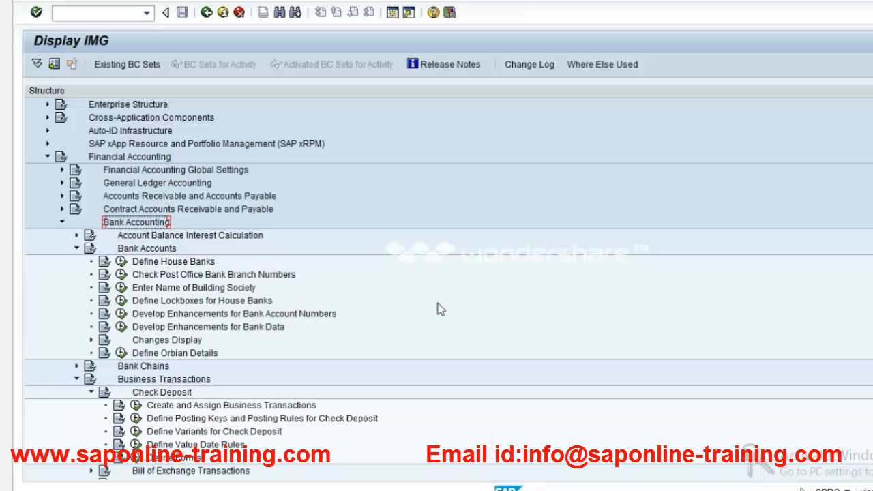
Go through Bank Accounting once more down to Bank Chains, checking that node's contents and collapsing it again.
key("Down")
key("Down")
key("Down")
key("Down")
key("Down")
key("Down")
key("Down")
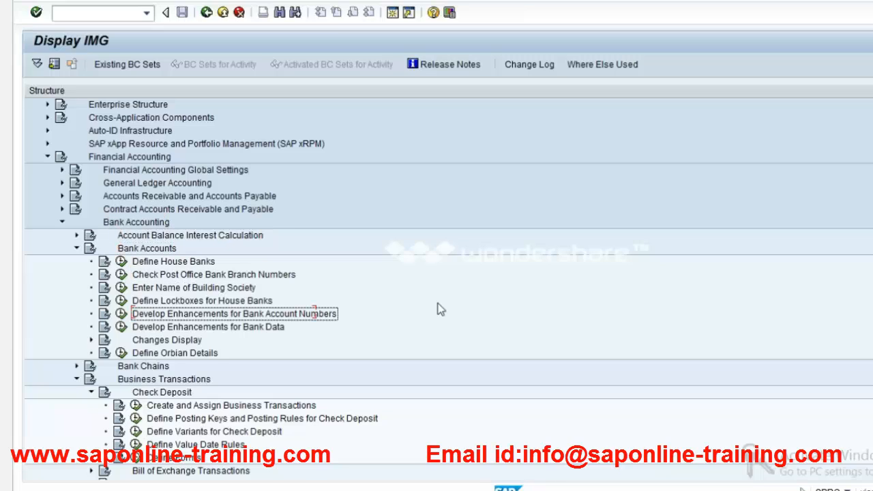
key("Down")
key("Down")
key("Down")
key("Down")
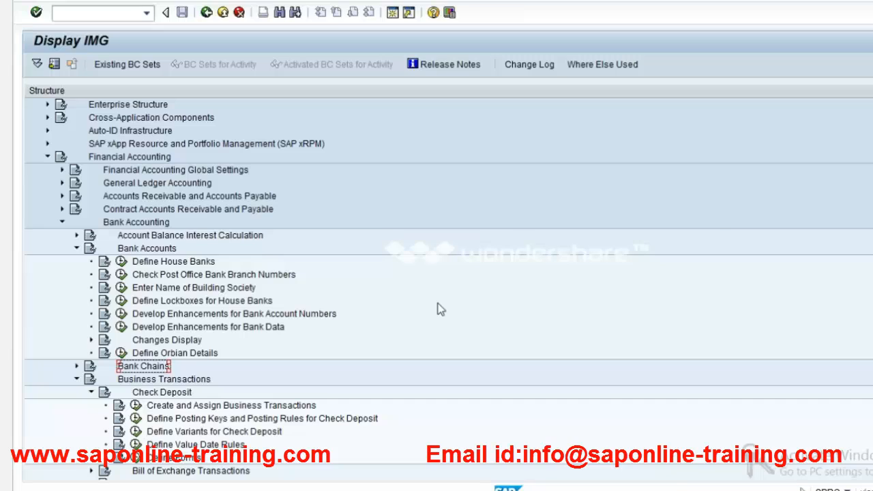
key("Up")
key("Up")
key("Down")
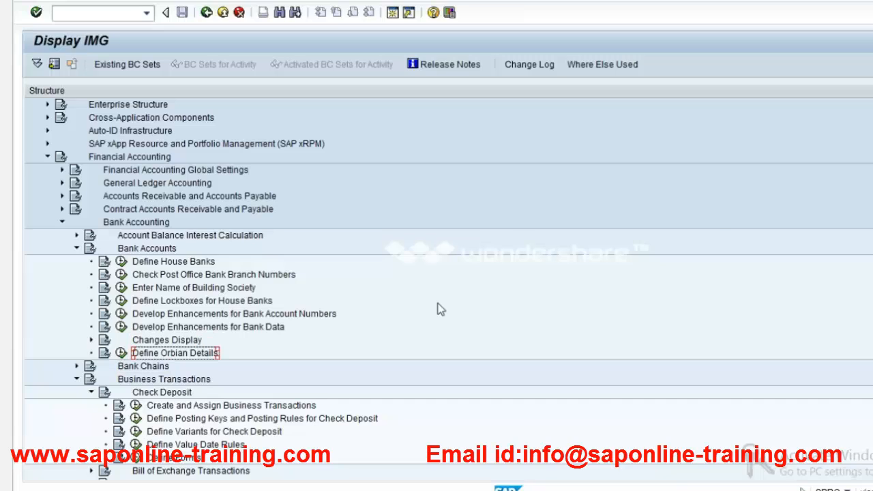
key("Down")
key("Right")
key("Left")
key("Up")
Switch to the Word notes and search the document for "create cheque lot".
key("alt+Tab")
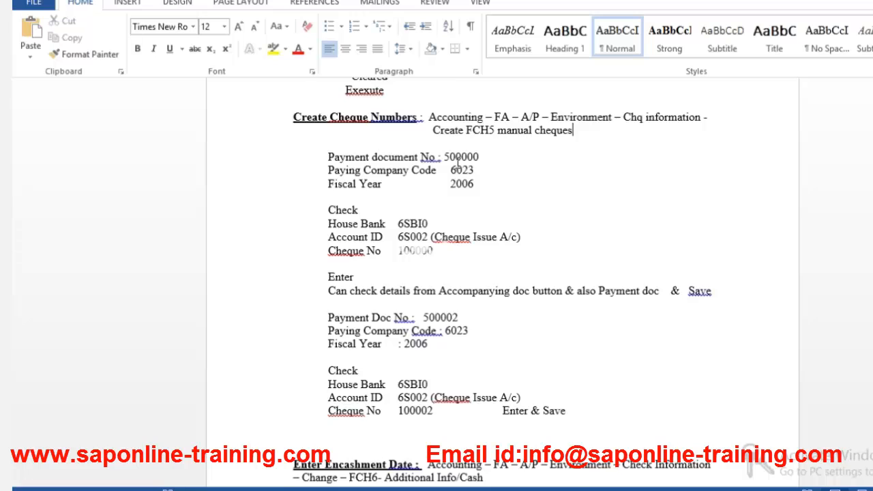
key("ctrl+f")
left_click(449, 118)
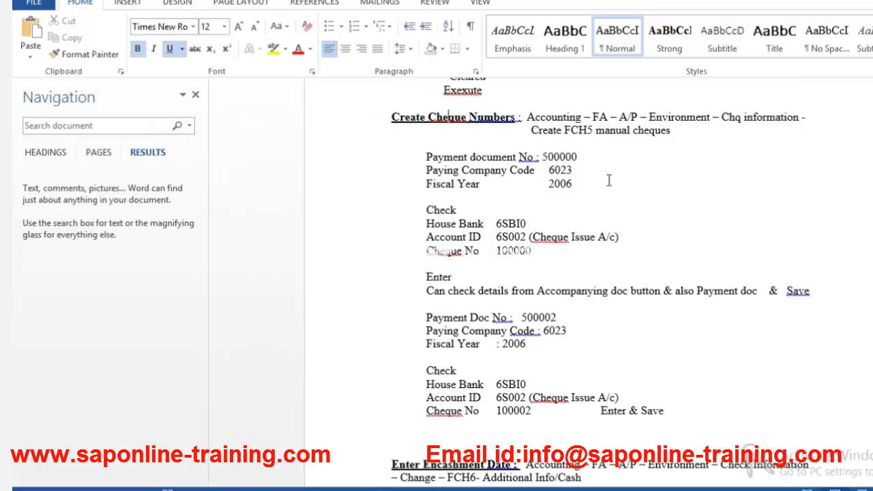
left_click(609, 180)
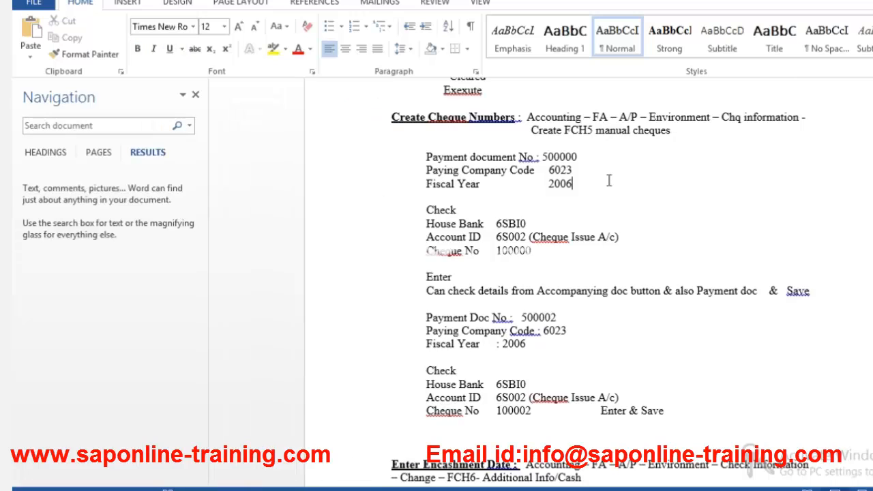
left_click(585, 139)
key("ctrl+f")
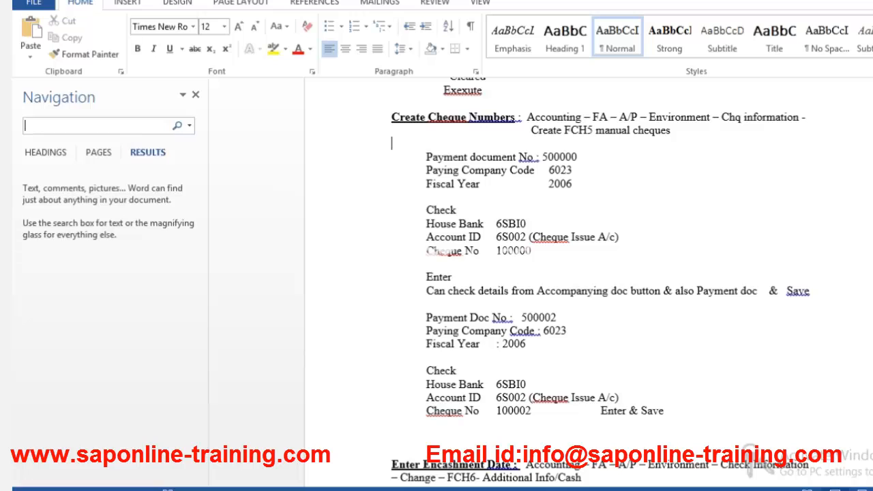
type("create ch")
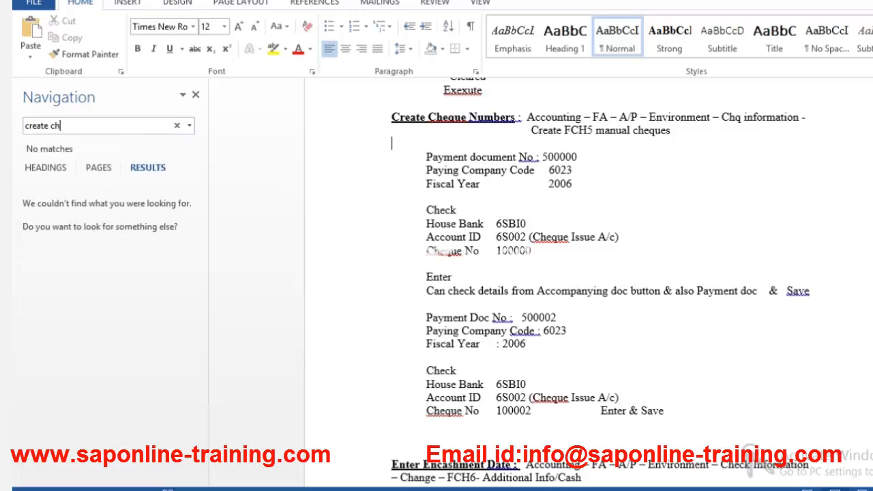
type("eque")
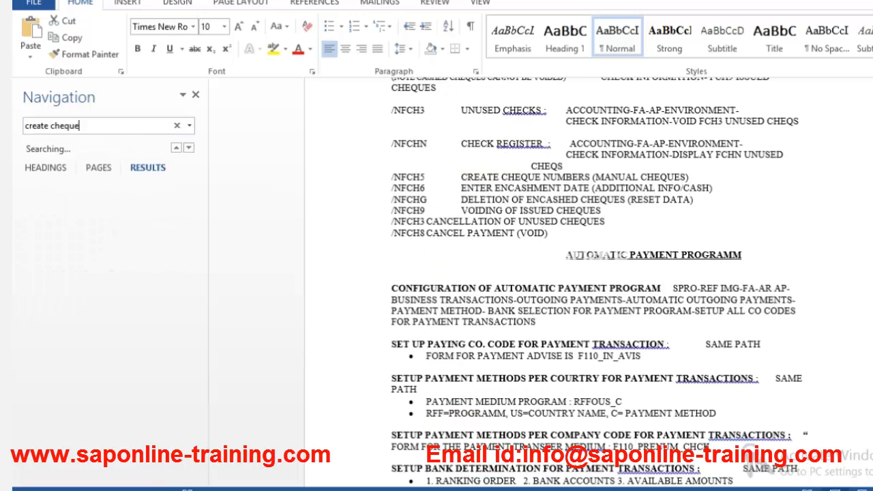
type(" n")
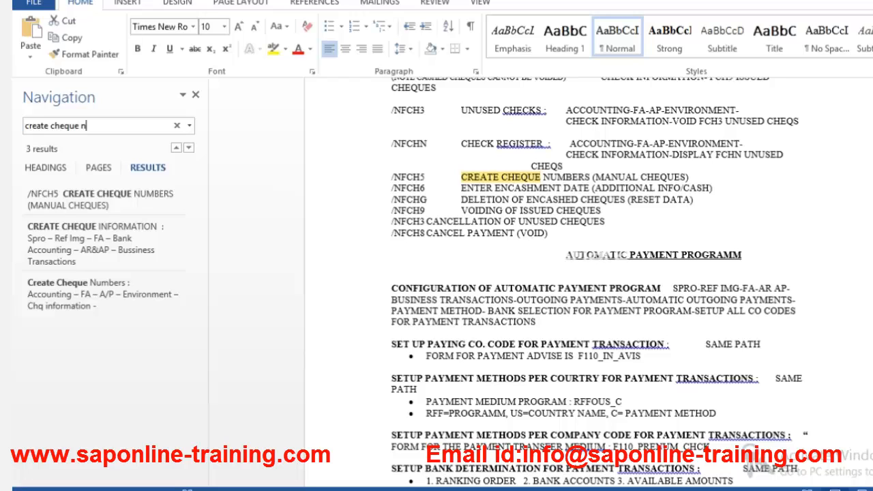
key("BackSpace")
type("lot")
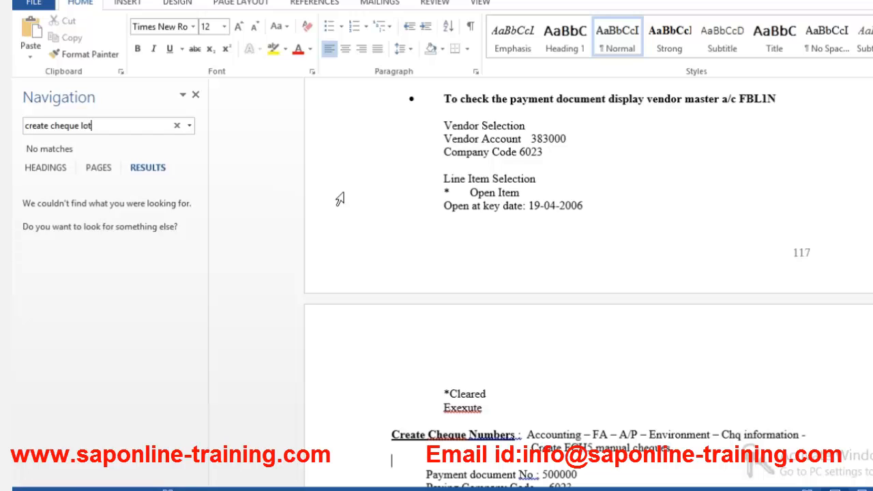
Search the Word notes for "cheque lot" and look up the Create Cheque Information section with its configuration path and transaction code.
left_click(51, 126)
key("BackSpace")
key("BackSpace")
key("BackSpace")
key("BackSpace")
key("BackSpace")
key("BackSpace")
key("BackSpace")
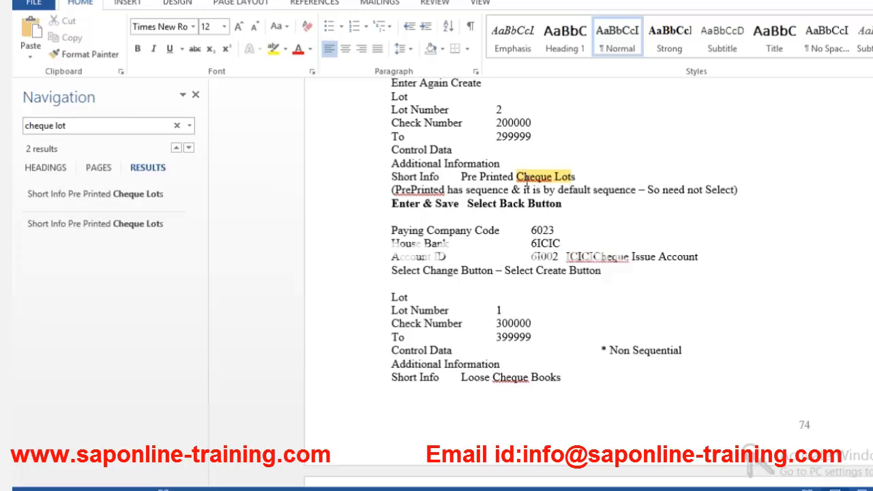
scroll(526, 190, "up", 5)
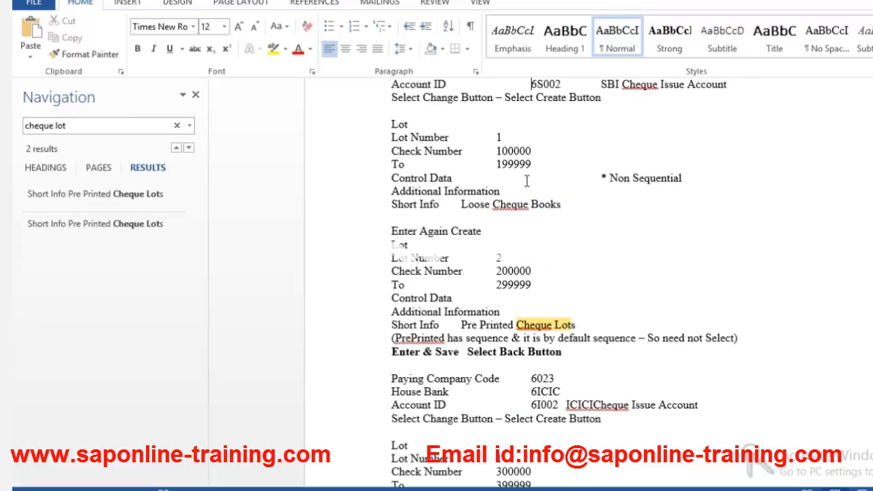
scroll(527, 180, "up", 10)
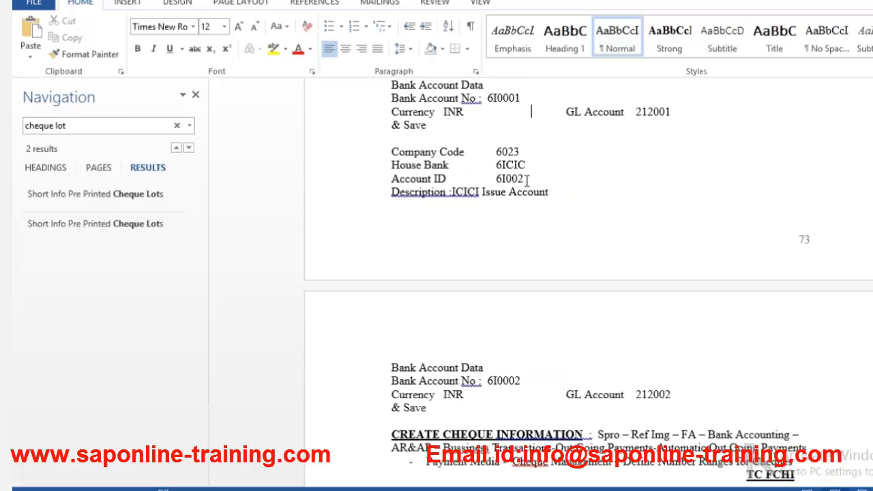
left_click(526, 169)
scroll(526, 185, "down", 4)
scroll(526, 181, "down", 1)
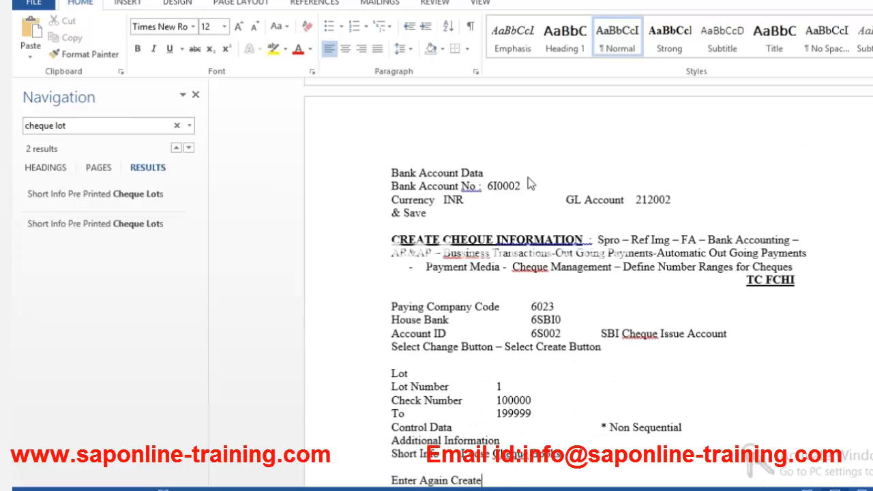
Switch to SAP, open transaction FCHI and start changing the check lots for company code IRAQ, house bank HDFC, account HDFI.
key("alt+Tab")
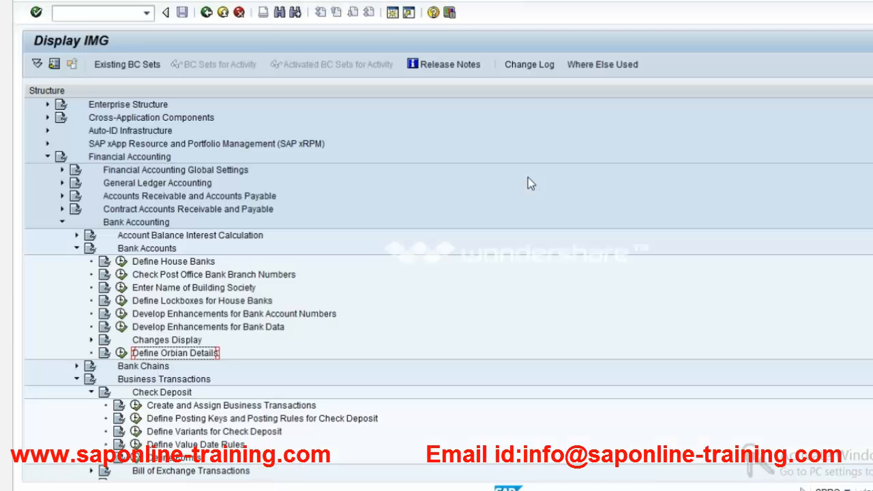
left_click(106, 21)
type("/nt")
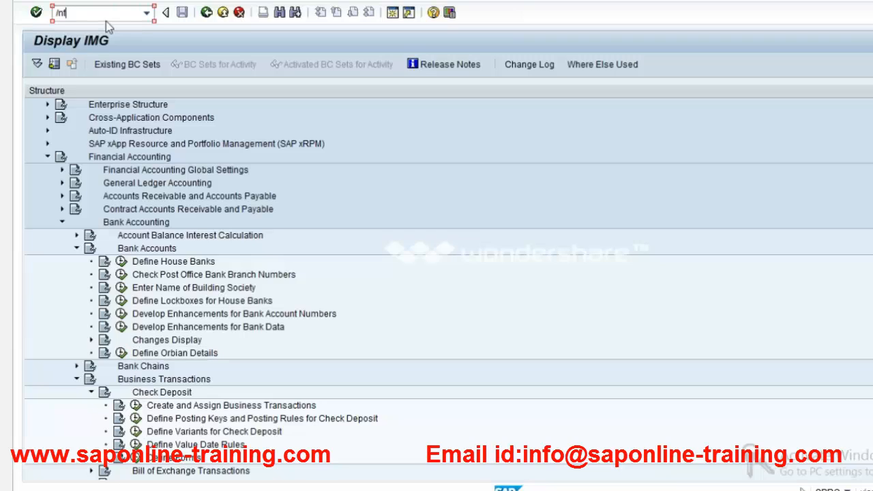
type("ch")
key("Return")
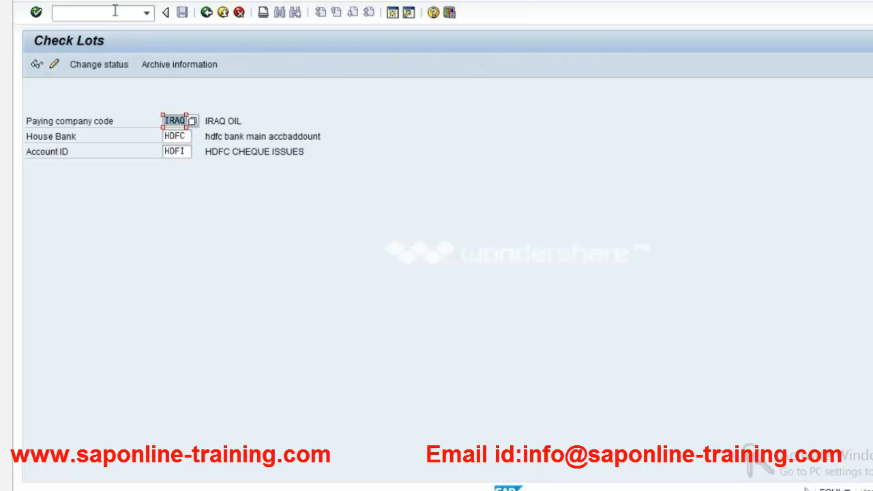
key("alt+Tab")
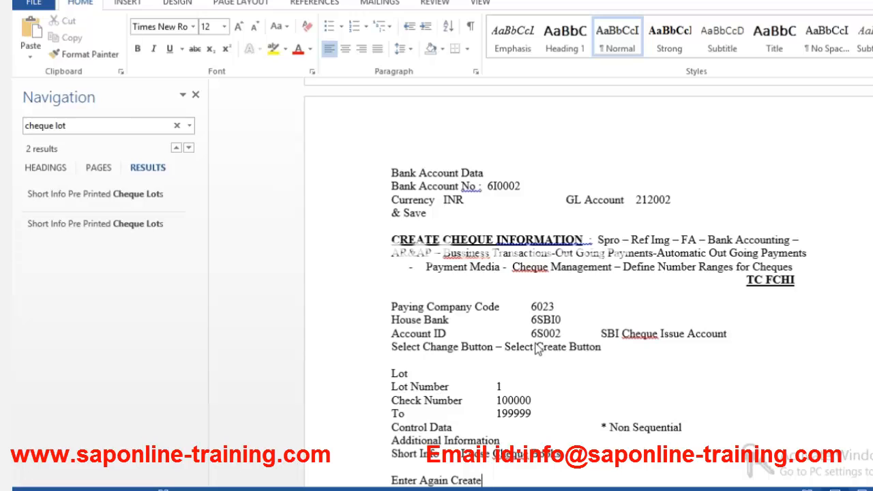
key("alt+Tab")
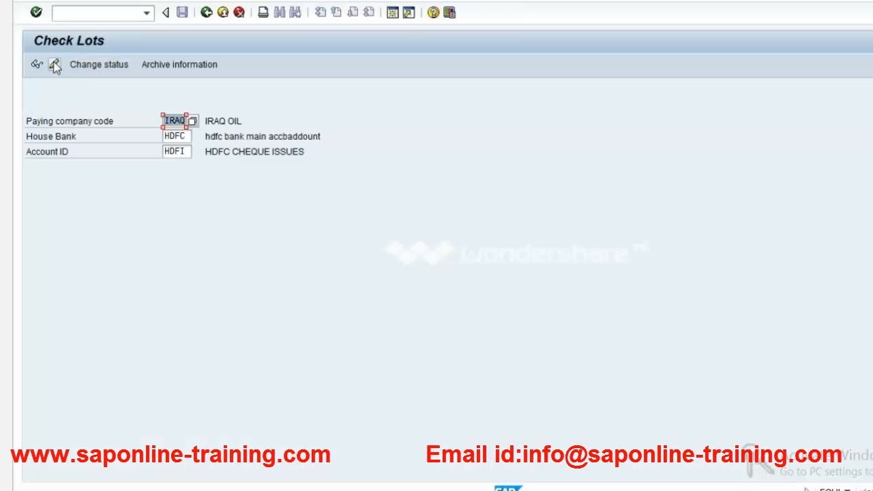
left_click(54, 64)
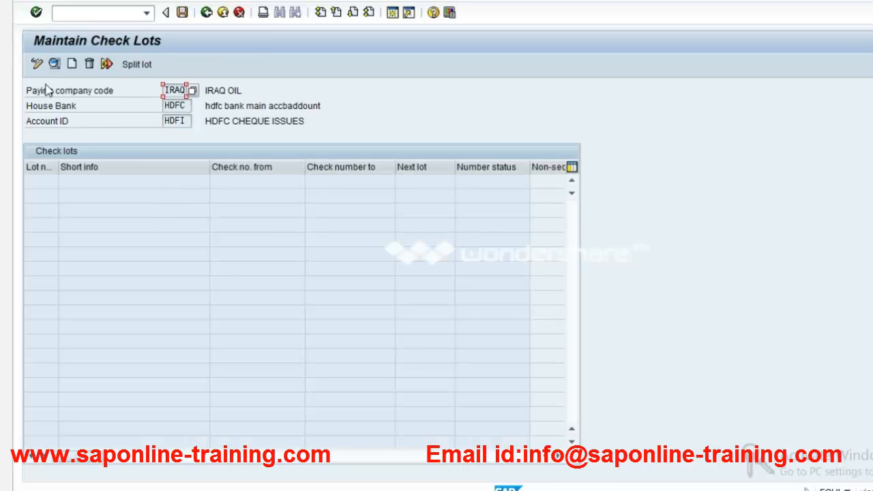
Start a new check lot with lot number 1 and check numbers from 100000 to 199999.
left_click(72, 64)
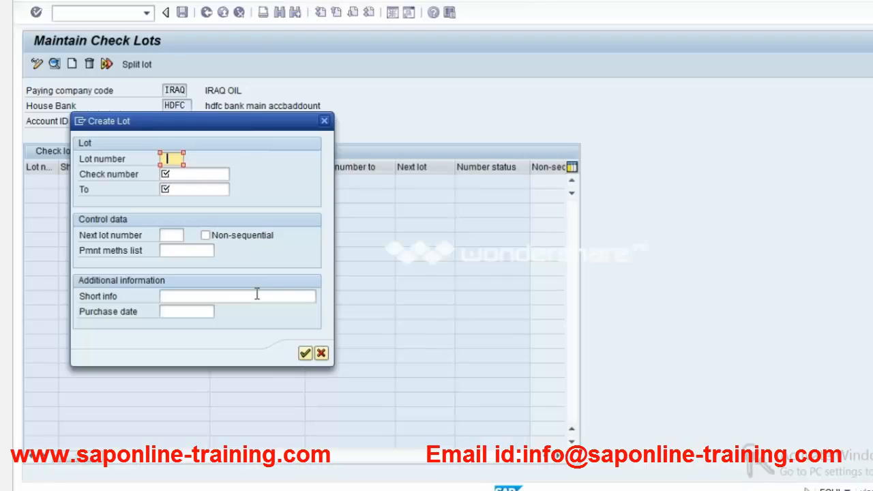
key("Tab")
type("1000001")
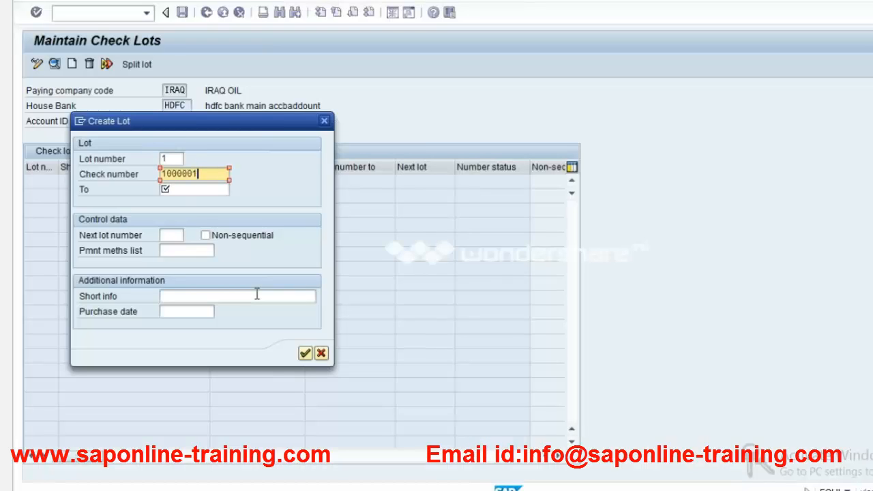
key("BackSpace")
key("Tab")
type("199999")
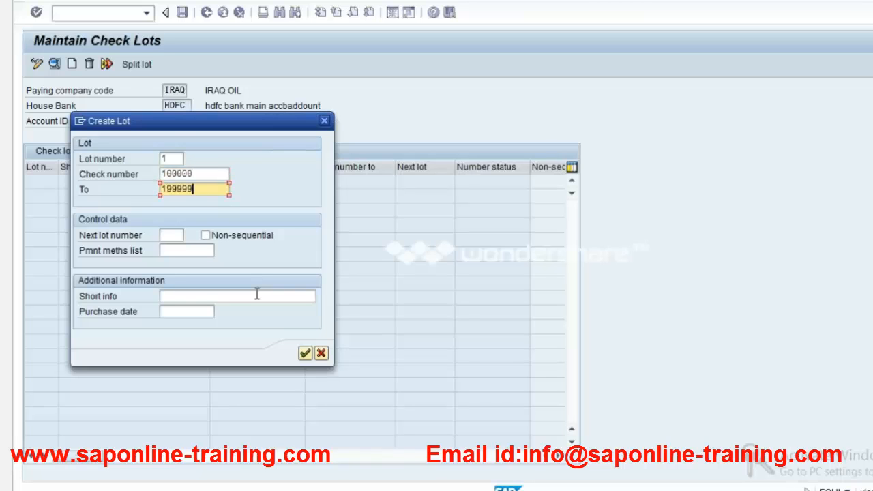
key("Tab")
Consult the Word notes, mark lot 1 as non-sequential, give it the short info "loose book" and accept the lot.
key("alt+Tab")
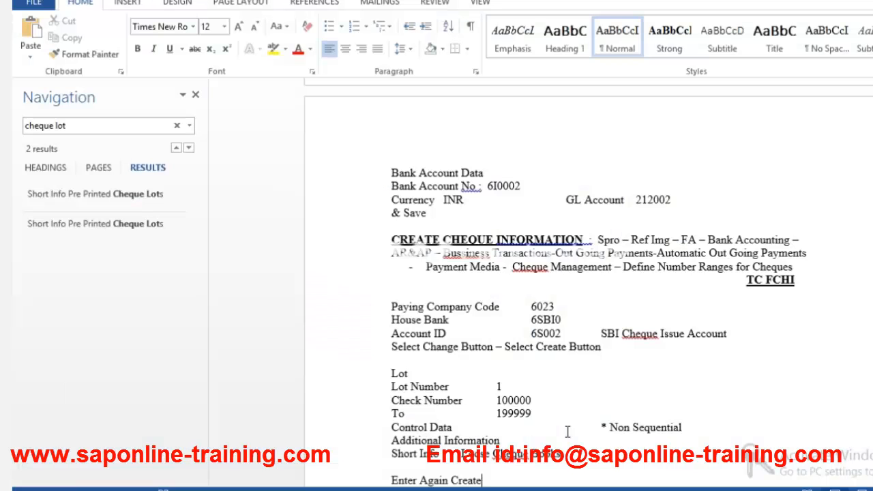
key("alt+Tab")
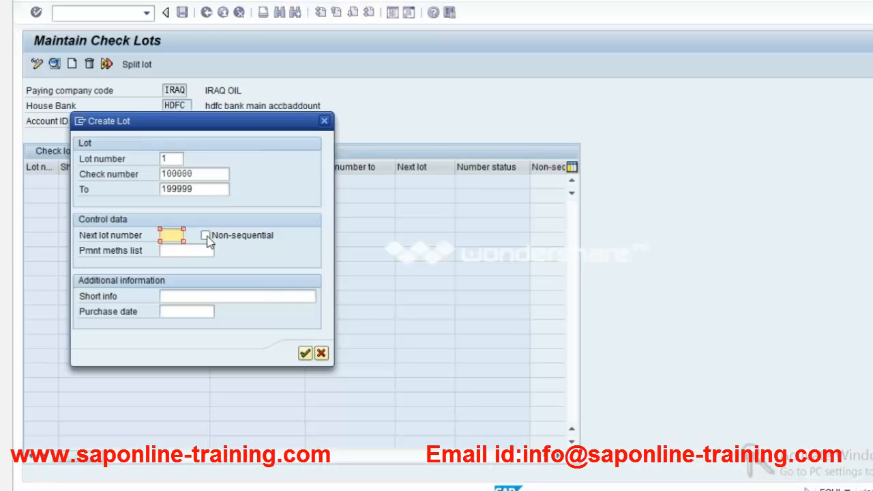
key("alt+Tab")
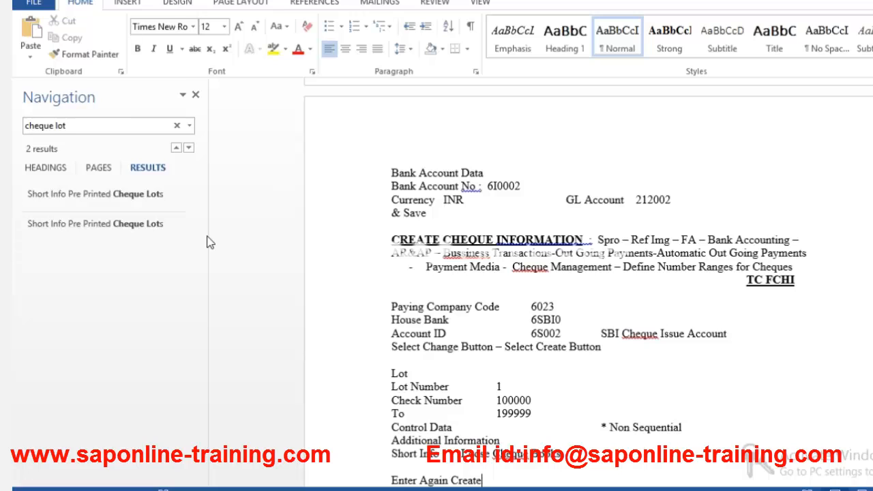
key("alt+Tab")
left_click(204, 235)
left_click(186, 298)
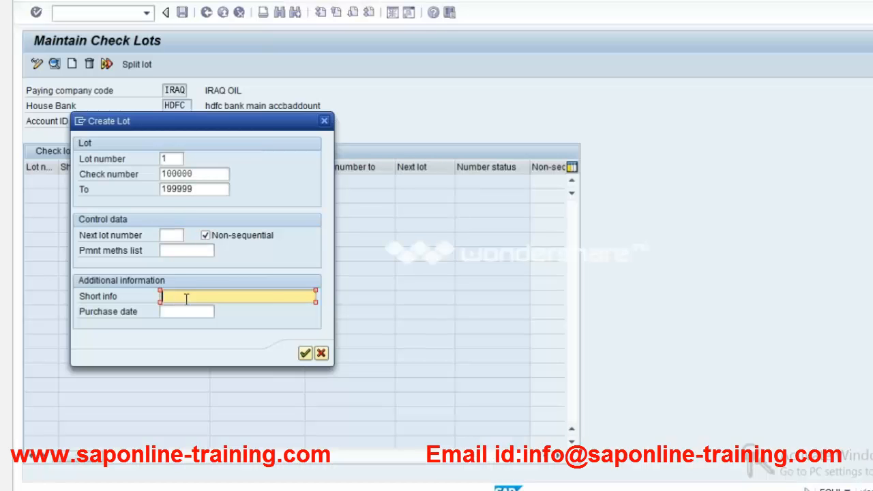
type("loose p")
type("ook")
key("Return")
Start a second check lot with lot number 2 and check numbers from 200000 to 299999.
left_click(73, 65)
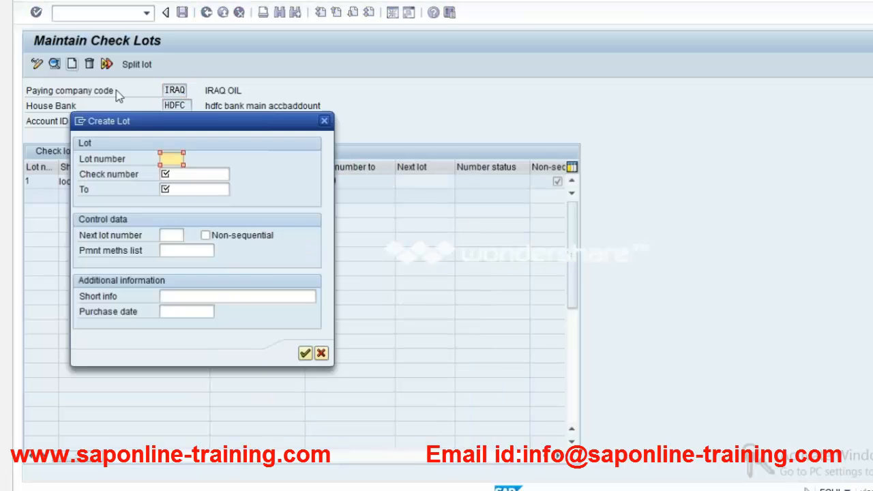
type("2")
key("Tab")
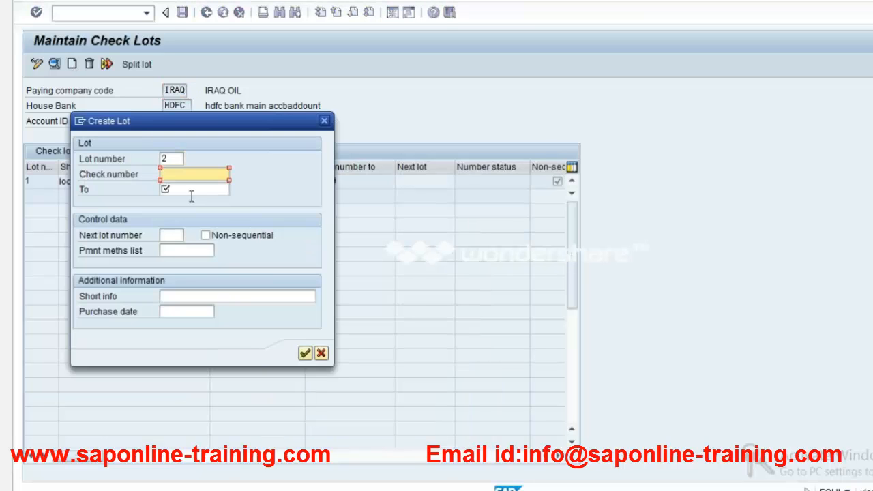
type("200000")
key("Tab")
type("299999")
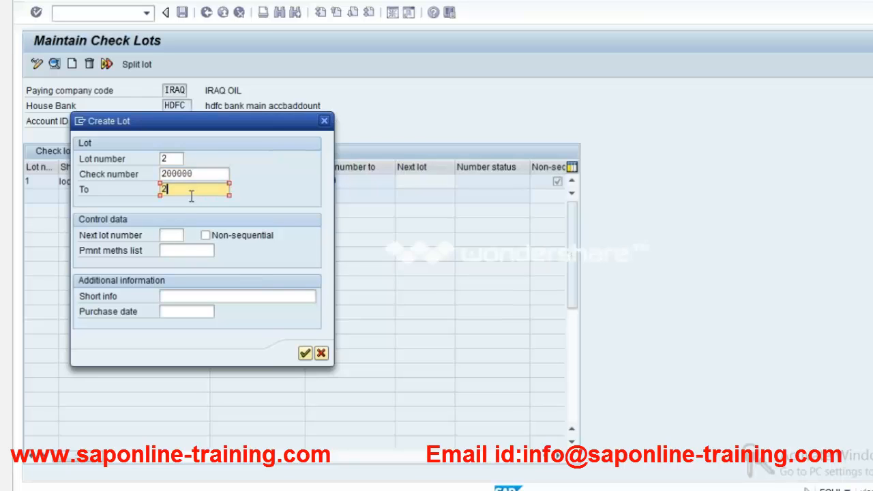
key("Tab")
key("Tab")
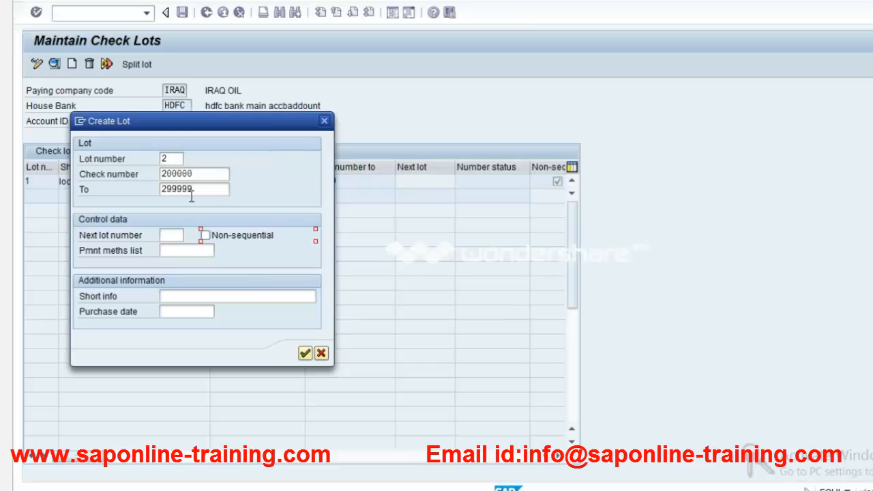
Give lot 2 the short info "sequential number", accept it and save the check lots.
left_click(192, 298)
type("se")
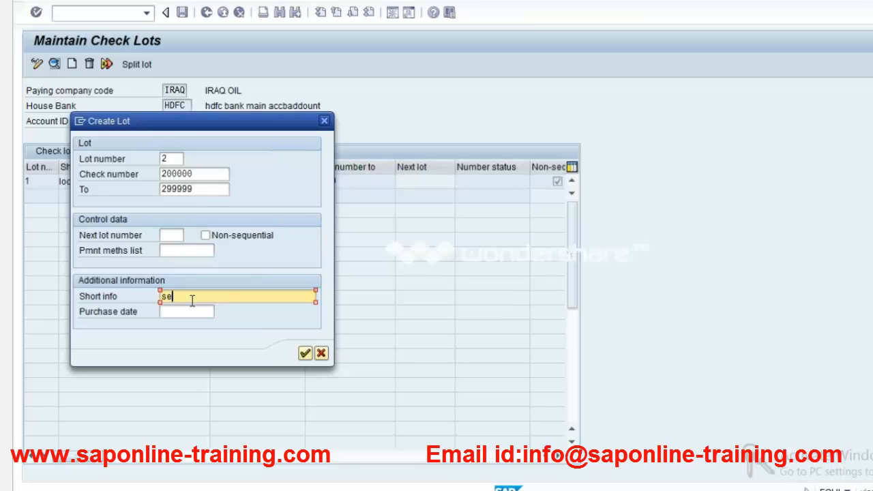
type("quential number")
key("Return")
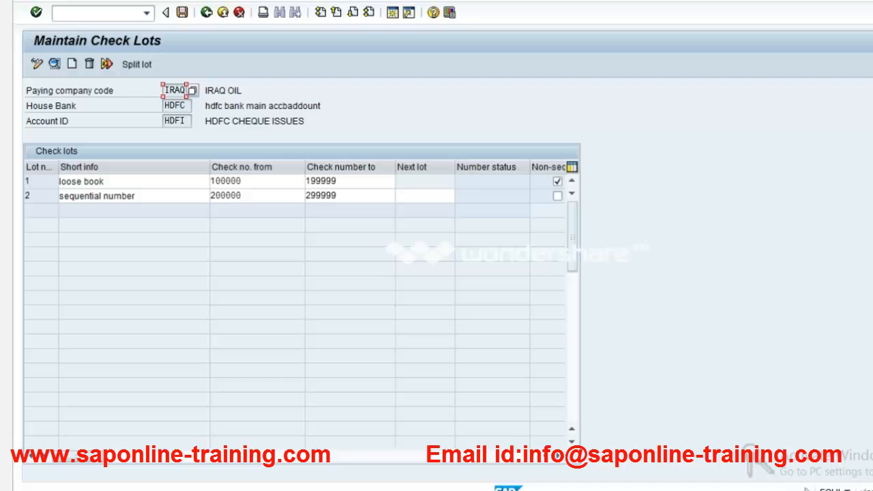
left_click(182, 12)
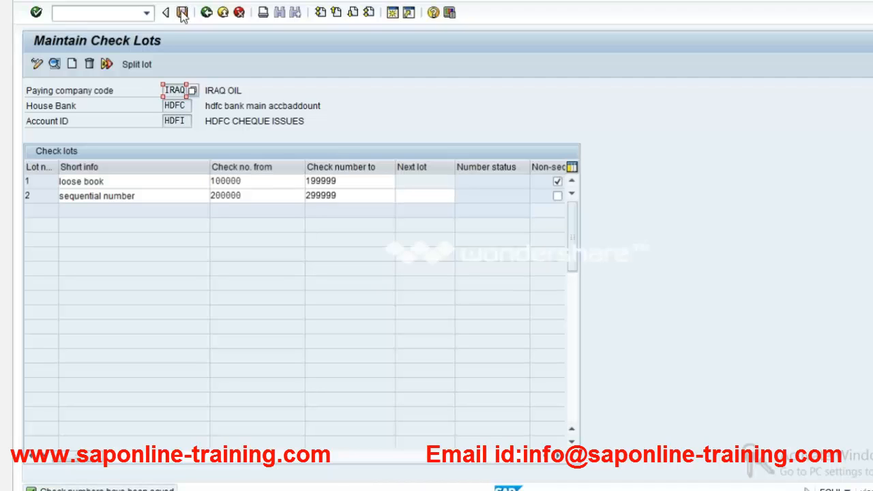
Switch to the Word notes and read on from the cheque lot entries to the manual cheque processing and Create Cheque Numbers sections.
key("alt+Tab")
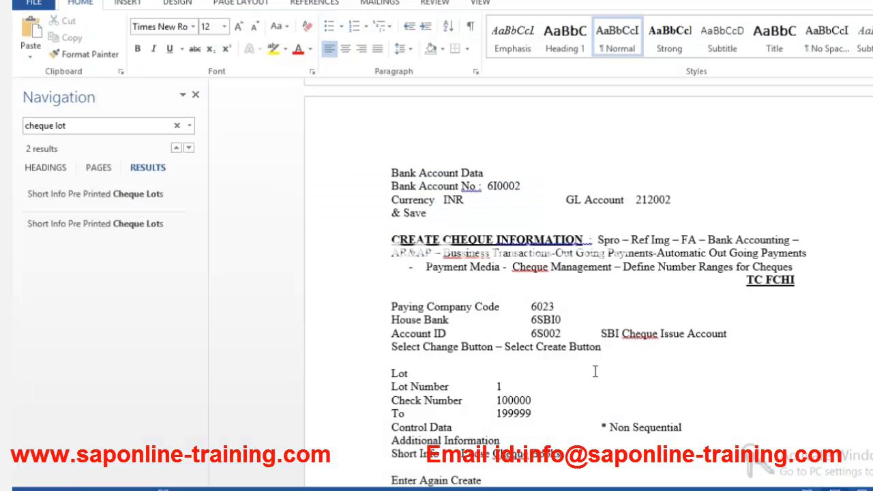
left_click(572, 301)
left_click(557, 319)
scroll(556, 319, "down", 5)
scroll(556, 319, "down", 2)
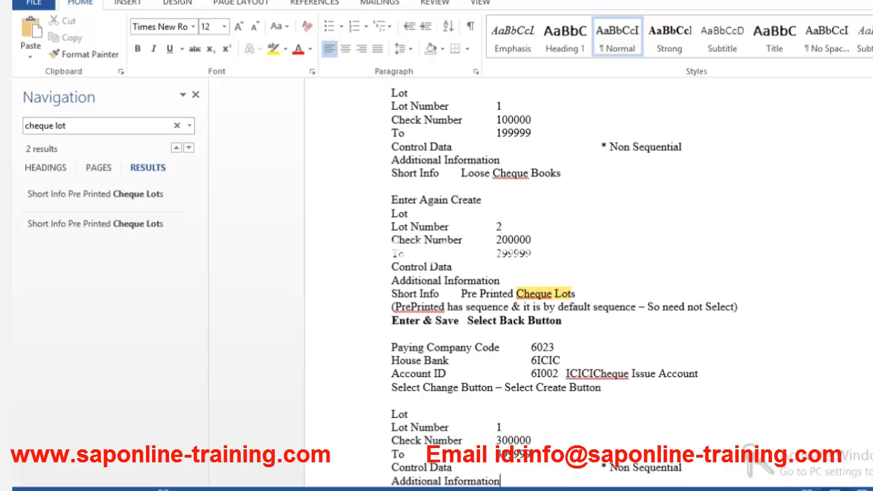
key("Down")
key("Down")
key("Down")
key("Down")
key("Down")
key("Down")
key("Down")
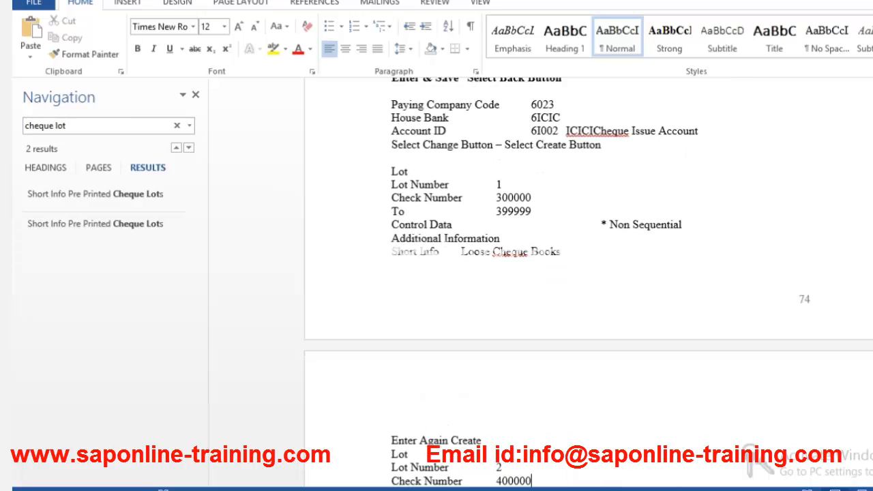
key("Down")
key("Down")
key("Down")
key("Down")
key("Down")
key("Down")
key("Down")
key("Down")
key("Down")
key("Down")
key("Down")
key("Down")
key("Down")
key("Down")
key("Down")
key("Down")
key("Down")
key("Down")
key("Down")
key("Down")
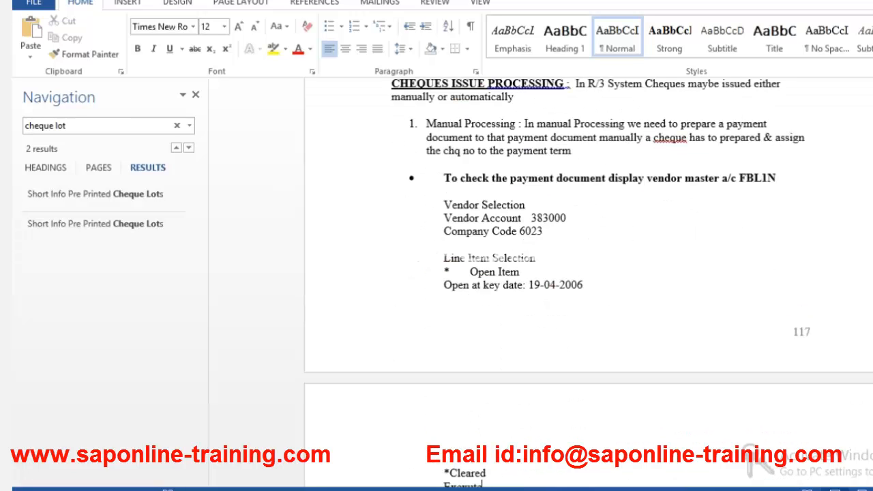
scroll(589, 283, "down", 1)
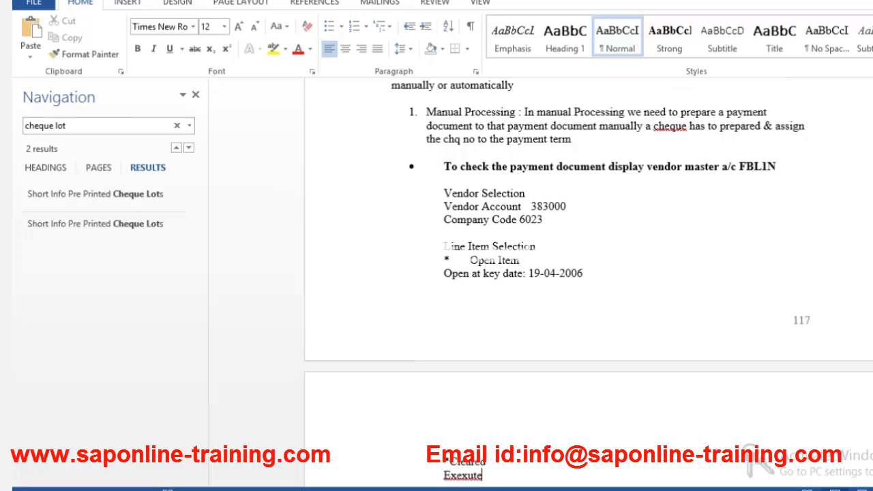
scroll(589, 283, "down", 3)
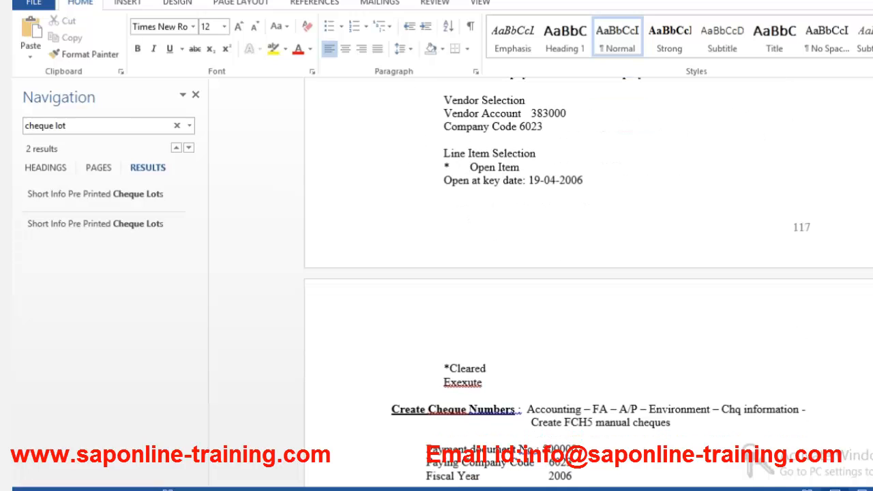
scroll(295, 397, "down", 5)
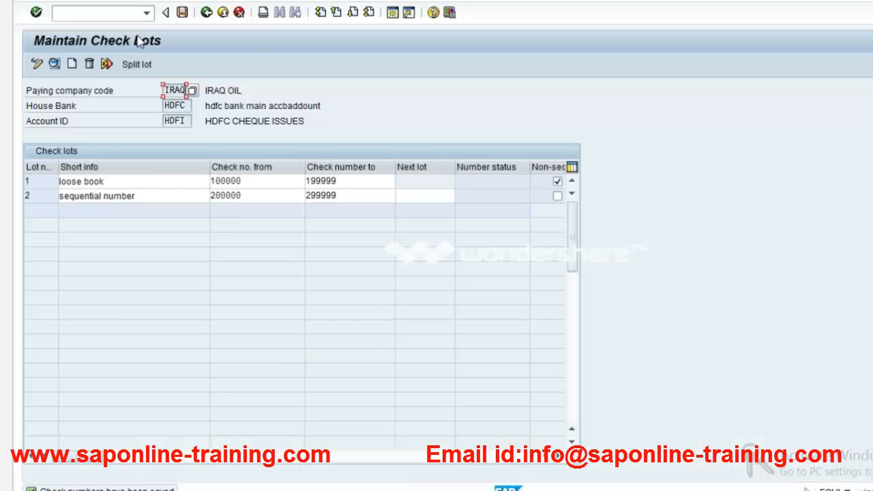
Leave check lot maintenance in SAP and try to create check information for the IRAQ 2013 payment document with check number 100000.
left_click(206, 12)
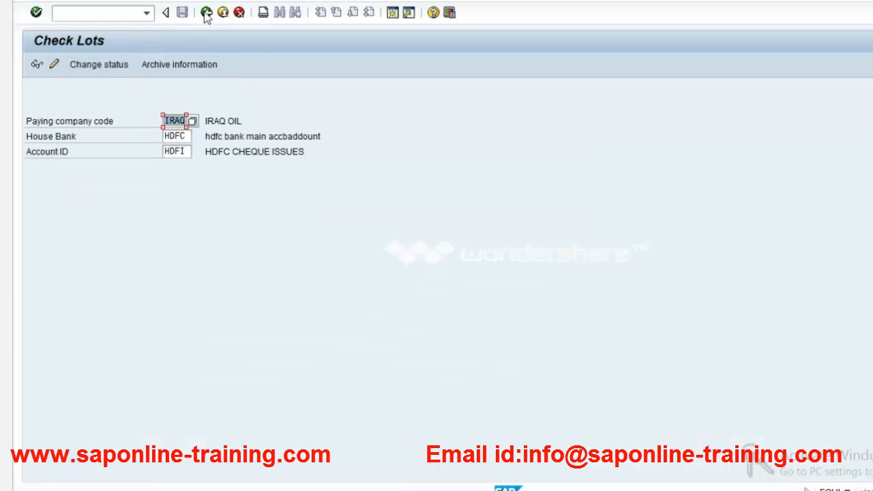
left_click(206, 13)
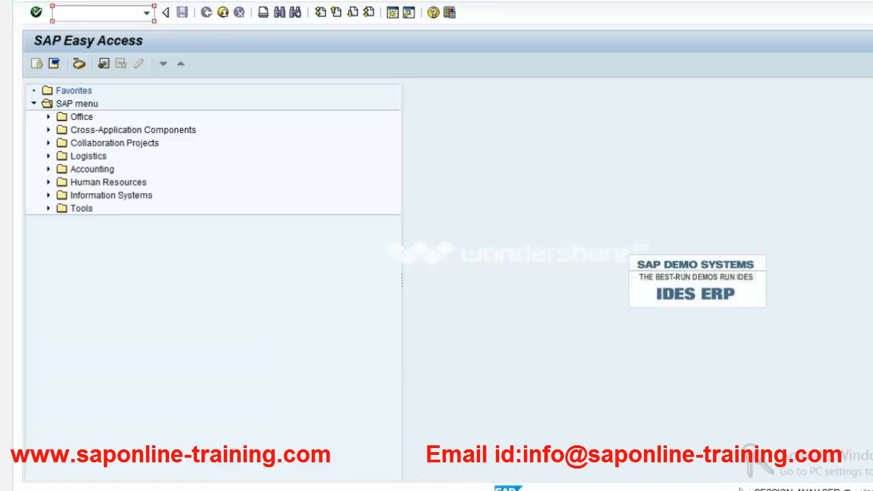
left_click(263, 437)
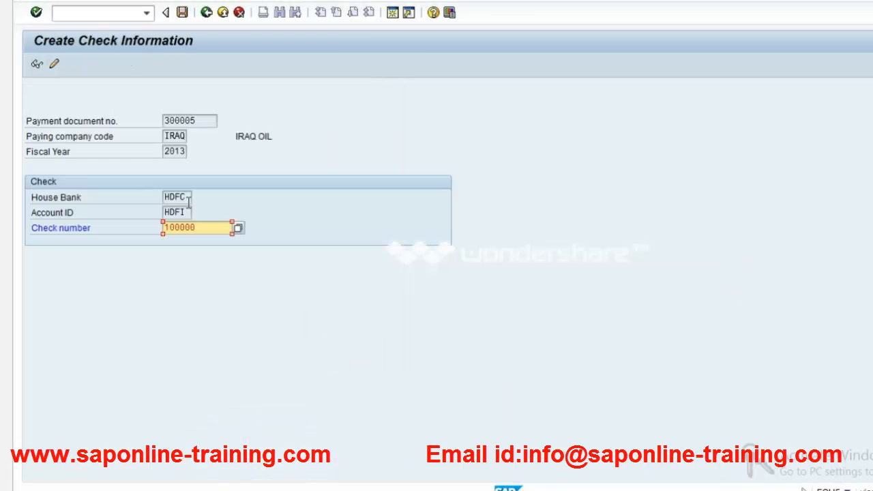
key("Return")
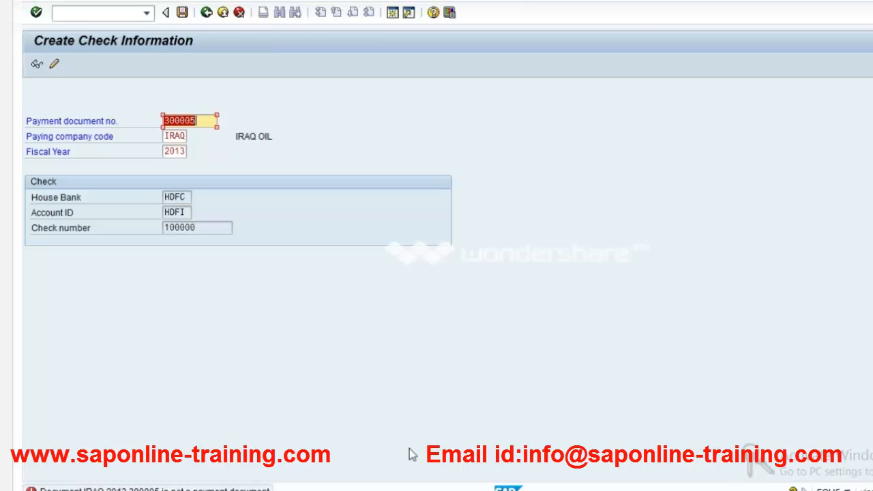
Switch to the other SAP session, run FBL1N for vendor BPCL in company code IRAQ with cleared items, and display all items instead.
mouse_move(409, 478)
left_click(416, 430)
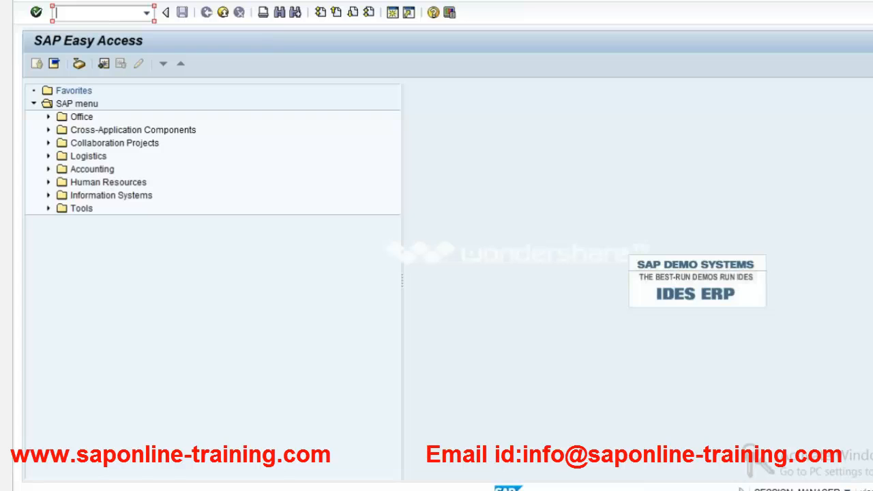
type("fbl1n")
key("Return")
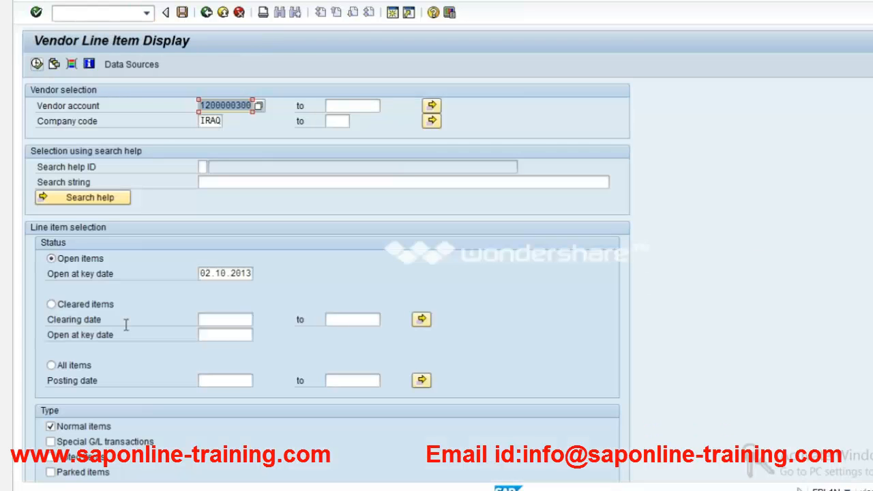
left_click(52, 305)
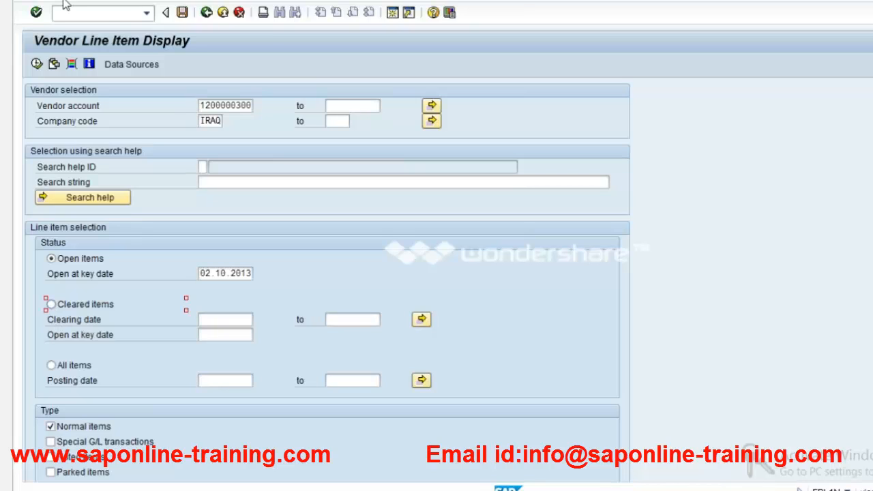
left_click(37, 64)
left_click(58, 367)
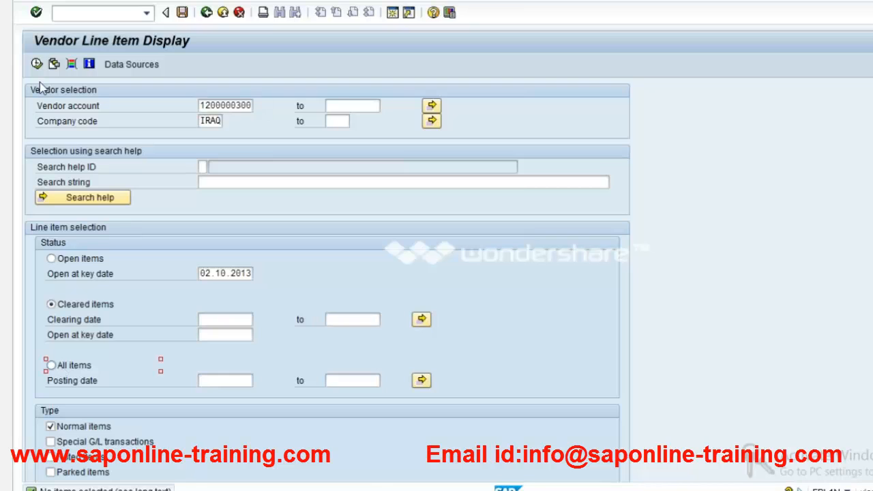
left_click(35, 71)
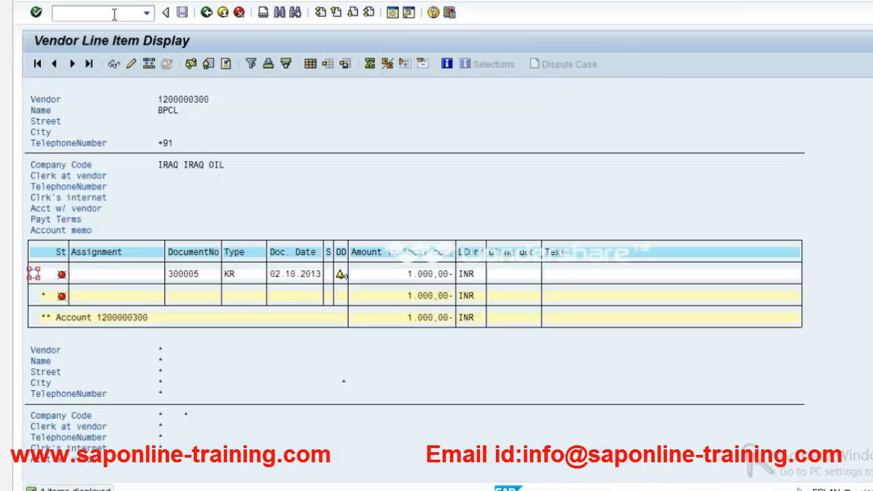
Start outgoing payment posting with transaction F-53 and set the document date to 02.10.2013.
left_click(114, 15)
type("/nf-53")
key("Return")
left_click(142, 89)
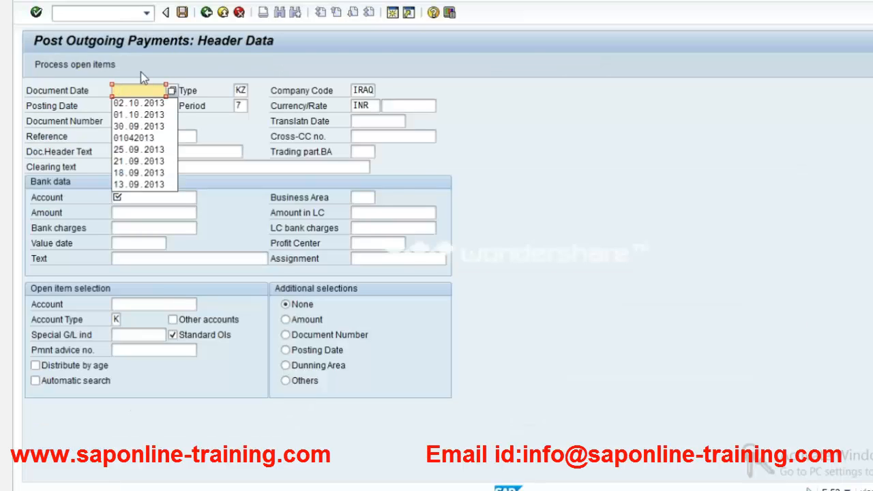
key("Tab")
left_click(145, 92)
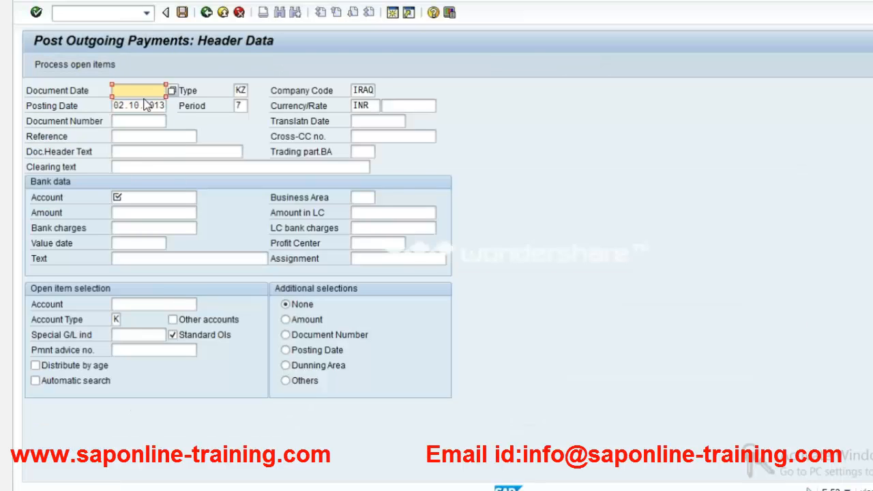
left_click(144, 102)
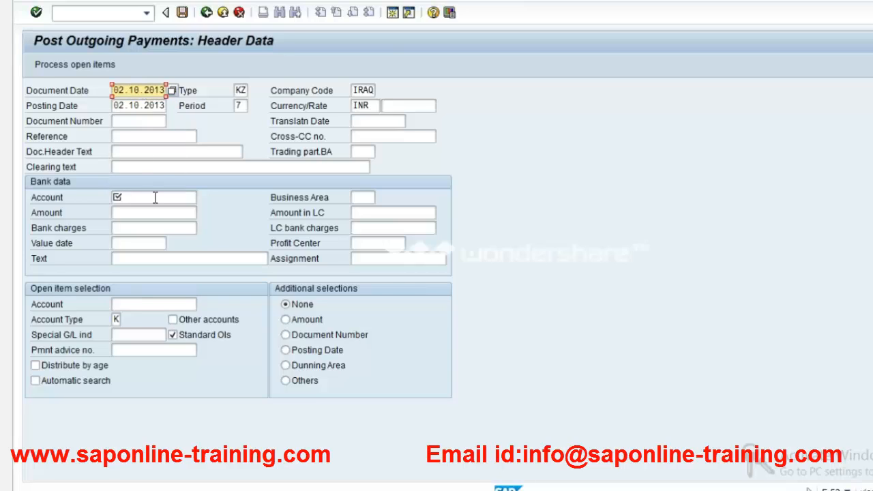
Choose BANK ACCOUNT-ISSUES as the payment's bank account and set the amount to 1000.
left_click(154, 198)
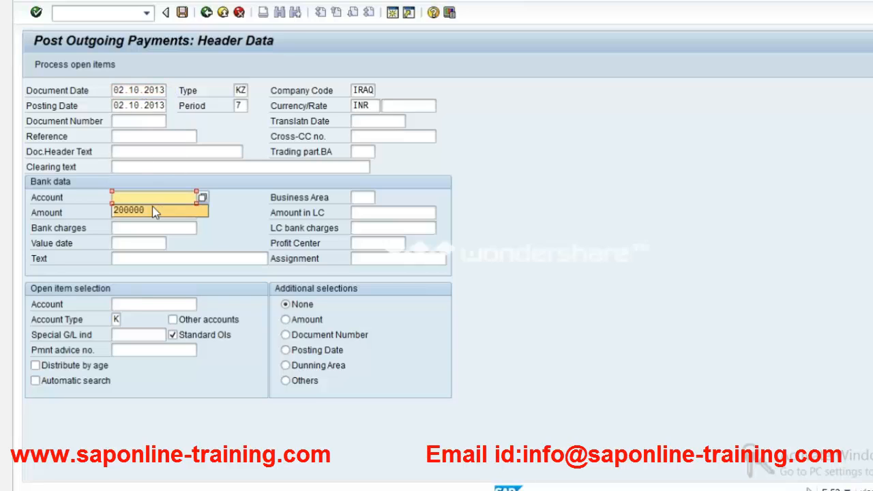
left_click(203, 197)
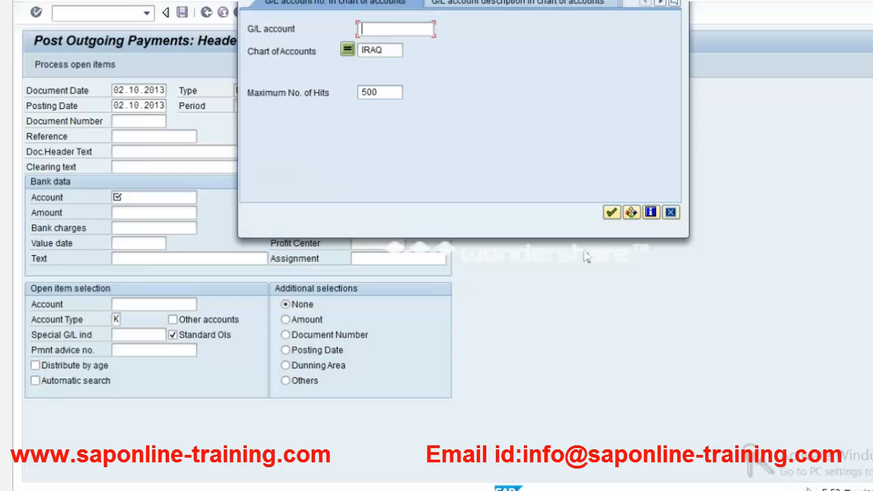
left_click(612, 217)
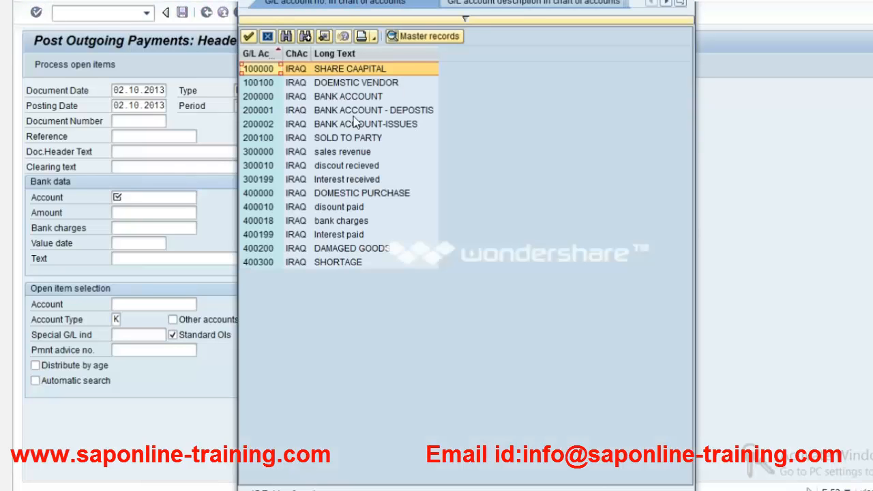
double_click(355, 125)
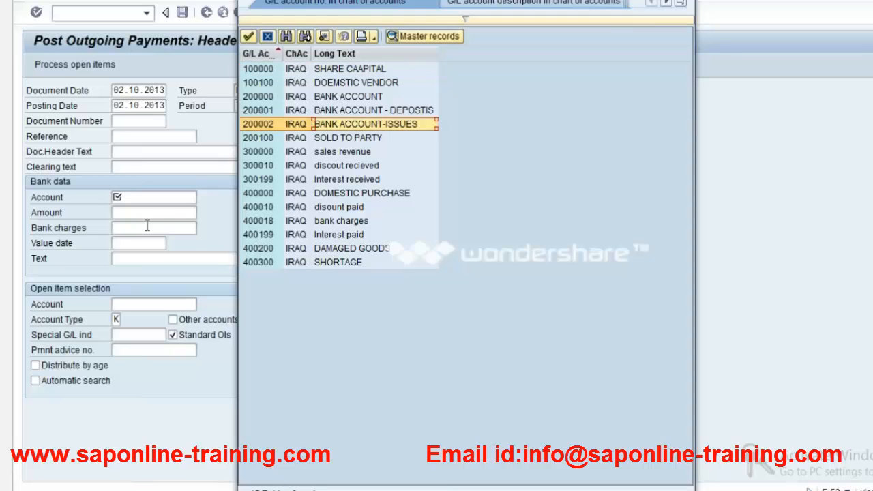
left_click(151, 213)
type("1000")
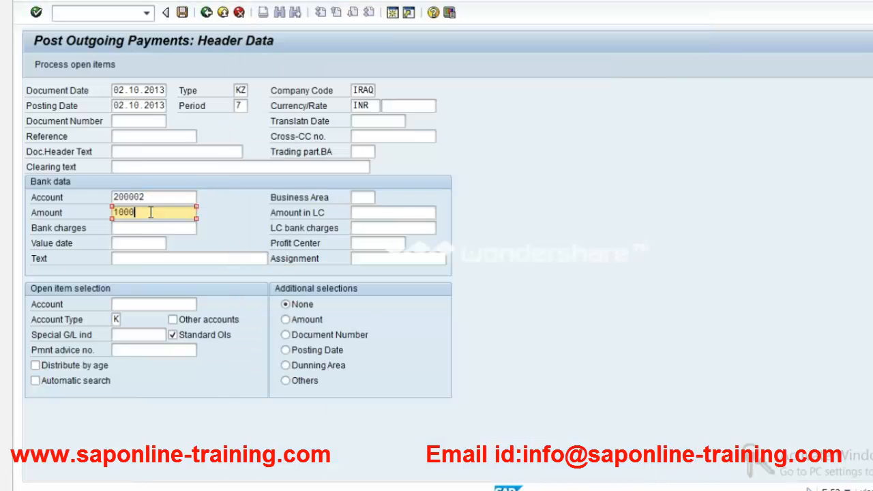
Process the open items of vendor BPCL for the payment, and simulate and post the document.
key("Tab")
key("Tab")
key("Tab")
key("Tab")
key("Tab")
key("Tab")
key("Tab")
key("Tab")
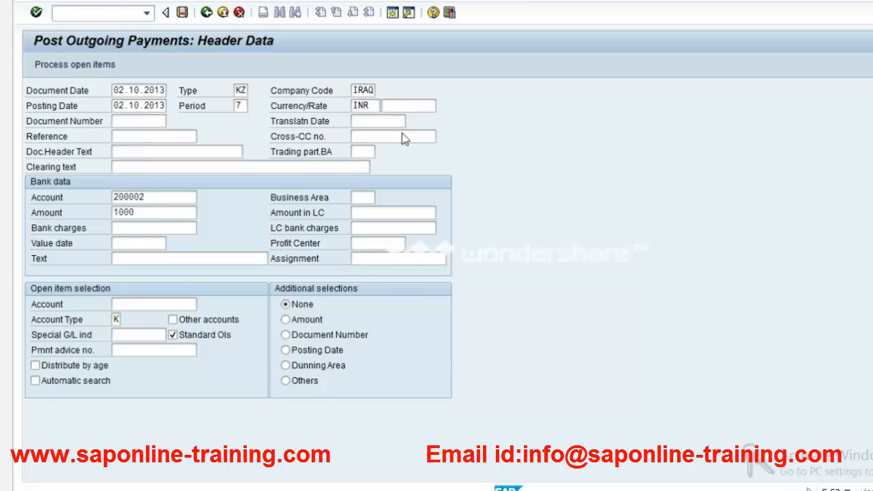
left_click(613, 327)
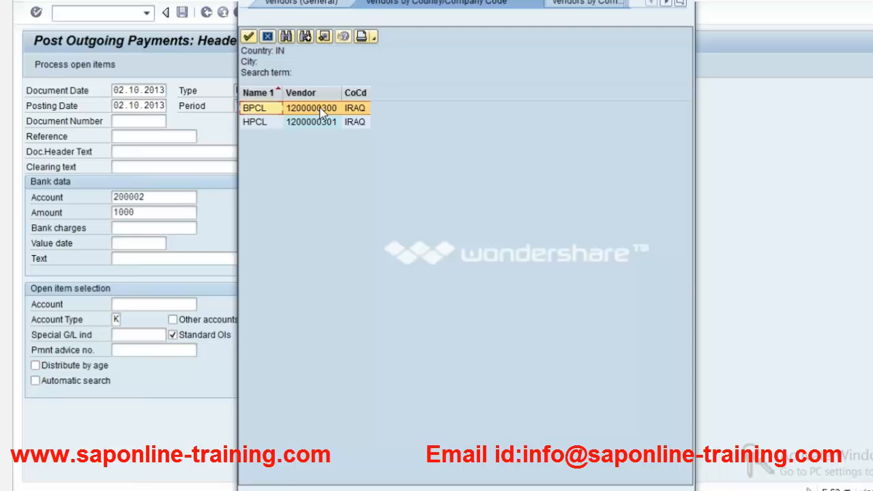
double_click(324, 109)
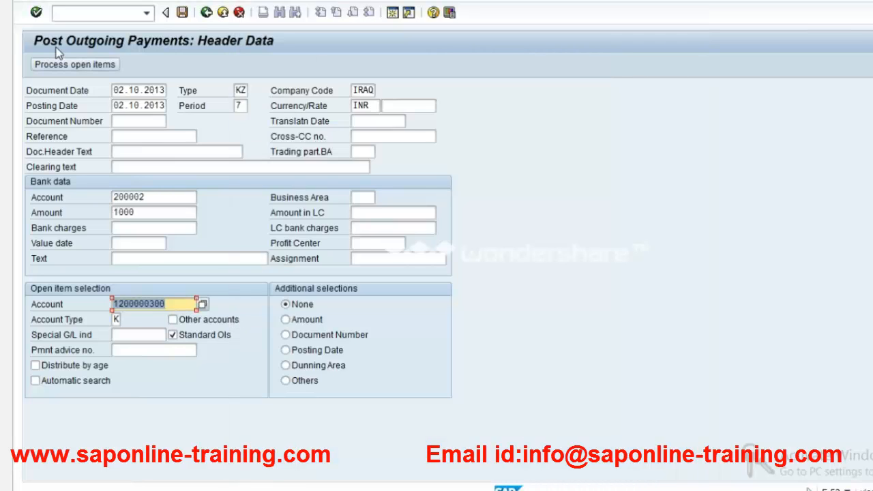
left_click(61, 65)
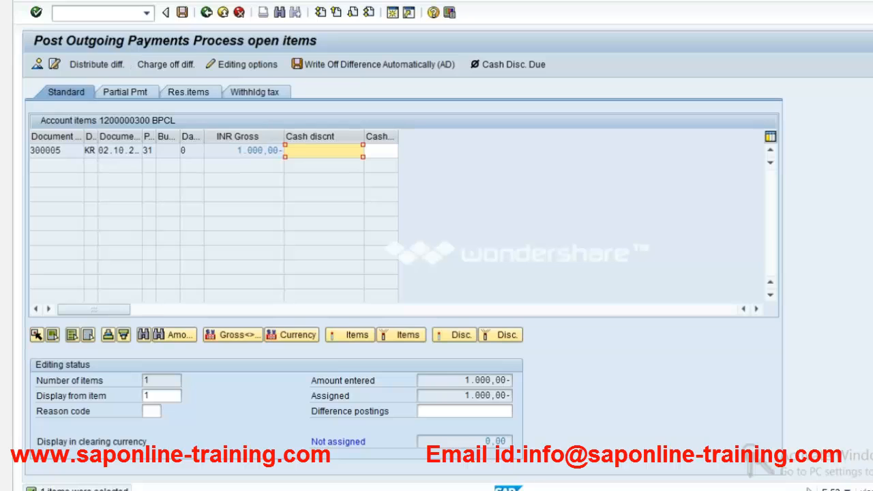
left_click(55, 0)
left_click(77, 27)
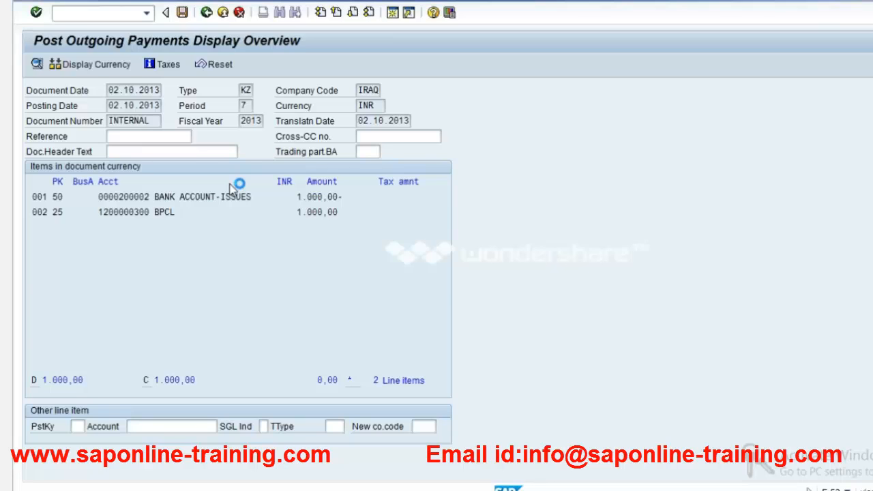
Display all line items of vendor BPCL in FBL1N and locate the KZ payment document's number.
left_click(95, 11)
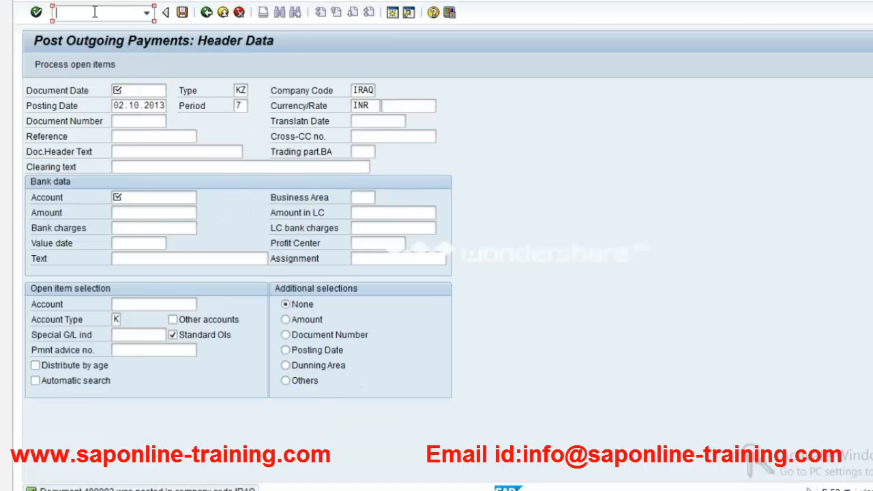
type("/nfbl1n")
key("Return")
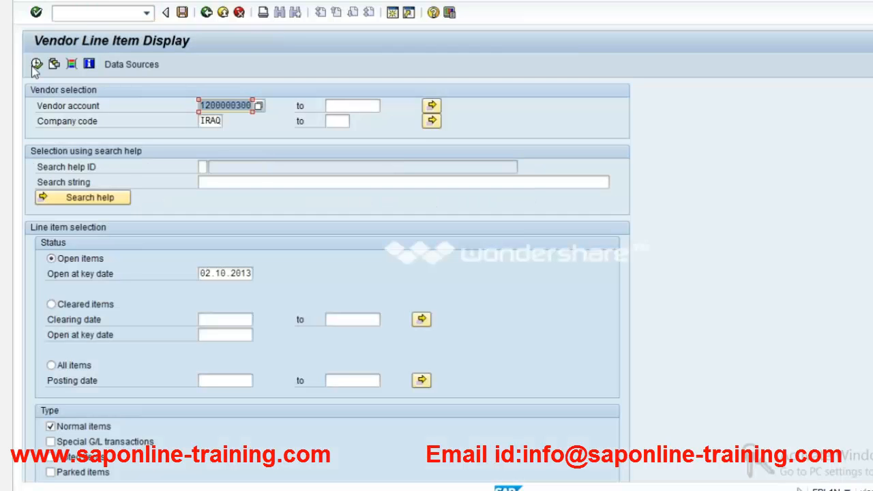
left_click(34, 67)
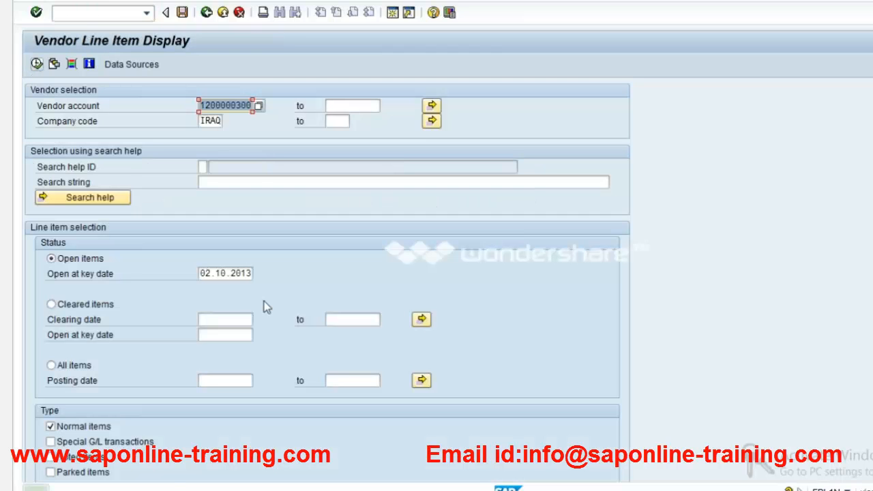
left_click(51, 366)
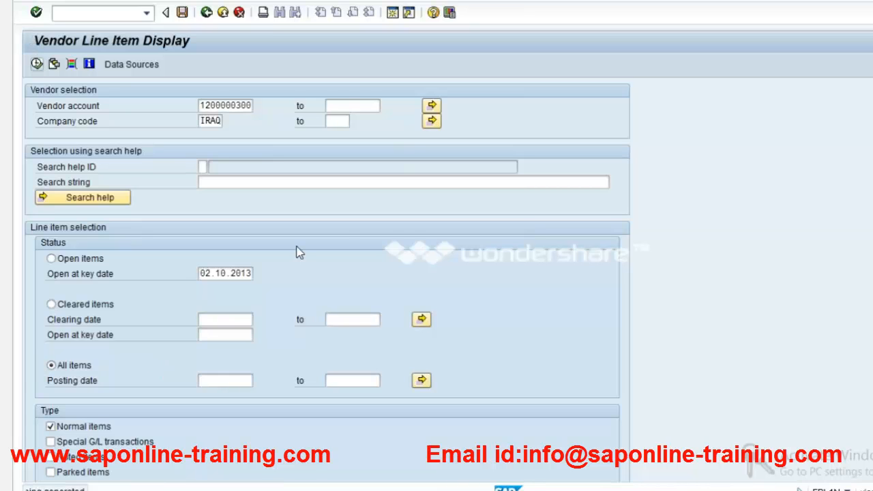
key("F8")
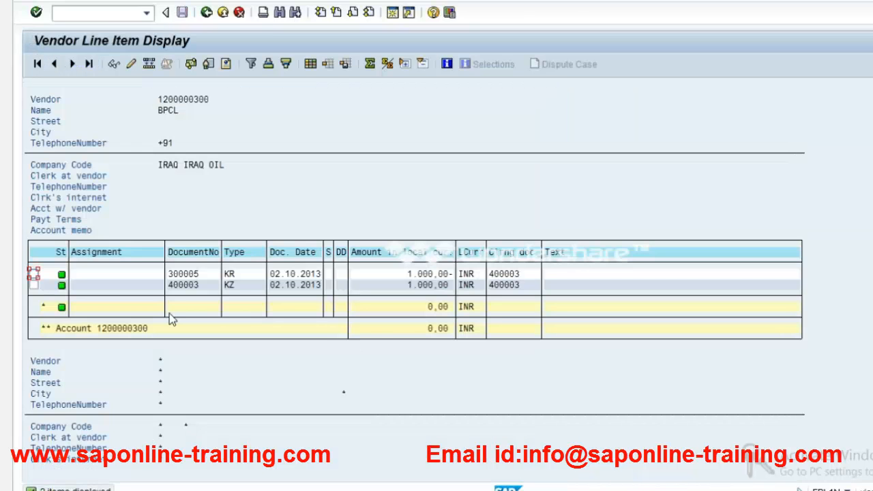
left_click(182, 285)
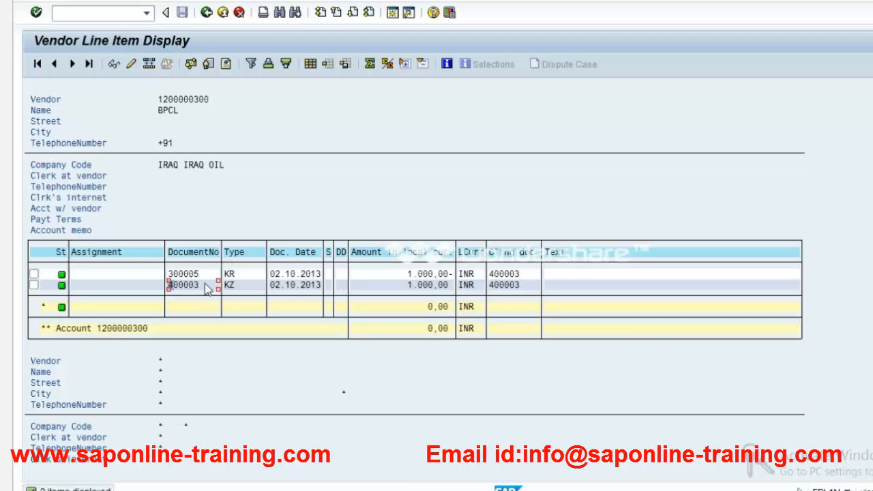
Switch back to the check information session and try payment document 400003 with check number 100000.
key("alt+Tab")
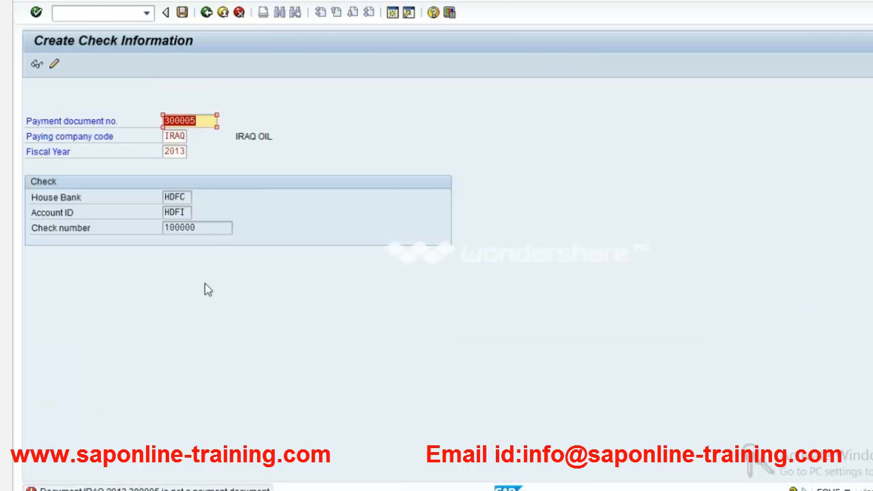
type("400003")
key("Return")
Restart FCH5 and try again to create check information for payment document 400003 with check number 100000.
left_click(110, 12)
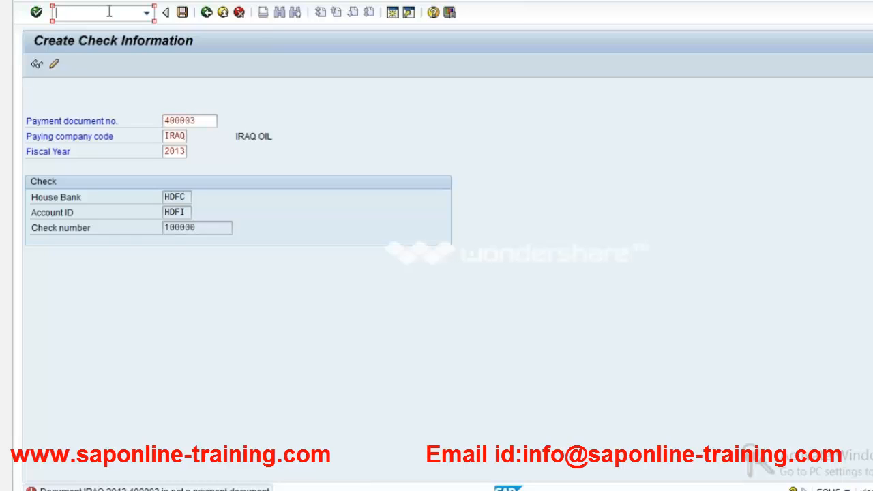
type("/nfxch")
key("BackSpace")
key("BackSpace")
key("BackSpace")
key("BackSpace")
type("fch5")
key("Return")
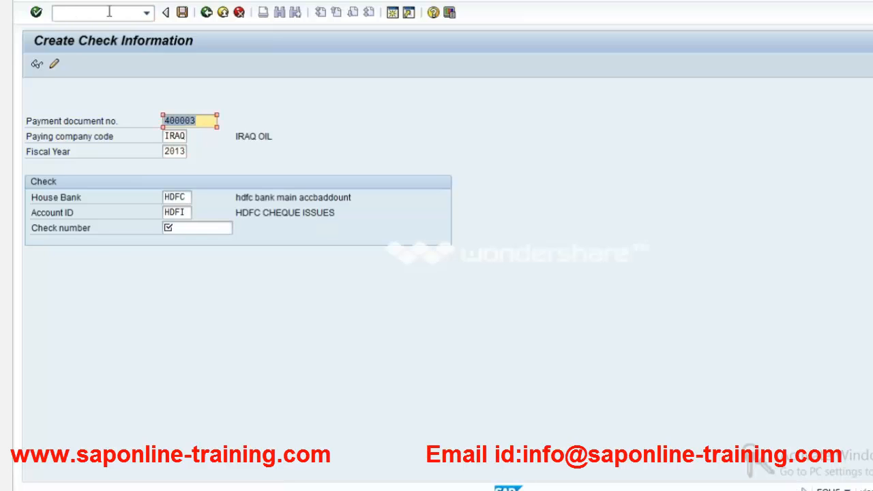
left_click(204, 227)
left_click(201, 244)
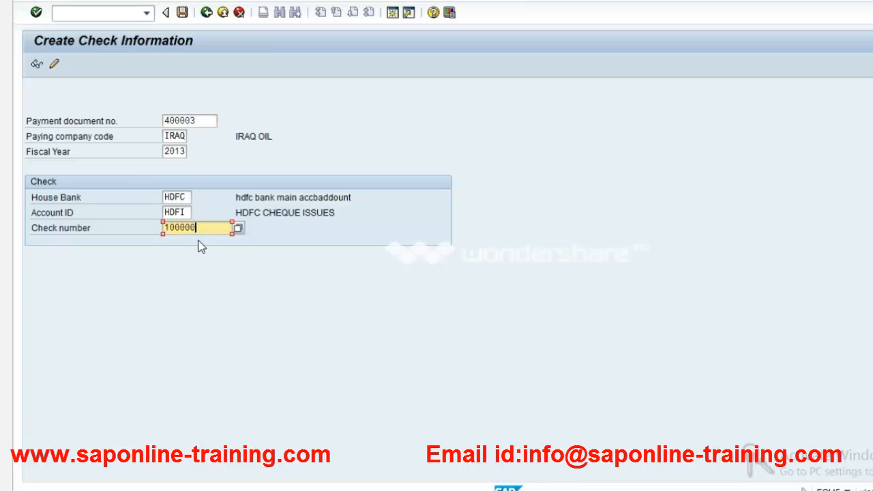
key("Return")
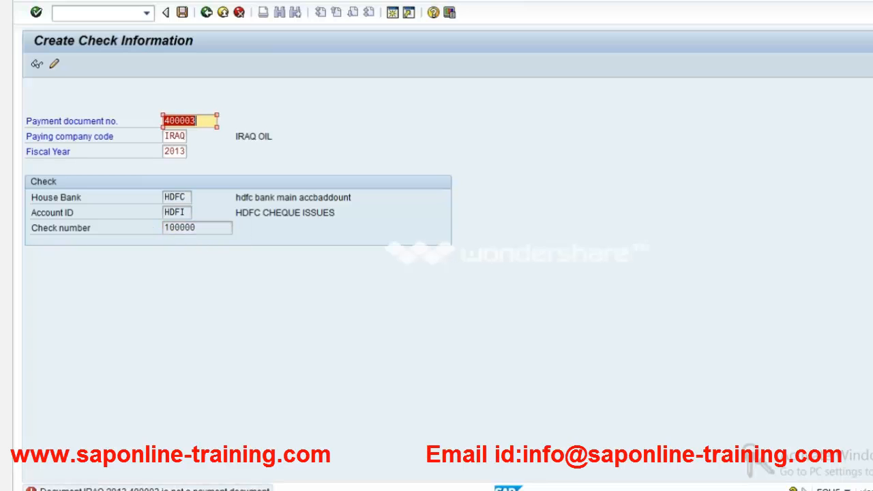
Read the long text of the payment document error, including its diagnosis and procedure, and close the help.
key("alt+Tab")
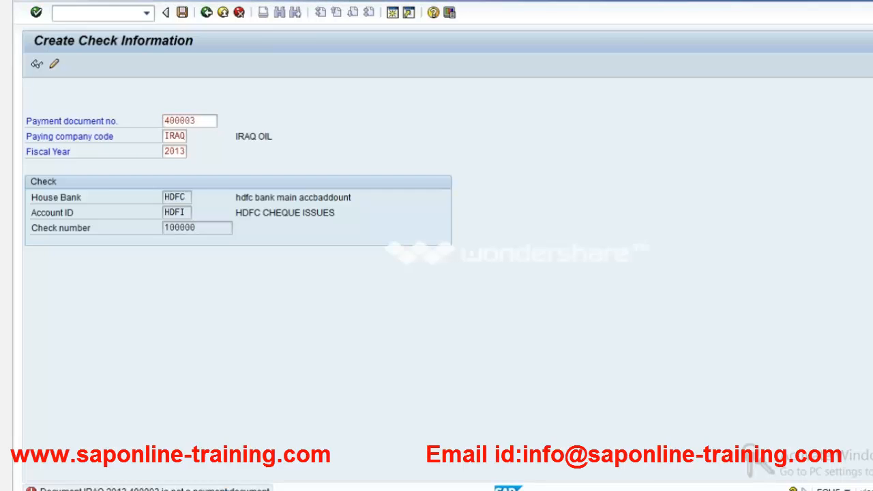
left_click(154, 489)
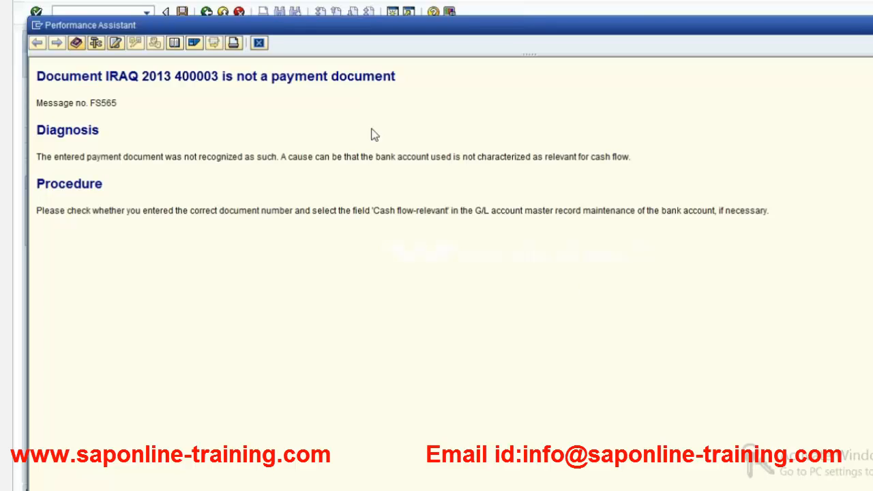
left_click(259, 44)
left_click(209, 228)
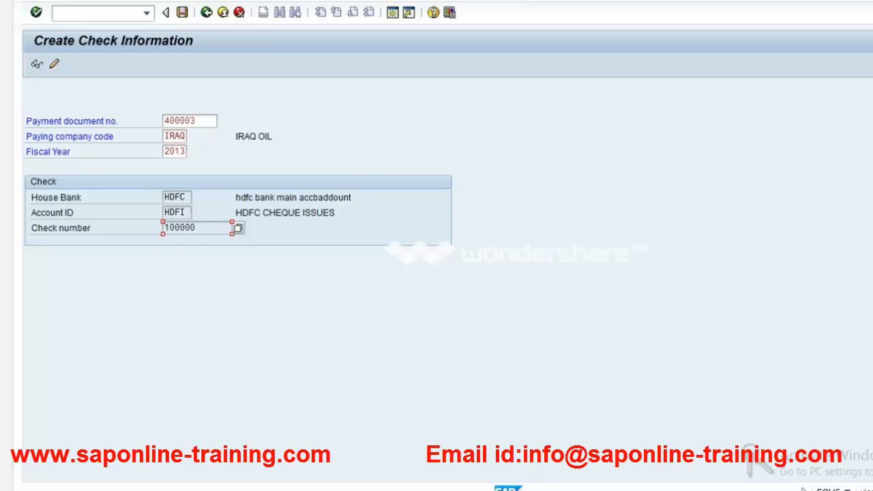
Switch to the session showing the vendor line items of BPCL.
left_click(265, 490)
mouse_move(380, 482)
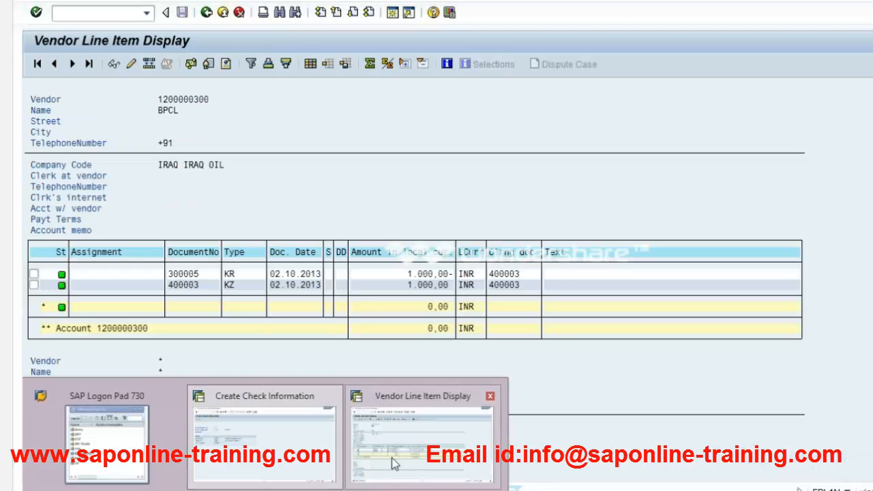
key("Escape")
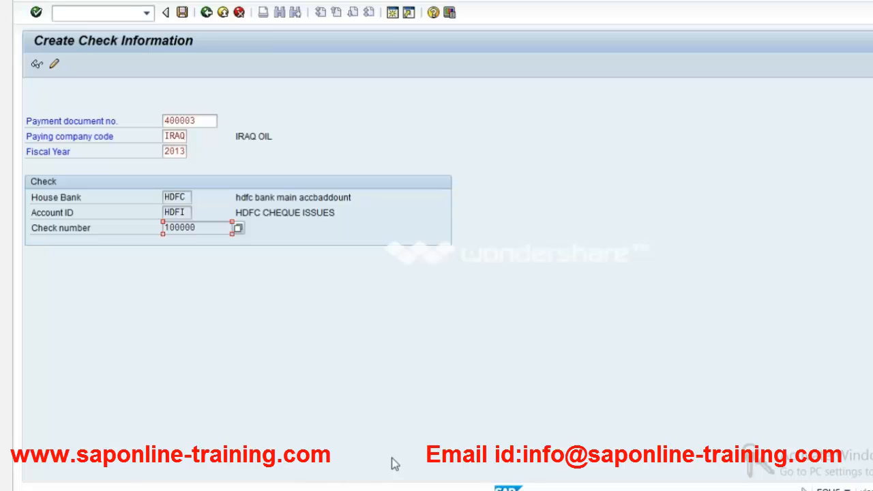
key("alt+Tab")
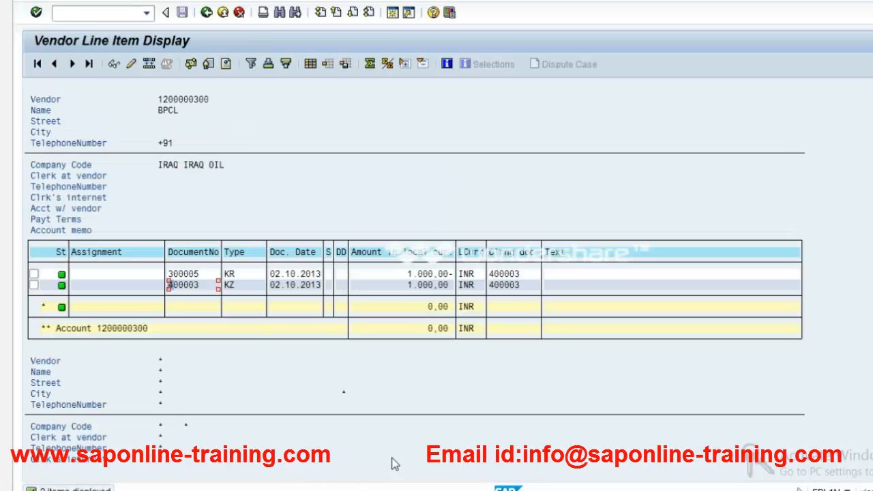
Start the SPRO transaction in a new session to display the customizing implementation guide.
left_click(397, 11)
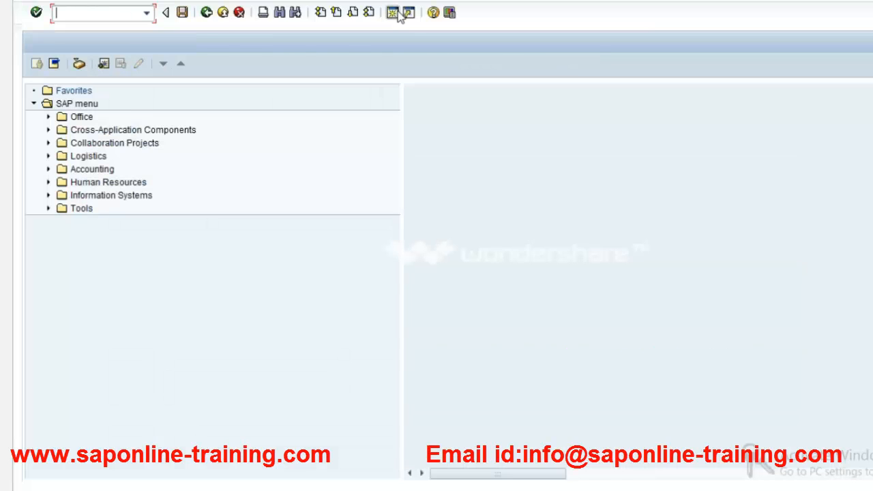
type("spro")
key("Return")
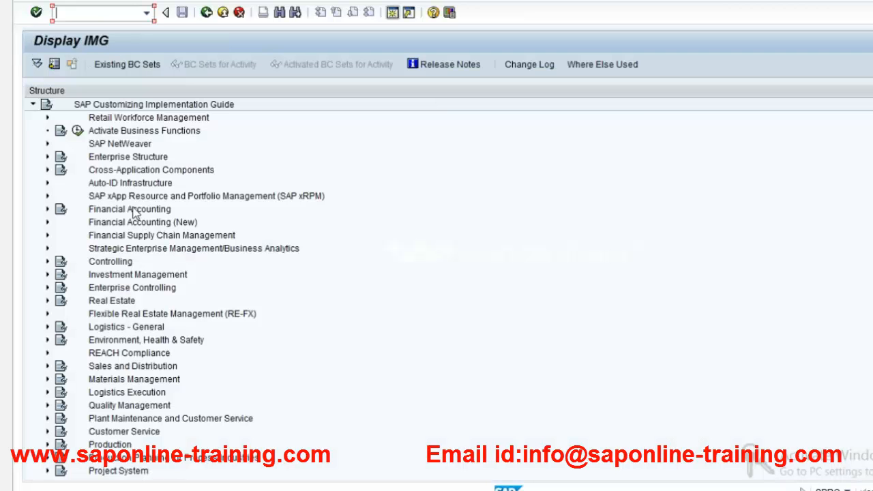
Find Define House Banks under Financial Accounting, Bank Accounting, Bank Accounts in the implementation guide and execute it.
double_click(129, 209)
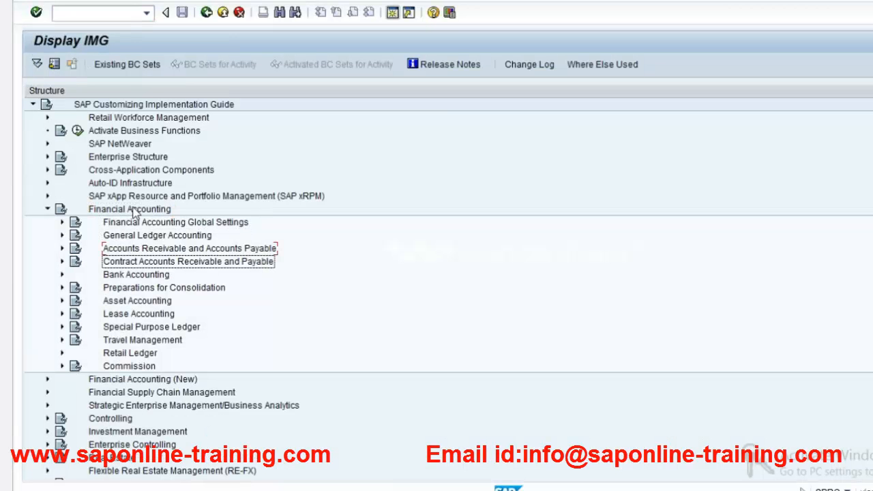
key("Up")
key("Up")
key("Up")
key("Down")
key("Down")
key("Down")
key("Down")
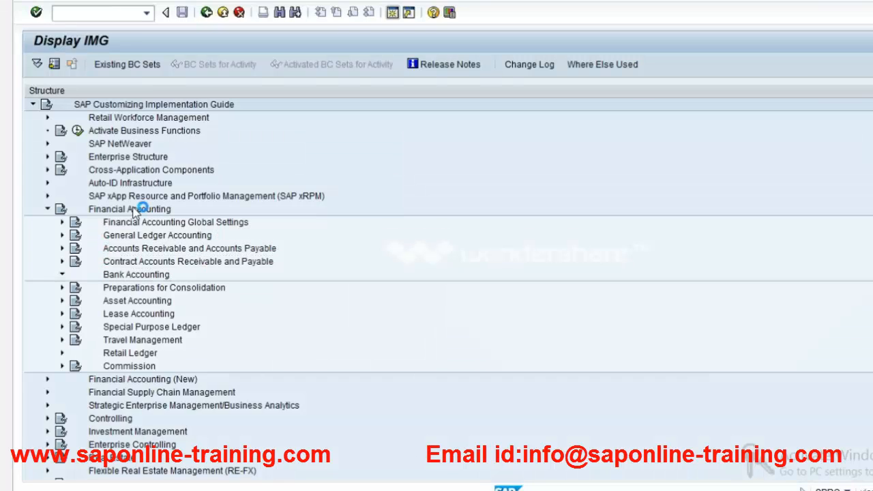
key("Down")
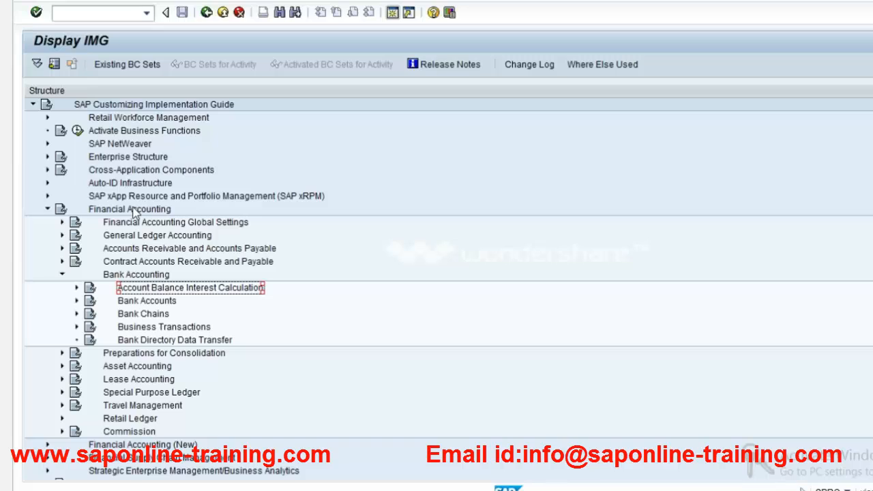
key("Down")
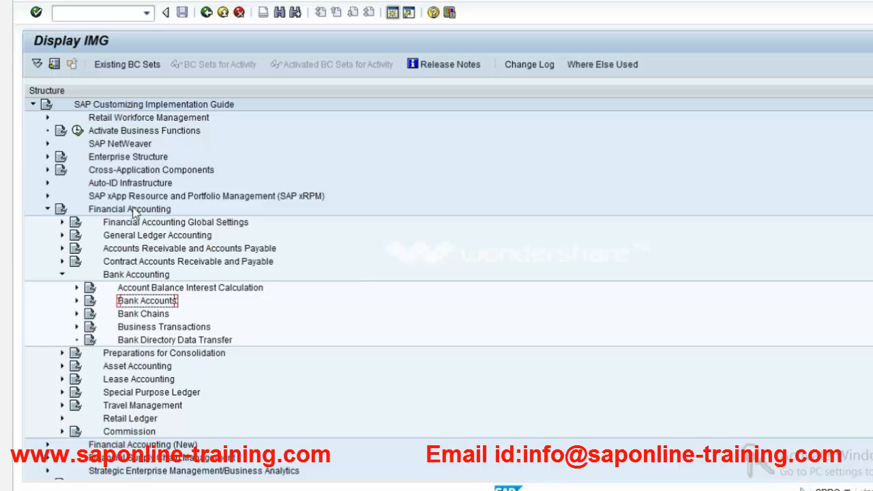
key("Right")
key("Down")
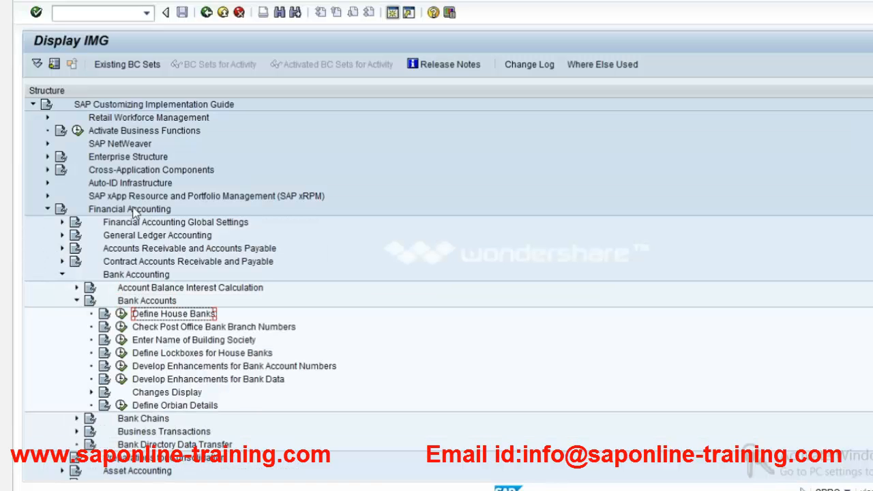
key("Left")
key("Return")
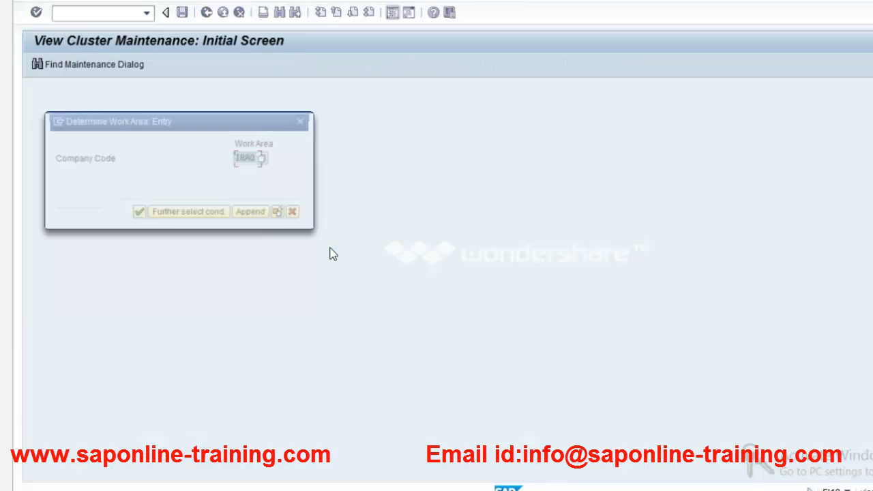
For company code IRAQ, view the details of house bank HDFC's HDFI bank account, including its assigned G/L account.
left_click(138, 217)
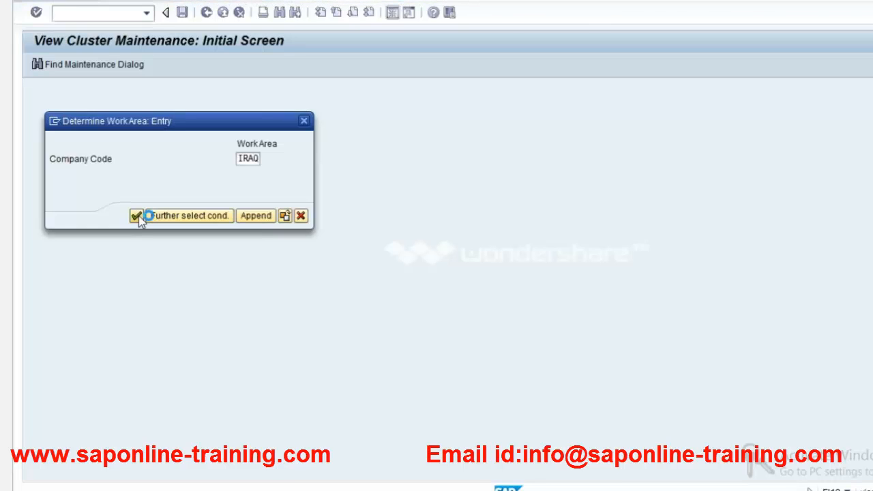
left_click(135, 215)
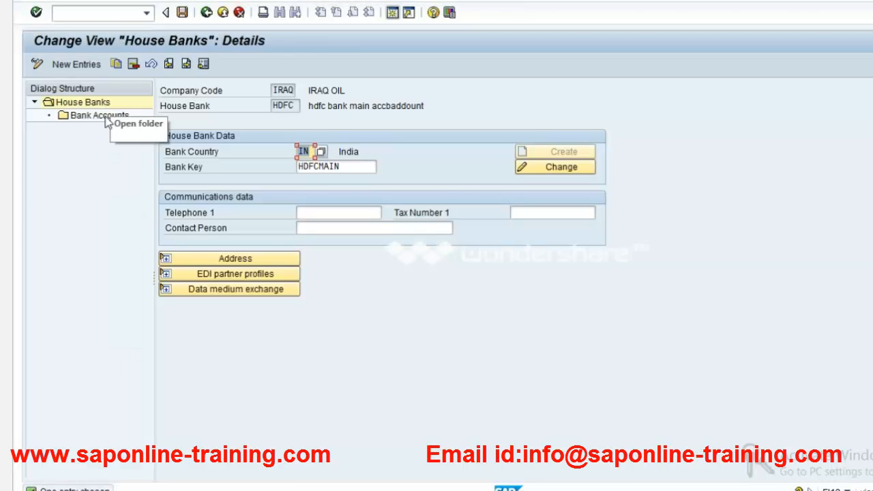
left_click(107, 119)
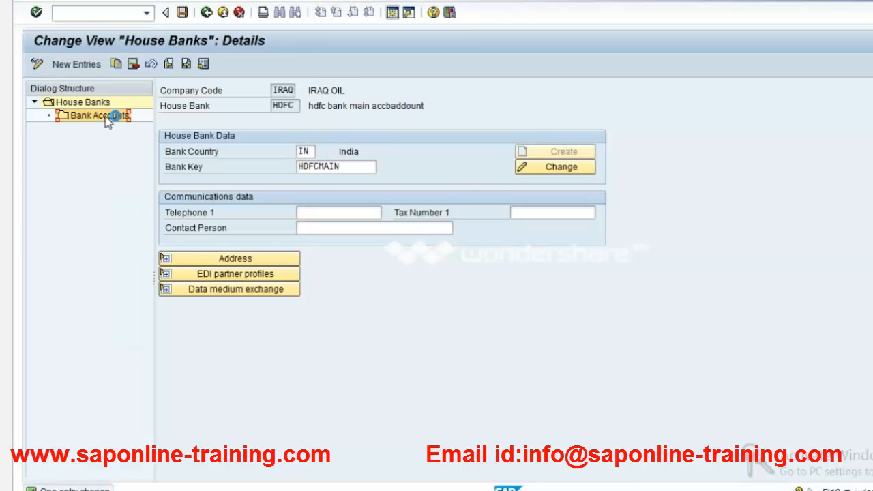
double_click(107, 119)
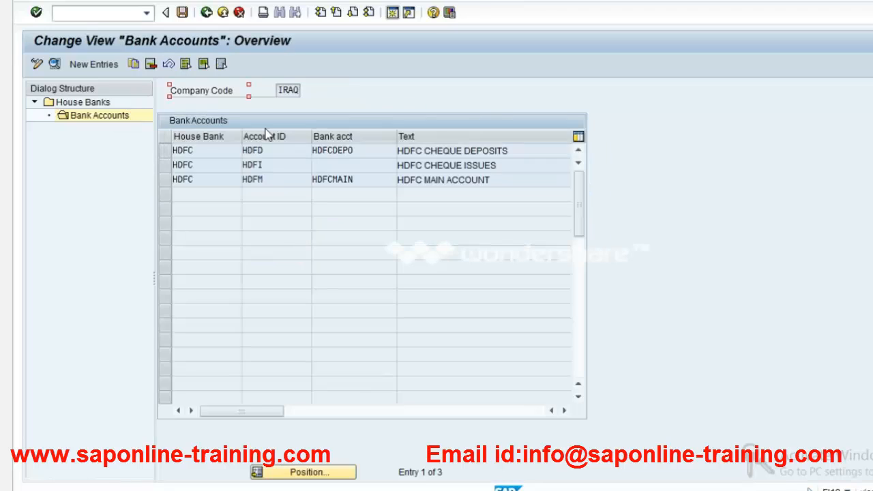
double_click(187, 169)
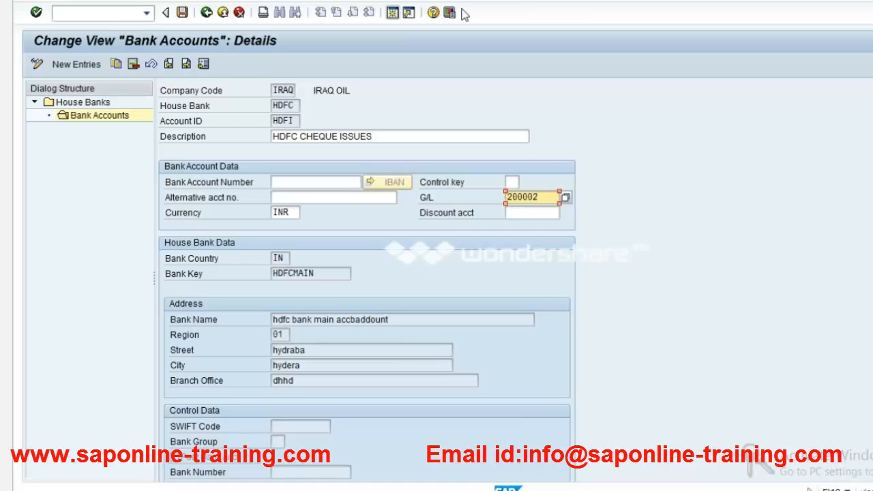
Start FS00 in a new session and open G/L account 200002 in company code IRAQ for changing.
left_click(394, 13)
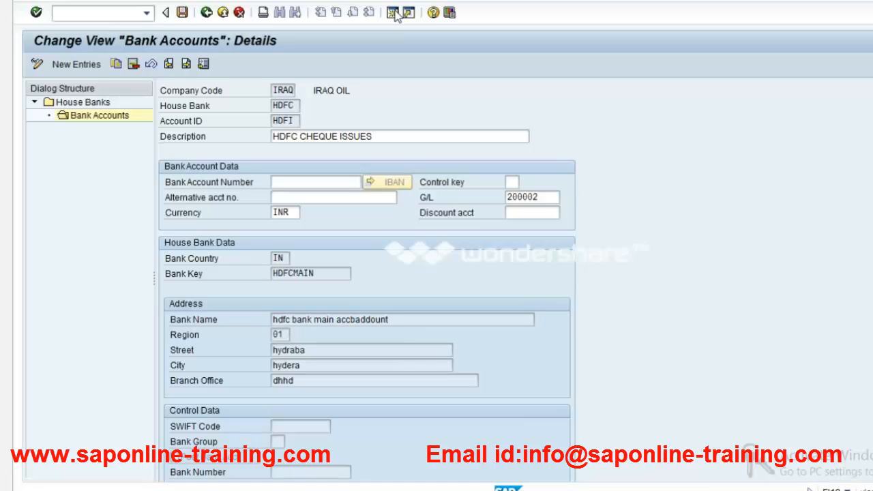
left_click(82, 17)
left_click(408, 13)
type("fs")
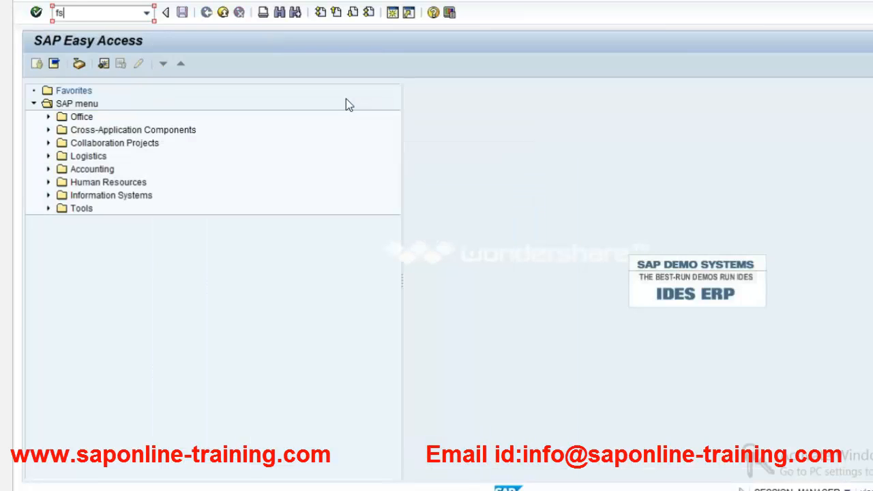
type("00")
key("Return")
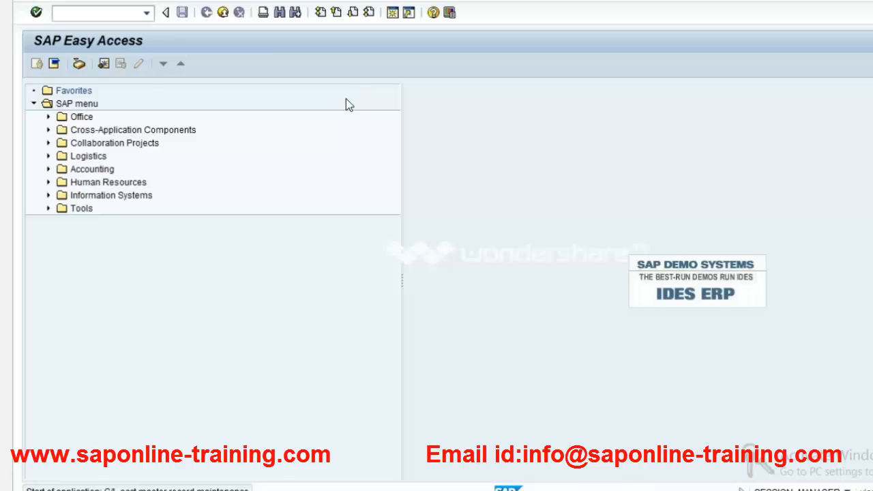
type("200002")
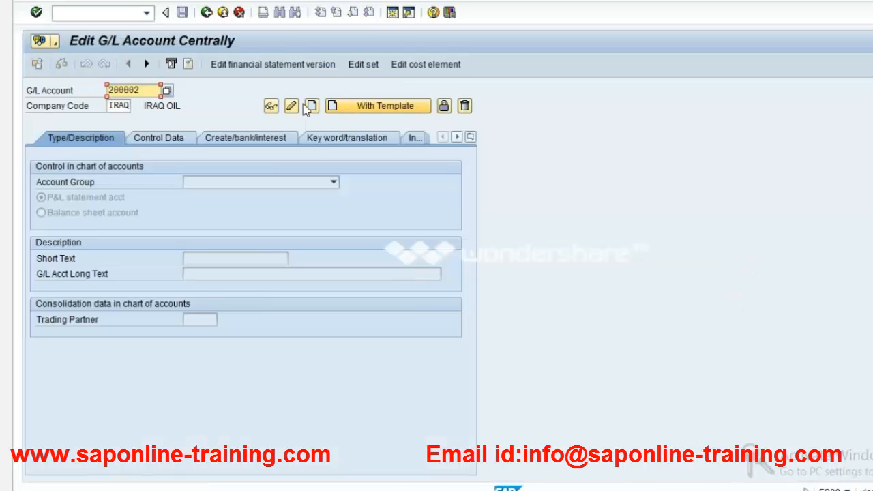
left_click(291, 107)
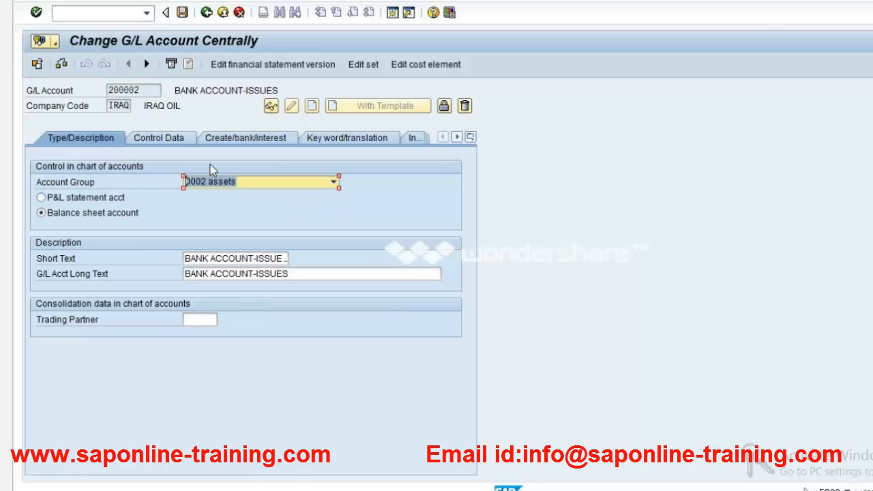
Review the control data of the bank issues G/L account, including its currency and account management settings.
left_click(180, 140)
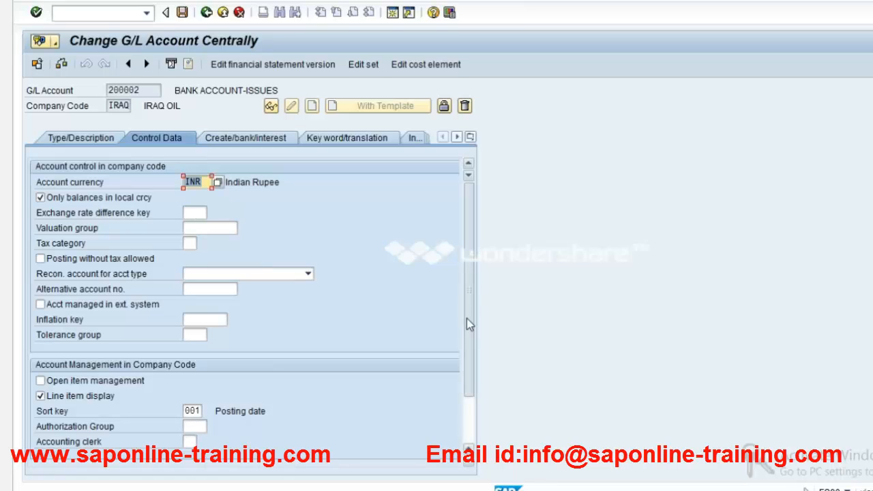
scroll(467, 323, "down", 2)
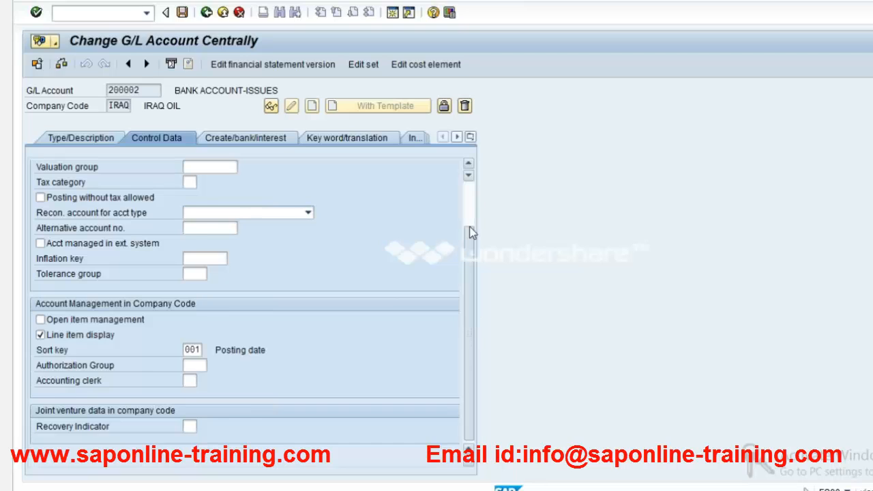
scroll(468, 232, "up", 2)
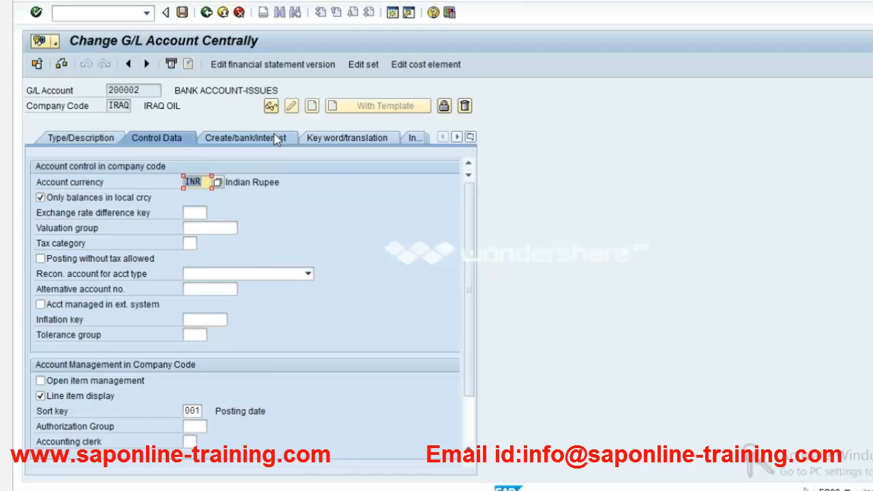
Mark the bank issues account as relevant to cash flow and set its house bank to HDFC.
left_click(240, 139)
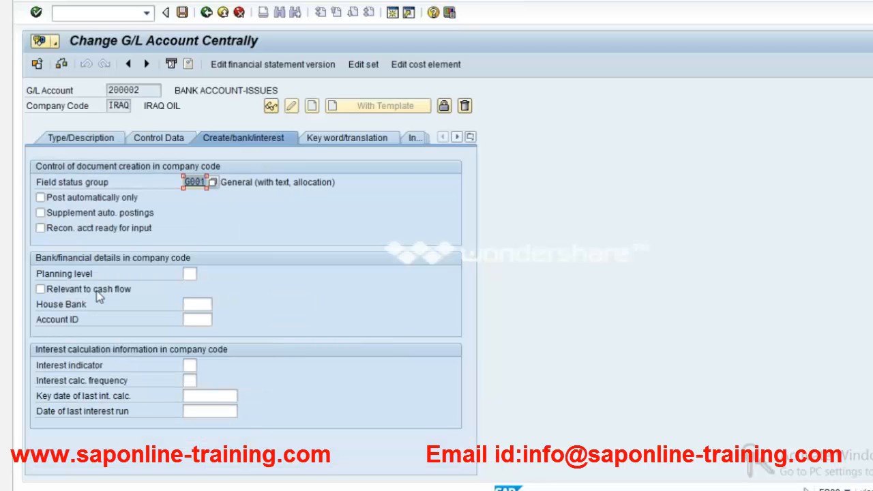
left_click(97, 290)
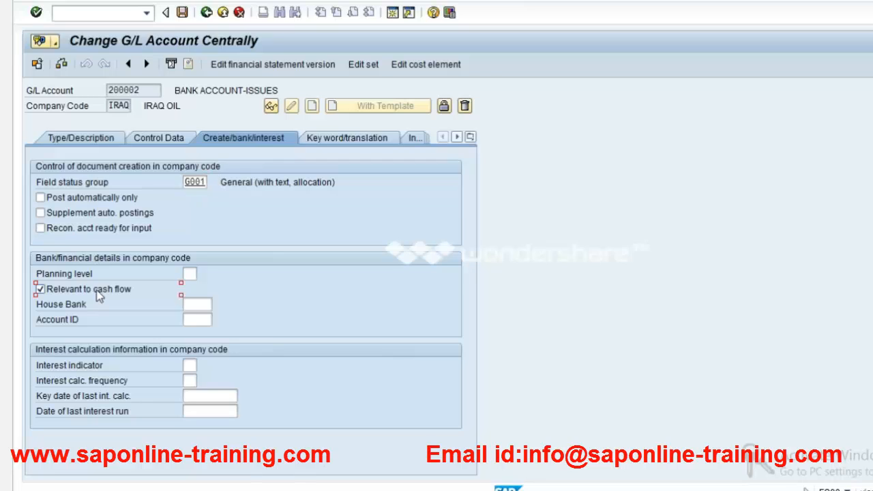
key("Tab")
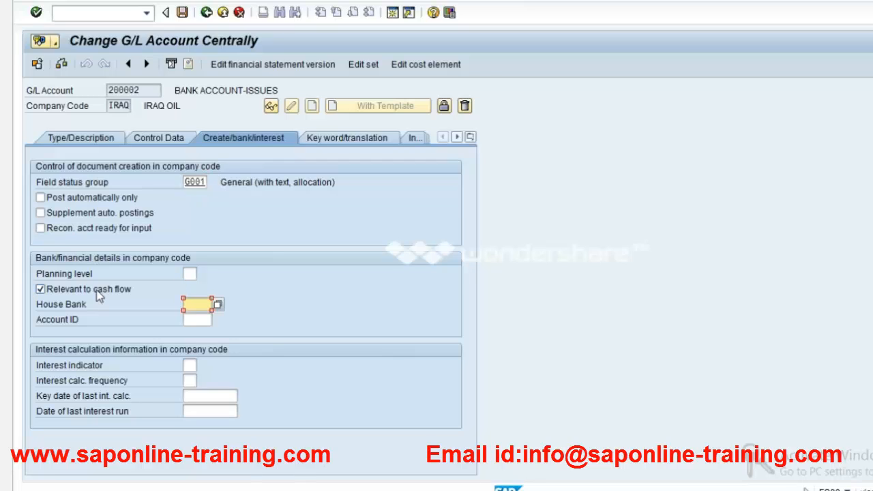
left_click(121, 289)
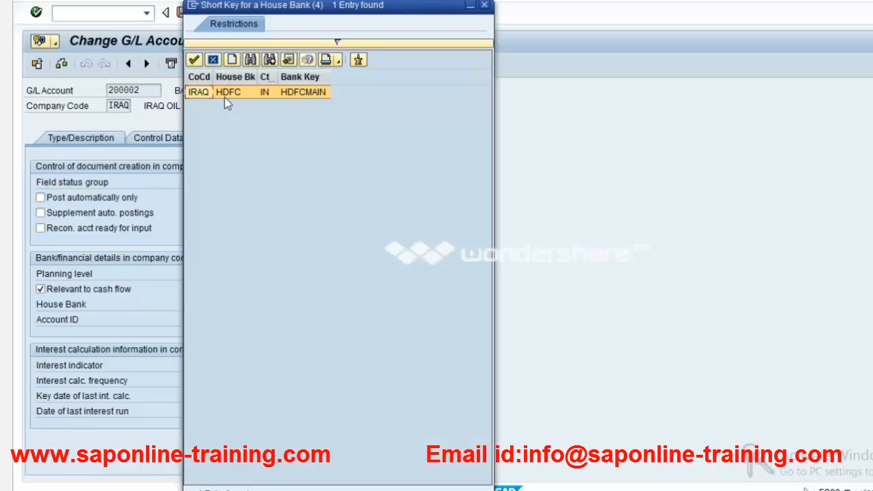
double_click(224, 98)
Assign account ID HDFI for HDFC cheque issues to G/L account 200002 and save it.
left_click(206, 319)
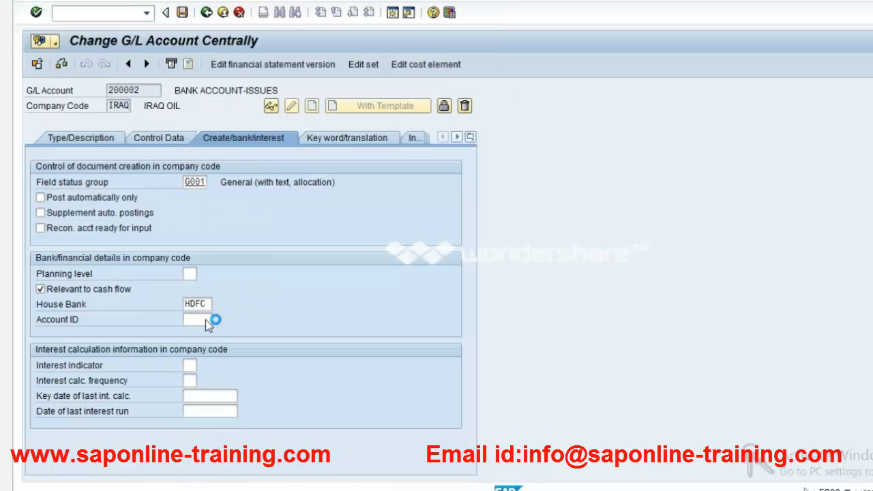
key("F4")
left_click(259, 135)
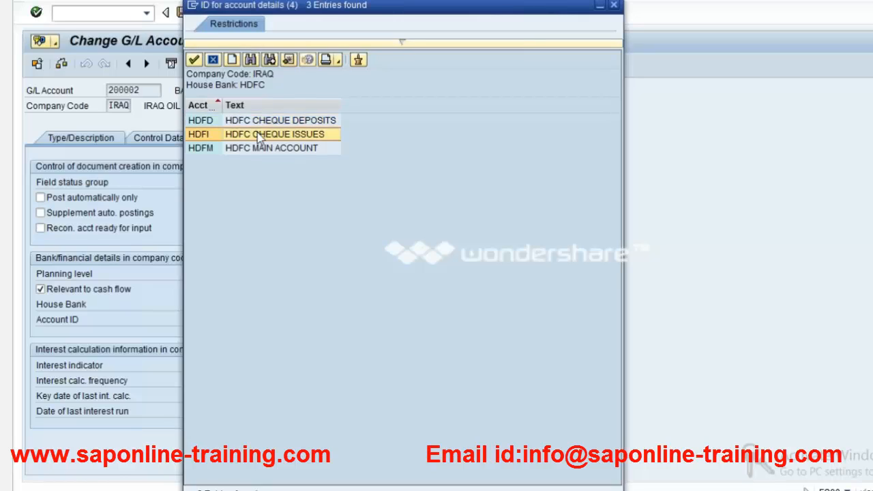
double_click(259, 134)
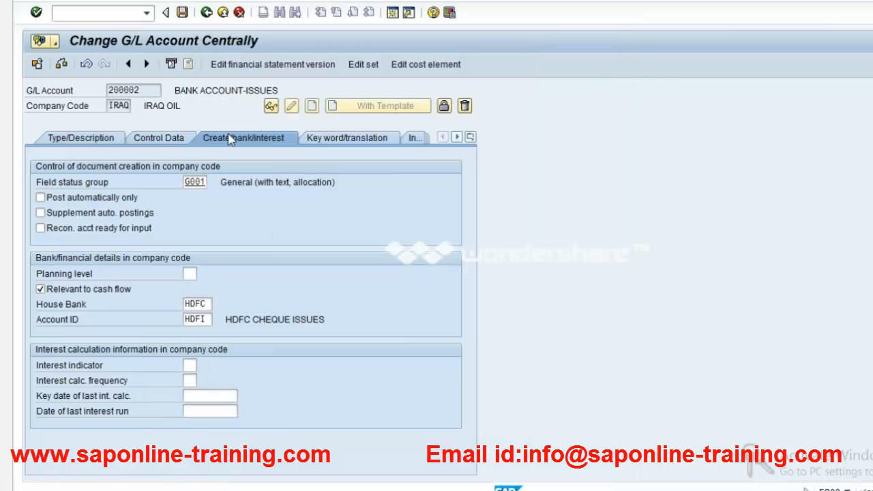
key("ctrl+s")
Open G/L account 200000 in company code IRAQ for changing.
type("20000")
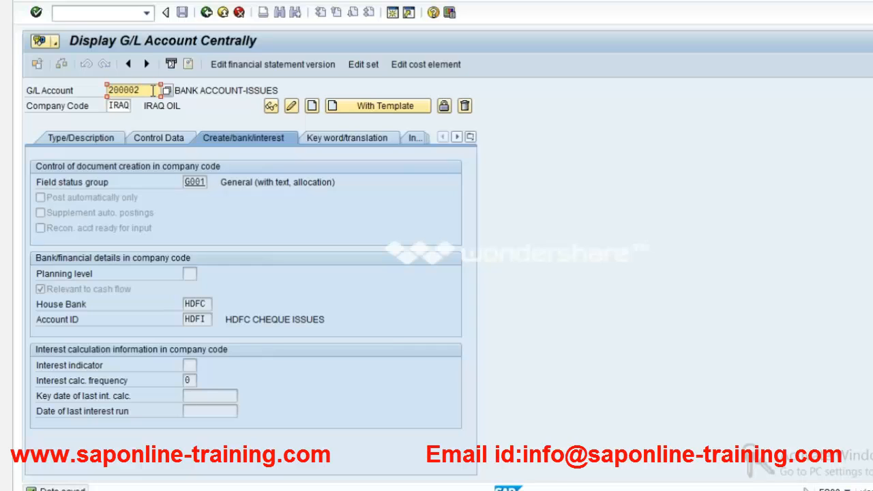
type("0")
key("Return")
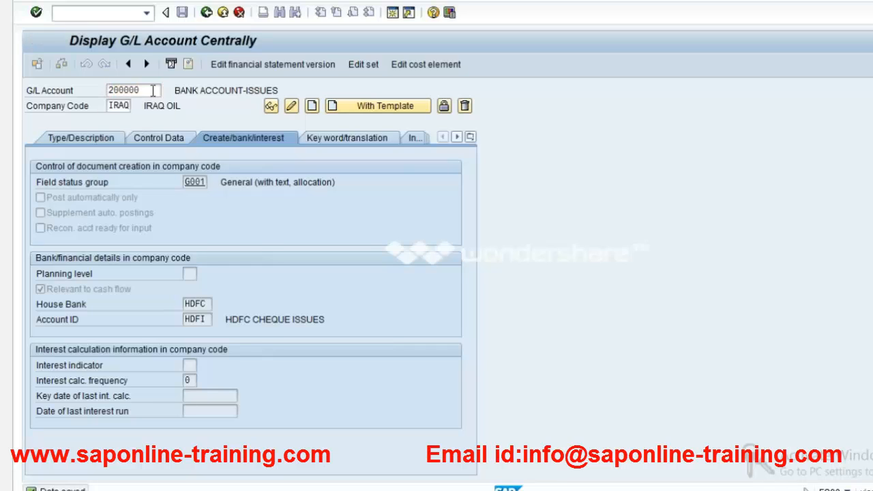
left_click(291, 106)
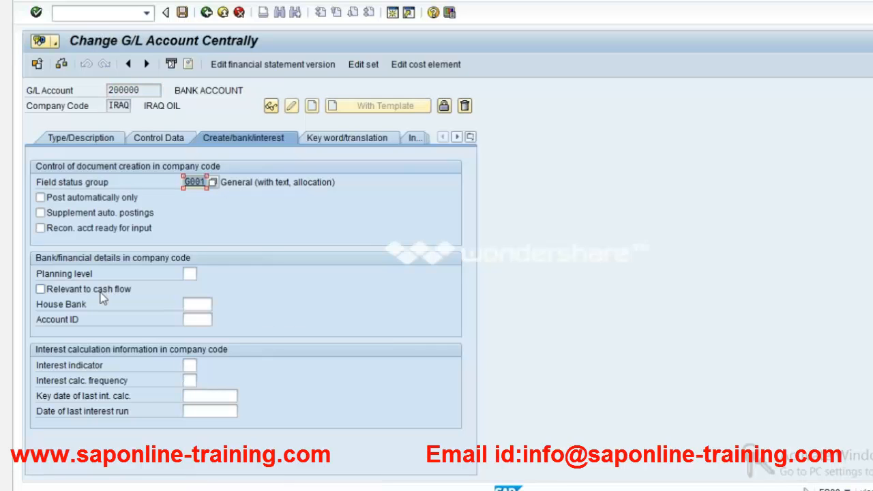
Mark the main bank account as relevant to cash flow, assign house bank HDFC with account ID HDFM, and save.
left_click(175, 290)
left_click(204, 308)
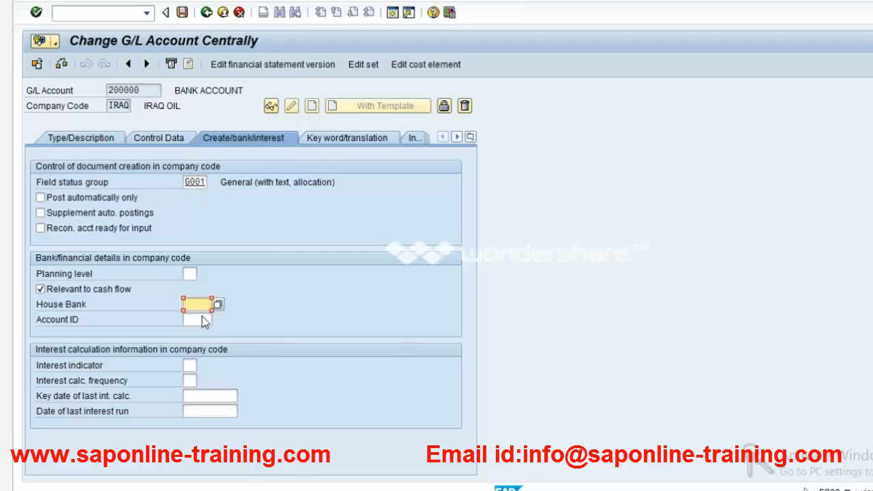
type("HDFC")
key("F4")
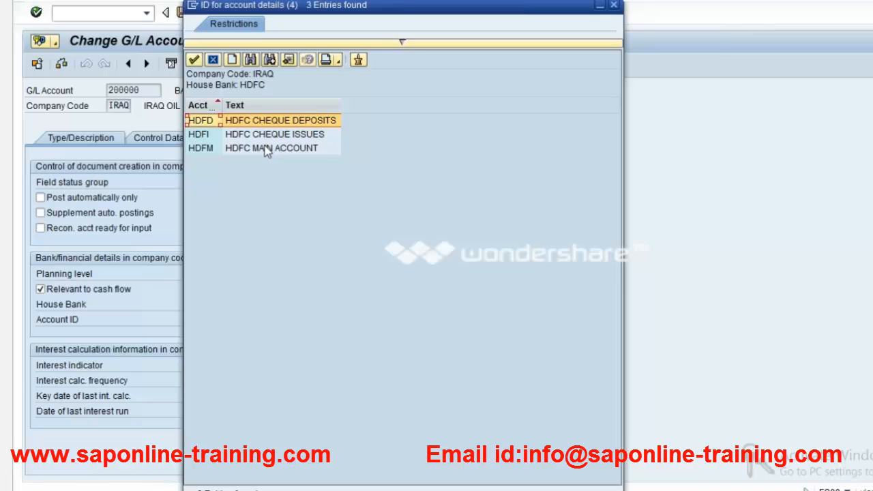
double_click(264, 146)
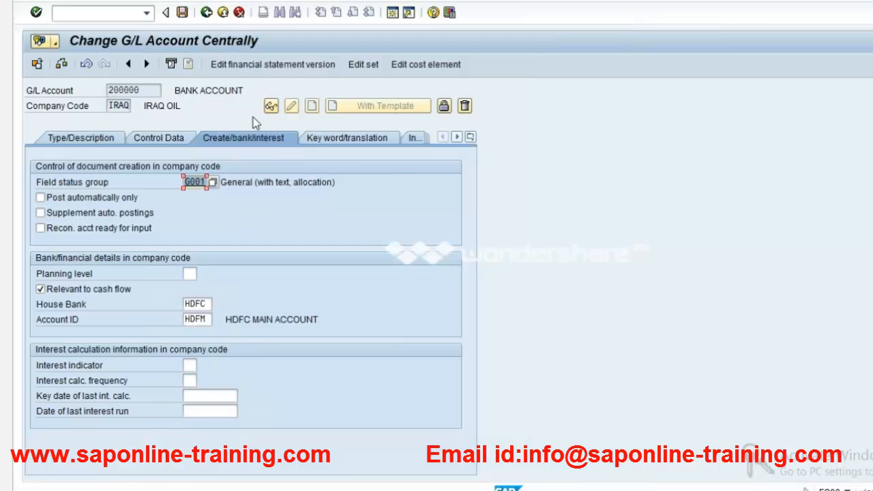
left_click(181, 12)
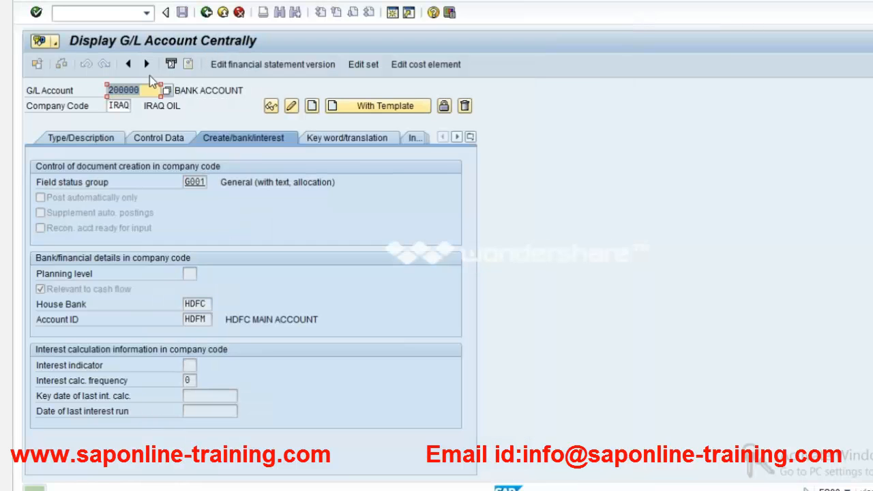
Open G/L account 200001 in company code IRAQ for changing.
left_click(144, 93)
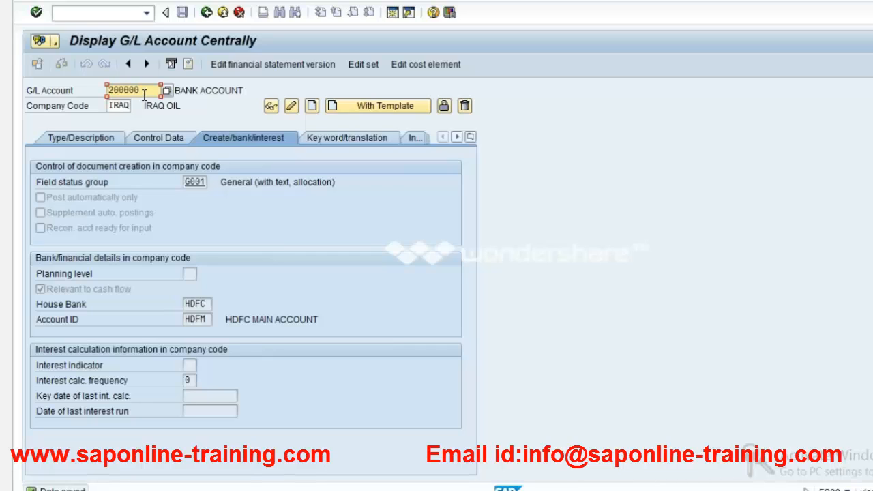
key("BackSpace")
type("1")
left_click(291, 106)
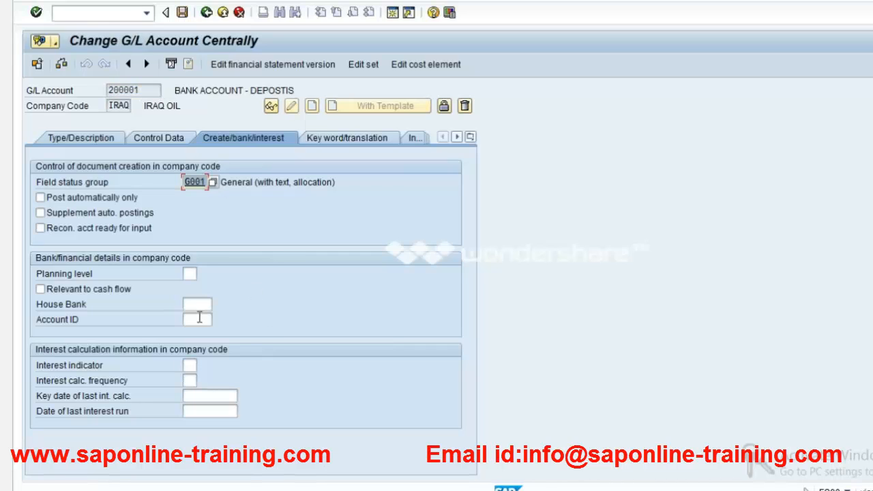
Assign house bank HDFC and account ID HDFD for cheque deposits to the bank deposits account and save it.
left_click(197, 305)
type("HDFC")
left_click(198, 320)
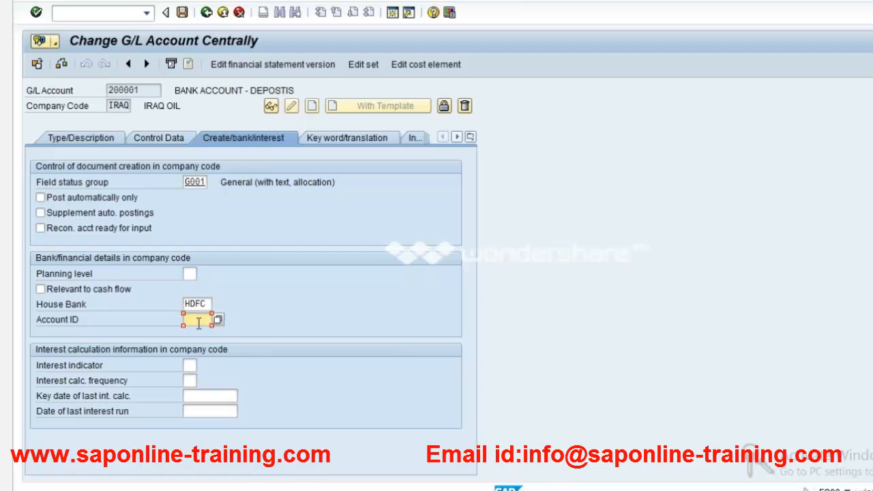
left_click(198, 323)
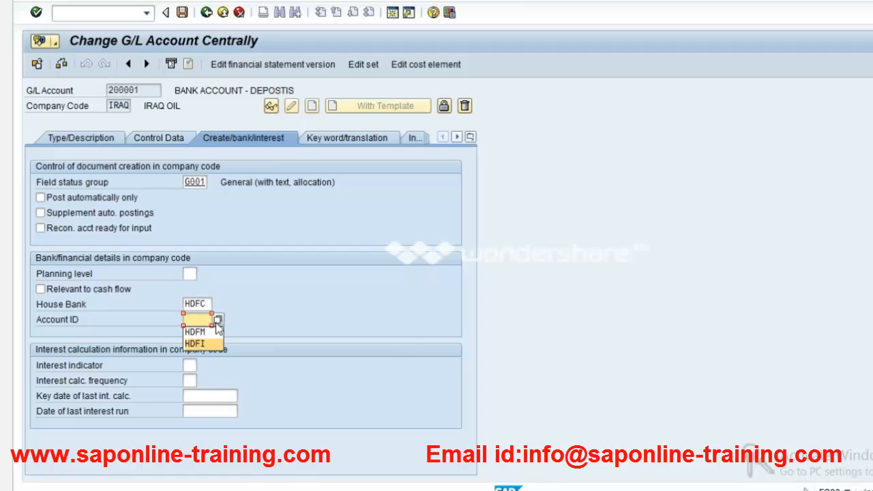
left_click(217, 320)
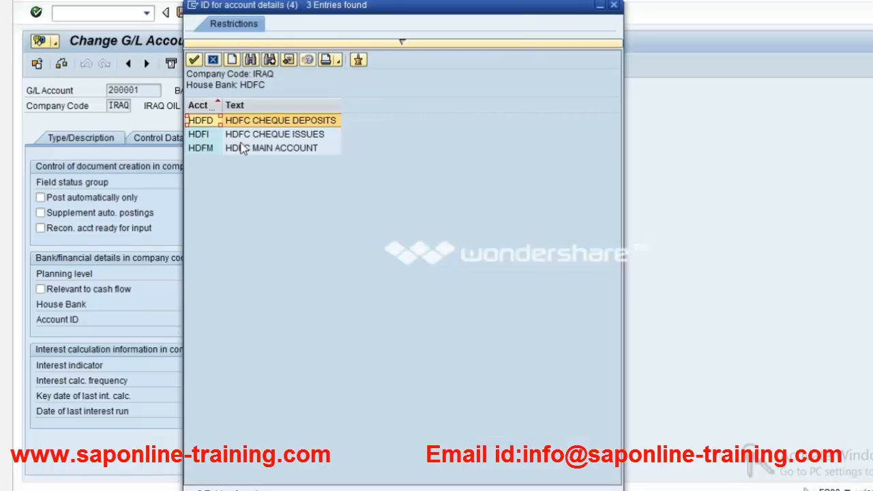
double_click(253, 123)
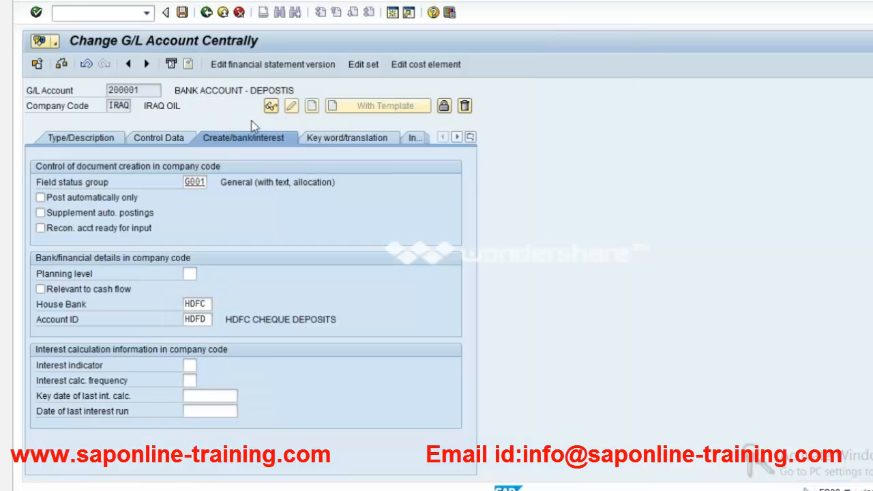
key("ctrl+s")
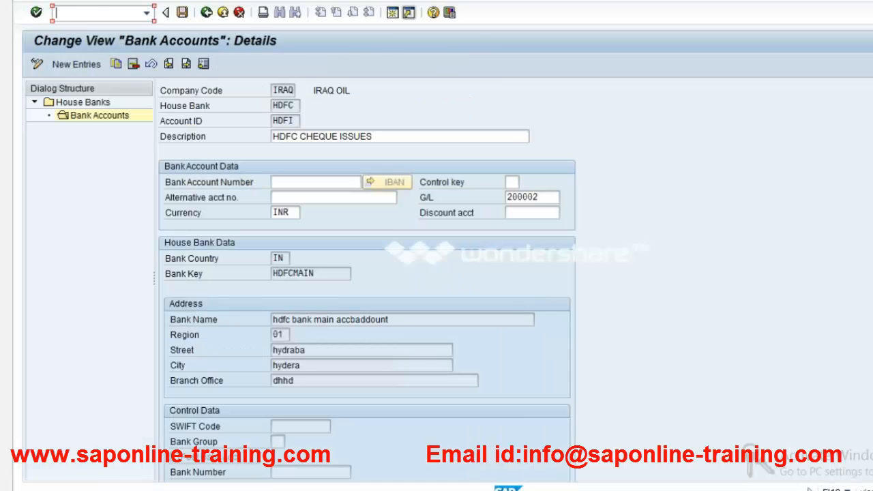
Leave the house bank maintenance and open the check details for IRAQ's payment document 400003.
left_click(207, 12)
left_click(209, 11)
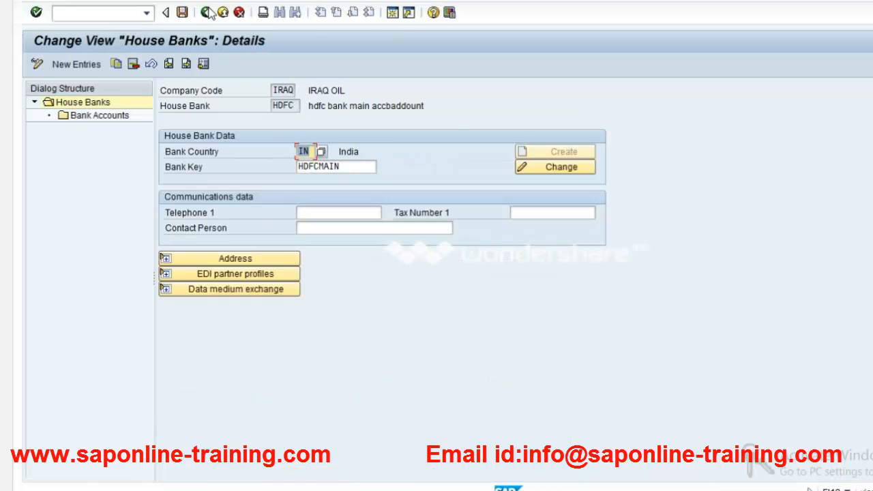
left_click(208, 11)
left_click(209, 10)
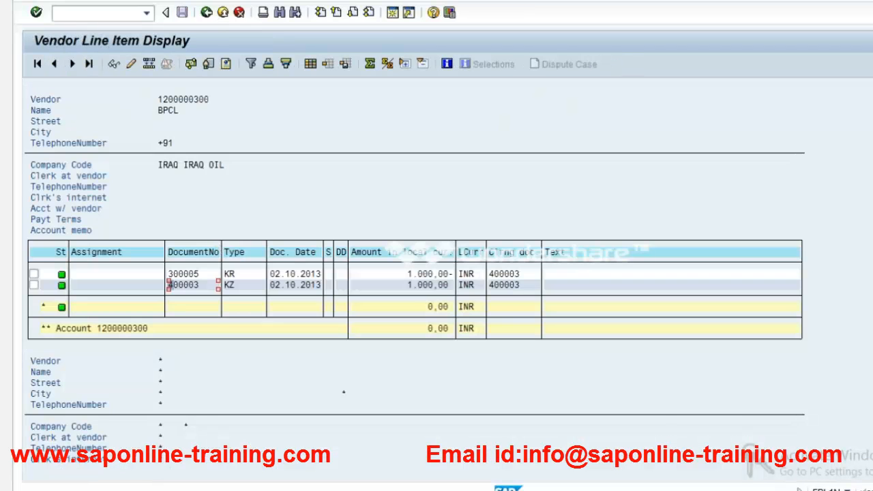
left_click(304, 444)
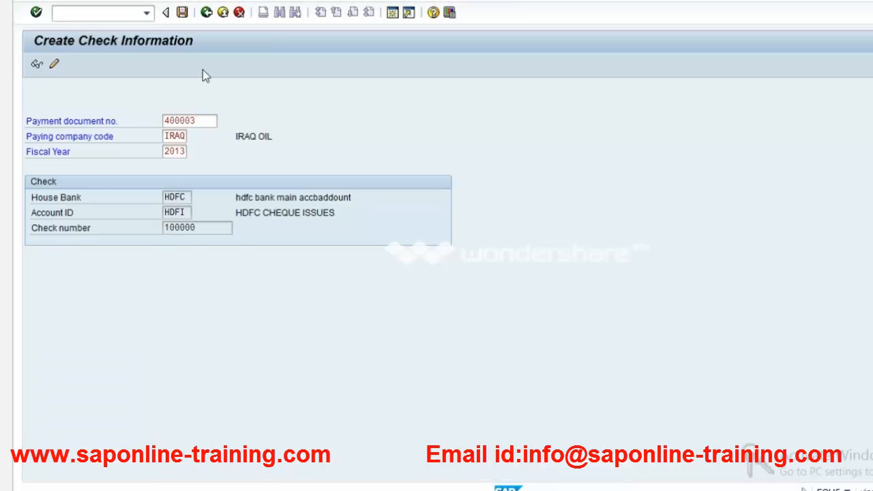
key("Return")
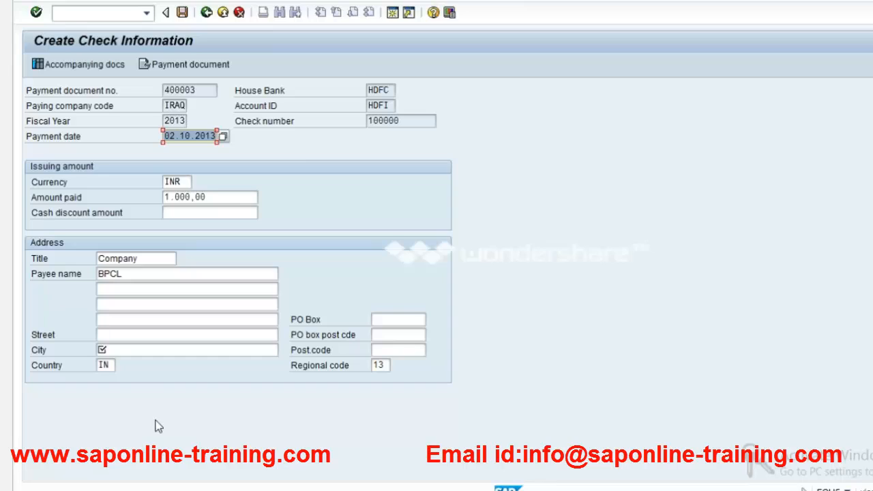
Enter hyderbad as the payee's city in the check information.
left_click(144, 351)
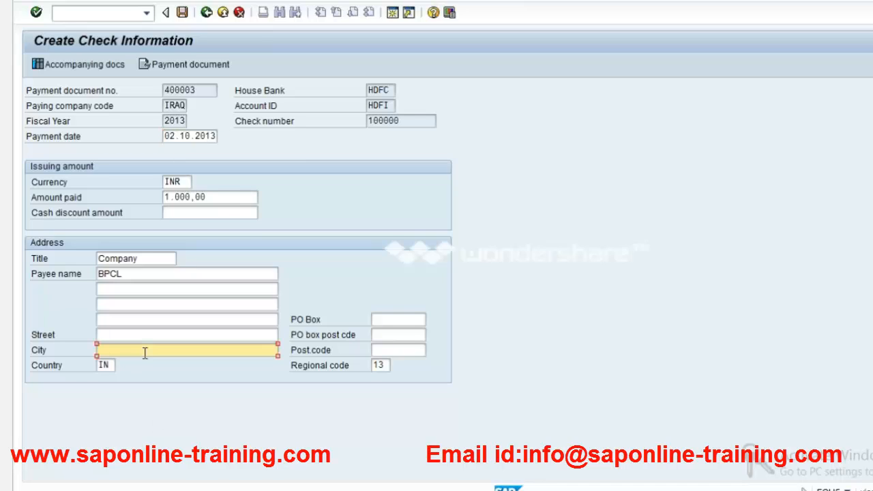
type("hyderbad")
key("Return")
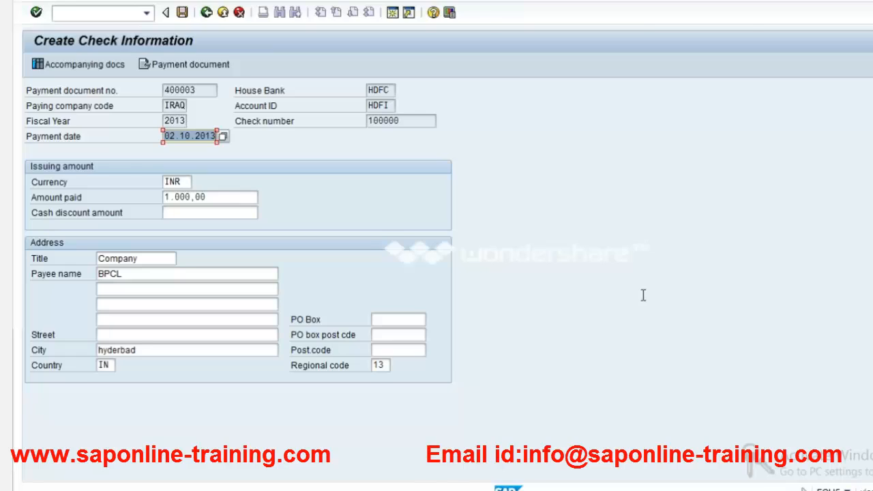
Switch to the Word notes and read the instructions for creating manual cheque numbers.
key("alt+Tab")
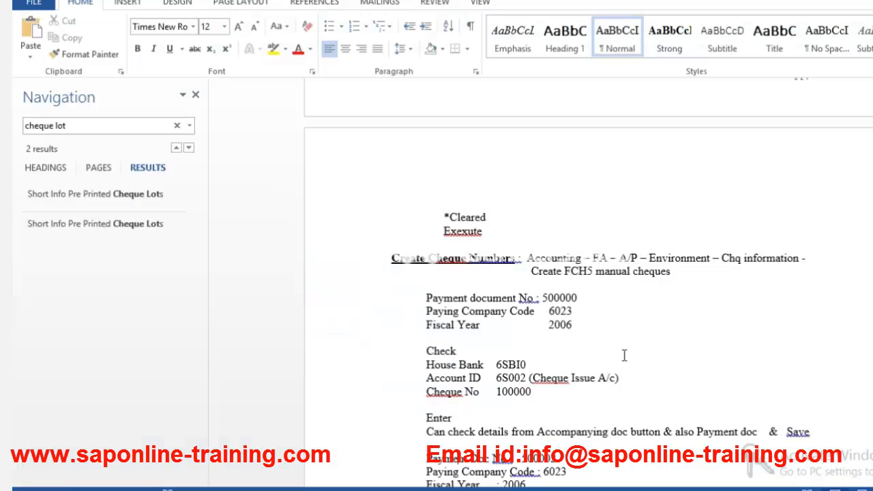
key("Down")
key("Down")
key("Down")
key("Down")
key("Down")
key("Down")
key("Down")
key("Down")
key("Down")
key("Down")
key("Down")
key("Down")
key("Down")
key("Down")
key("Down")
key("Down")
key("Down")
key("Down")
key("Down")
key("Down")
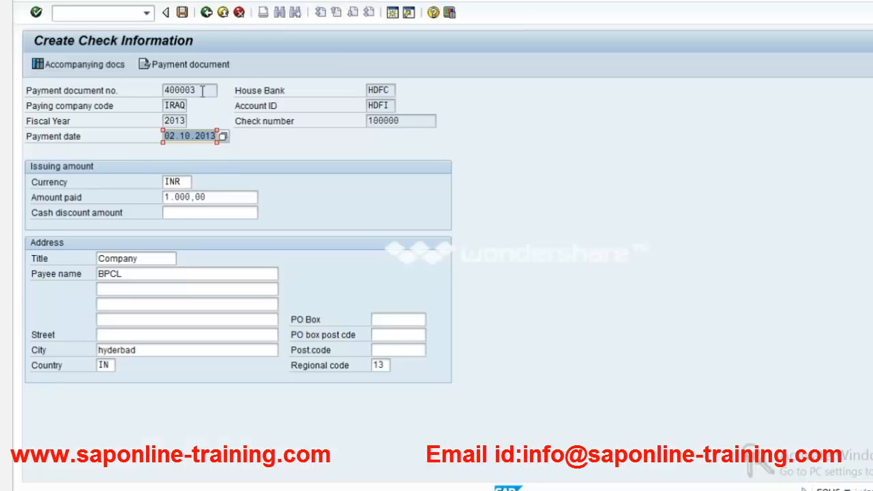
Switch back to SAP and review the payment document number, amount paid and check number.
left_click(202, 91)
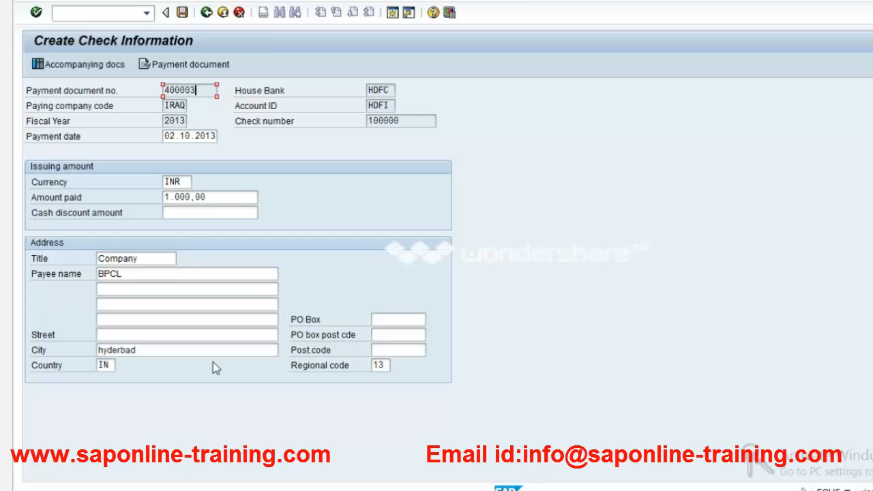
left_click(210, 198)
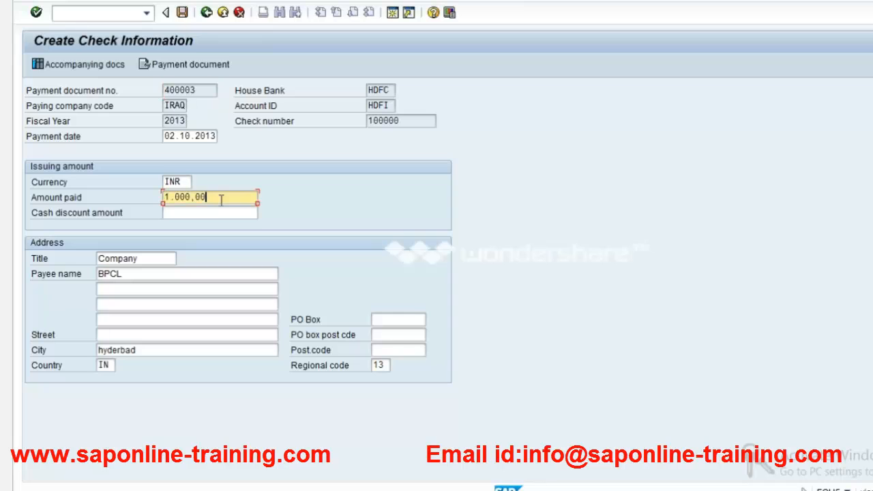
left_click(414, 120)
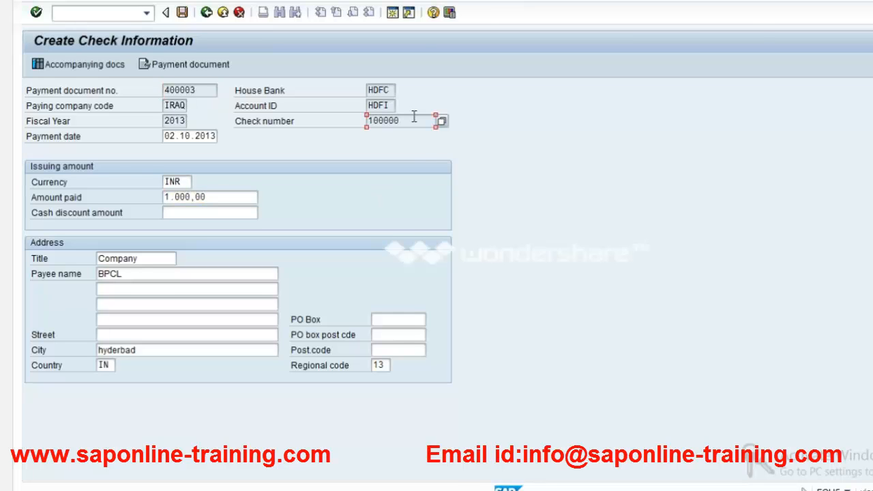
key("alt+Tab")
key("alt+Tab")
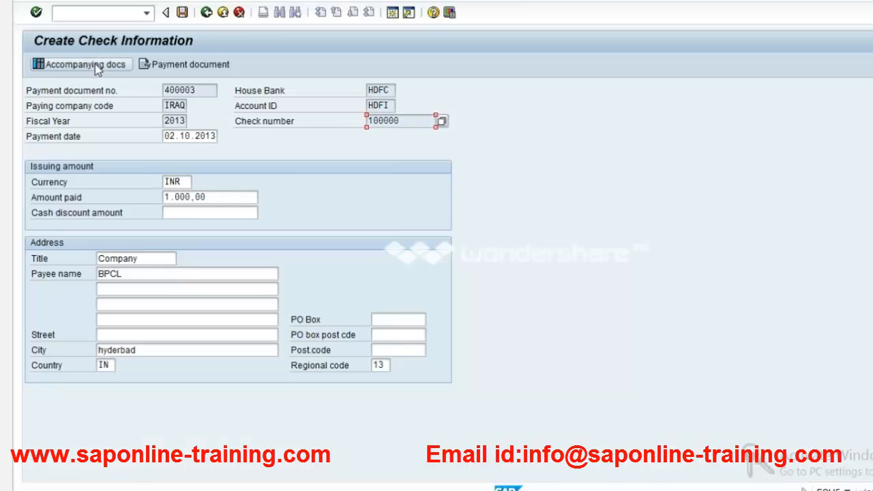
Examine the check's accompanying documents and return to the check information.
left_click(95, 65)
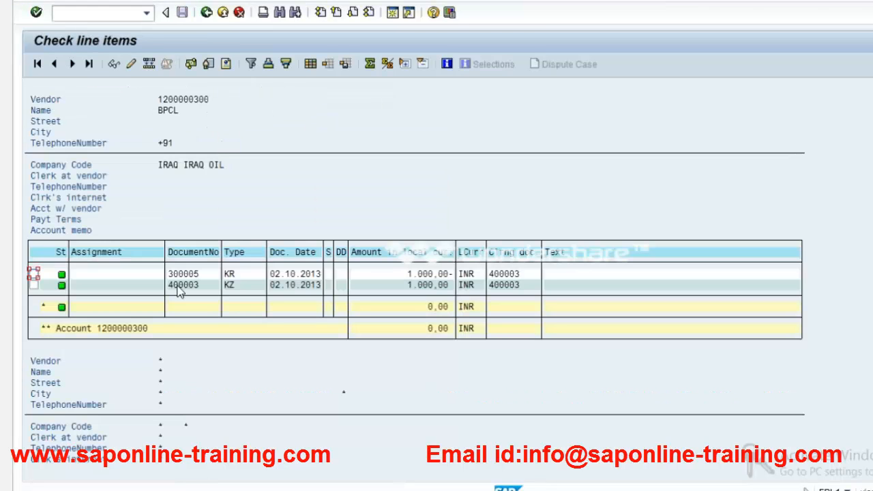
left_click(175, 287)
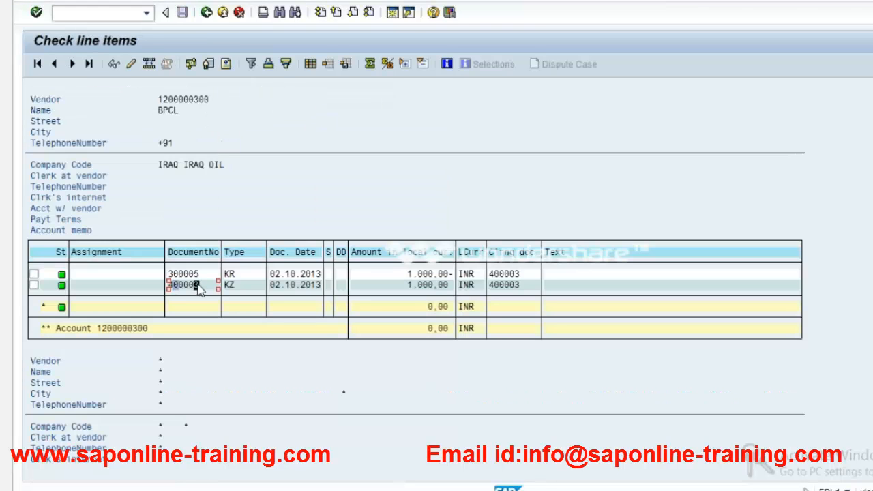
left_click(206, 14)
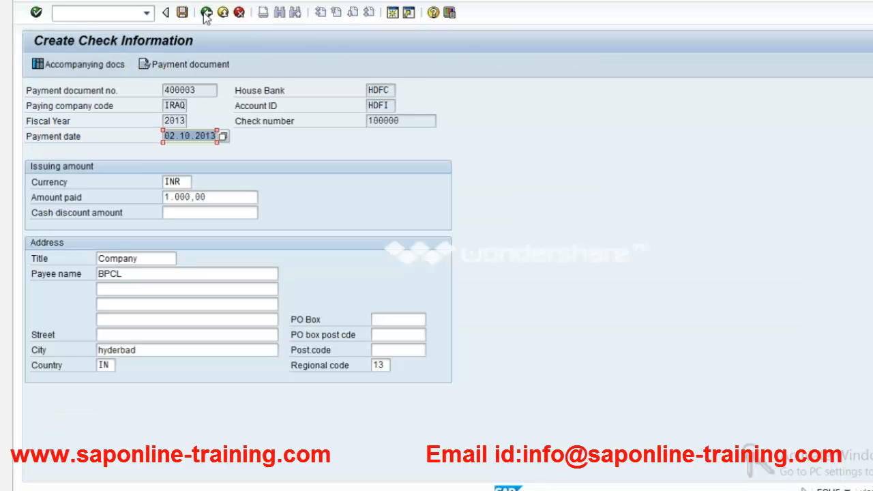
Consult the Word notes, view the payment document's entries in SAP and return to the check information.
key("alt+Tab")
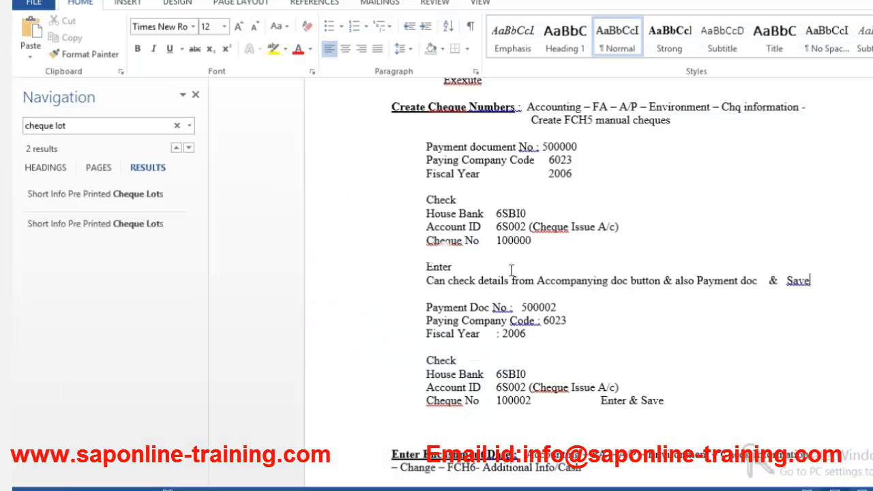
key("alt+Tab")
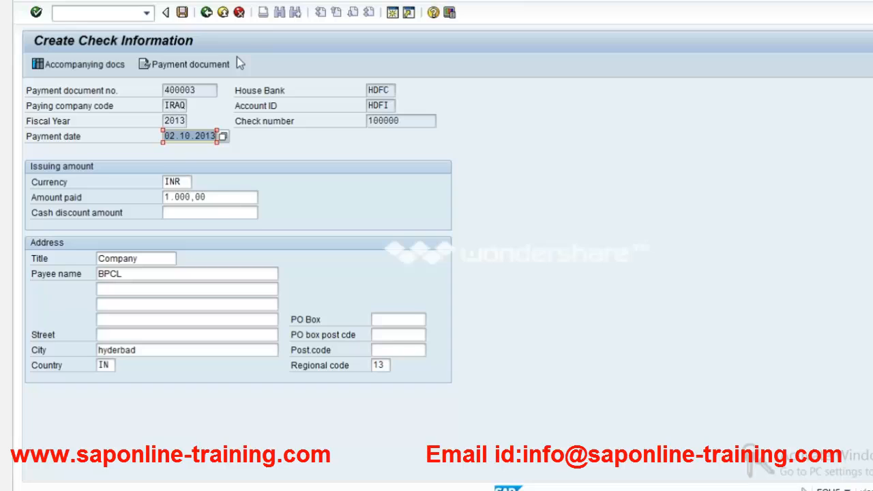
left_click(201, 66)
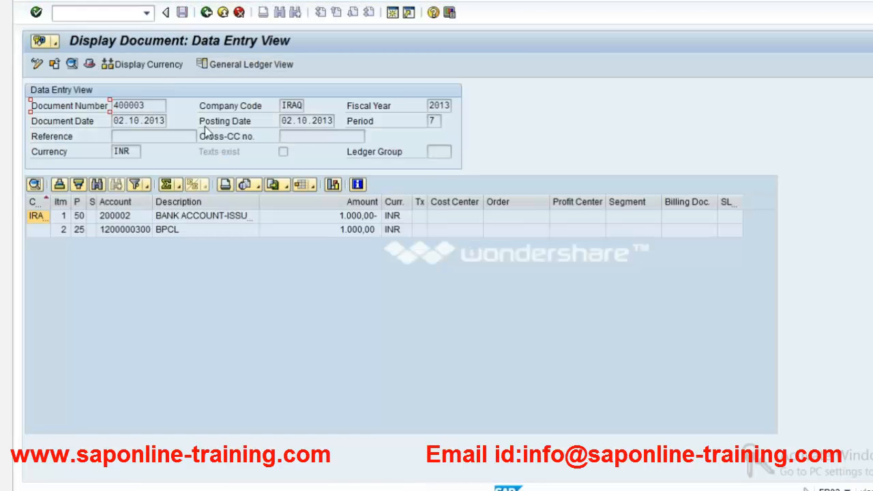
left_click(207, 13)
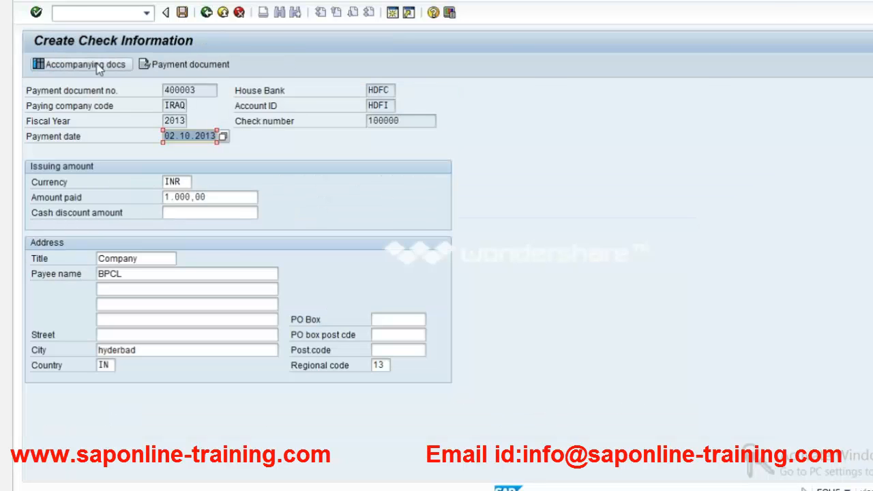
Compare the invoice and payment line items behind the check with the payment document once more.
left_click(97, 67)
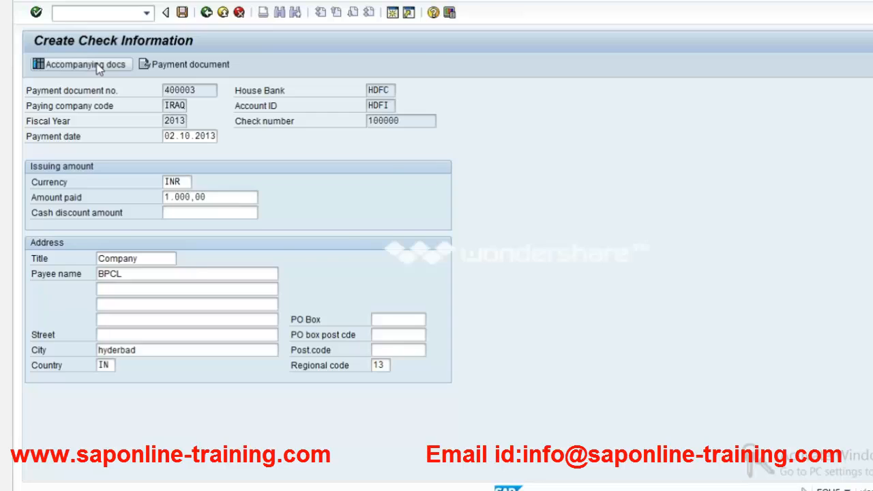
left_click(170, 274)
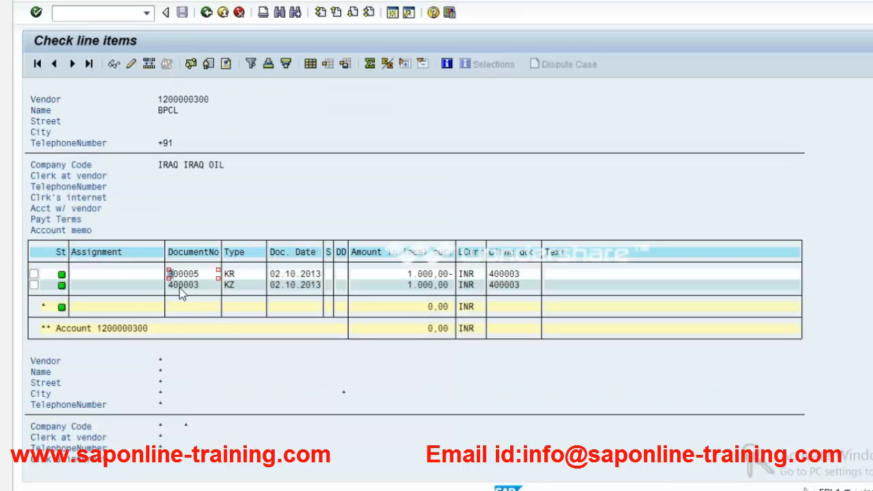
left_click(167, 285)
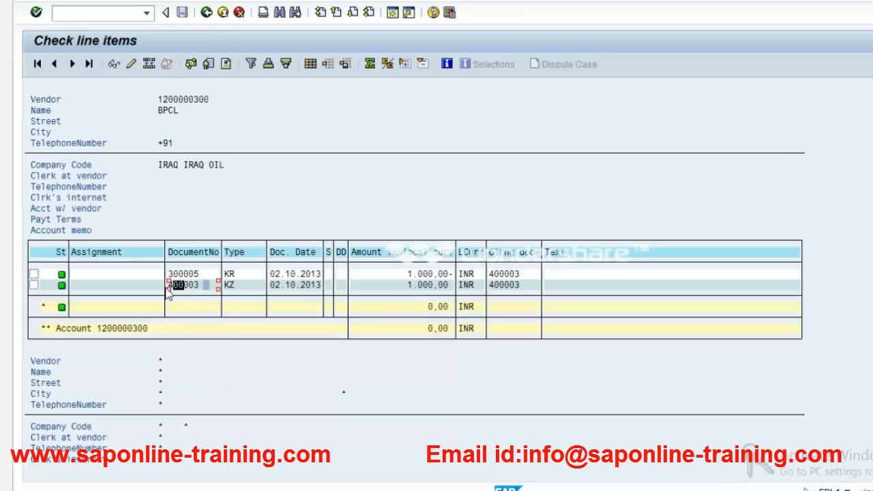
left_click(206, 12)
left_click(189, 70)
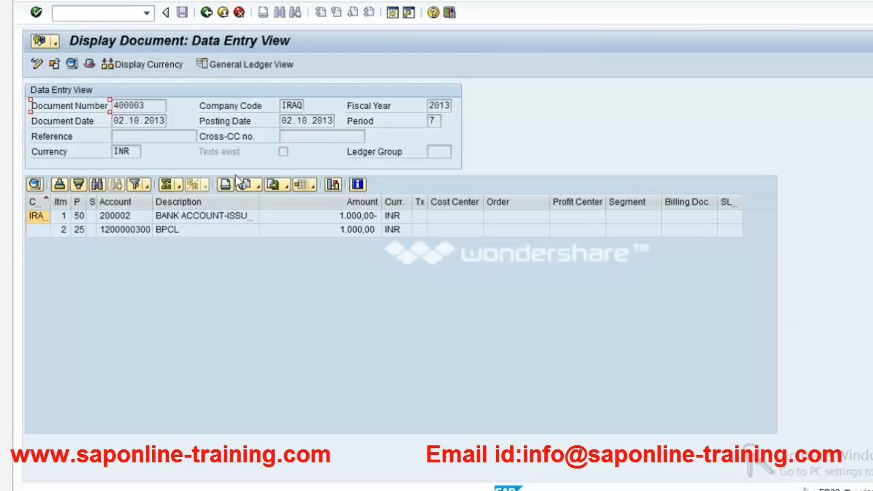
left_click(207, 13)
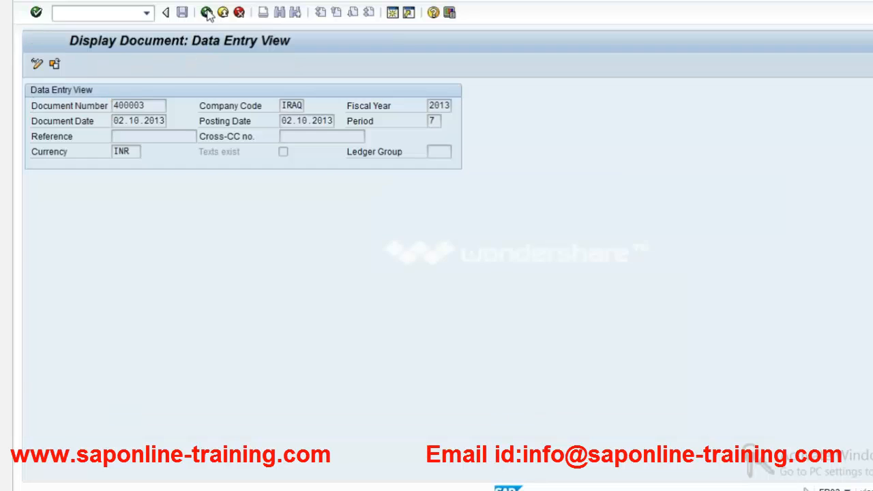
Check the saving instruction in the Word notes and save manual check 100000 in SAP.
key("alt+Tab")
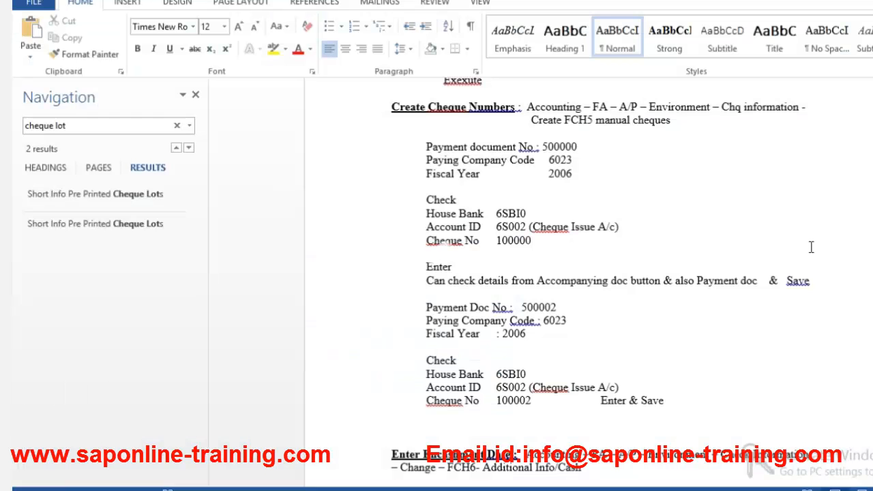
left_click(811, 285)
key("alt+Tab")
key("ctrl+s")
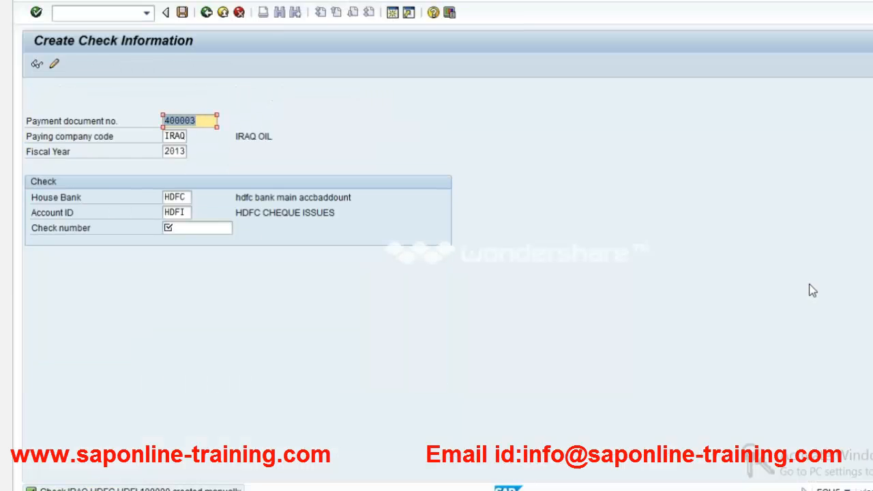
Switch to the Word notes and read the instructions for the second cheque's payment document.
key("alt+Tab")
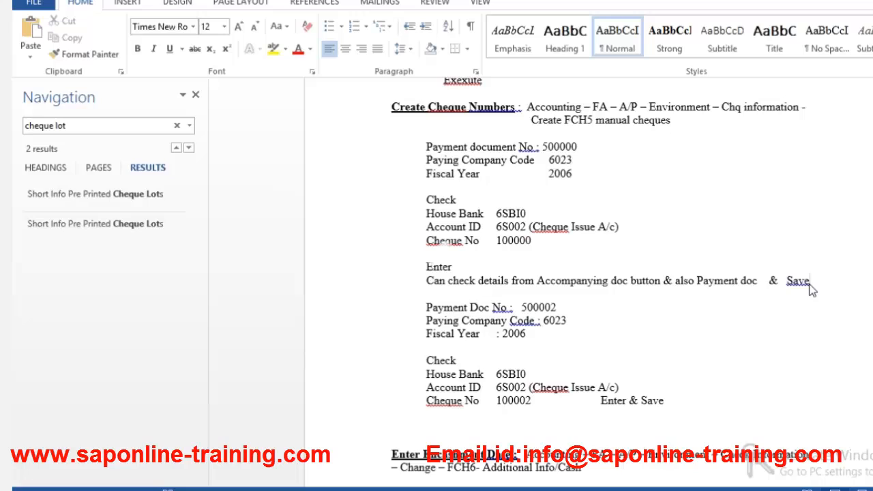
left_click(571, 320)
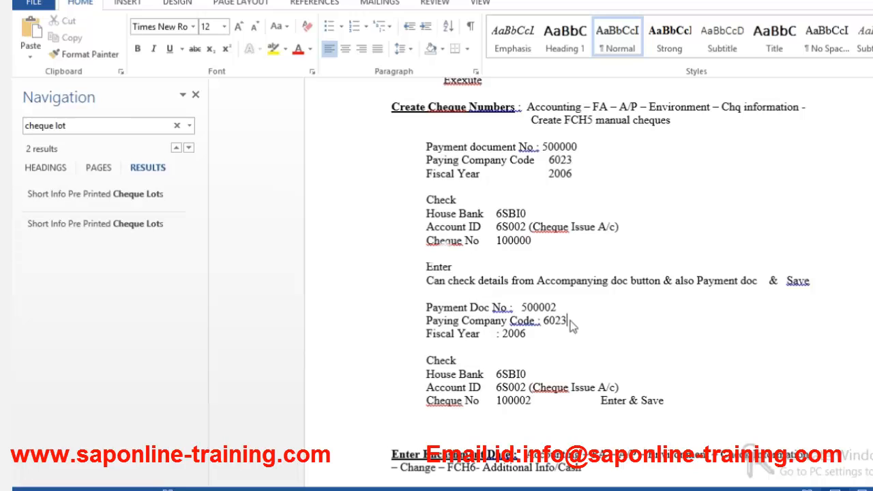
Switch to SAP and display company code IRAQ's payment document 400003 with transaction FB03.
key("alt+Tab")
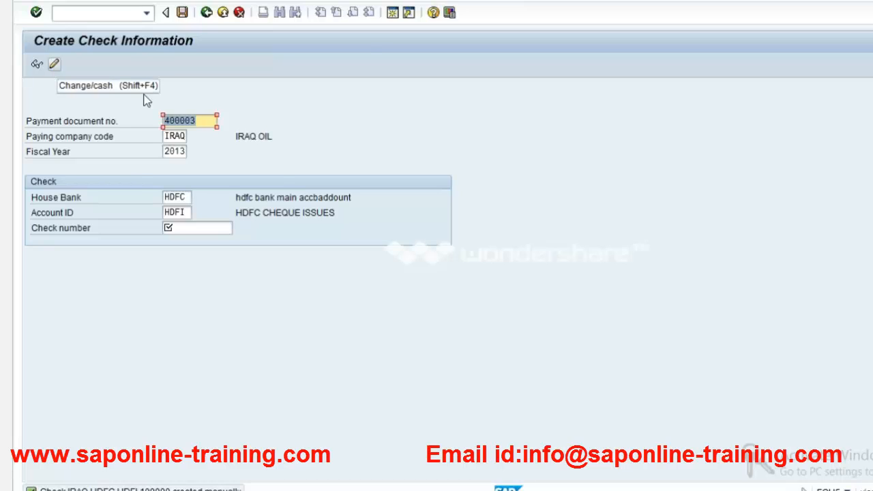
left_click(124, 18)
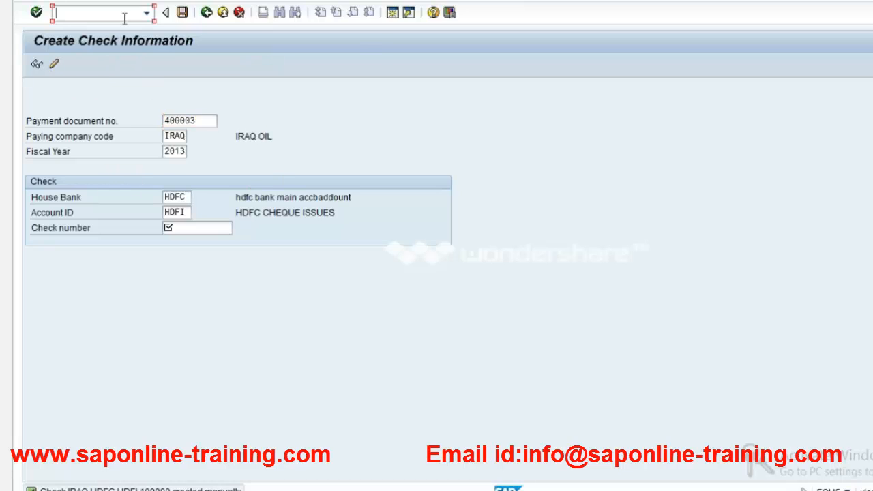
type("/nfb03")
key("Return")
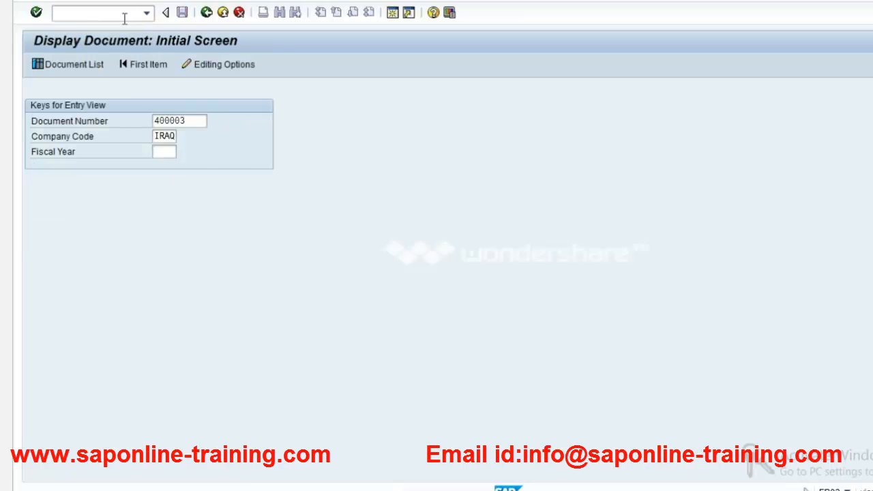
key("Return")
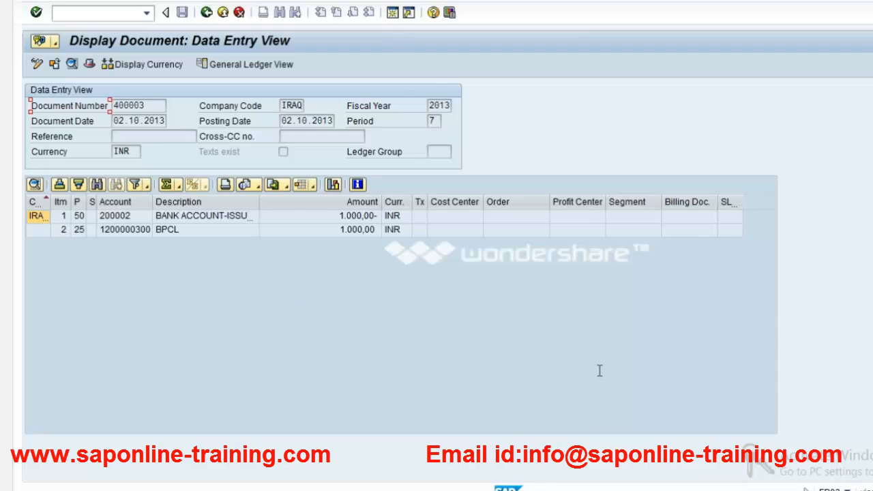
Compare the displayed payment document with the second cheque's company code and house bank instructions in the Word notes.
key("alt+Tab")
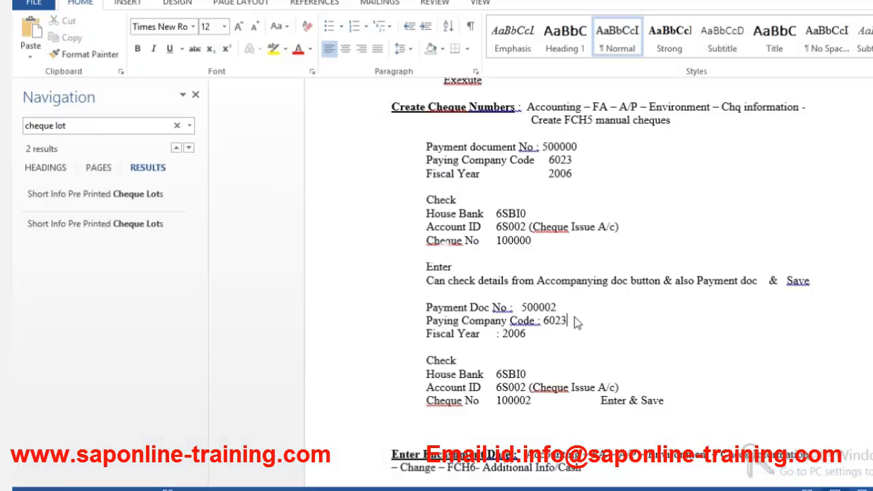
key("alt+Tab")
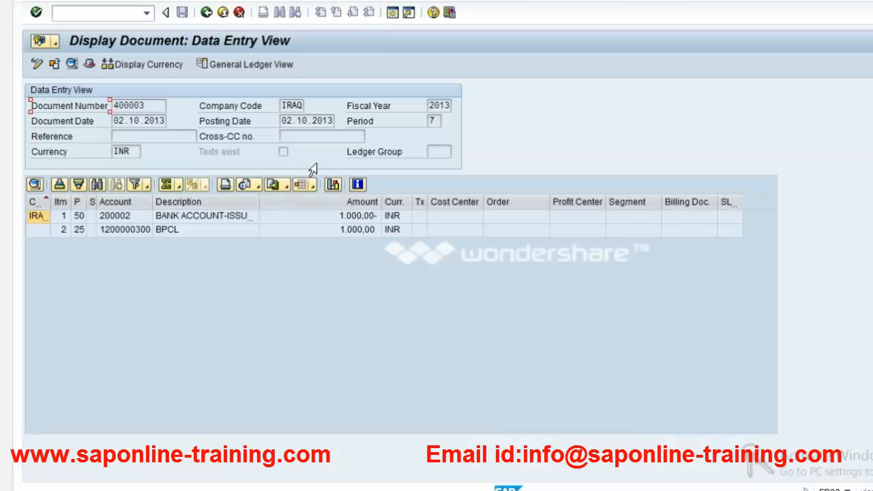
key("alt+Tab")
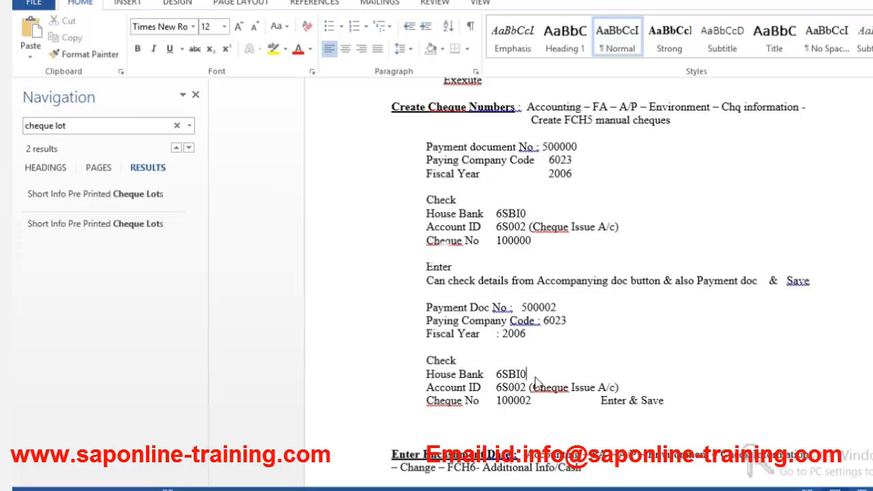
key("alt+Tab")
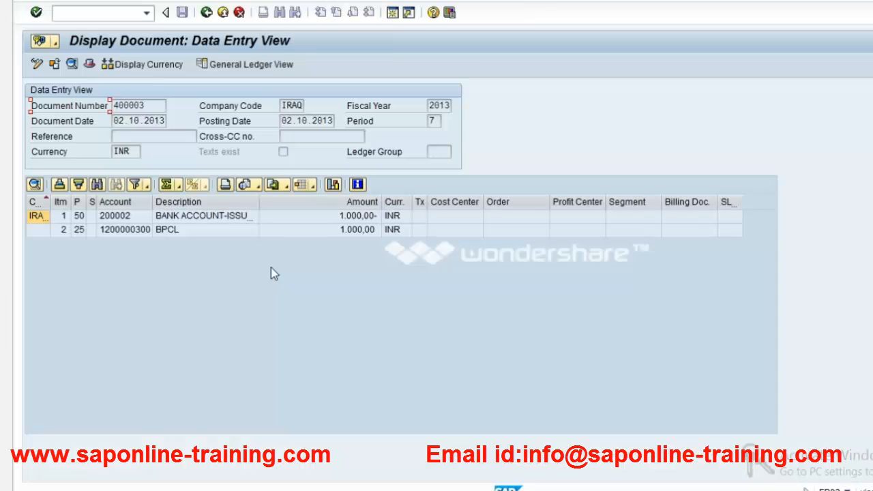
Inspect the bank account-issues line item's amount and additional data, consulting the Word notes, and return to the document's line items.
double_click(203, 215)
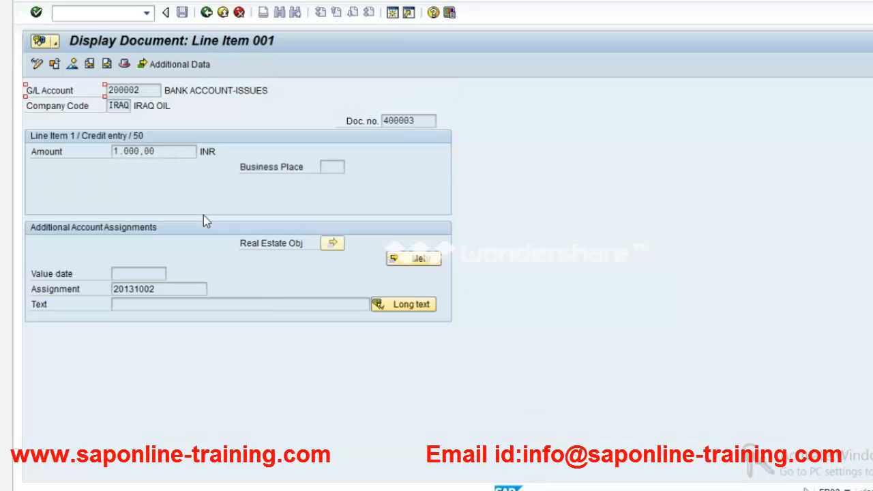
left_click(175, 150)
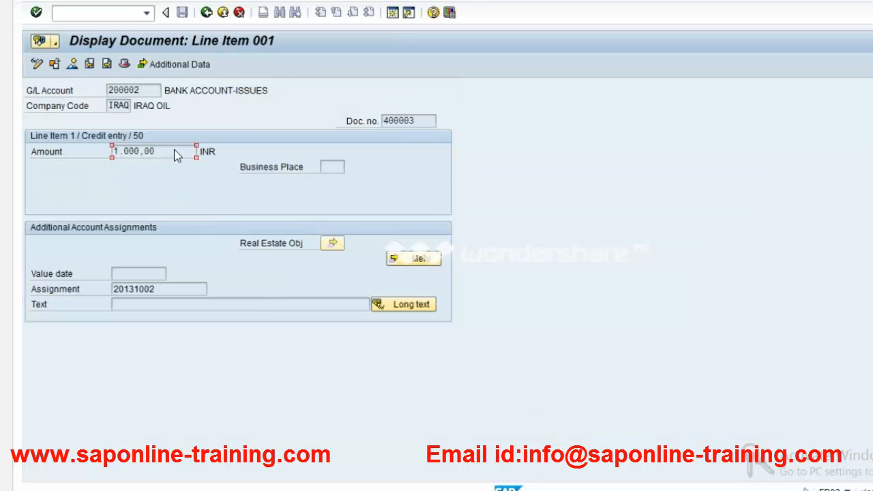
key("alt+Tab")
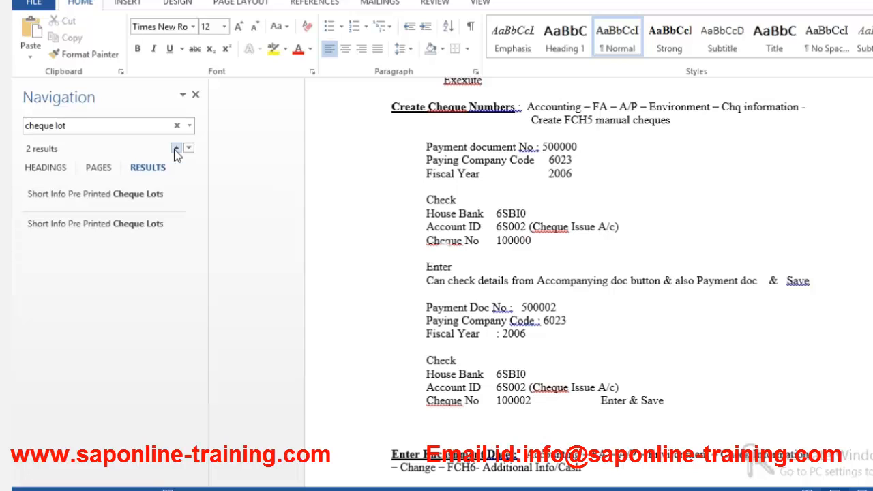
key("alt+Tab")
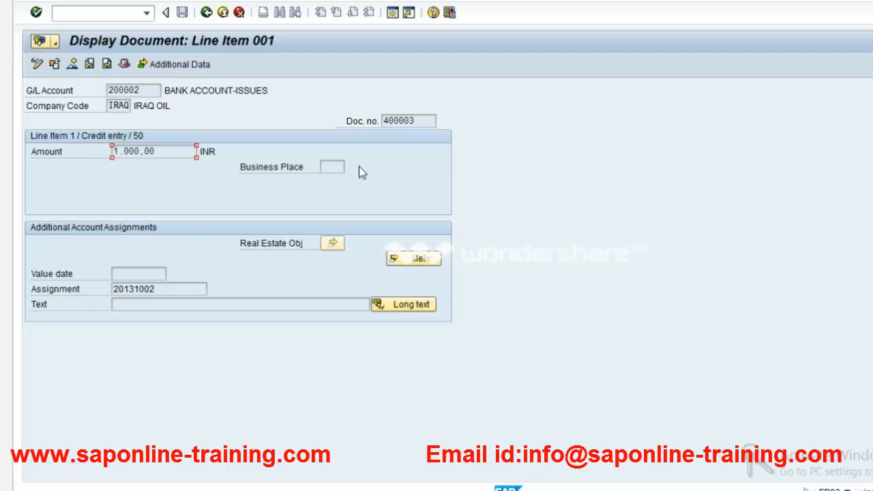
left_click(195, 68)
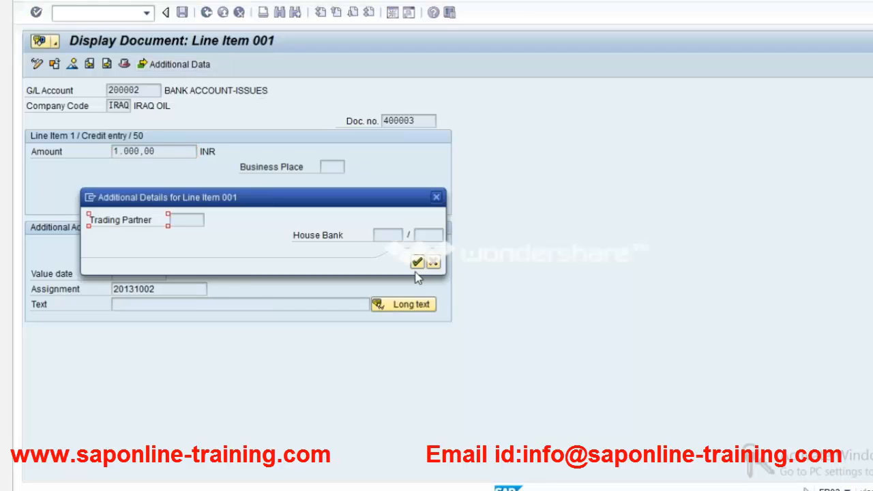
left_click(417, 263)
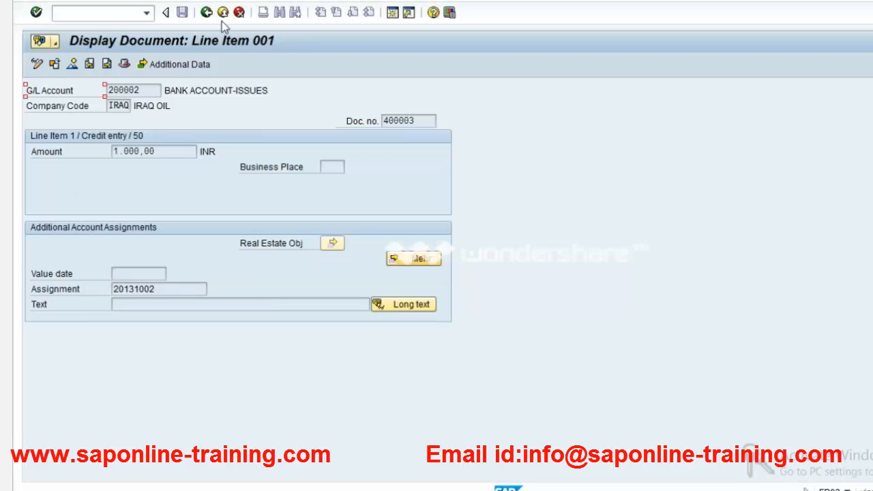
left_click(208, 14)
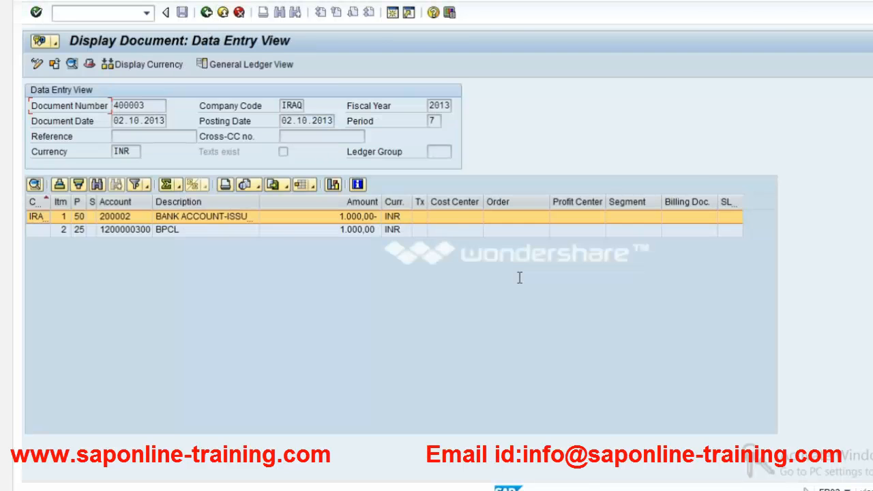
Read the encashment date instructions in the Word notes, and show the payment document's general ledger view in SAP.
key("alt+Tab")
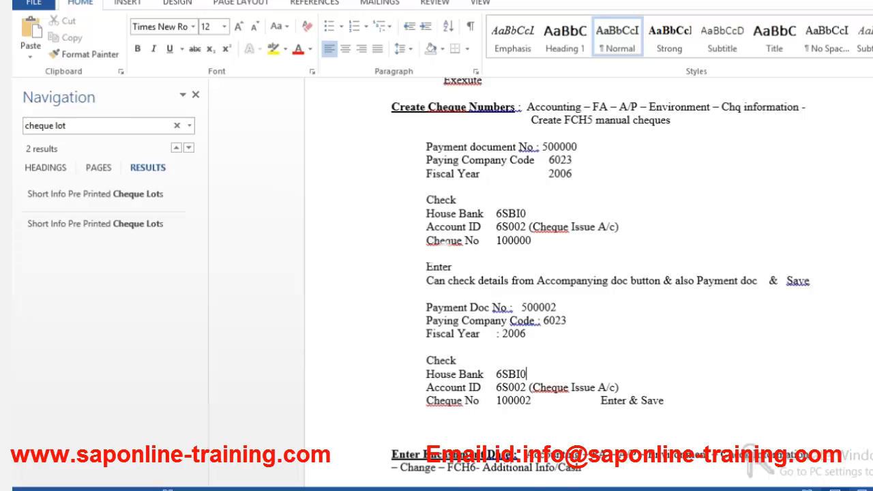
scroll(600, 273, "down", 2)
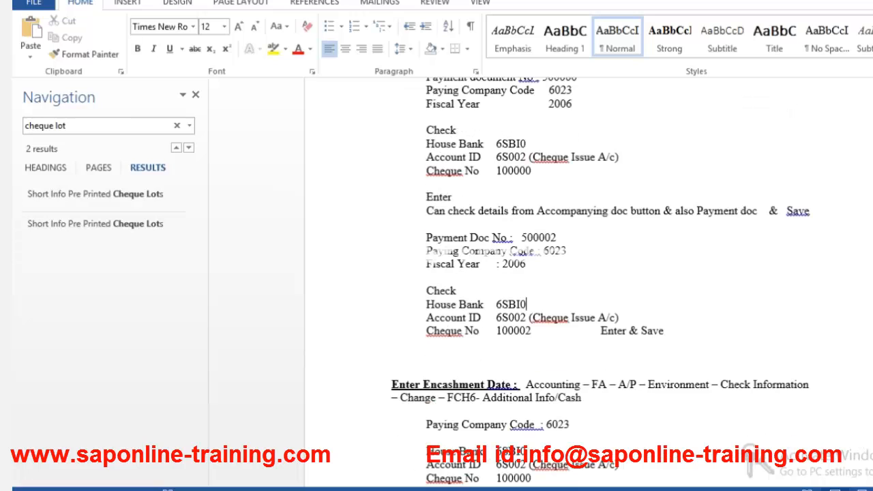
scroll(601, 273, "down", 1)
key("alt+Tab")
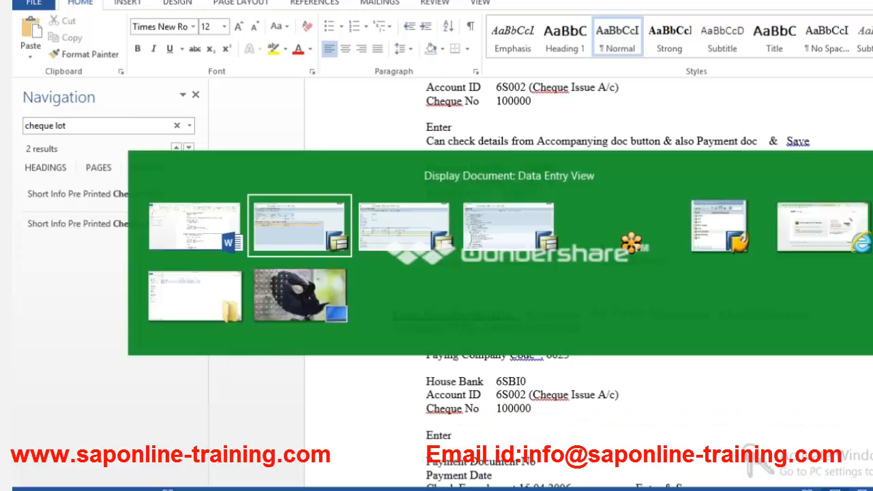
key("alt+Tab")
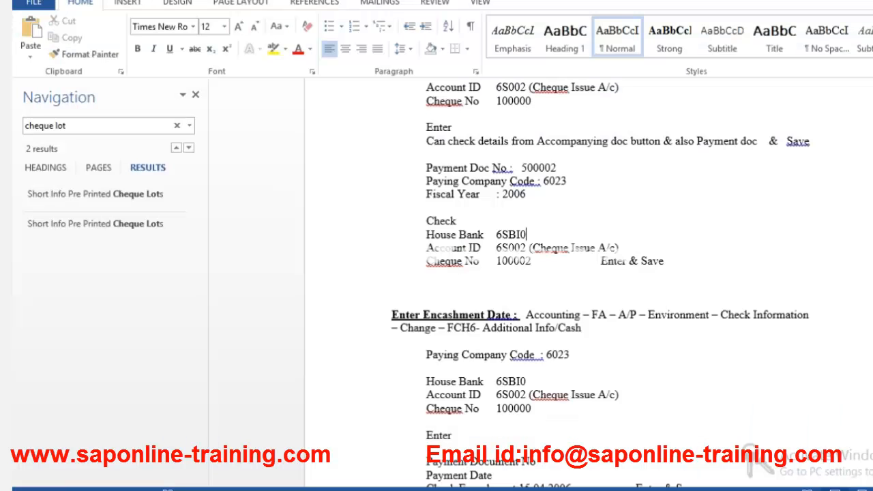
key("alt+Tab")
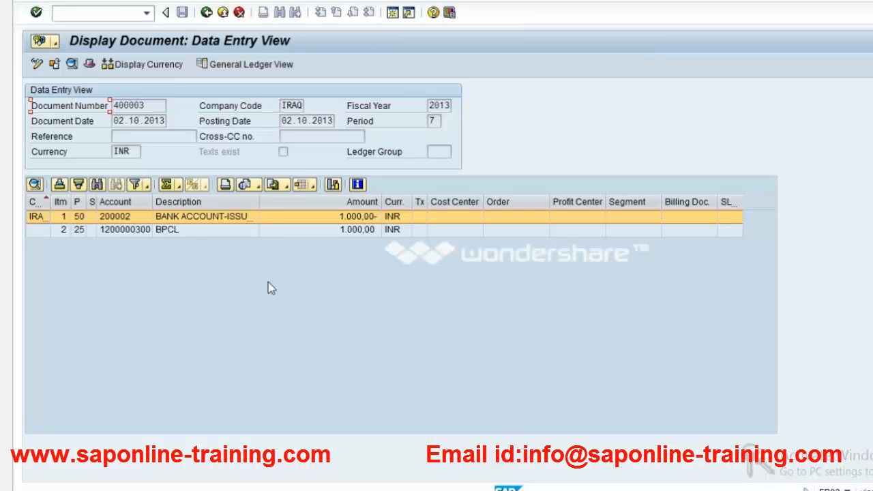
left_click(248, 64)
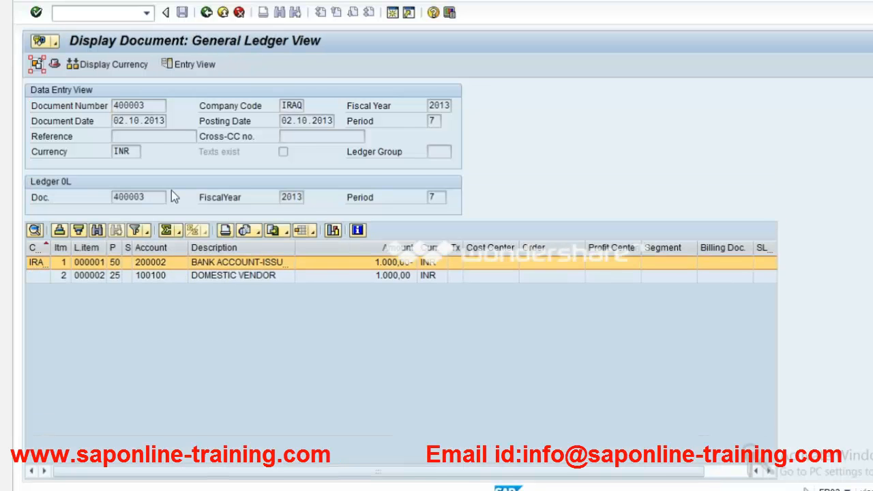
Switch the payment document to the entry view and open the BPCL vendor line item.
double_click(133, 197)
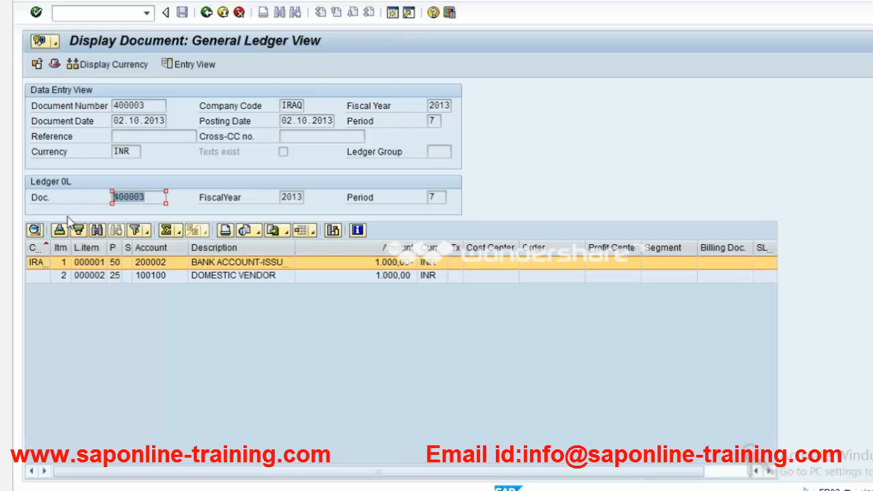
left_click(67, 221)
left_click(199, 68)
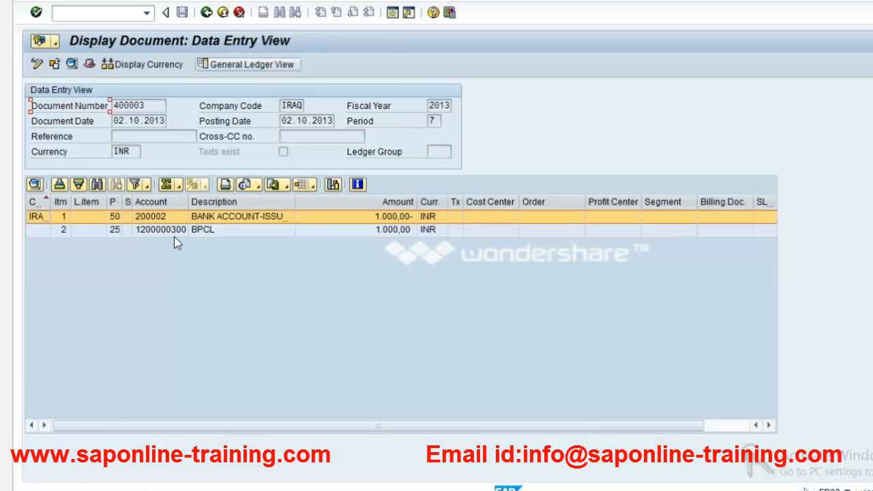
left_click(173, 216)
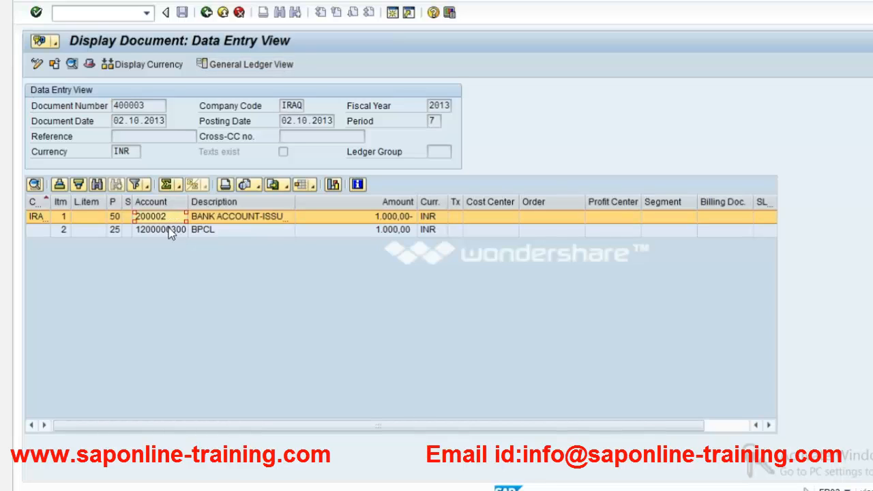
left_click(171, 230)
double_click(171, 231)
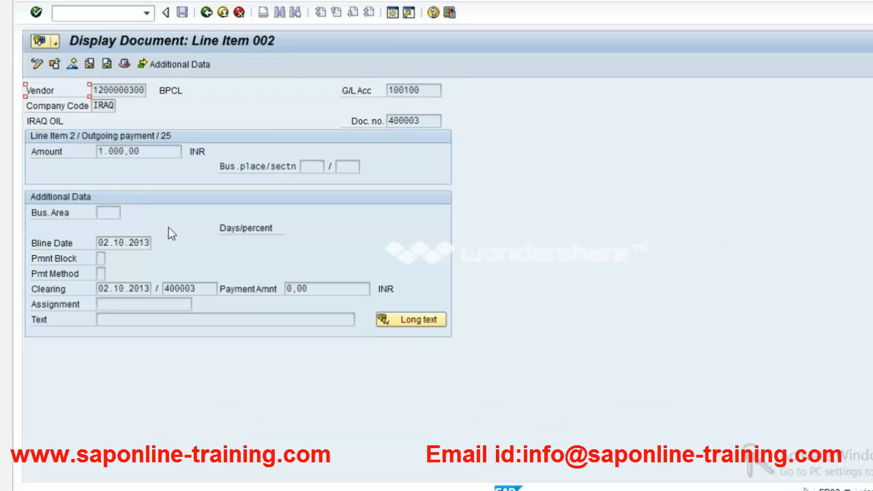
Check the vendor line item's additional details, close them, and open the bank account line item.
left_click(185, 290)
left_click(177, 65)
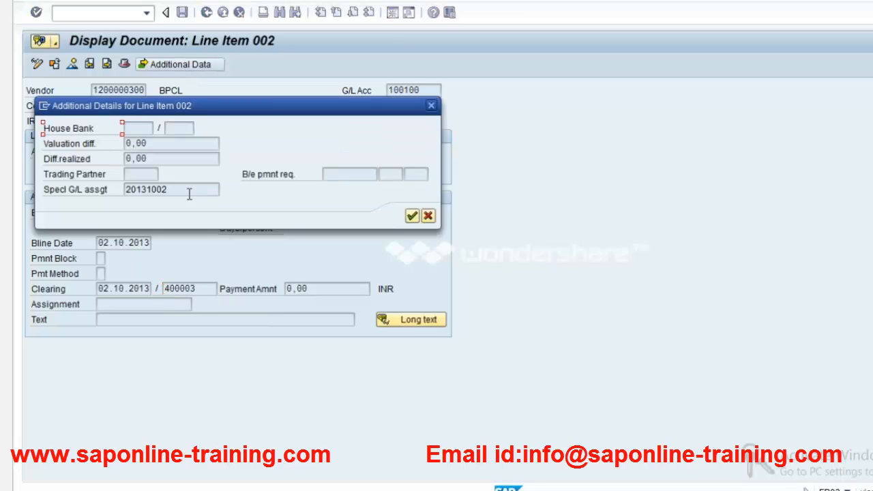
left_click(412, 216)
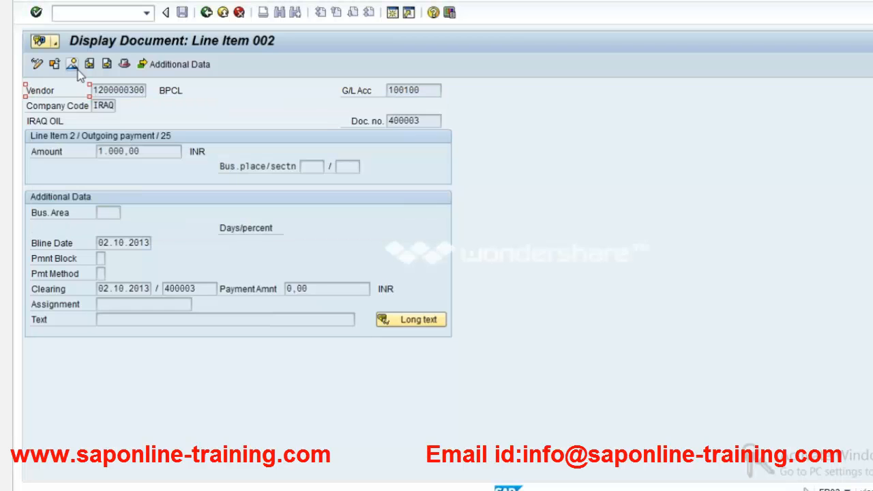
left_click(75, 68)
double_click(176, 218)
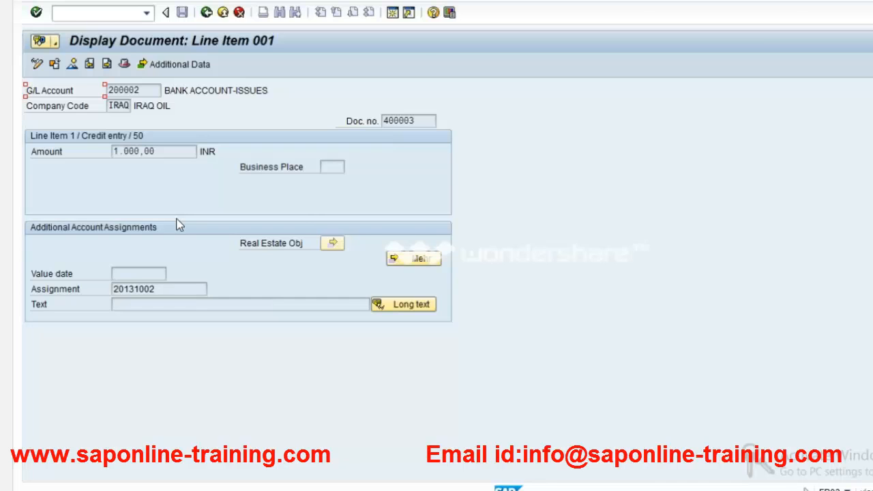
Switch to the Word notes and review both check assignment examples under Create FCH5 manual cheques.
key("alt+Tab")
left_click(597, 281)
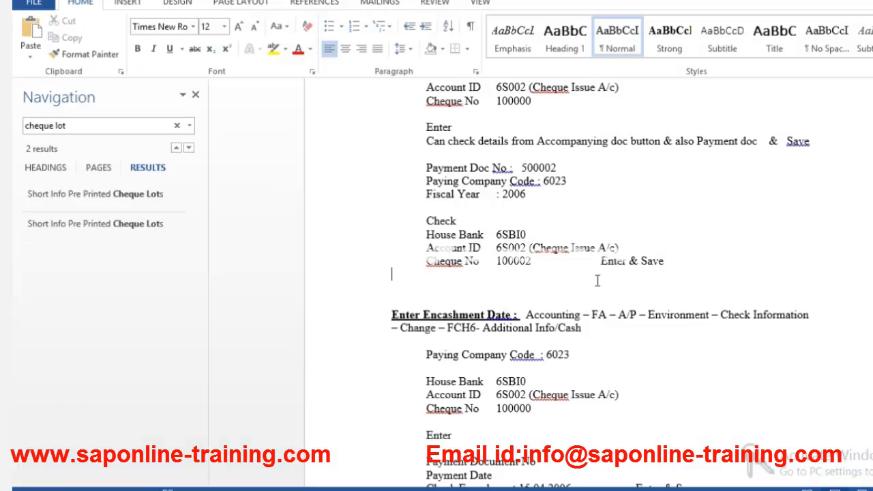
left_click(672, 262)
key("Up")
key("Up")
key("Up")
key("Up")
key("Up")
key("Up")
key("Up")
key("Up")
key("Up")
key("Up")
key("Up")
key("Up")
key("Up")
key("Up")
key("Up")
key("Up")
key("Up")
key("Up")
key("Up")
key("Up")
key("Up")
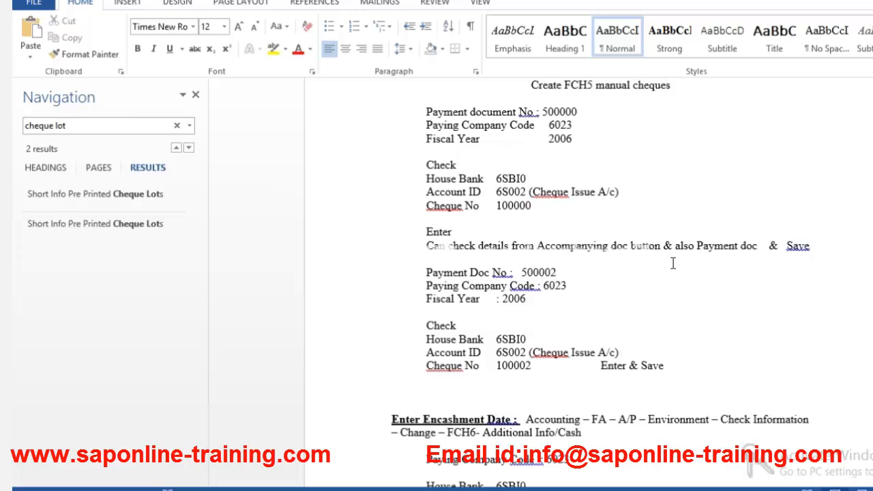
key("Down")
key("Down")
key("Down")
key("Down")
key("Down")
key("Down")
key("Down")
key("Down")
key("Down")
key("Down")
key("Down")
key("Down")
key("Down")
key("Down")
key("Down")
key("Down")
key("Down")
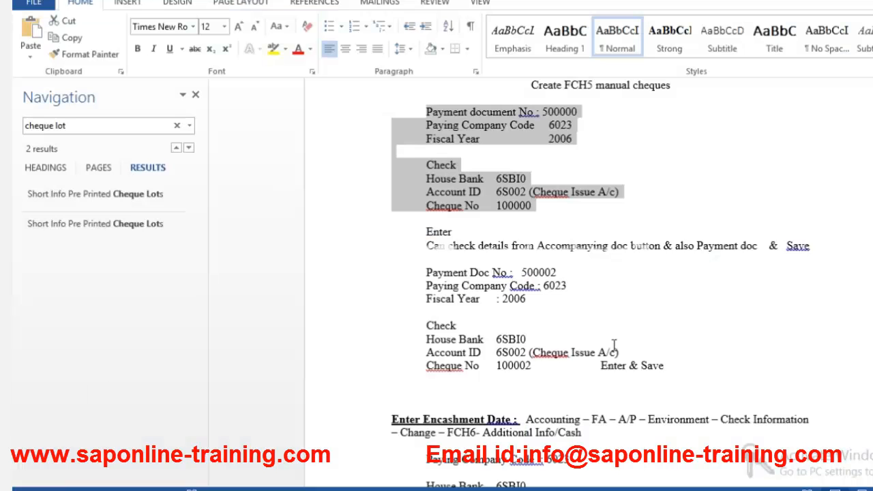
left_click(676, 377)
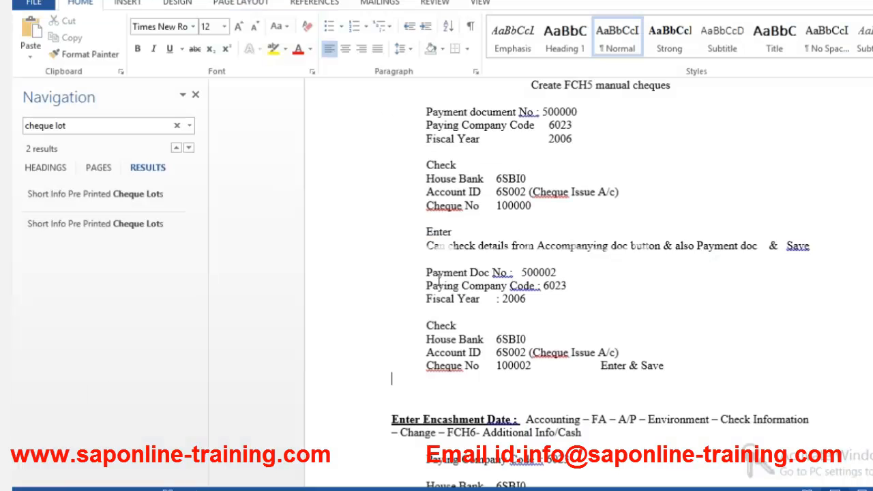
left_click_drag(438, 281, 442, 272)
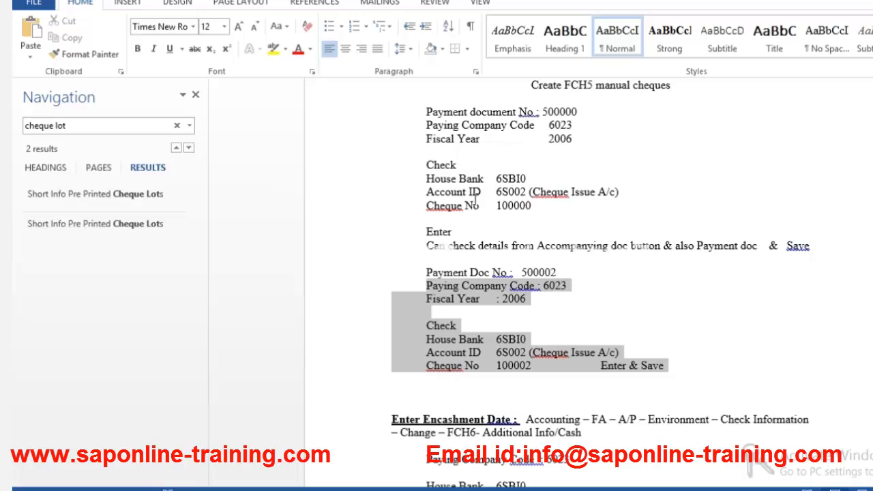
left_click(483, 154)
left_click_drag(425, 95, 659, 197)
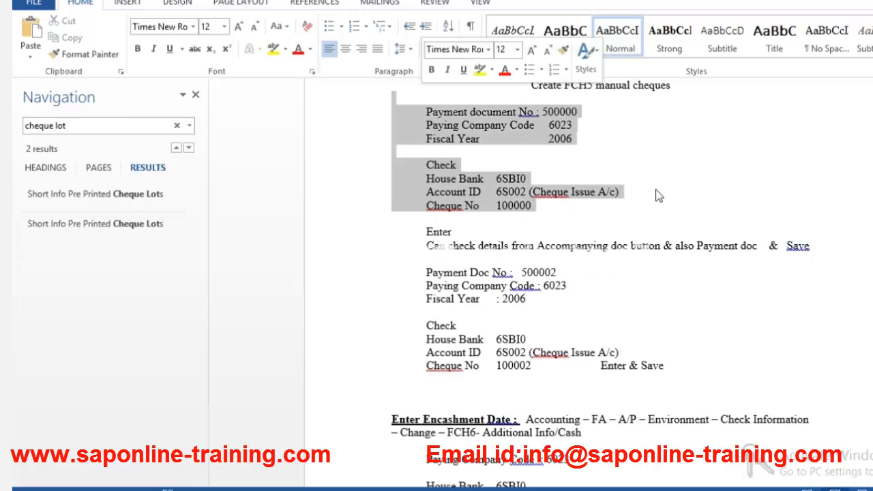
left_click(659, 194)
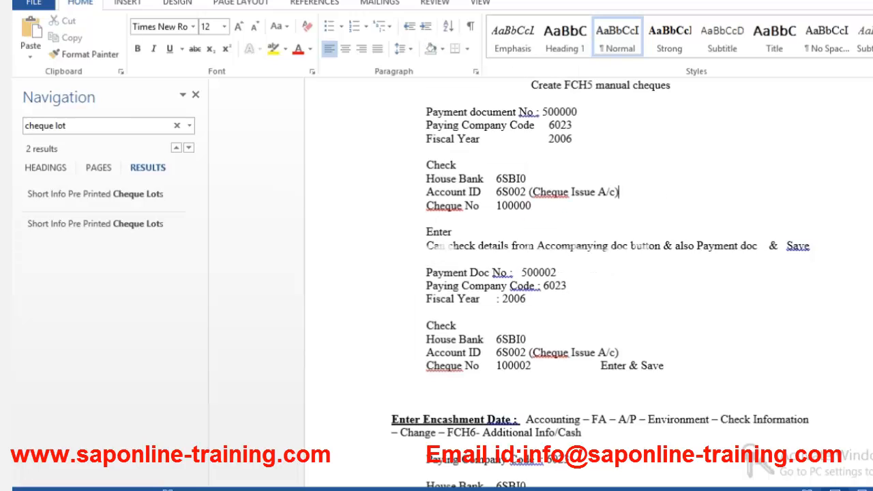
Read the Enter Encashment Date section in the notes and highlight its transaction code FCH6.
scroll(600, 285, "down", 1)
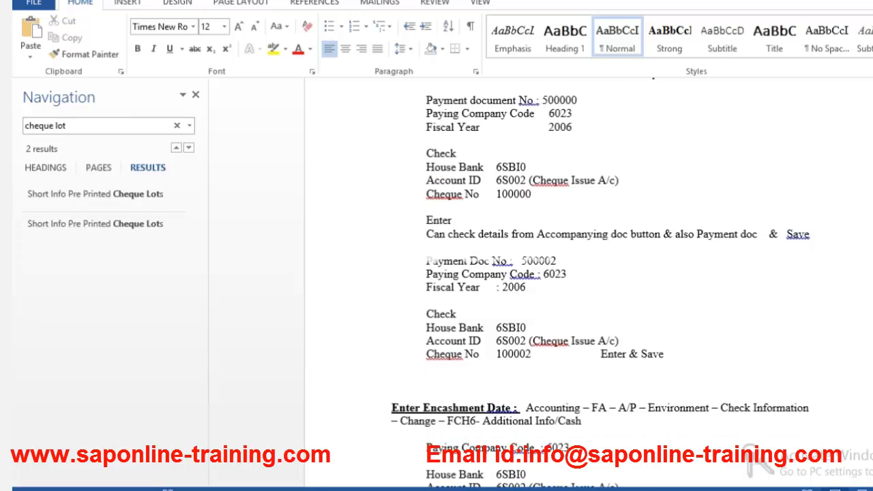
scroll(600, 285, "down", 3)
scroll(654, 261, "down", 5)
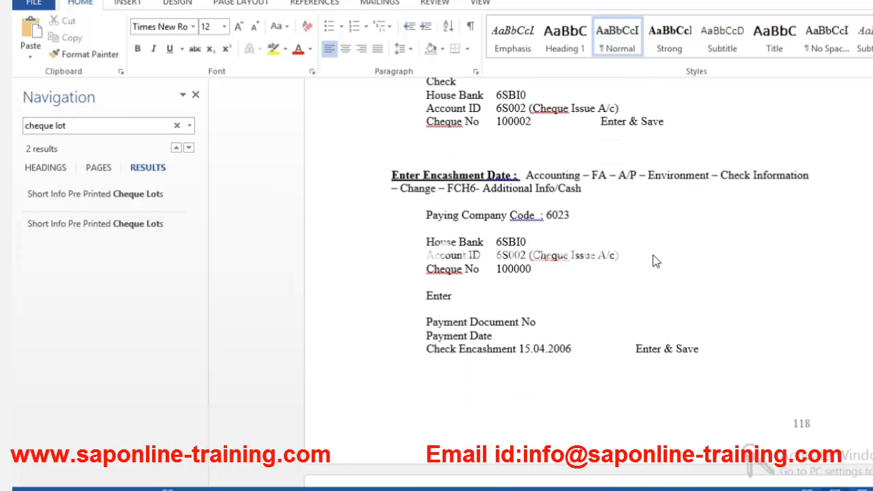
scroll(654, 261, "down", 2)
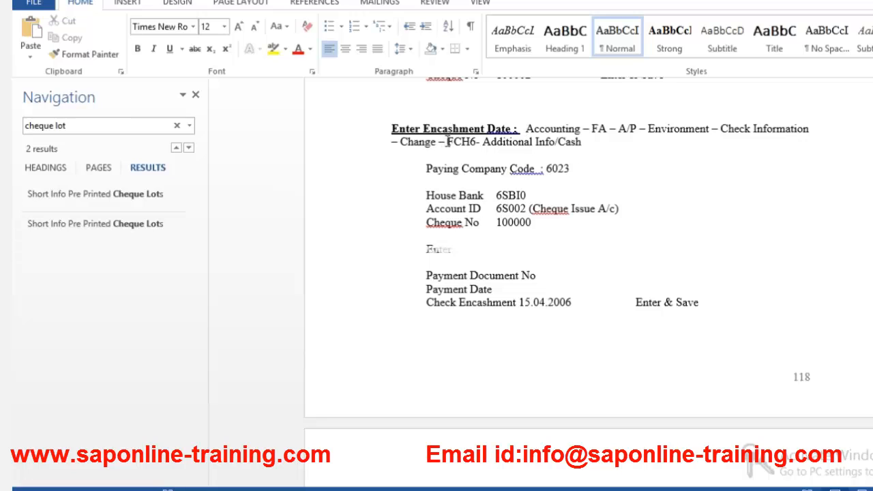
double_click(478, 141)
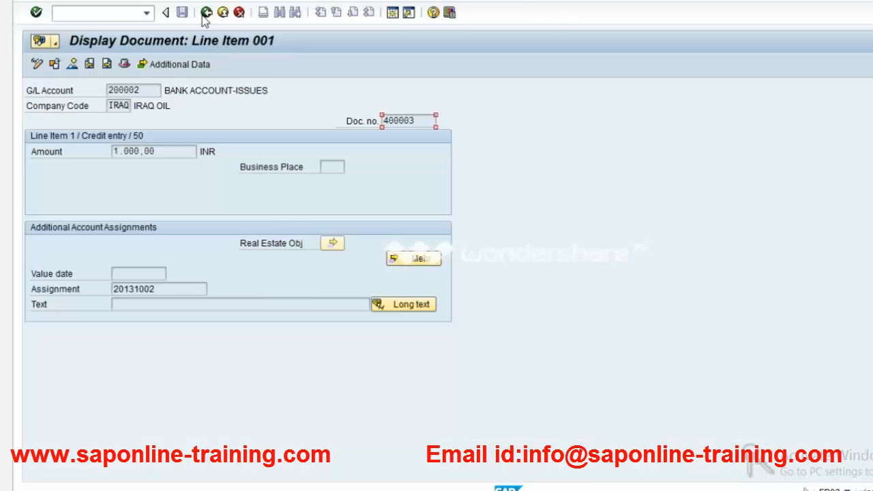
Switch back to SAP and leave the document display to return to the Easy Access menu.
left_click(205, 14)
left_click(204, 13)
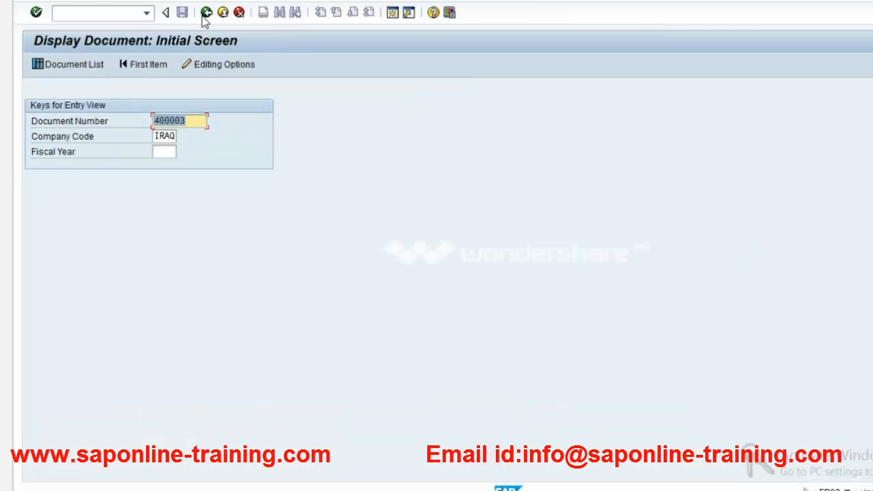
left_click(204, 14)
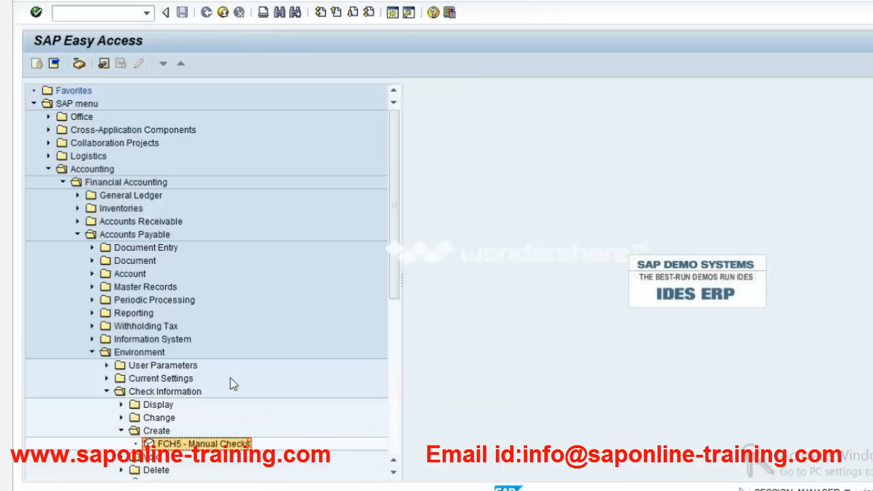
Check the menu path in the Word notes and expand the Change folder under Check Information in SAP.
left_click(395, 473)
scroll(246, 435, "down", 3)
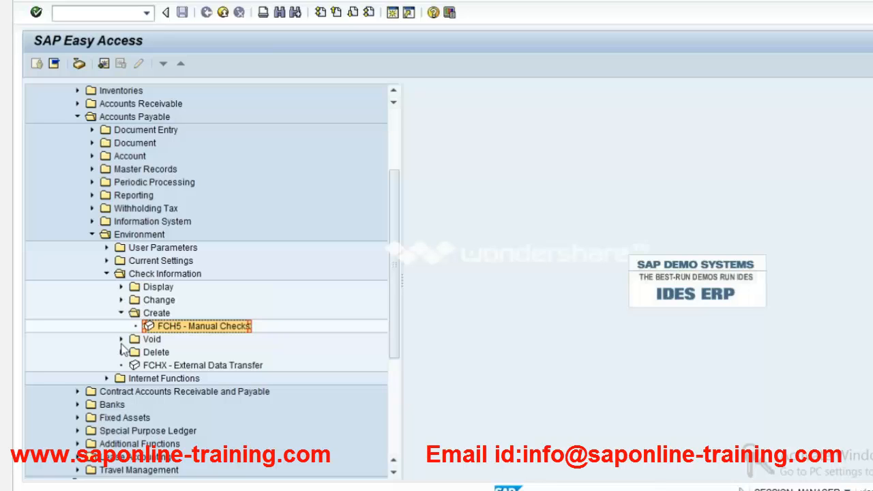
key("alt+Tab")
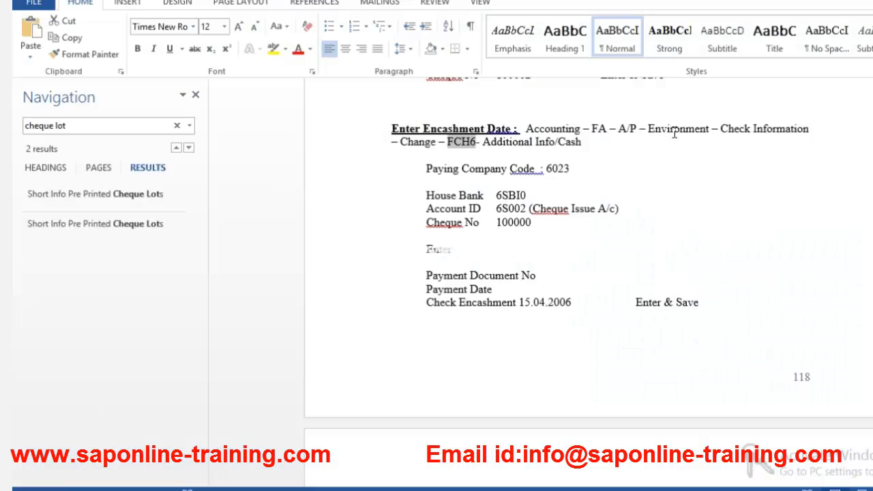
left_click(673, 129)
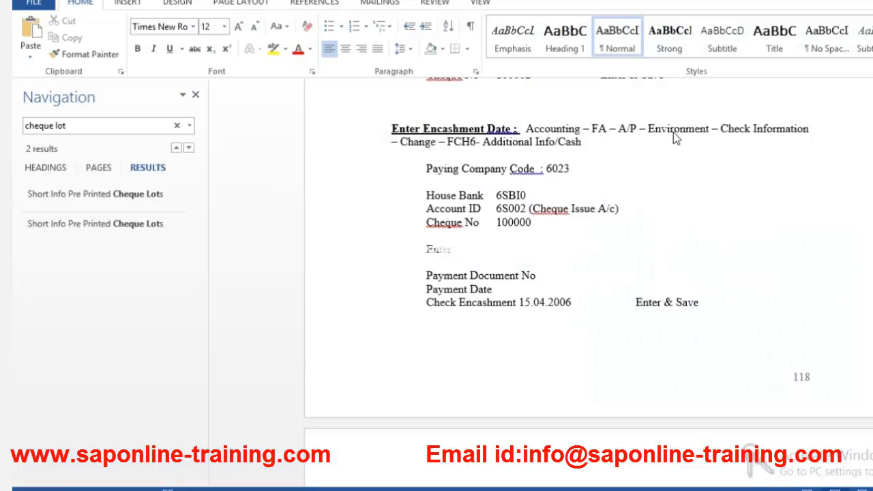
key("alt+Tab")
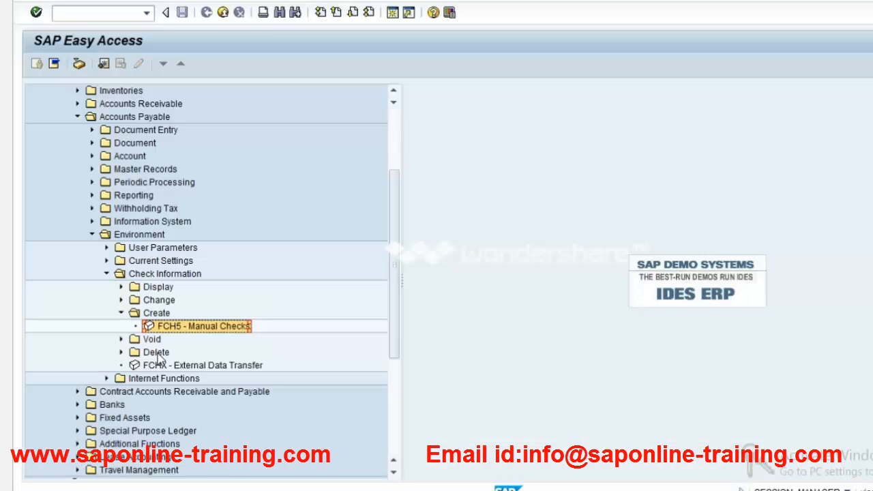
left_click(122, 301)
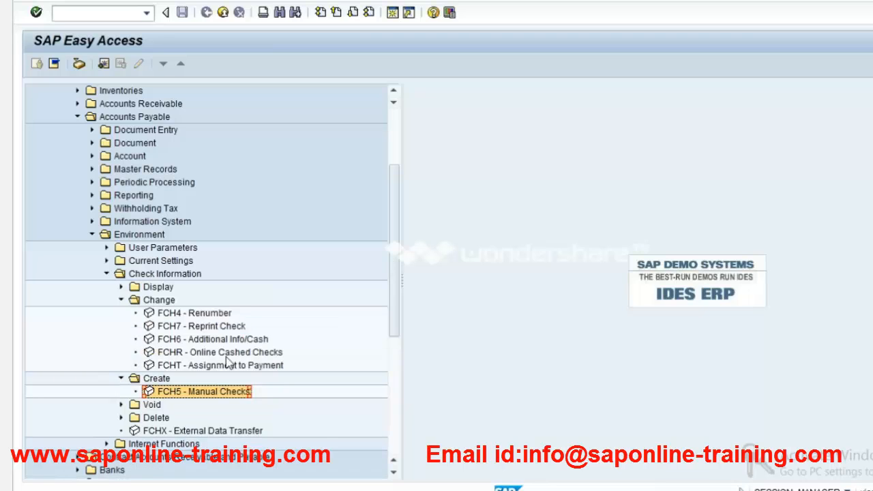
Compare the transaction name with the notes and open FCH6 - Additional Info/Cash.
key("alt+Tab")
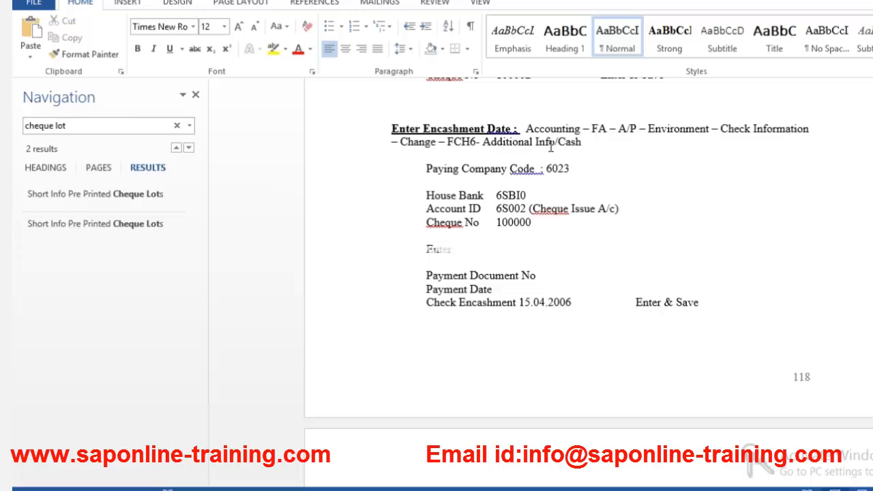
key("alt+Tab")
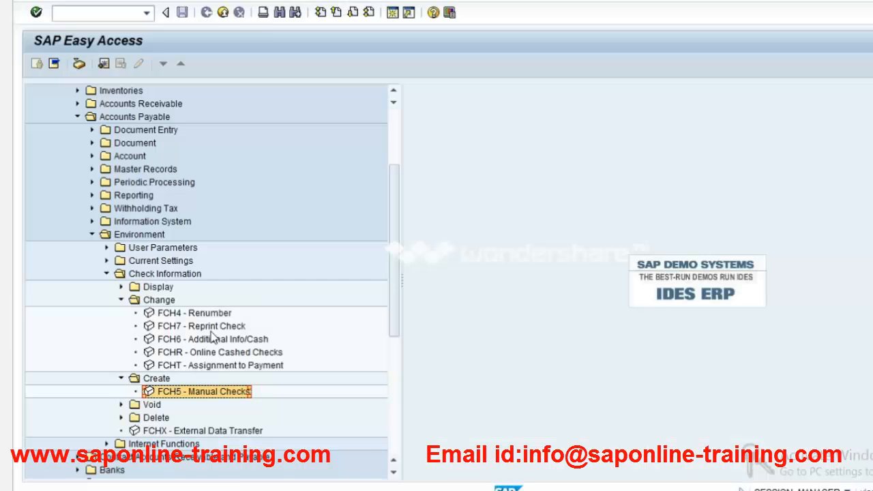
left_click(211, 339)
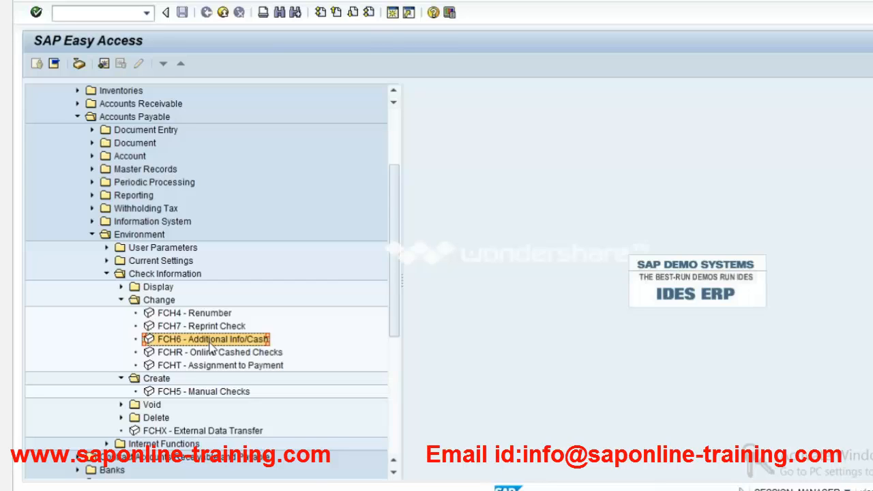
double_click(210, 343)
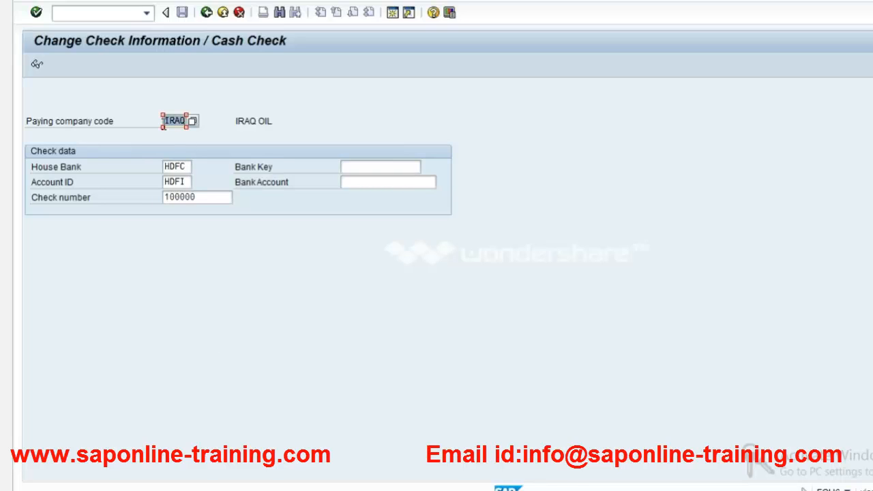
Compare the check selection data with the Word notes and submit it for company code IRAQ, house bank HDFC and account ID HDFI.
left_click(183, 168)
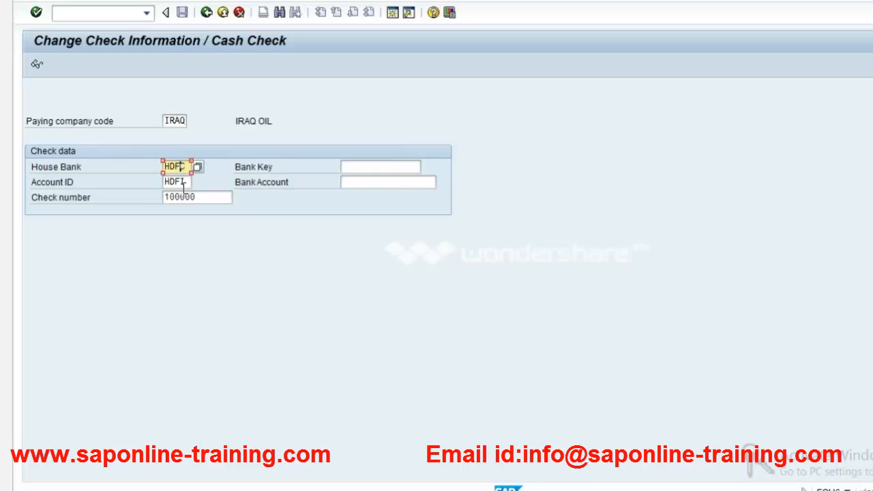
left_click(189, 180)
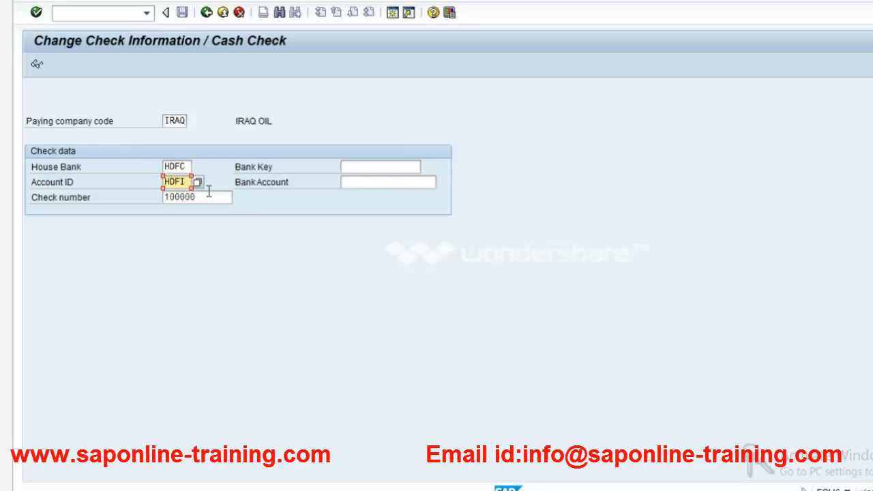
left_click(208, 194)
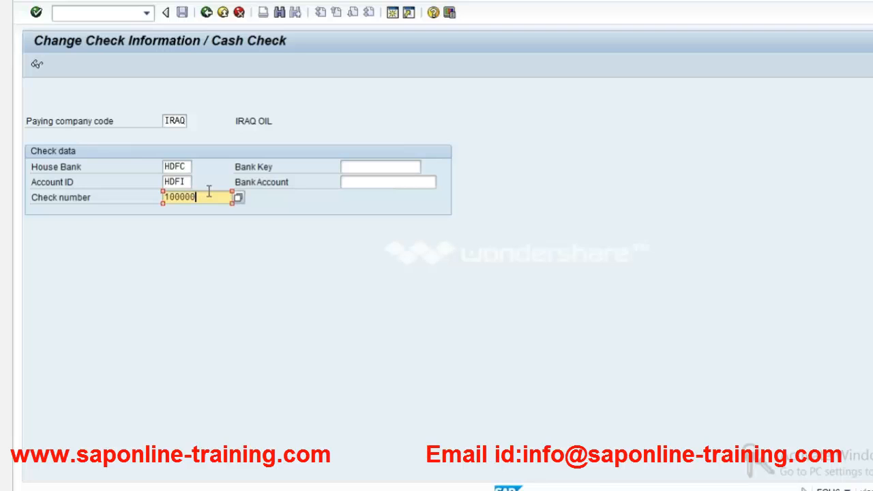
key("alt+Tab")
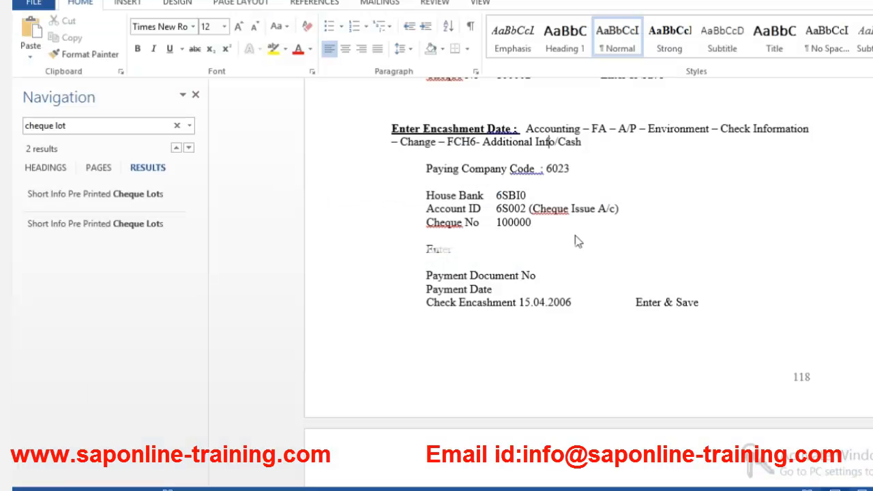
key("alt+Tab")
key("alt+Tab")
left_click(461, 251)
key("alt+Tab")
key("Return")
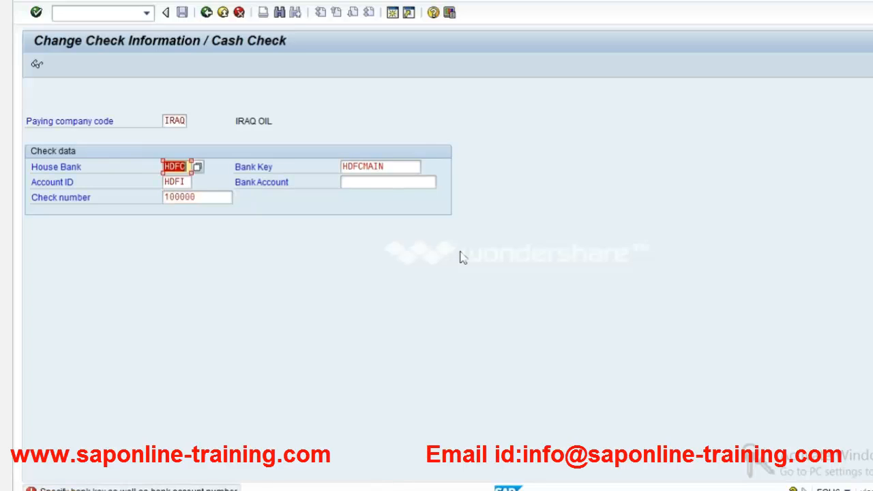
Switch to the Display IMG session, open Define House Banks for company code IRAQ and show its bank accounts.
left_click(403, 178)
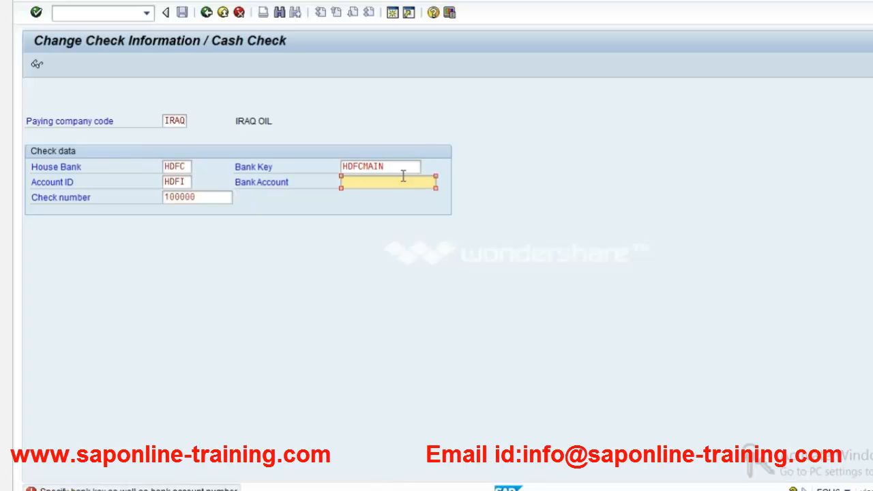
left_click(334, 490)
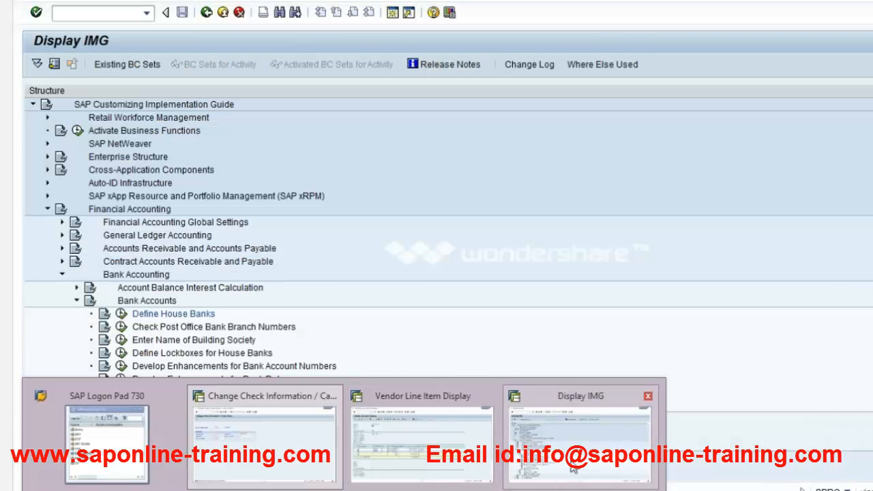
left_click(572, 466)
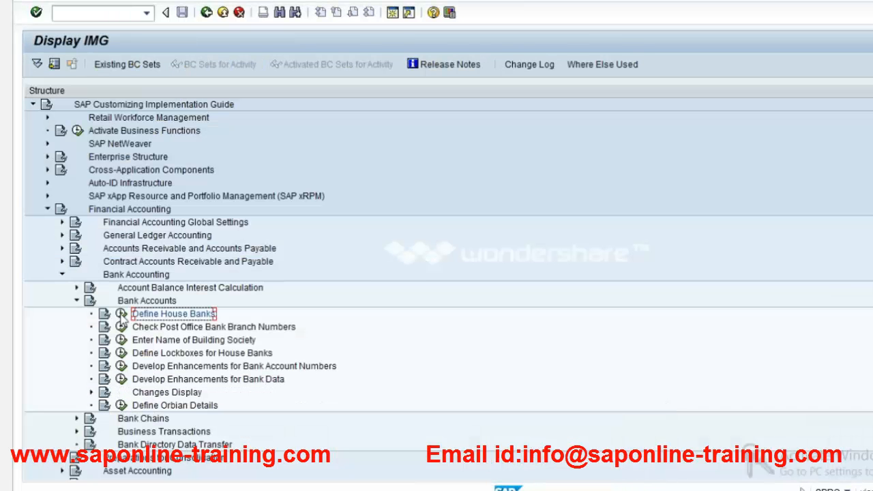
left_click(121, 314)
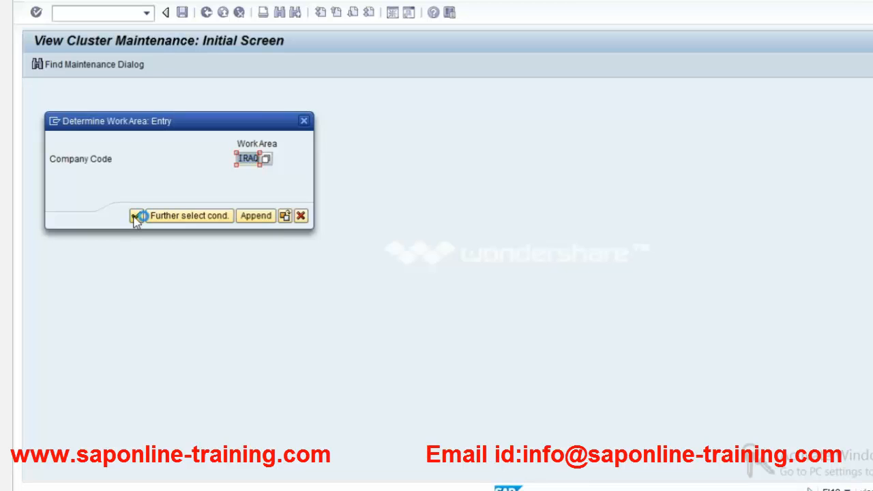
left_click(135, 216)
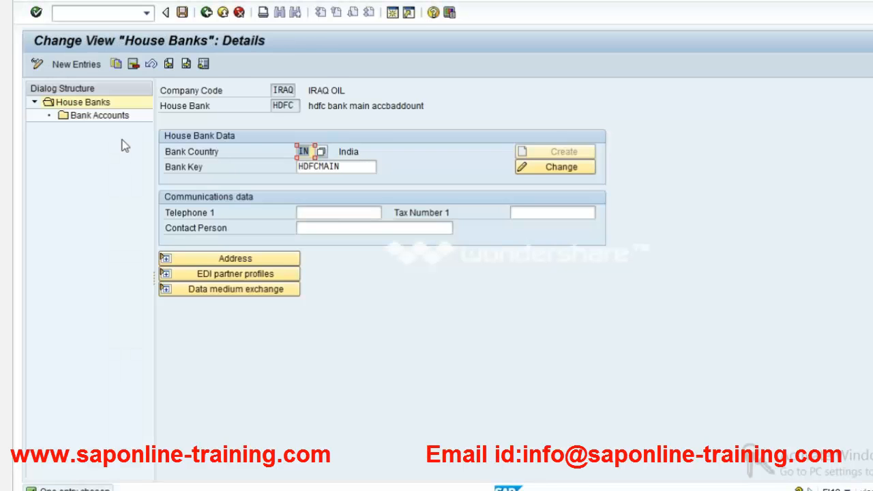
left_click(105, 119)
double_click(106, 119)
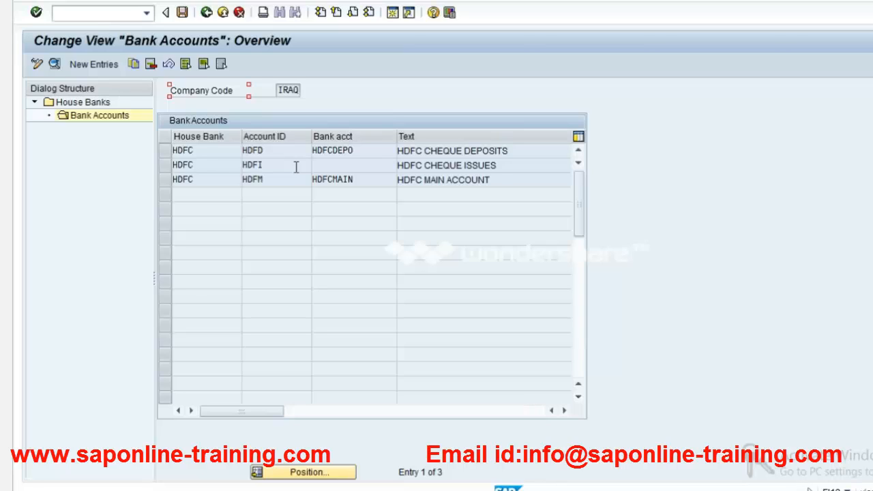
Check the bank key in the details of account ID HDFI and return to the bank accounts overview.
left_click(265, 165)
left_click_drag(264, 166, 240, 168)
left_click(241, 169)
double_click(217, 168)
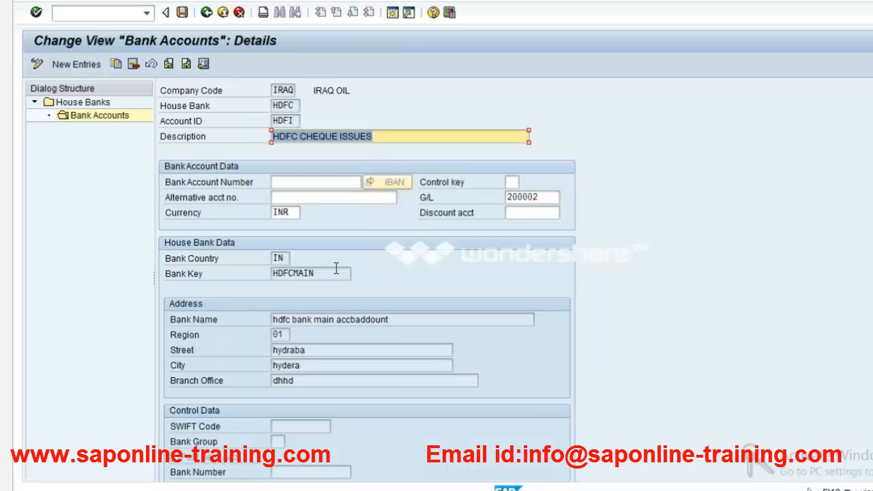
left_click_drag(303, 276, 244, 267)
left_click(244, 267)
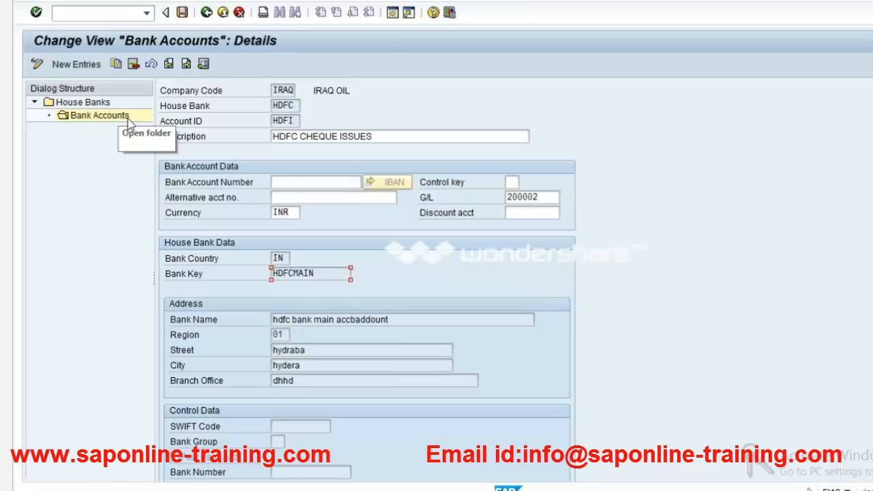
left_click(205, 14)
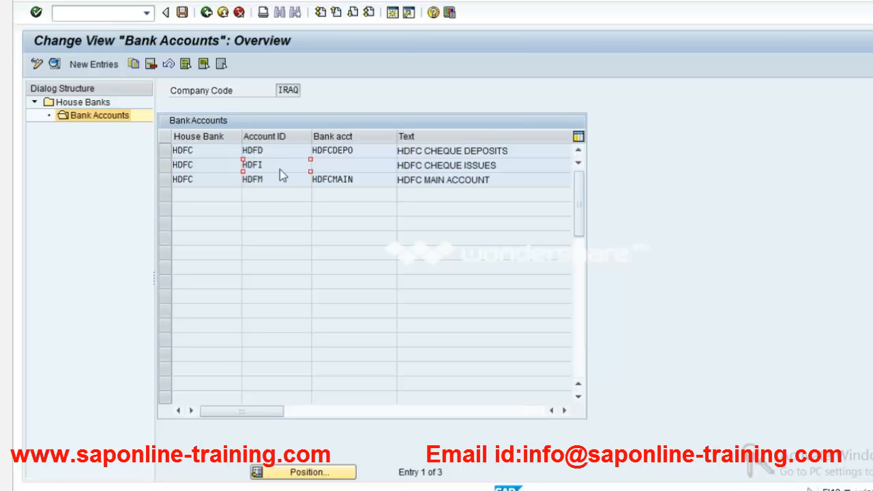
Set the bank account number of account ID HDFI to the house bank code HDFC and save with the proposed customizing request.
double_click(280, 169)
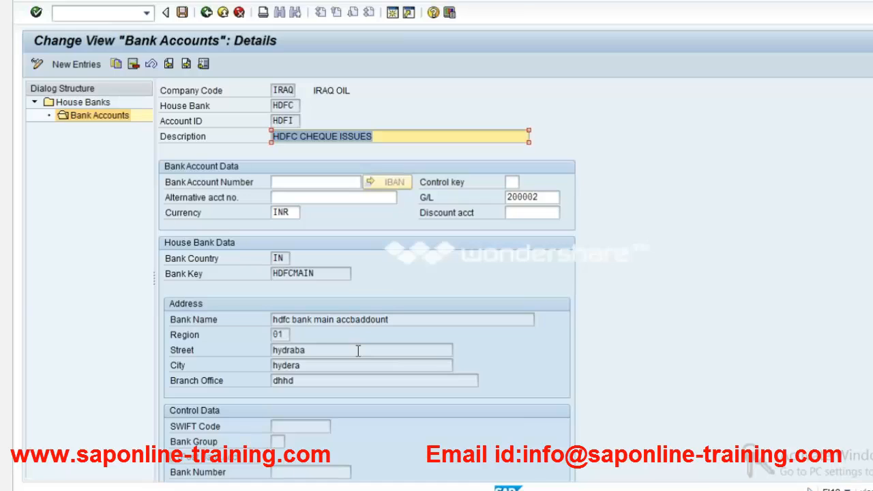
left_click(300, 184)
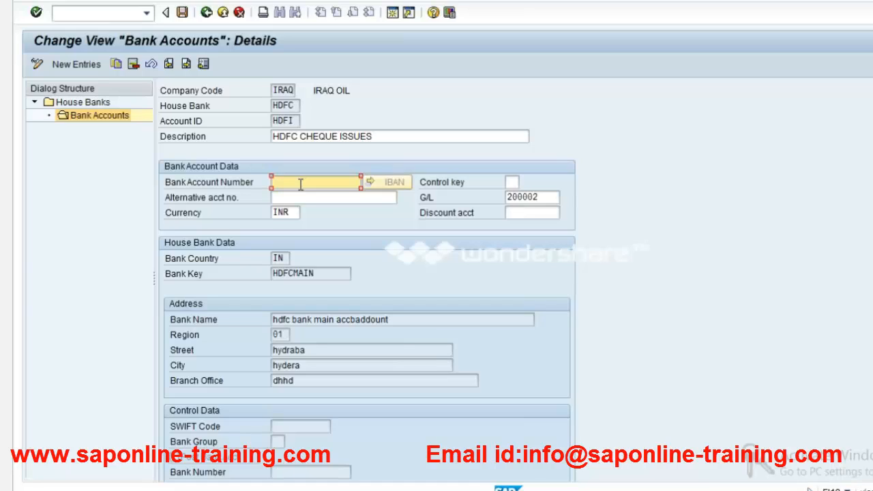
type("HDFC")
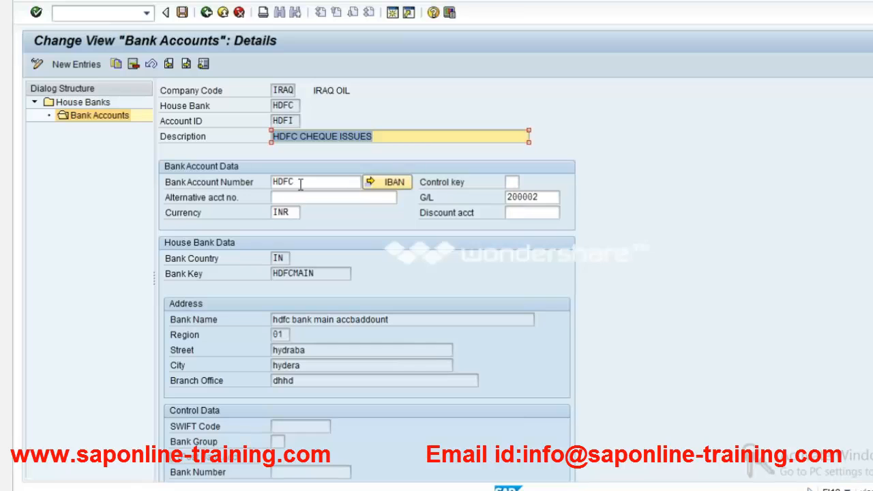
left_click(302, 189)
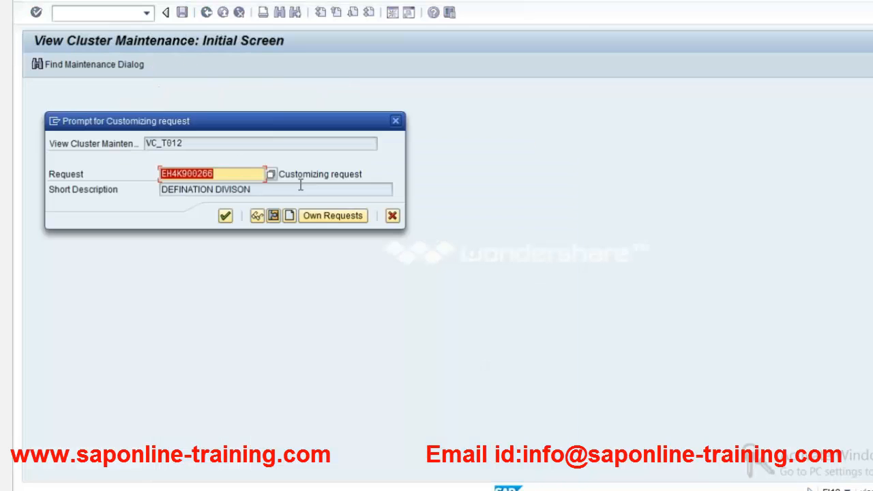
left_click(320, 174)
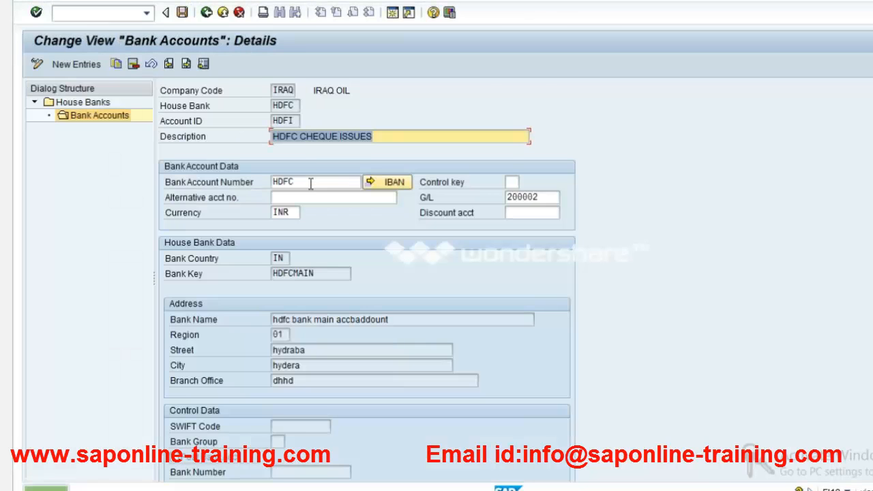
Copy the bank account number, switch back to the Cash Check session and submit the selection with it as the bank account.
left_click(298, 184)
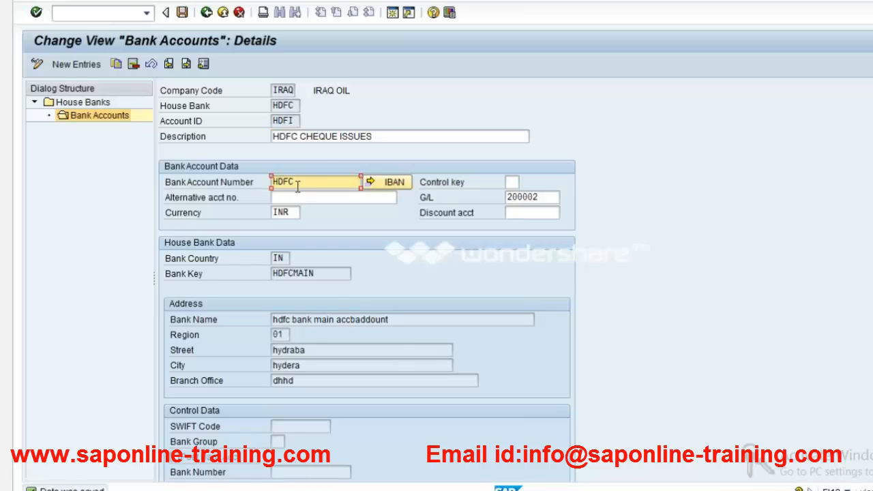
left_click_drag(297, 184, 271, 184)
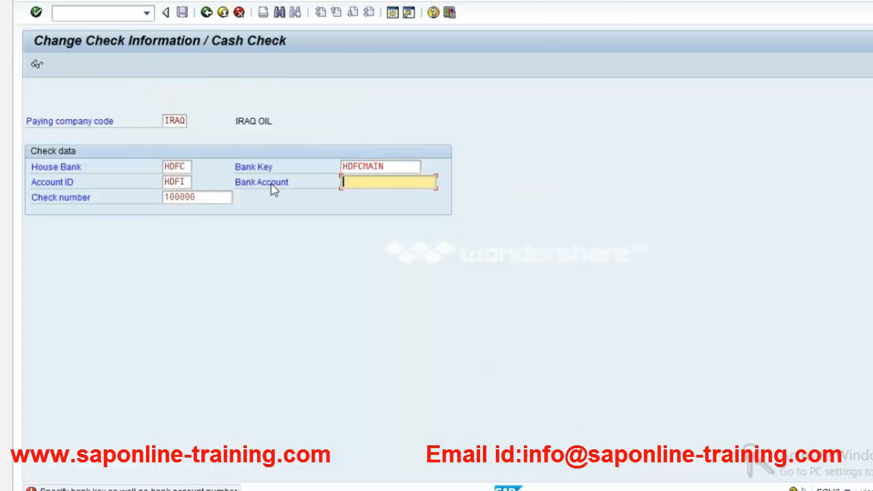
type("HDFC")
key("Return")
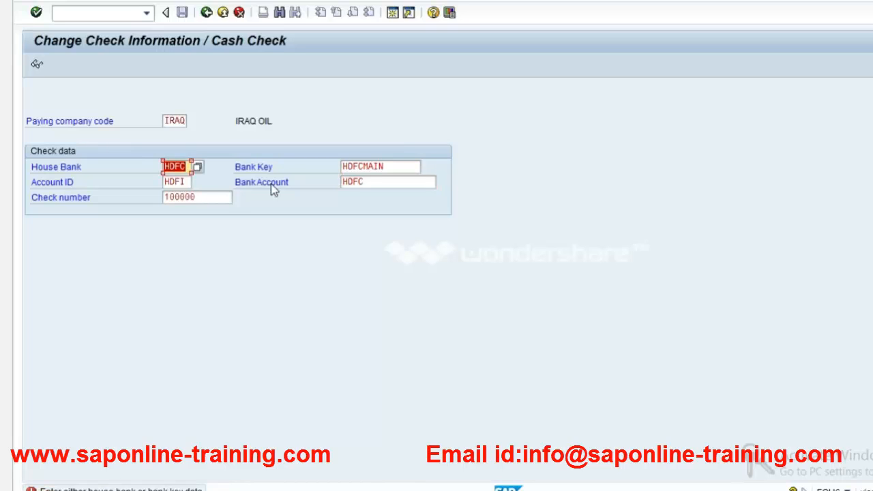
Clear the bank account and resubmit the check selection.
left_click(395, 181)
key("BackSpace")
key("BackSpace")
key("BackSpace")
key("BackSpace")
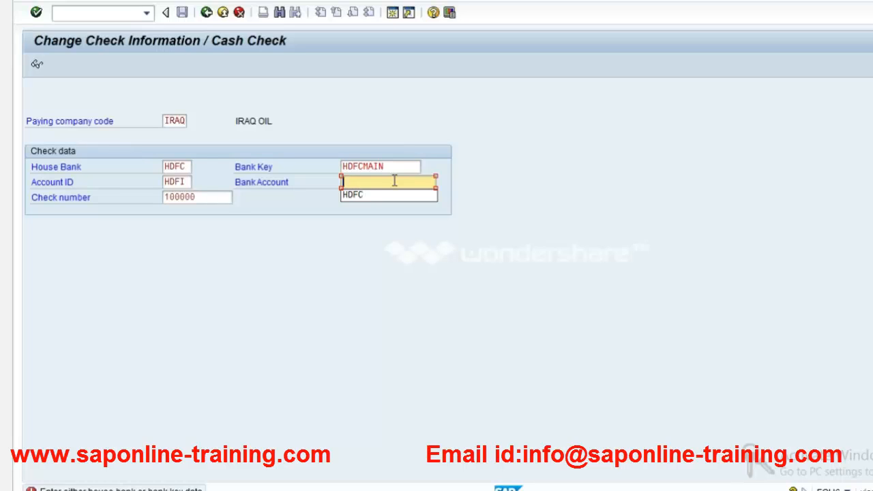
key("Return")
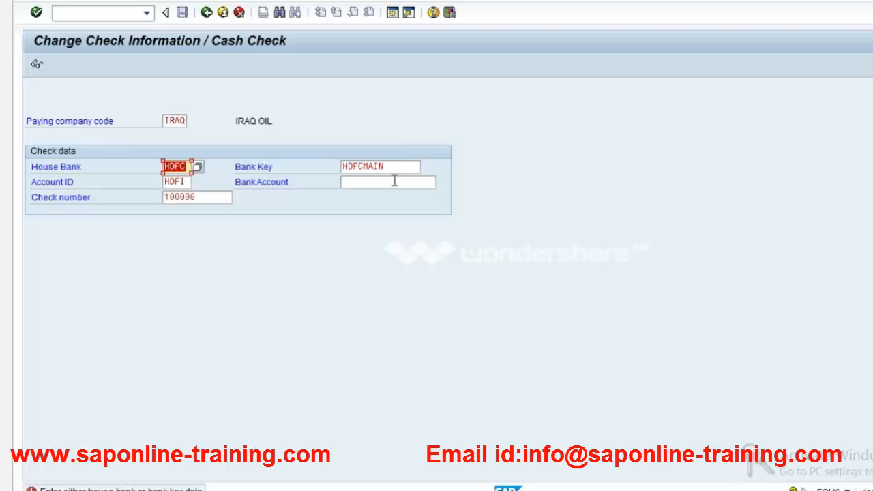
Clear the bank key, open the check's details and cancel back to the check selection.
key("Tab")
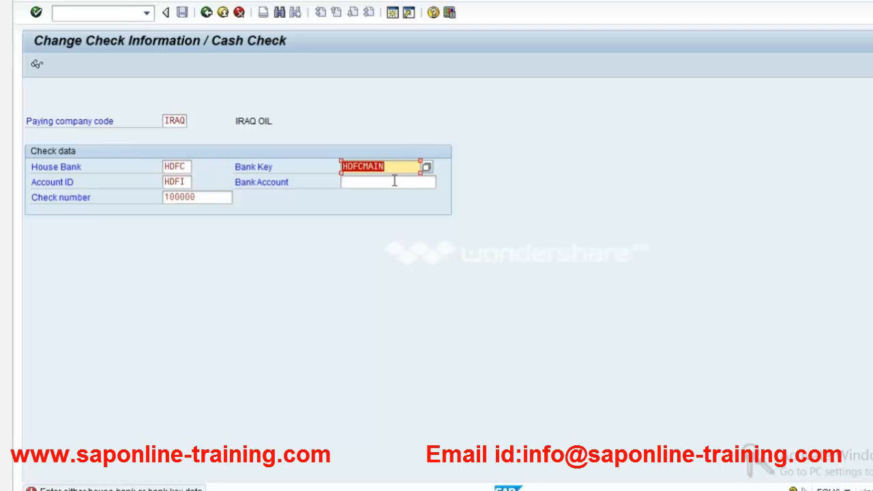
key("BackSpace")
key("Return")
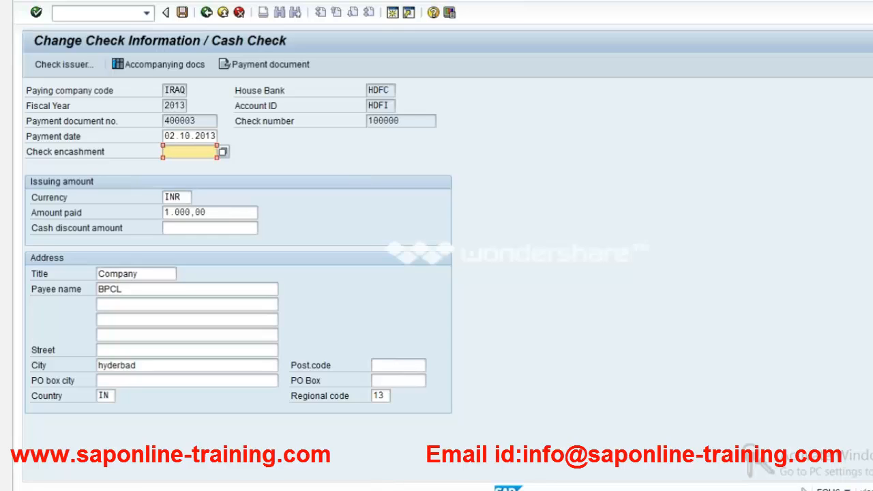
left_click(237, 14)
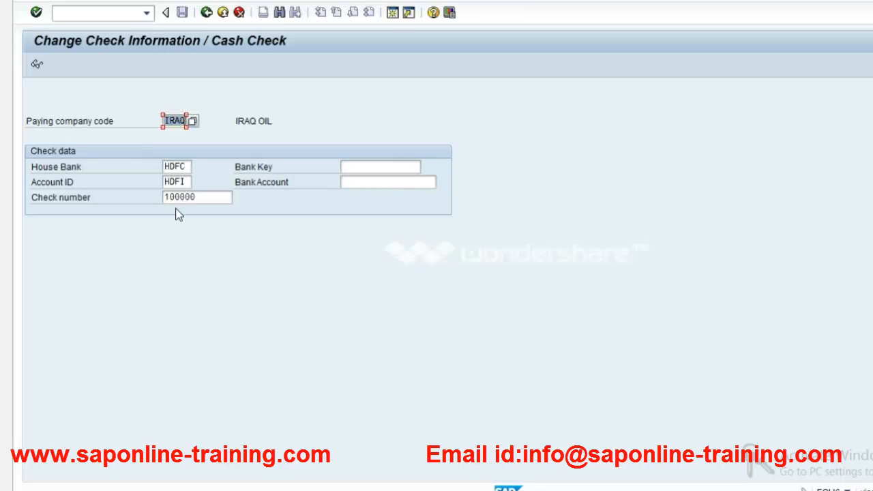
Resubmit the check selection for IRAQ, HDFC and HDFI and try again with the bank key removed.
key("Return")
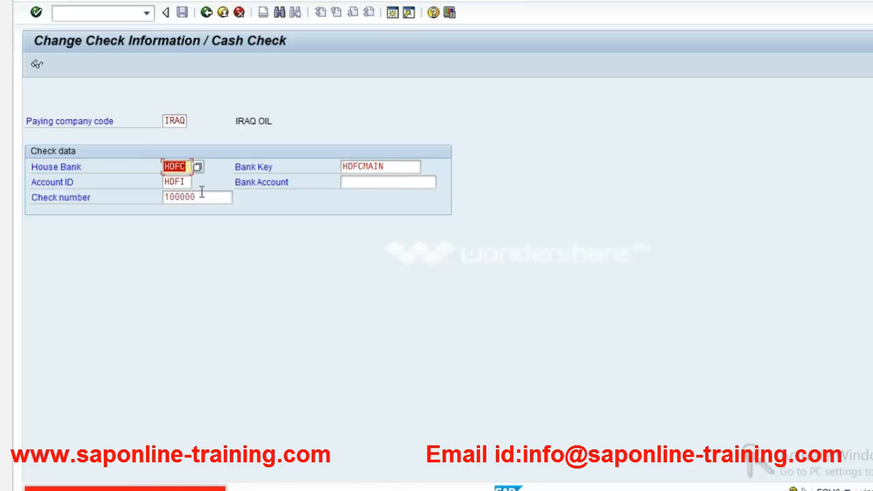
key("Return")
key("Delete")
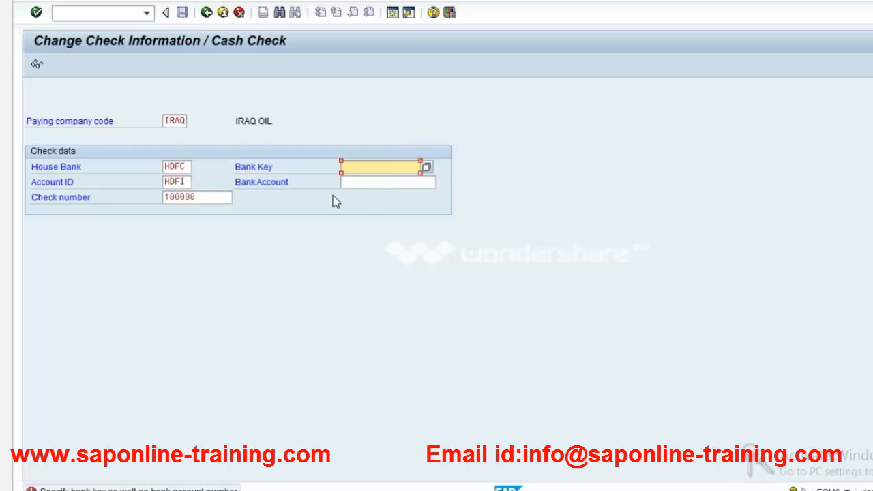
key("Return")
key("Return")
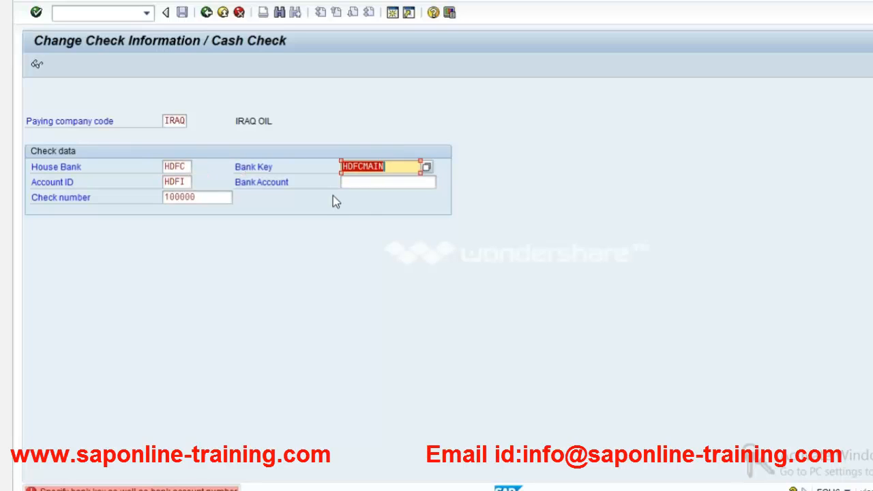
key("Return")
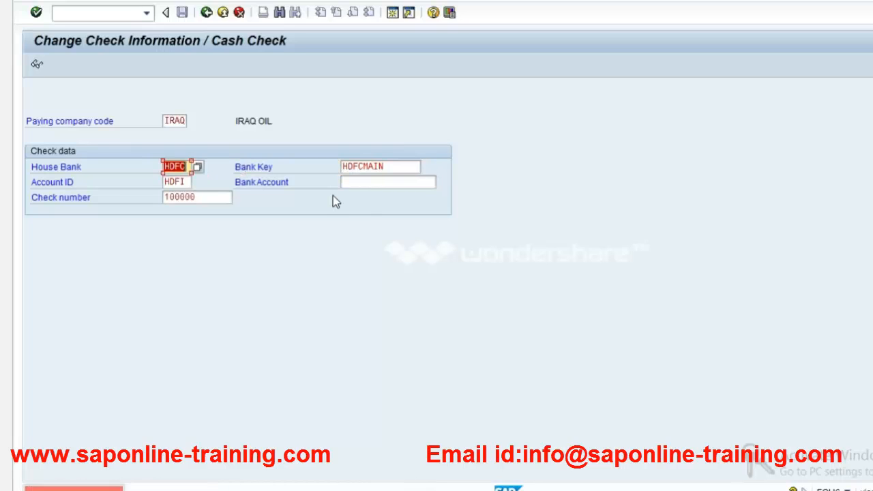
key("Return")
key("Delete")
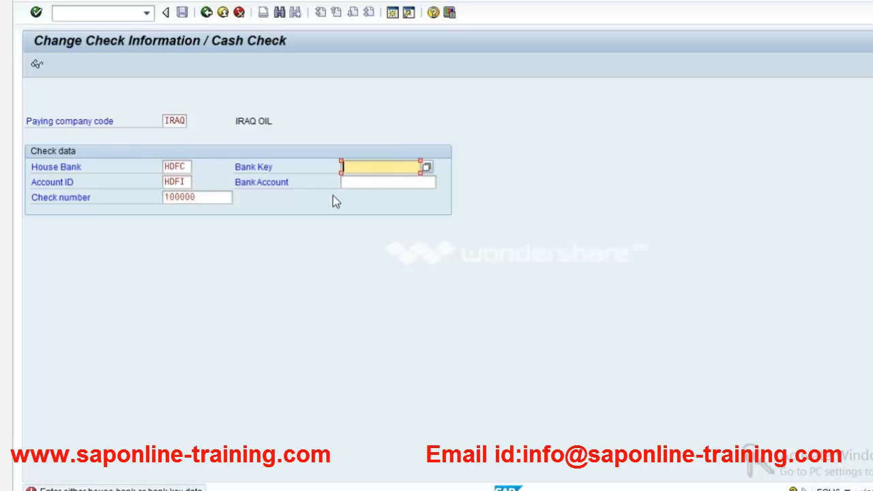
key("Return")
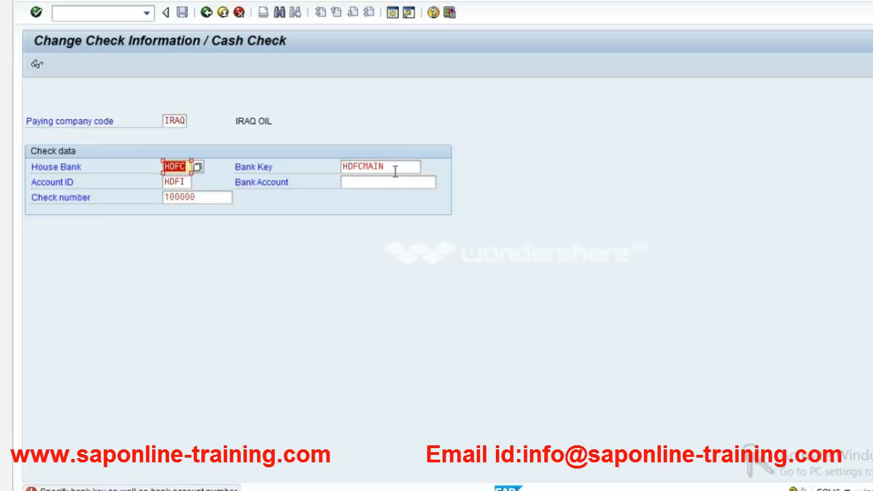
key("Return")
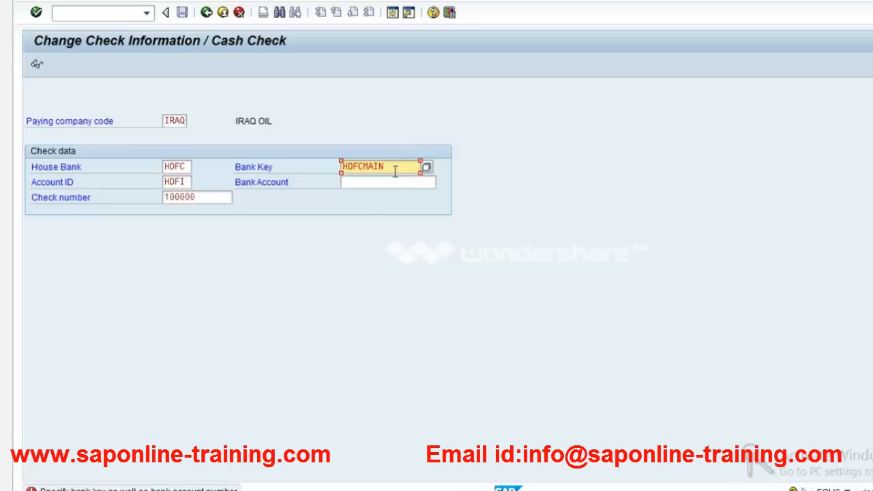
Erase the bank key HDFCMAIN and submit the check selection once more.
key("BackSpace")
key("BackSpace")
key("BackSpace")
key("BackSpace")
key("BackSpace")
key("BackSpace")
key("BackSpace")
key("BackSpace")
key("Return")
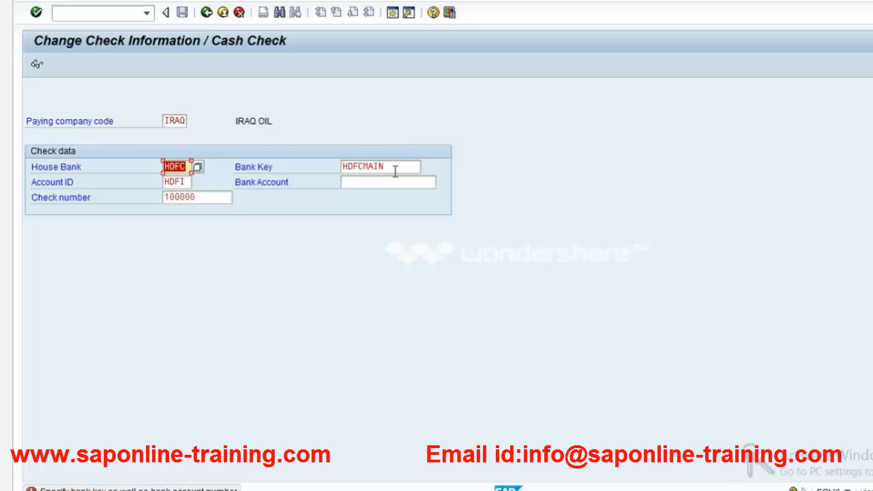
Try submitting the check selection with the house bank cleared.
key("Return")
key("BackSpace")
key("Return")
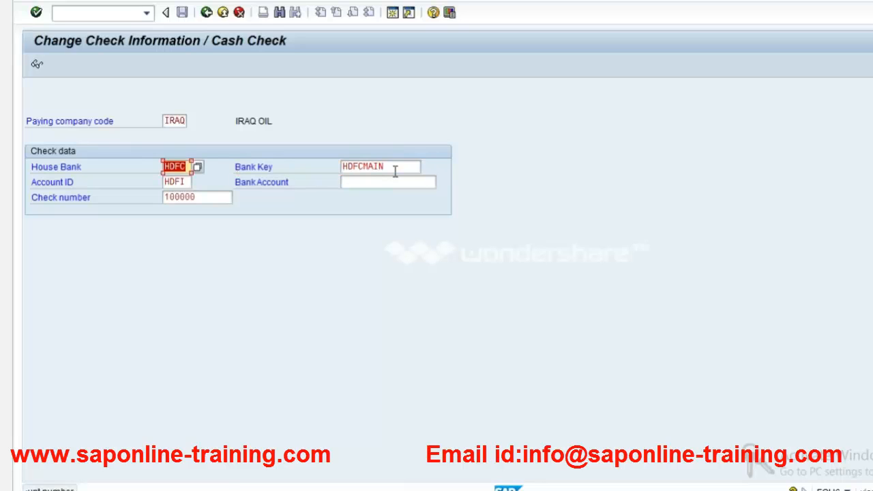
key("BackSpace")
key("Return")
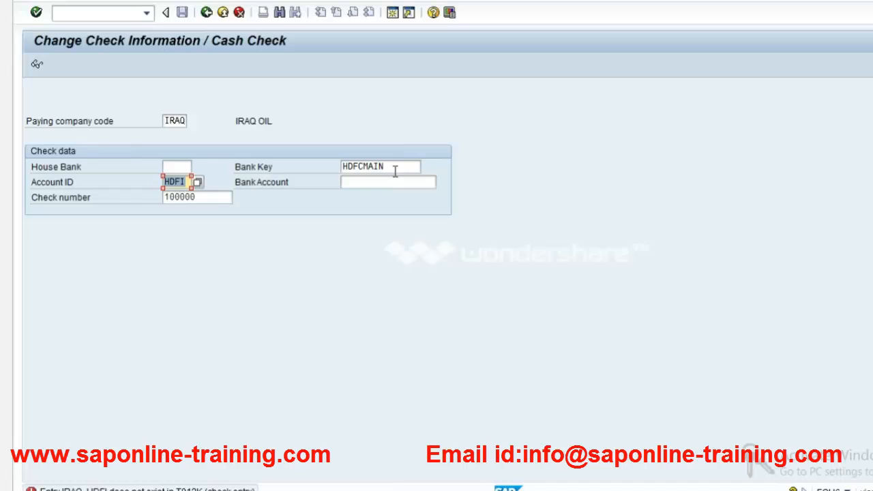
Restore HDFC as the house bank and go to the bank account entry.
key("shift+Tab")
key("shift+Tab")
left_click(182, 168)
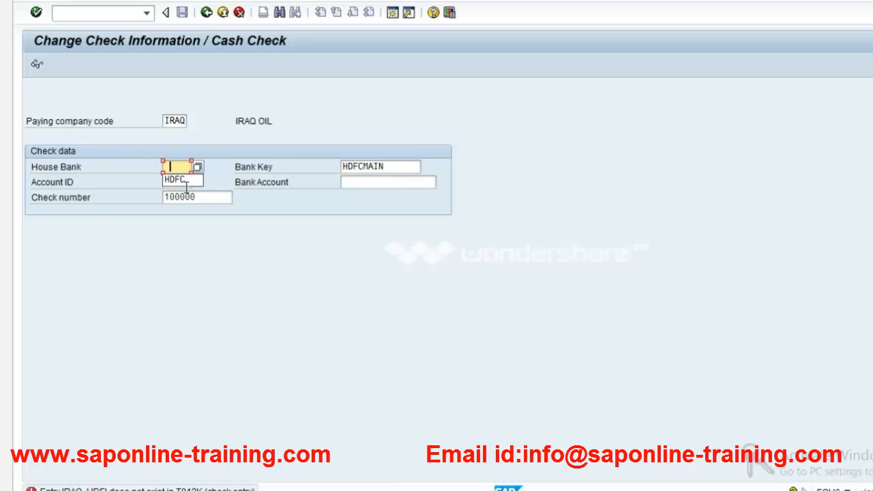
left_click(186, 180)
key("Tab")
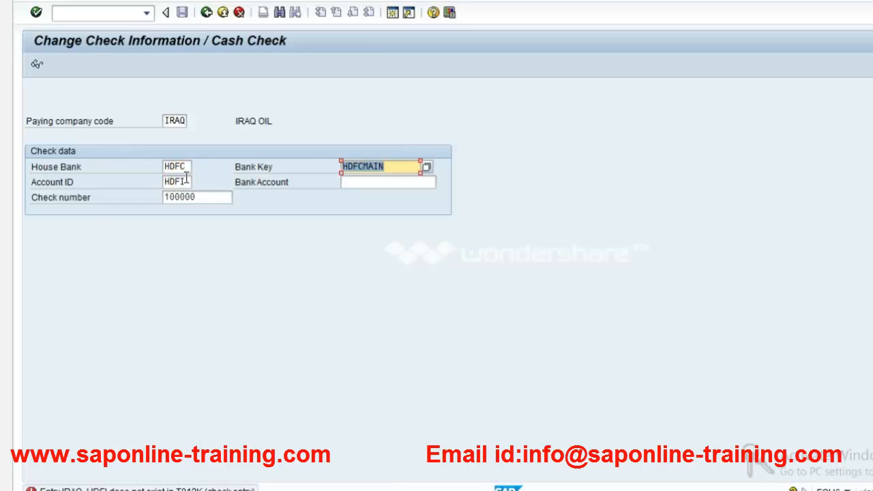
key("Tab")
key("Tab")
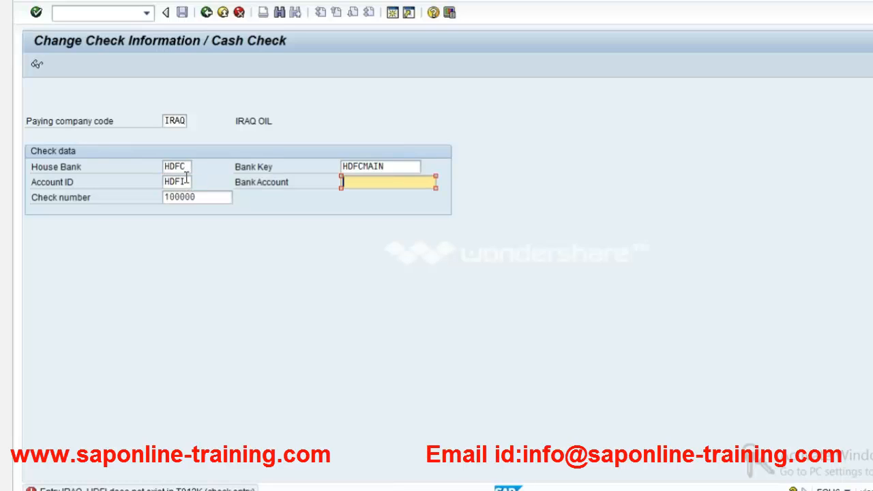
Try submitting the check selection with HDFC as the bank account, and once more with that entry erased.
type("HDFC")
key("Return")
key("Tab")
key("Tab")
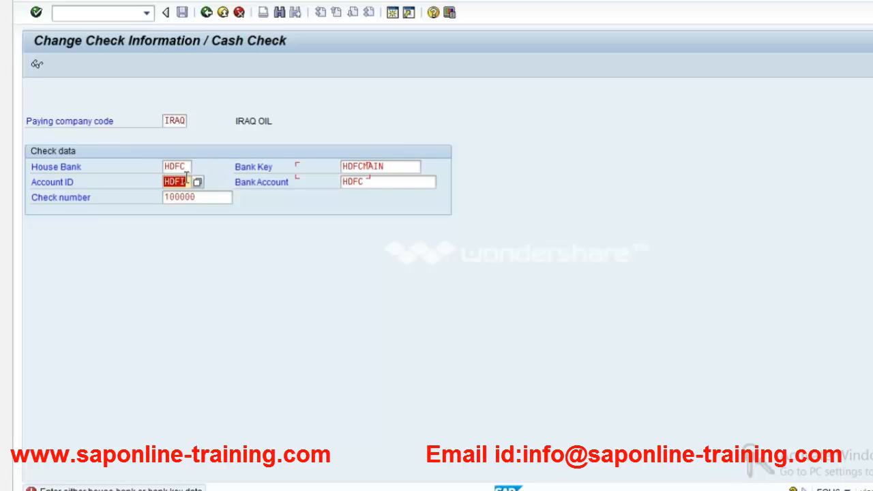
key("BackSpace")
key("Return")
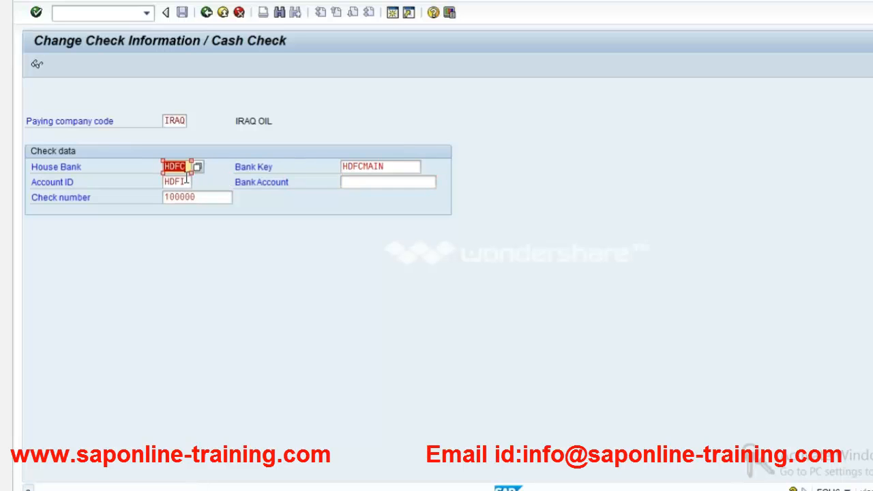
Enter HDFC as the bank account number in the HDFI bank account details, save, and return to the check selection.
left_click(345, 490)
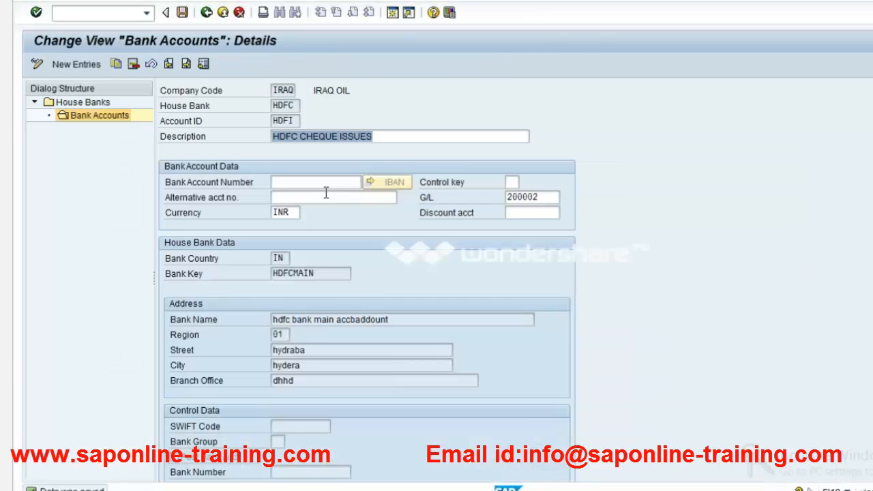
left_click(579, 440)
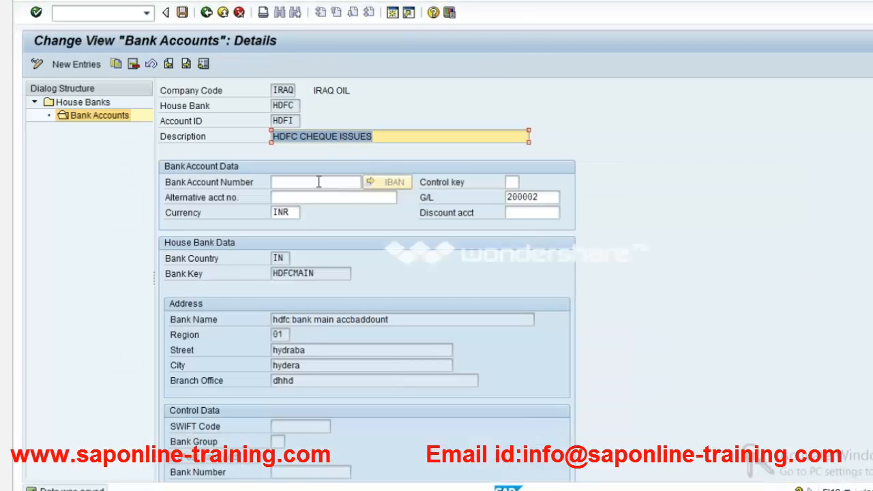
left_click(319, 182)
type("HDFC")
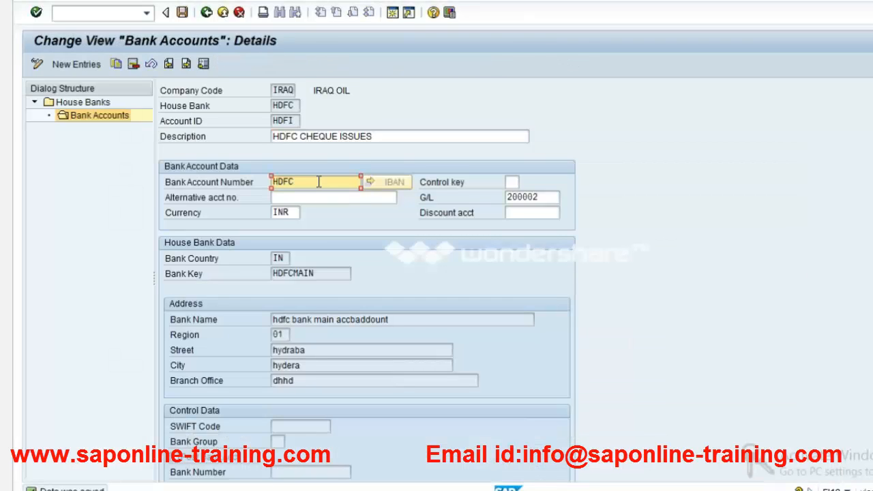
key("Return")
key("ctrl+s")
key("alt+Tab")
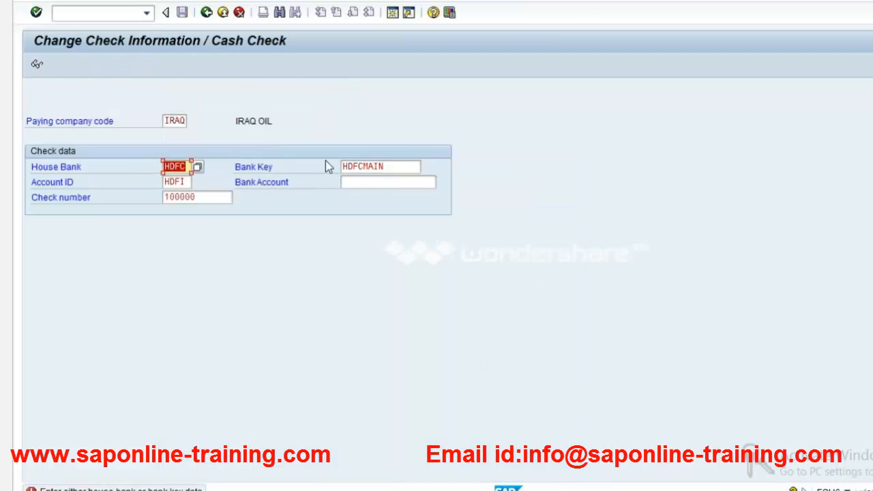
Erase the bank key HDFCMAIN and open check 100000 for house bank HDFC and account ID HDFI.
key("Tab")
key("Tab")
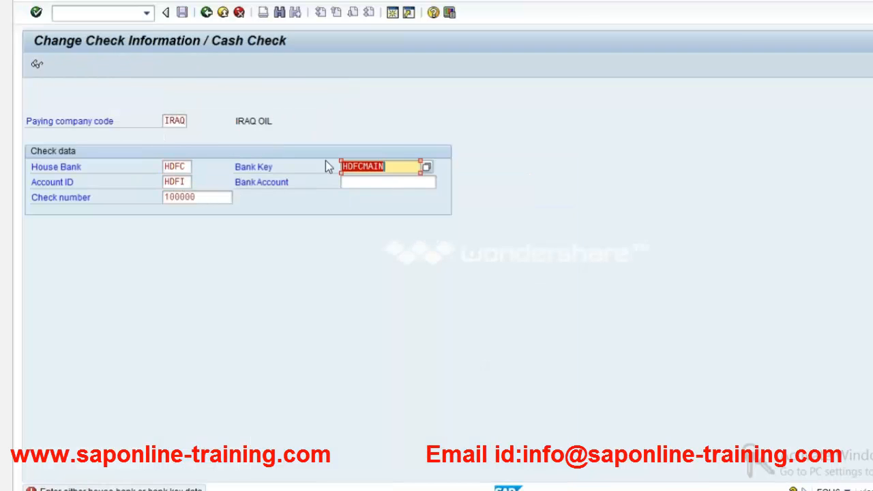
key("Delete")
key("Return")
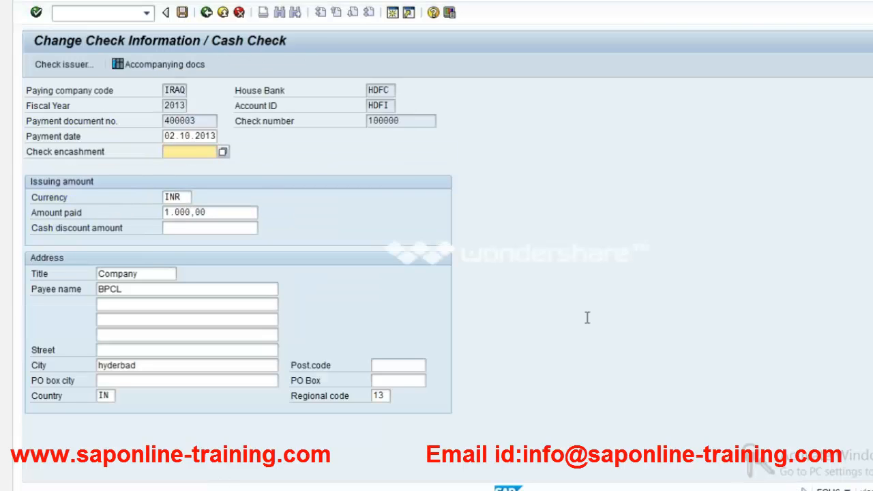
Consult the check encashment line in the Word notes and set the SAP check encashment date to 02.10.2013.
key("alt+Tab")
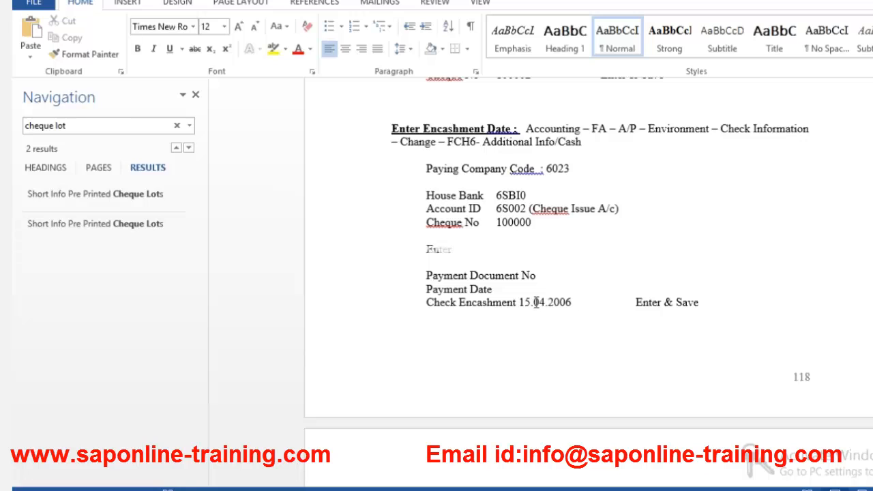
left_click_drag(536, 302, 521, 303)
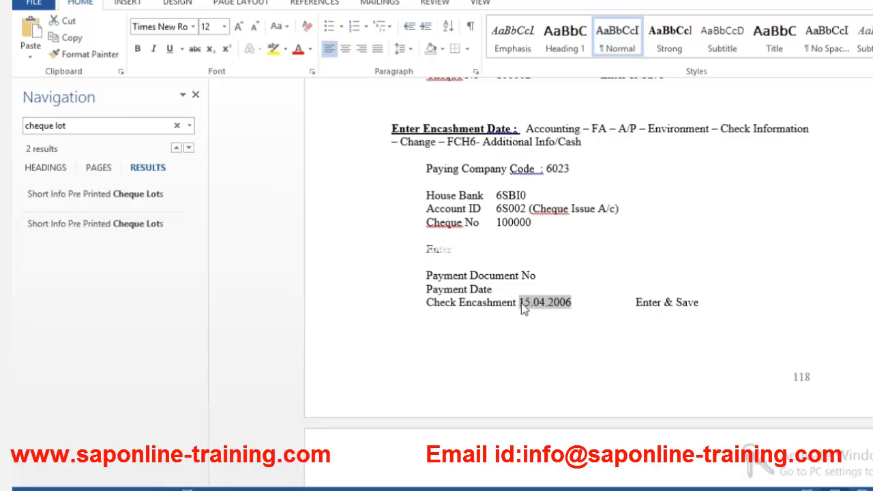
key("alt+Tab")
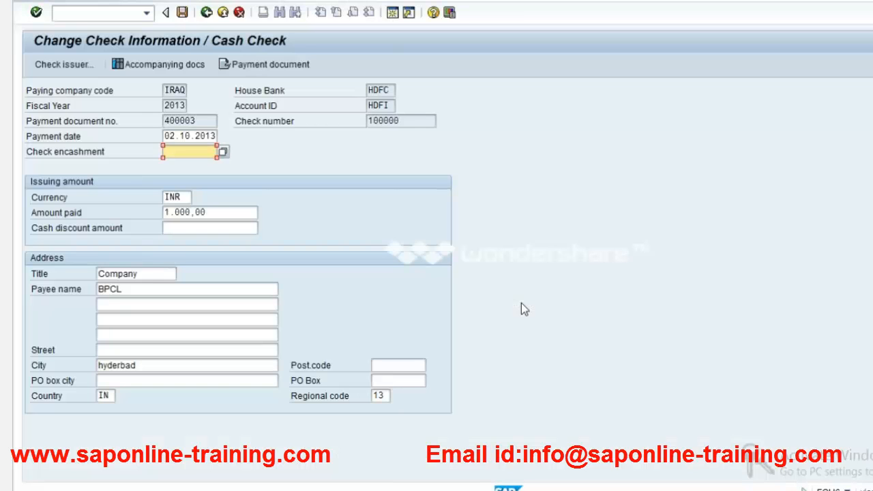
key("F4")
key("Return")
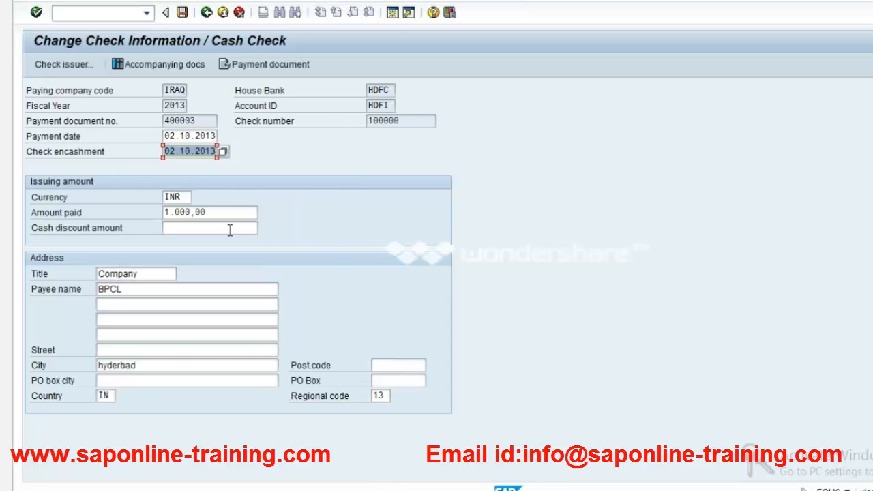
Review the instruction beside Check Encashment in the Word notes and save the cashed check information in SAP.
key("alt+Tab")
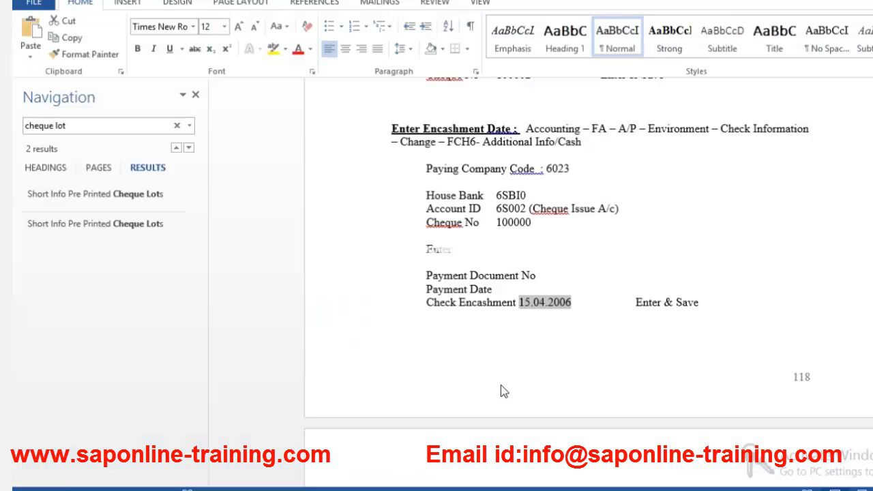
key("alt+Tab")
left_click(236, 227)
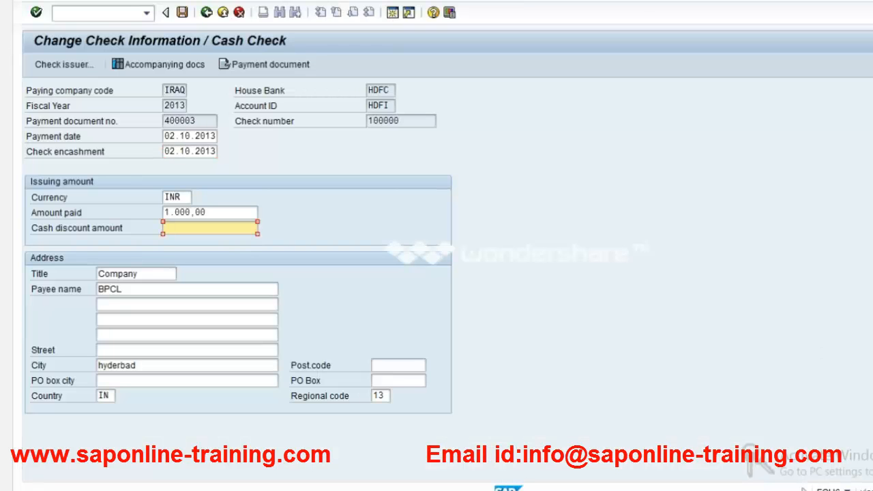
key("alt+Tab")
scroll(634, 196, "down", 3)
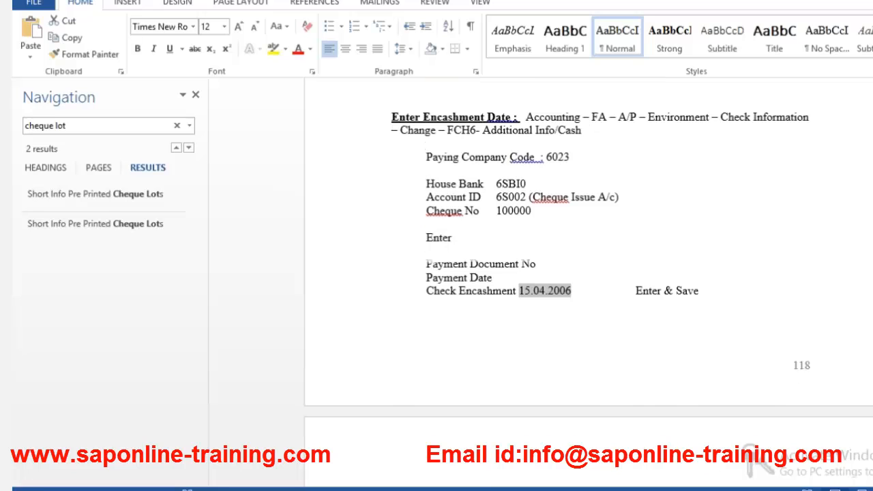
scroll(634, 195, "down", 1)
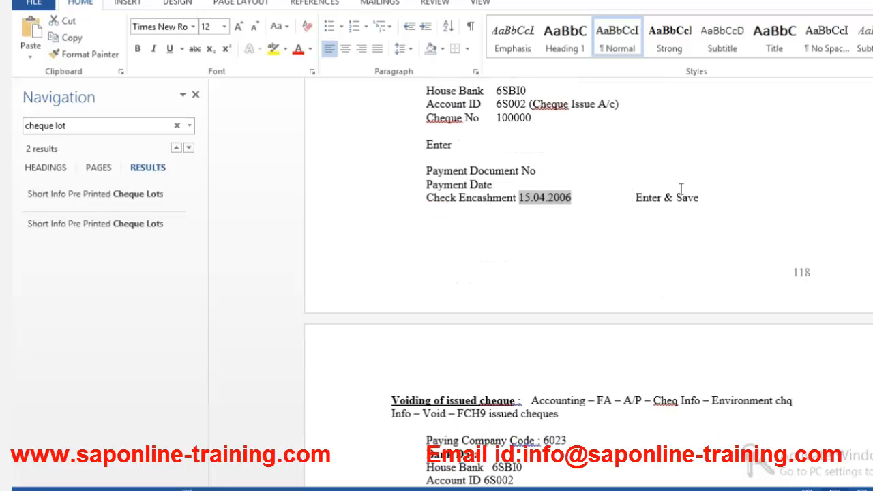
left_click_drag(635, 195, 696, 193)
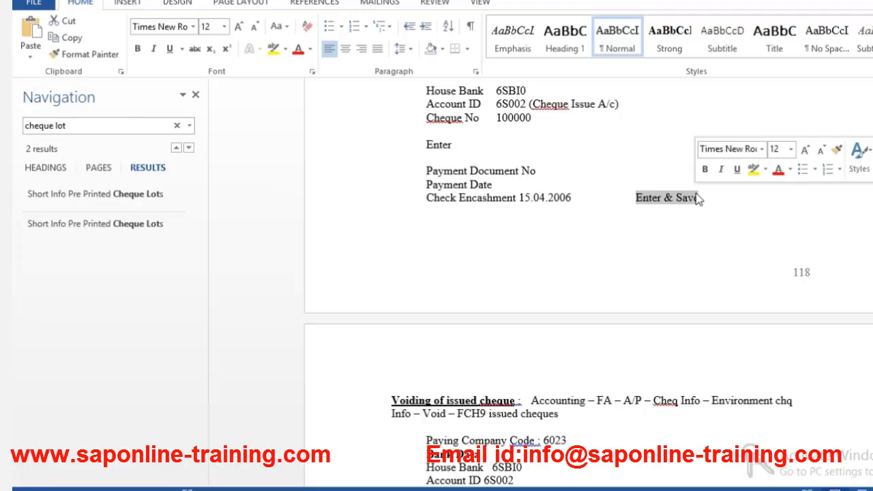
key("alt+Tab")
key("ctrl+s")
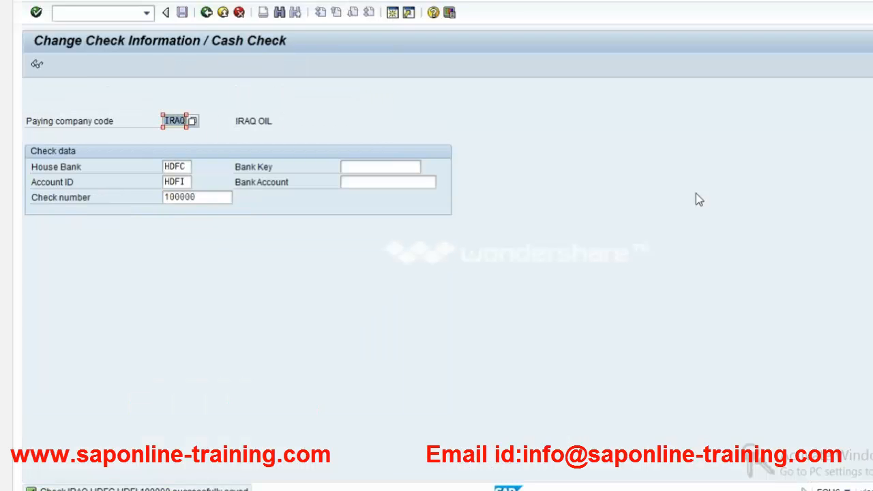
Read the Word notes on voiding issued cheques, cancelling unused cheques and displaying the cheque register.
key("alt+Tab")
left_click(589, 417)
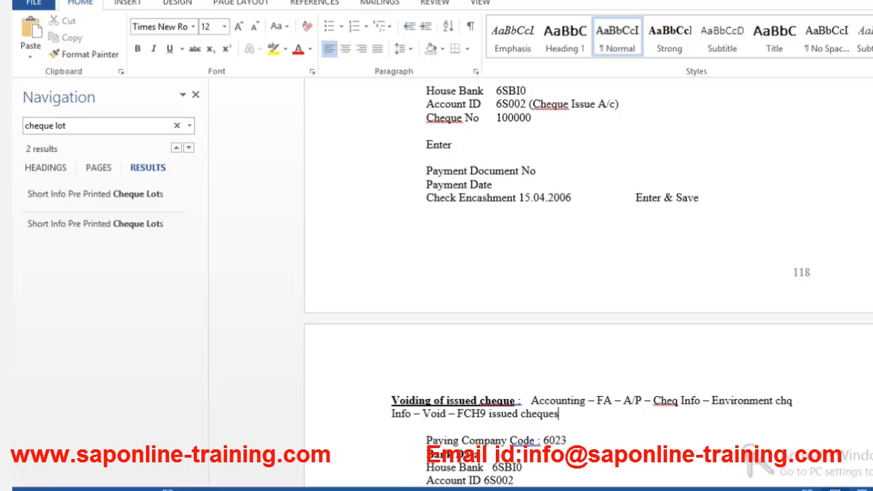
scroll(588, 281, "down", 3)
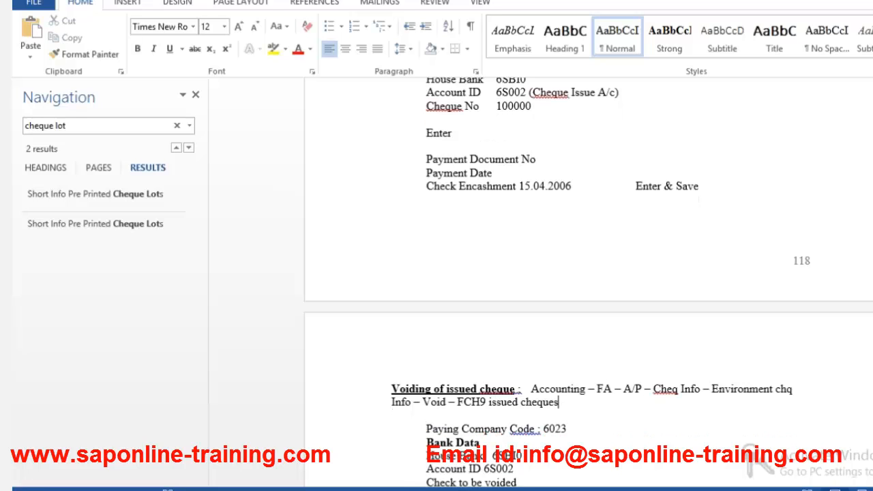
scroll(588, 281, "down", 2)
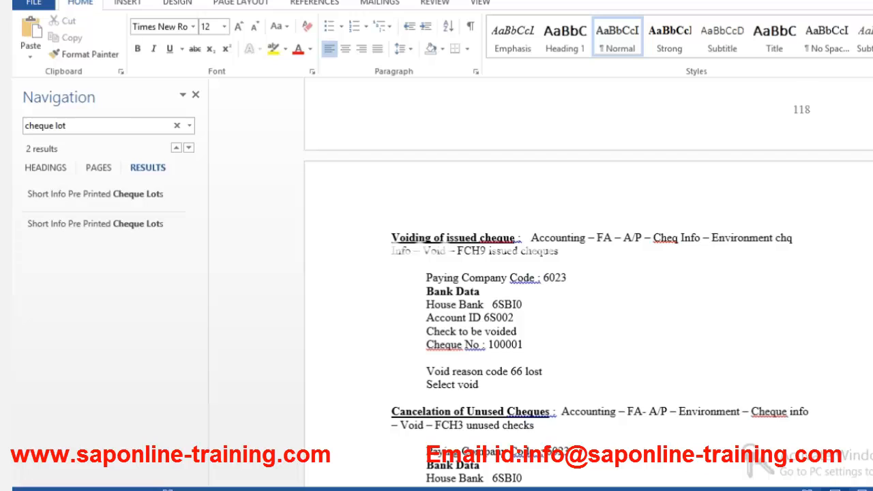
scroll(699, 286, "down", 2)
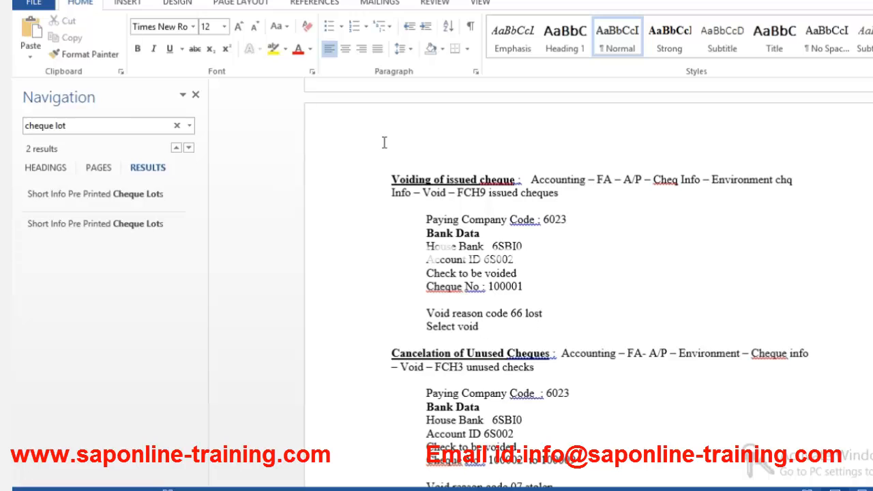
left_click_drag(383, 142, 518, 331)
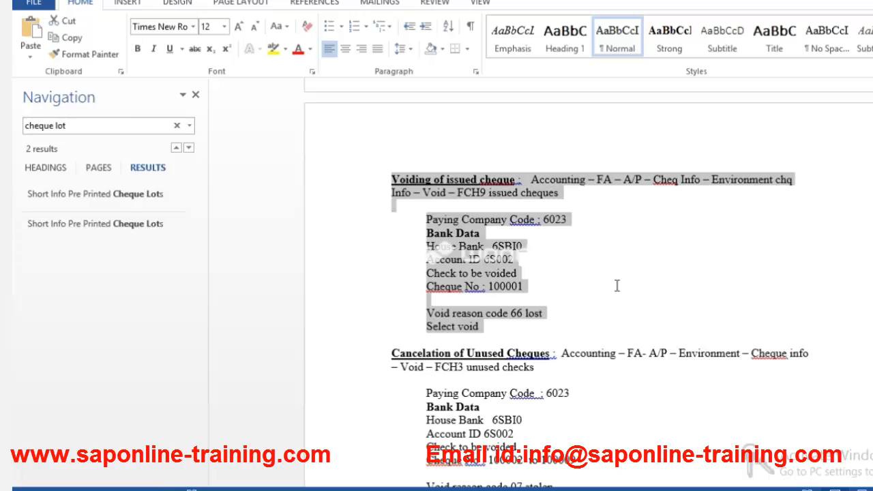
left_click(559, 370)
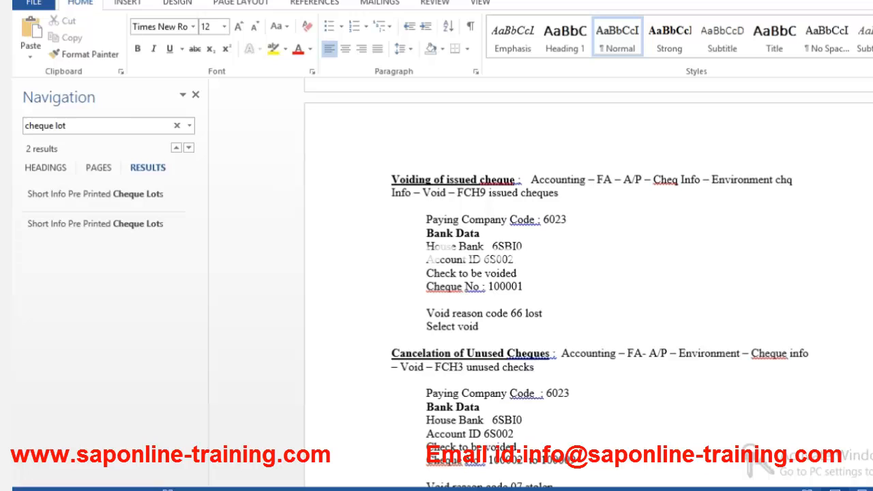
scroll(587, 283, "down", 3)
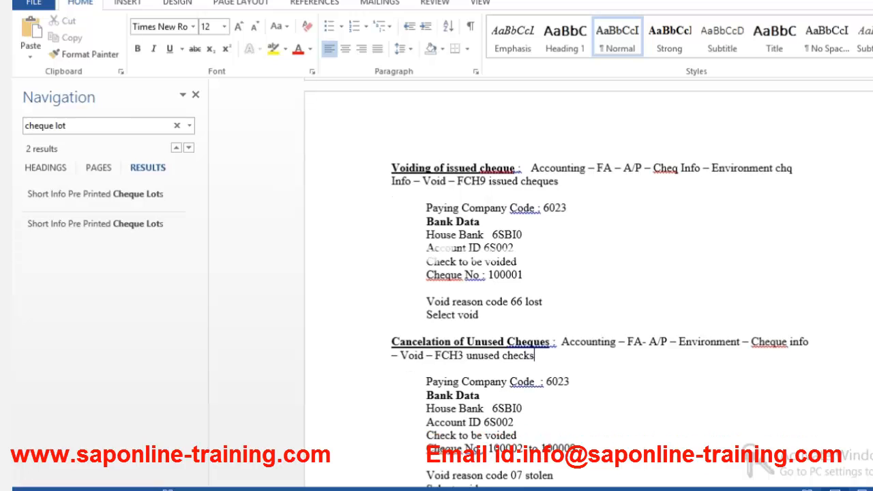
scroll(587, 283, "down", 3)
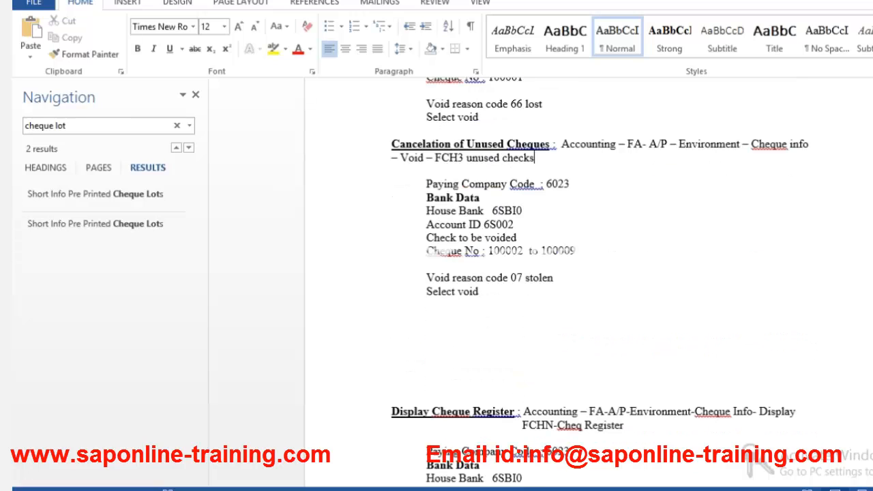
scroll(502, 199, "down", 6)
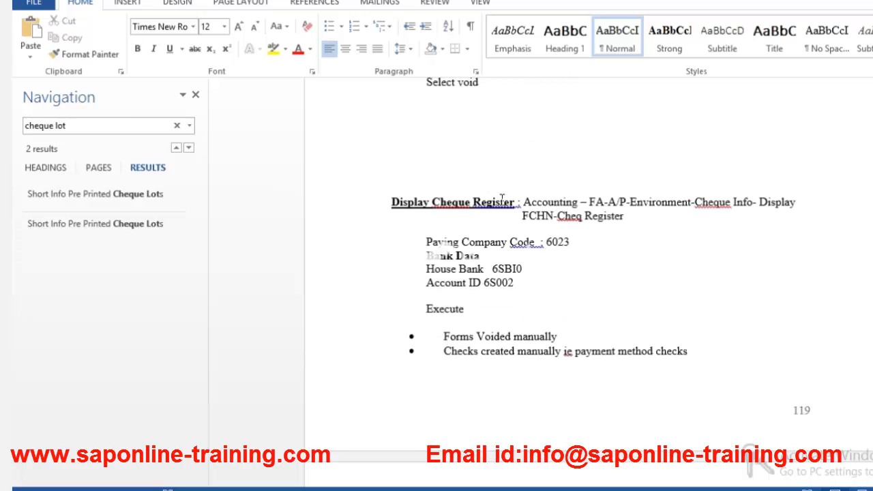
Find the cheque register transaction code in the notes and start transaction FCHN in SAP.
left_click(502, 201)
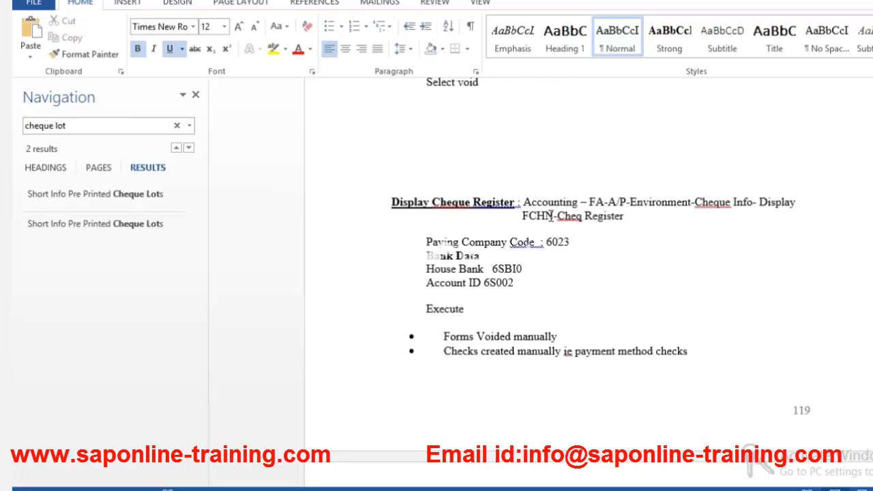
double_click(551, 215)
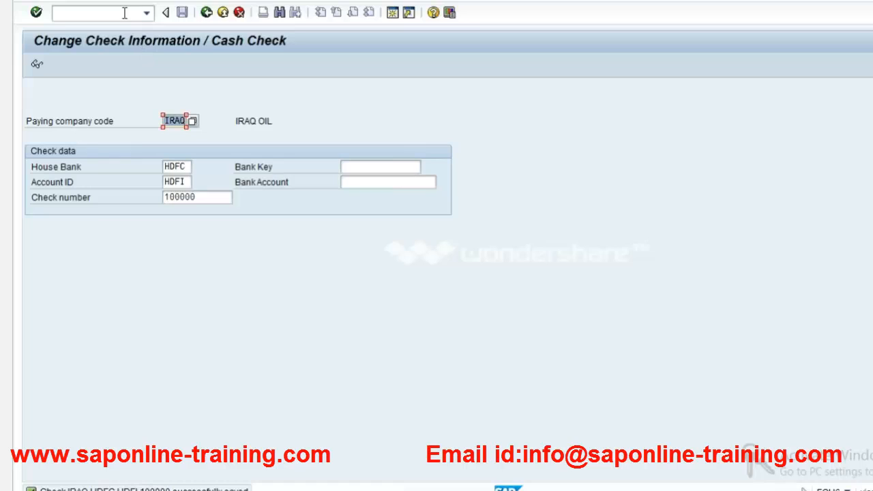
left_click(125, 13)
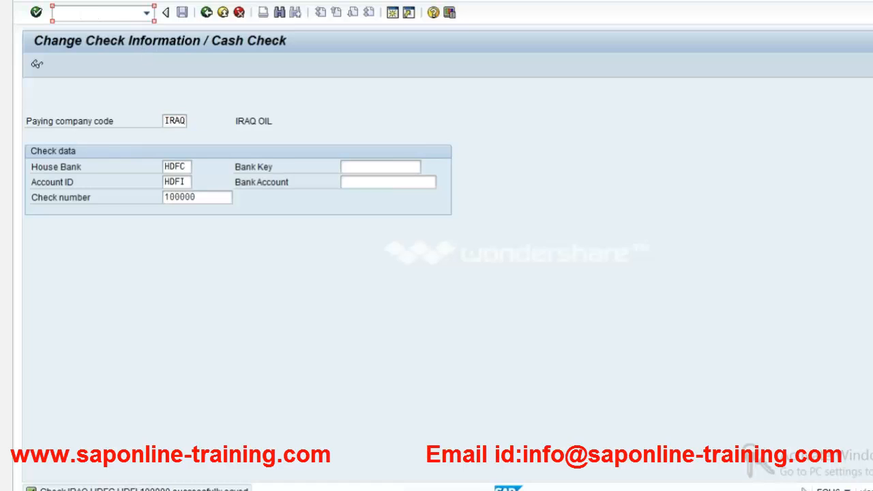
type("/NFCHN")
key("Return")
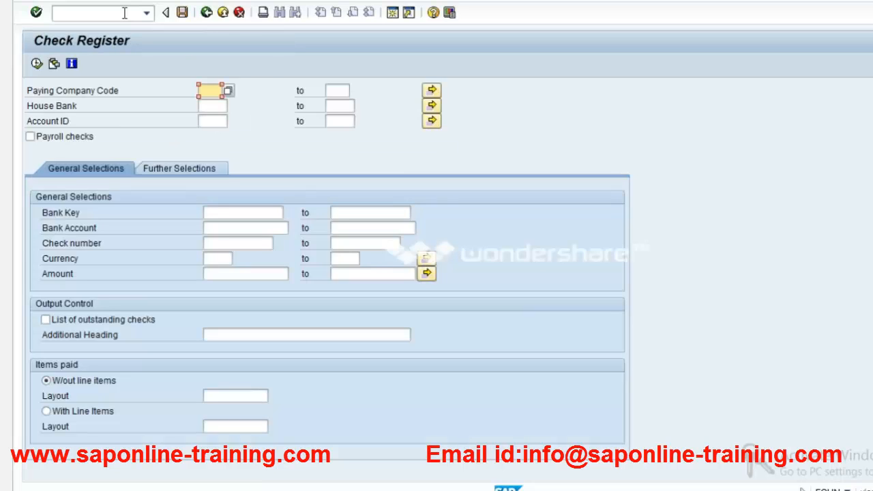
Run the check register for paying company code IRAQ, house bank HDFC and account ID HDFI.
type("IRAQ")
key("Tab")
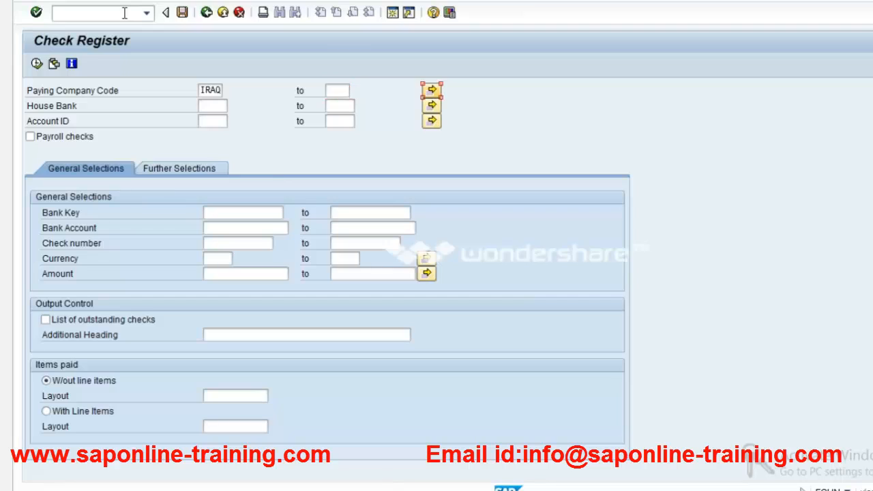
key("Tab")
type("HDFC")
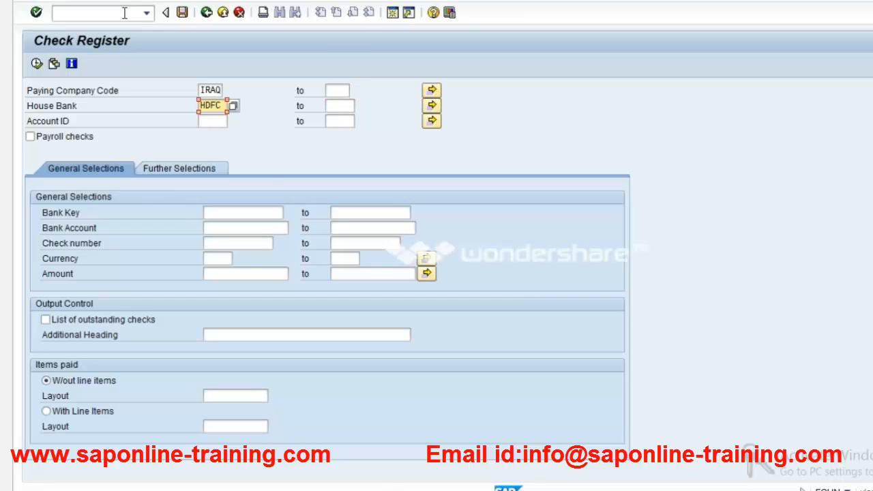
key("Tab")
key("Tab")
key("Tab")
type("HDF")
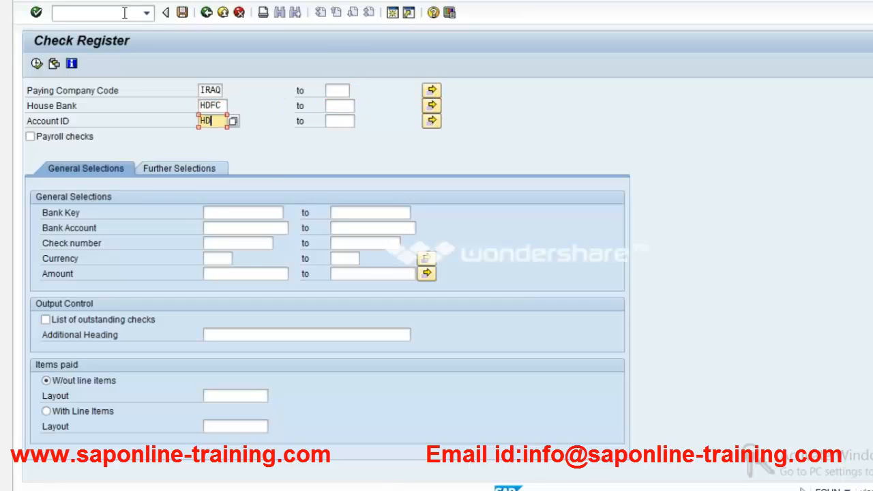
type("I")
left_click(43, 67)
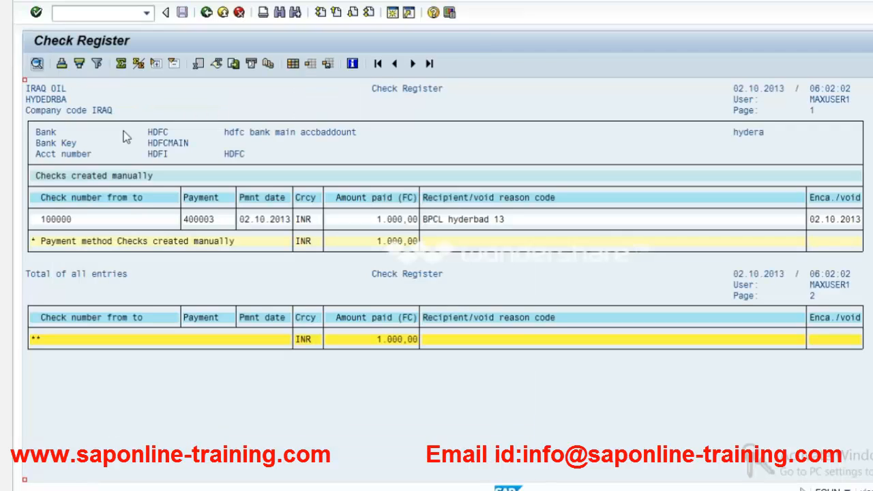
Examine the check number and payment document of the manually created check in the check register.
left_click(44, 220)
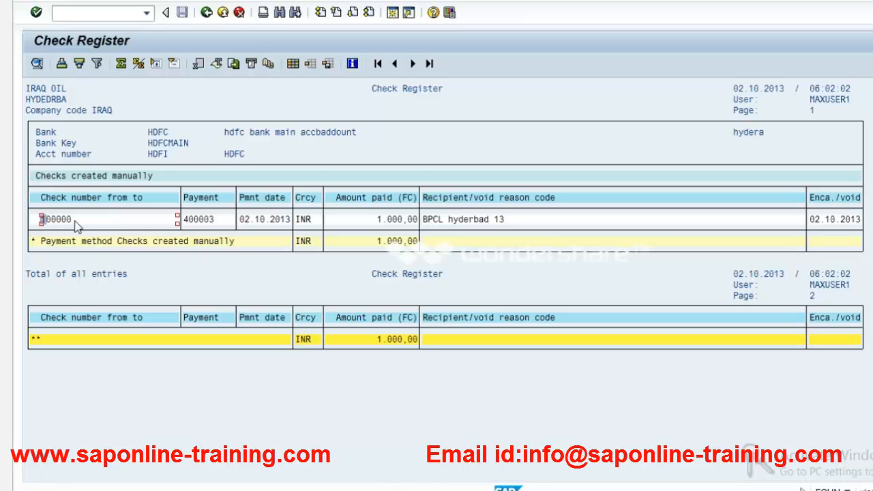
left_click(208, 222)
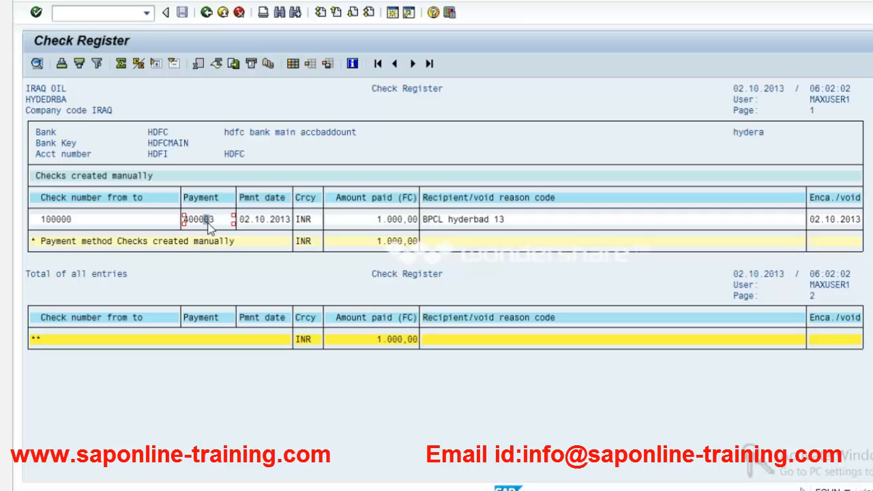
Switch to the Word notes and find the transaction code for voiding issued cheques.
key("alt+Tab")
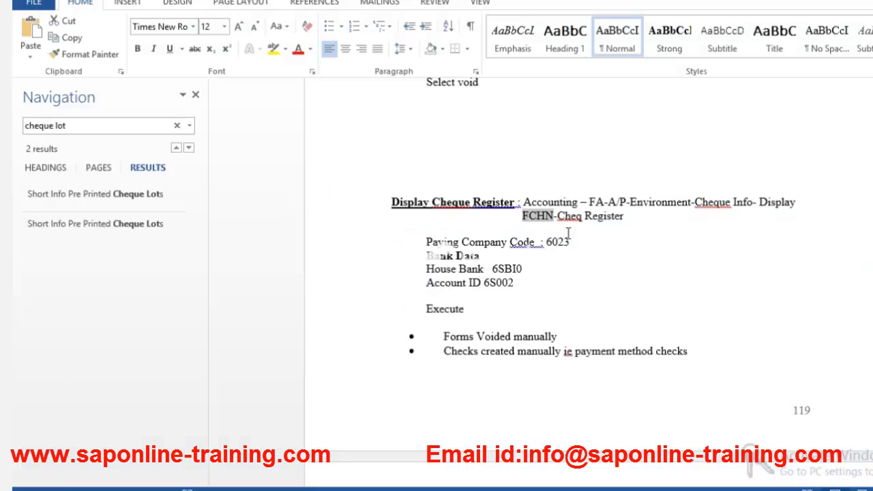
left_click(656, 199)
key("Up")
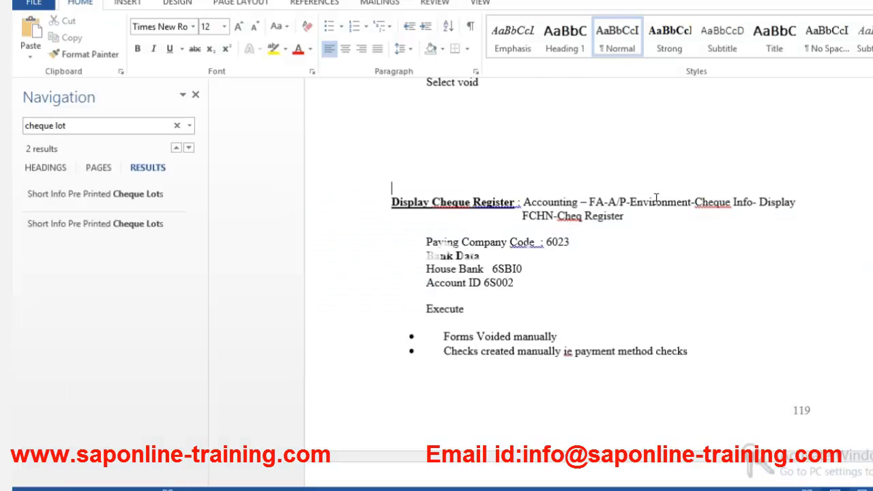
key("Up")
key("Up")
key("Up")
key("Up")
key("Up")
key("Up")
key("Up")
key("Up")
key("Up")
key("Up")
key("Up")
key("Up")
key("Up")
key("Up")
key("Up")
key("Up")
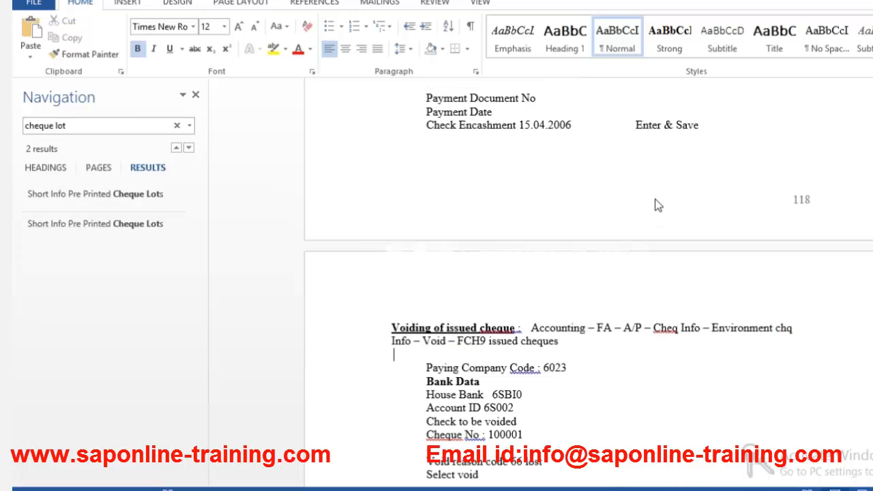
key("Down")
key("Down")
key("Down")
key("Down")
key("Down")
key("Down")
key("Down")
key("Down")
key("Down")
key("Down")
key("Down")
key("Down")
key("Down")
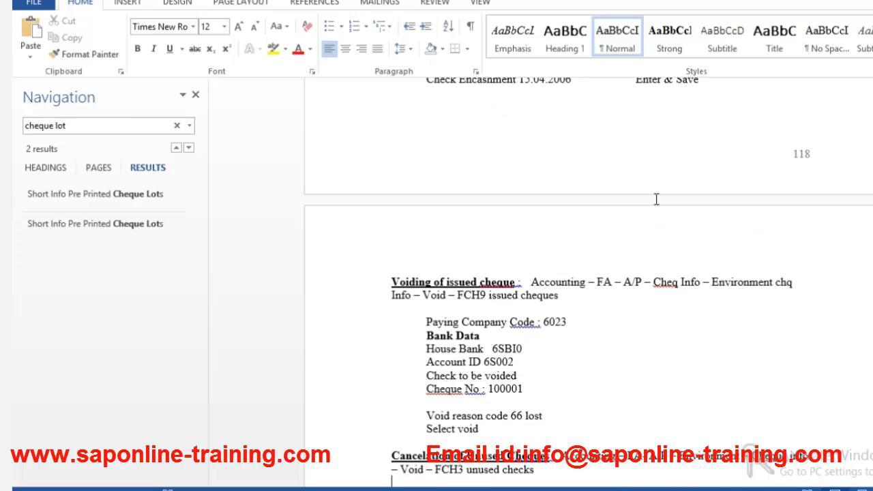
type("Paying Company Code : 6023 Bank Data")
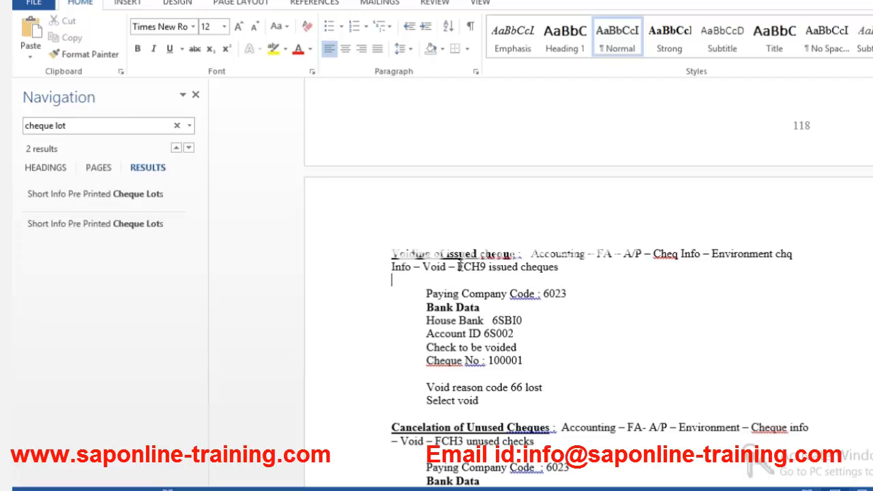
left_click_drag(458, 266, 486, 270)
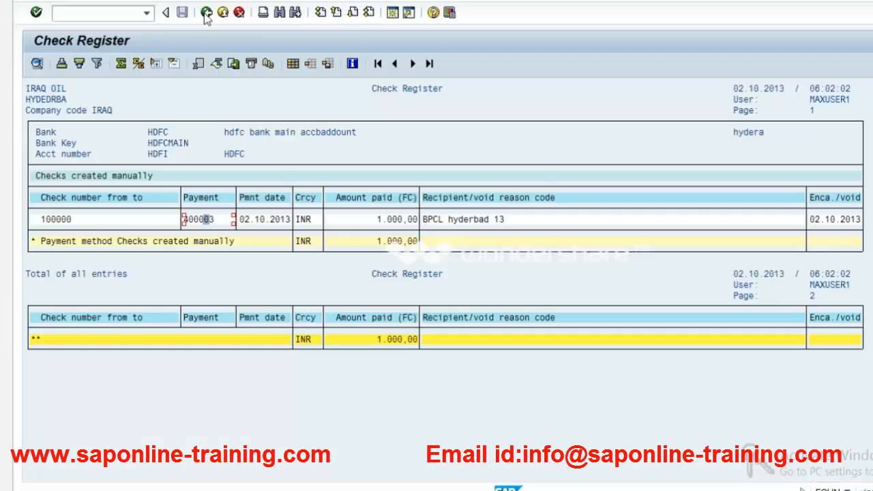
Return to SAP, leave the check register and start FCH9 - Issued Checks from the Void transactions.
left_click(206, 15)
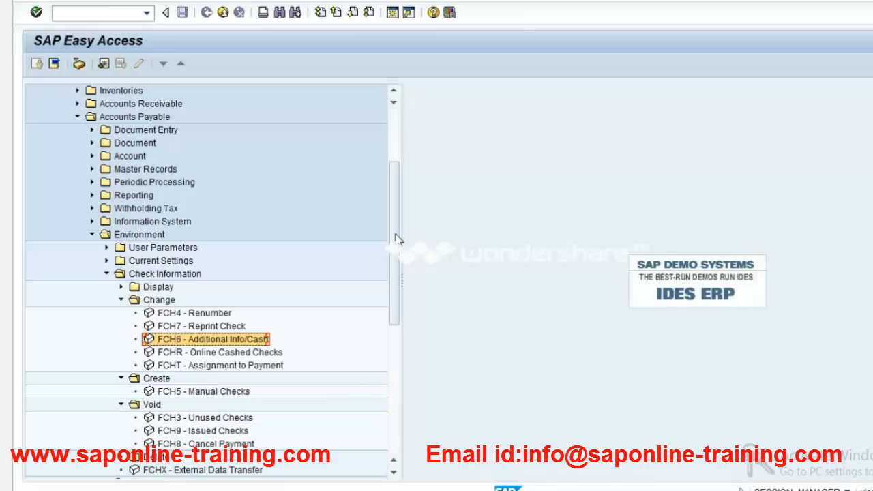
scroll(398, 291, "down", 4)
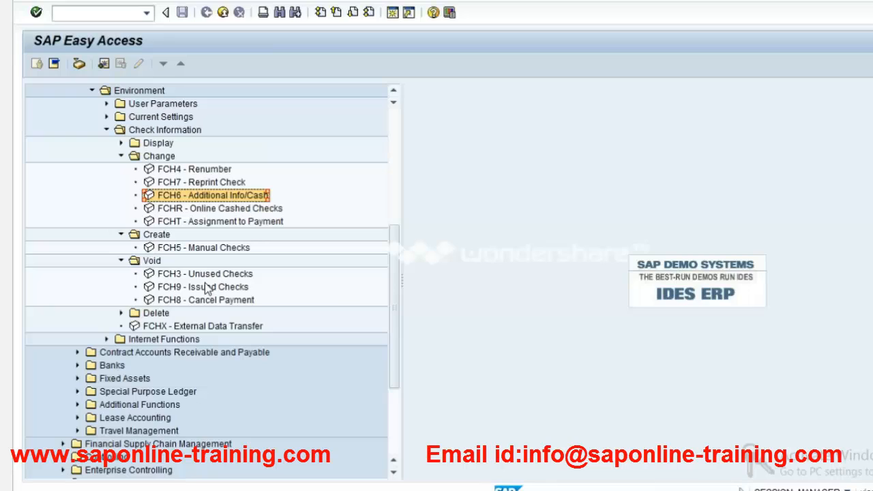
left_click(207, 287)
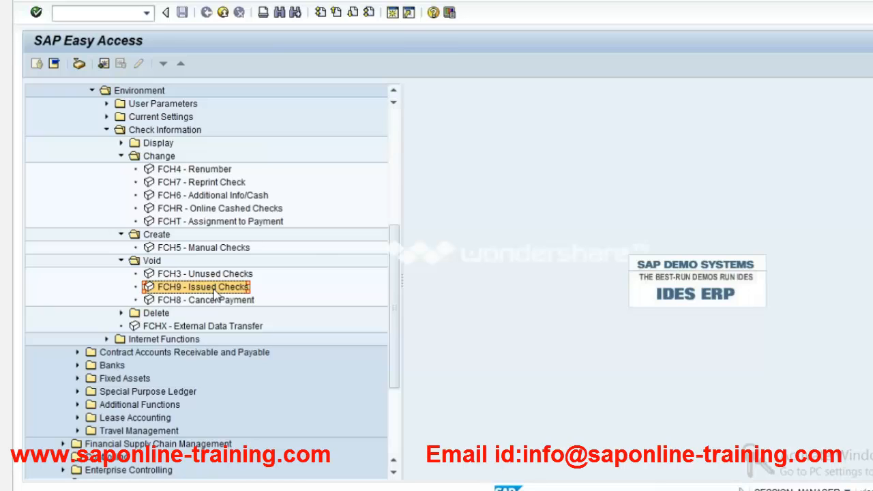
double_click(214, 290)
Enter check number 100000 as the check to void, with void reason code 07 (Stolen).
left_click(197, 227)
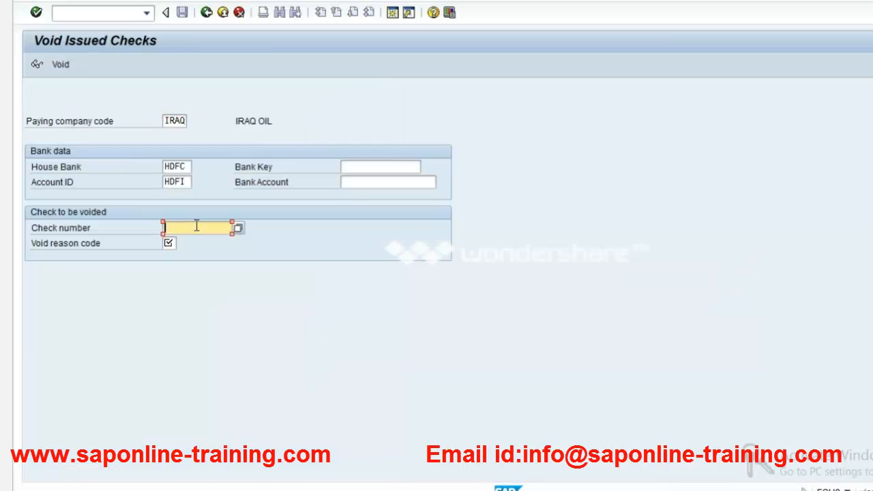
type("100000")
key("Tab")
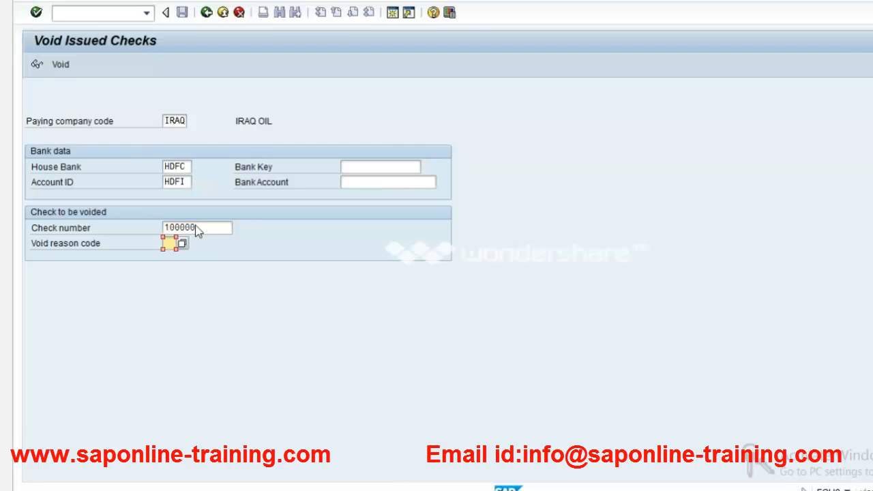
key("F4")
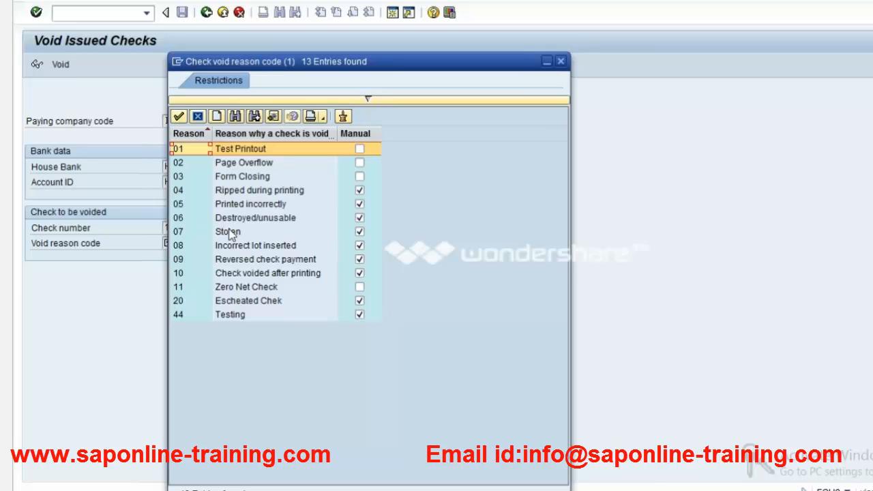
left_click(223, 193)
left_click(226, 206)
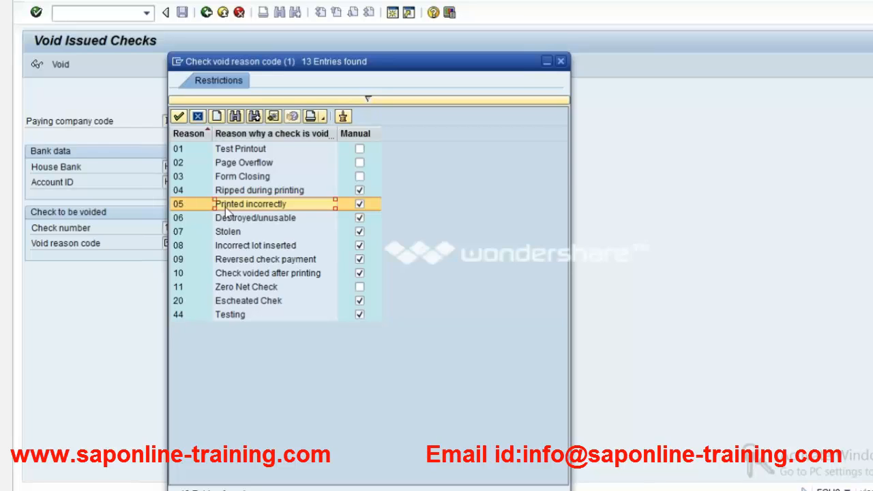
double_click(226, 230)
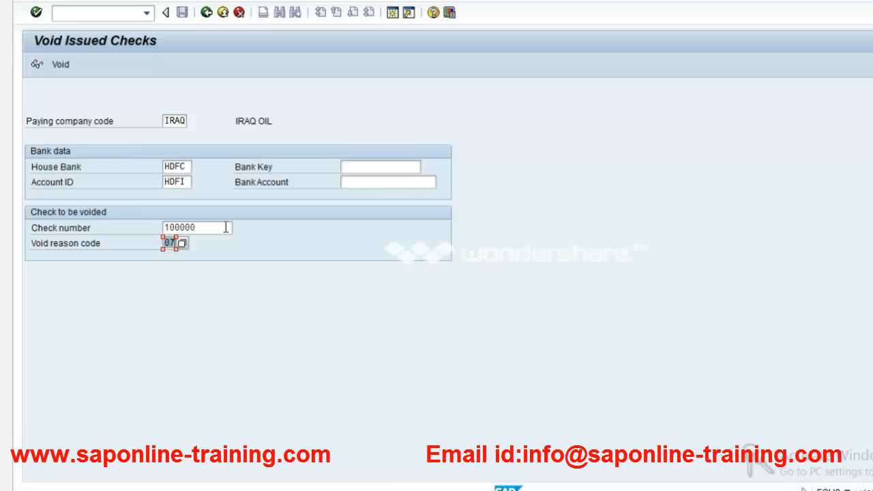
Compare the void reason with the Word notes and try to void issued check 100000 in SAP.
key("alt+Tab")
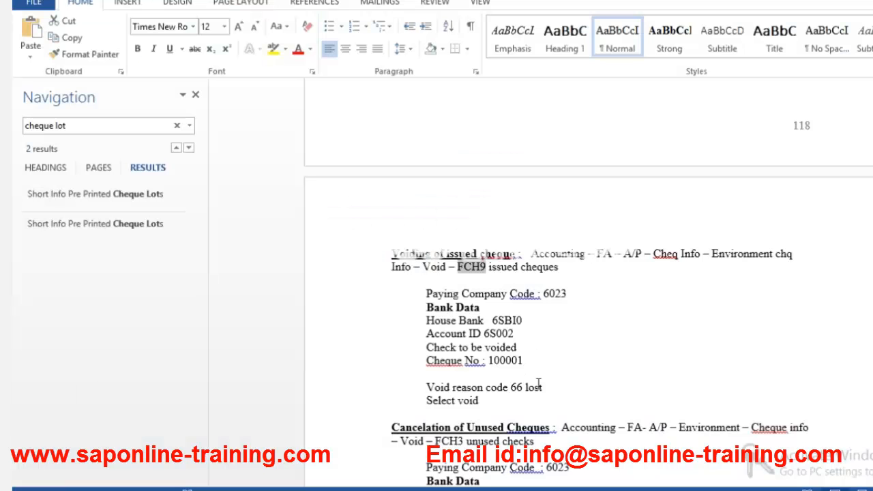
key("alt+Tab")
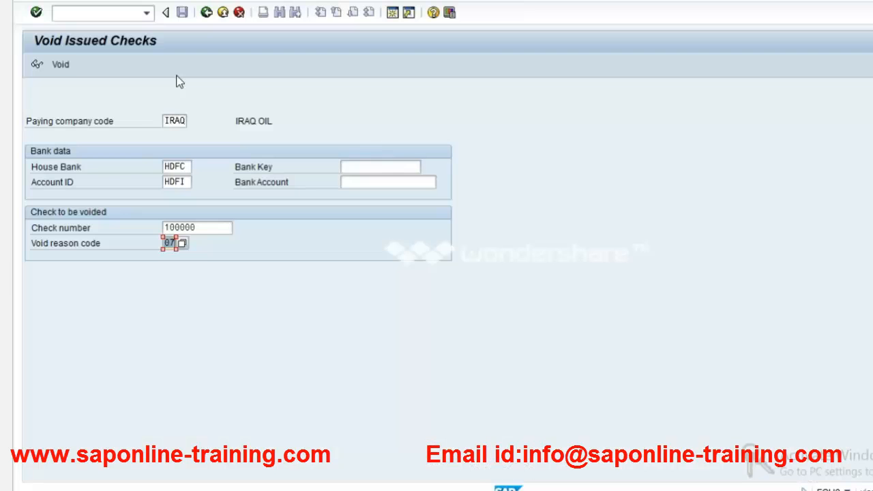
left_click(62, 64)
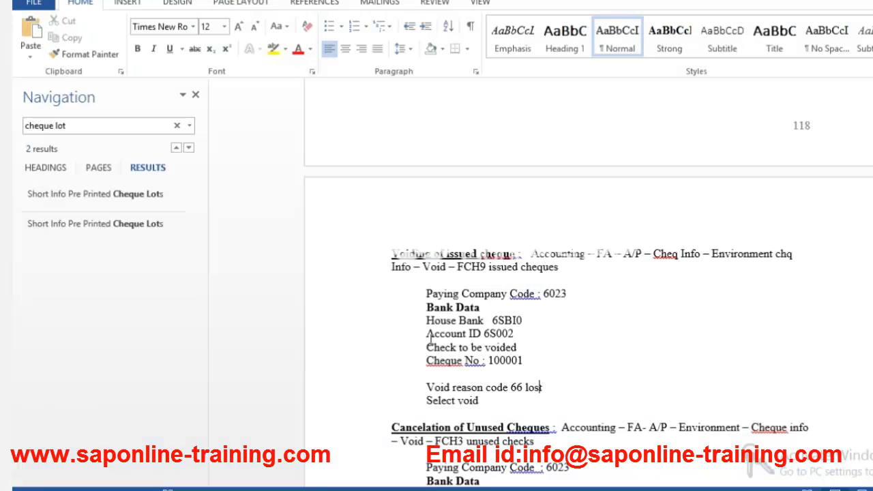
Review the Enter Encashment Date section of the Word notes, from the FCH6 path to the check encashment line.
left_click(431, 339)
key("Up")
key("Up")
key("Up")
key("Up")
key("Up")
key("Up")
key("Up")
key("Up")
key("Up")
key("Up")
key("Up")
key("Up")
key("Up")
key("Up")
key("Up")
key("Up")
key("Up")
key("Up")
key("Up")
key("Up")
key("Up")
key("Up")
key("Up")
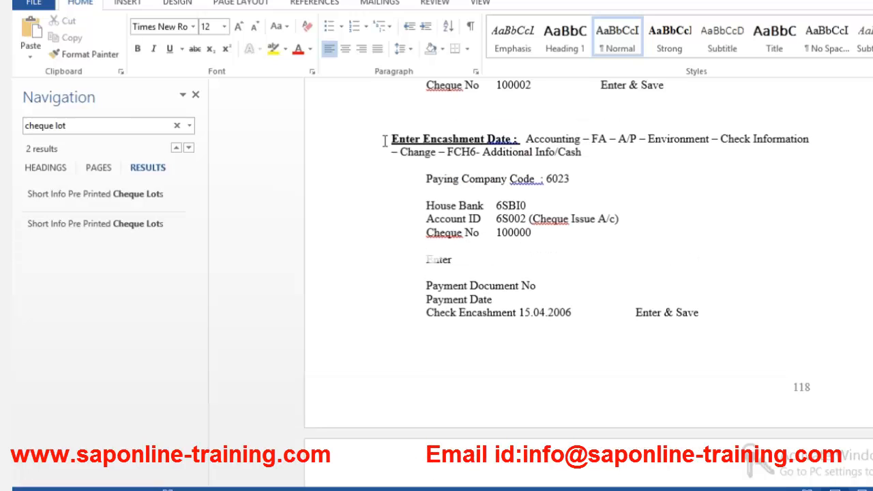
left_click(392, 138)
left_click(702, 311, "shift")
left_click(702, 310)
left_click(402, 145, "shift")
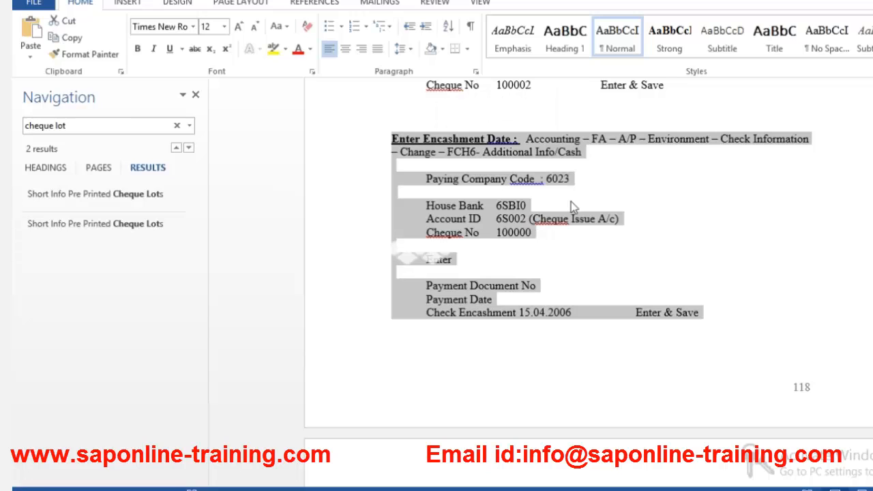
left_click(469, 154)
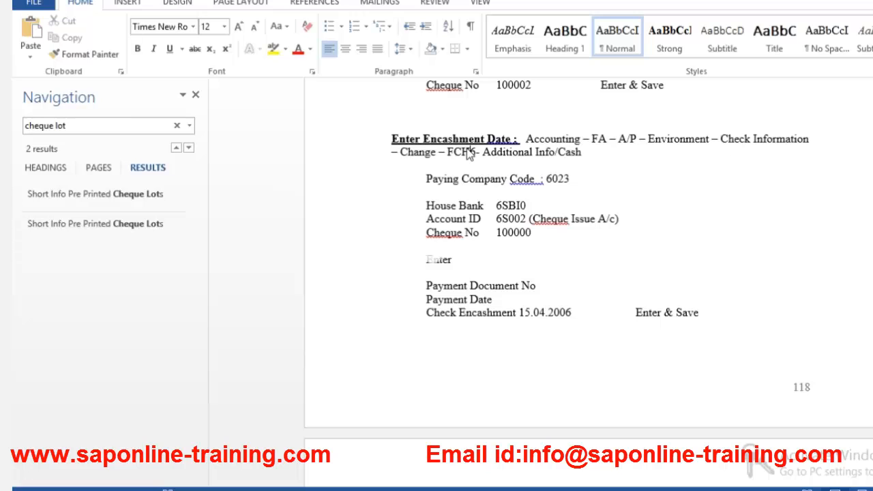
Find the transaction code for cancelling unused cheques in the Word notes and start FCH3 - Unused Checks in SAP.
left_click(571, 328)
scroll(573, 328, "down", 7)
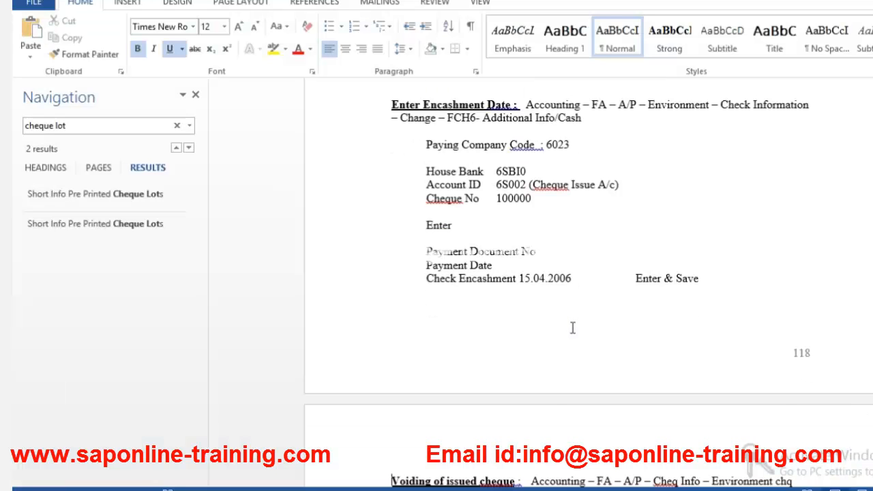
scroll(573, 328, "down", 3)
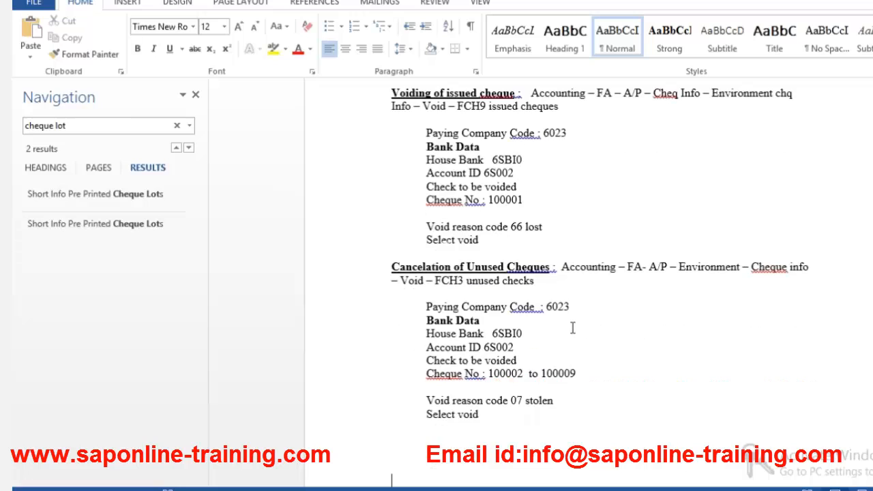
scroll(573, 328, "down", 1)
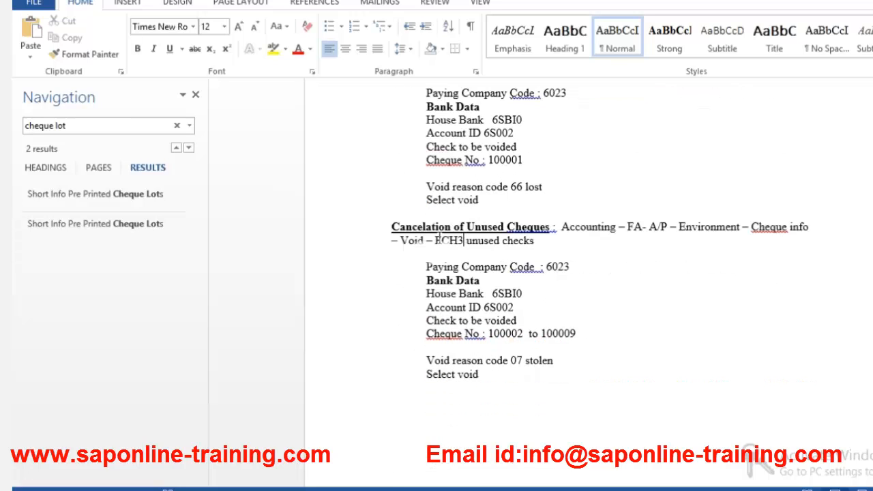
double_click(440, 239)
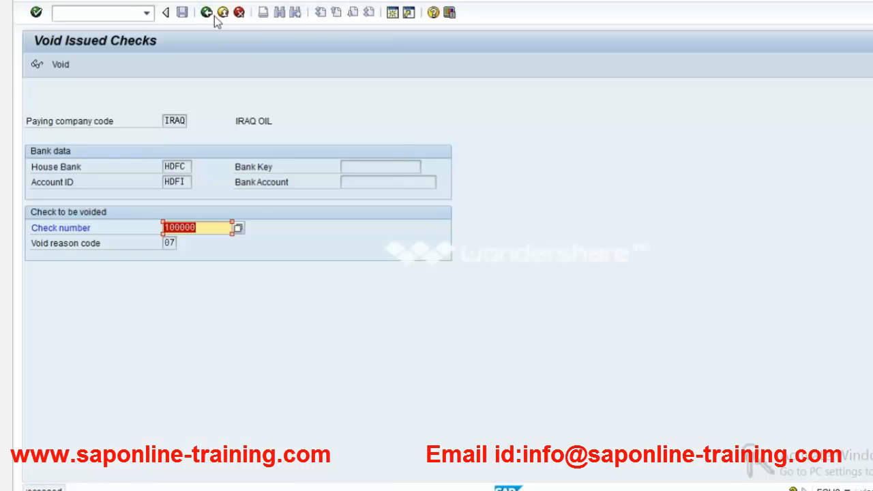
left_click(239, 13)
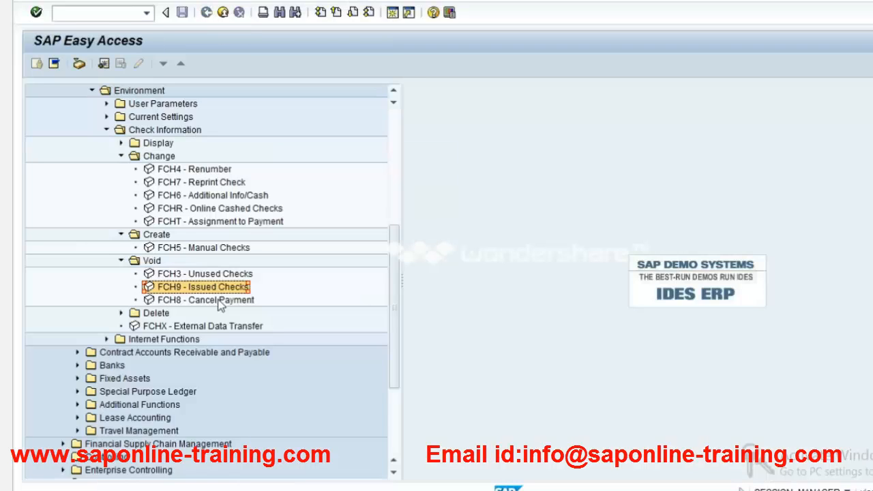
double_click(211, 275)
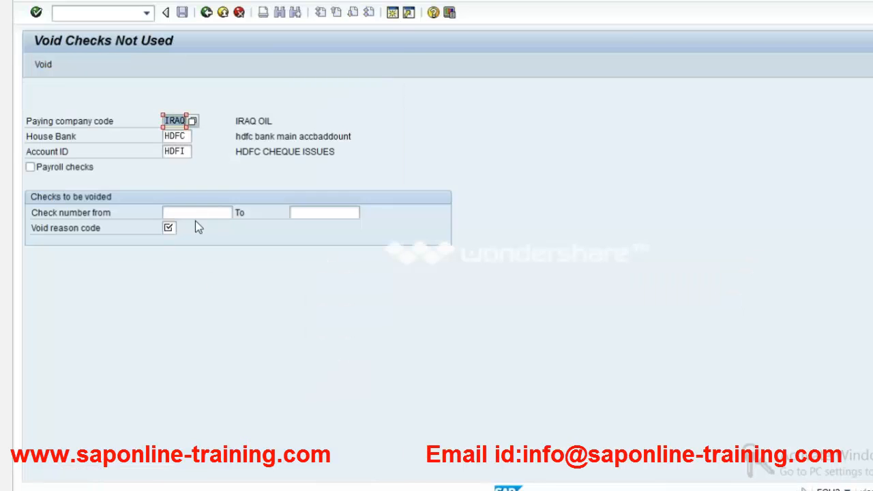
Specify unused checks 100002 to 100009 for voiding, with void reason code 06 (Destroyed/unusable).
left_click(208, 214)
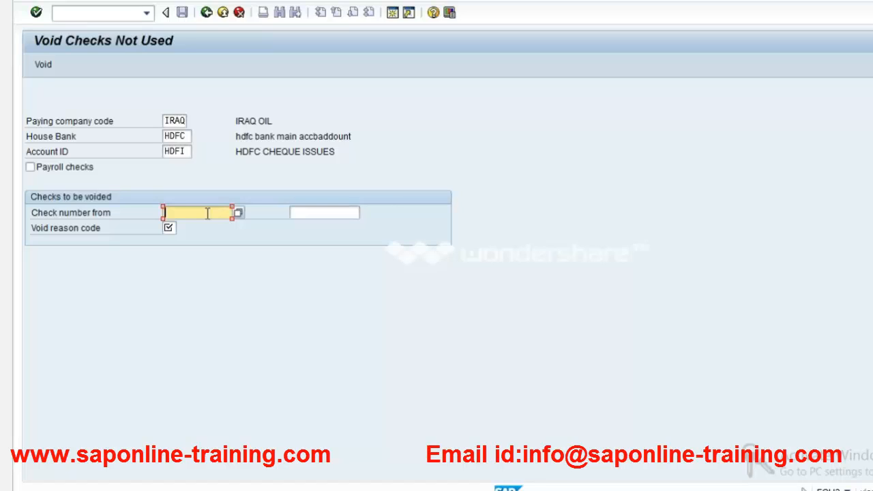
type("100002")
key("Tab")
type("100009")
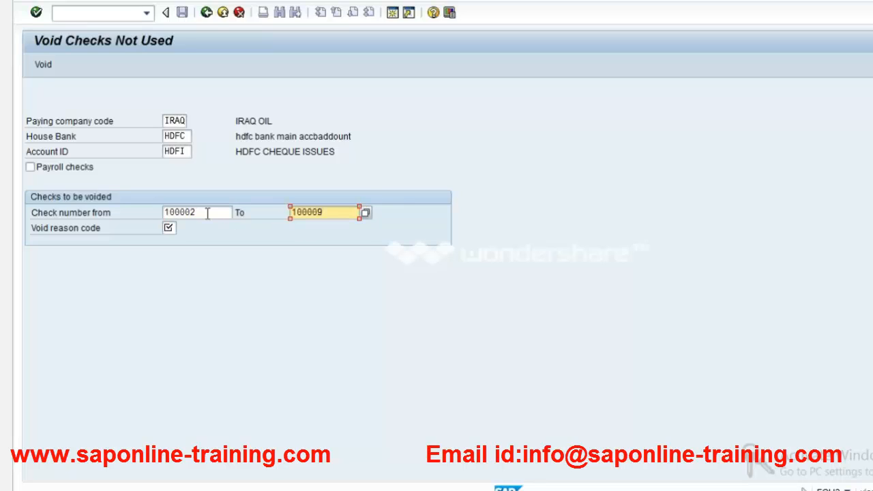
key("Tab")
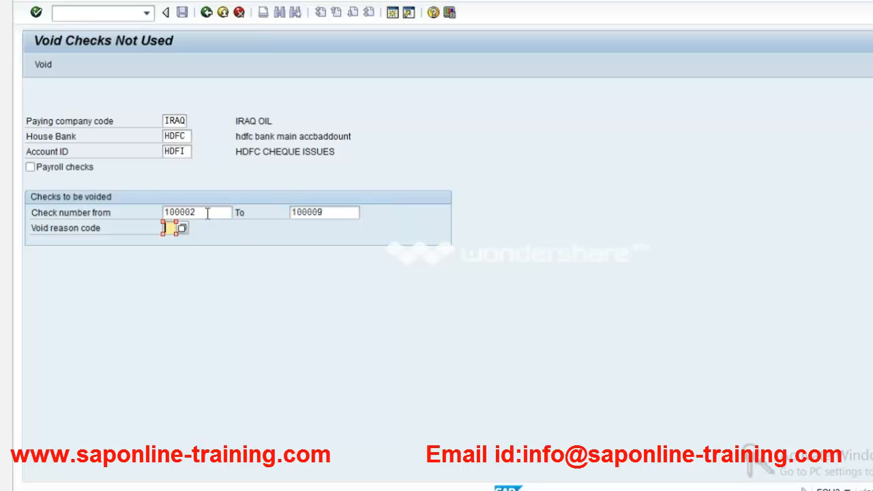
key("F4")
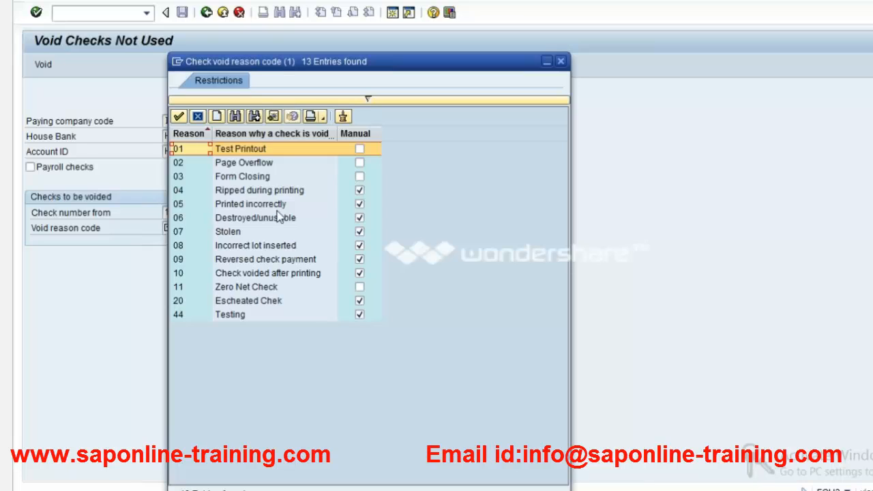
double_click(232, 219)
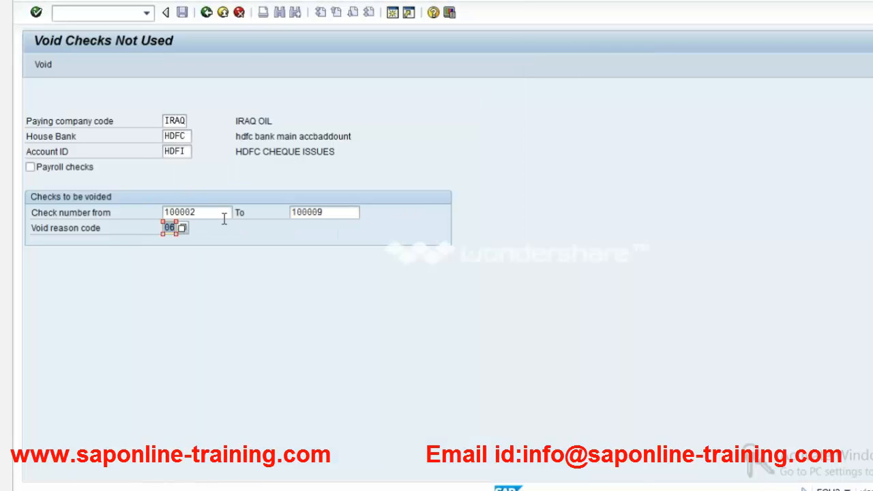
Review the check number range and void reason code entered for the unused checks.
left_click(223, 216)
left_click(339, 211)
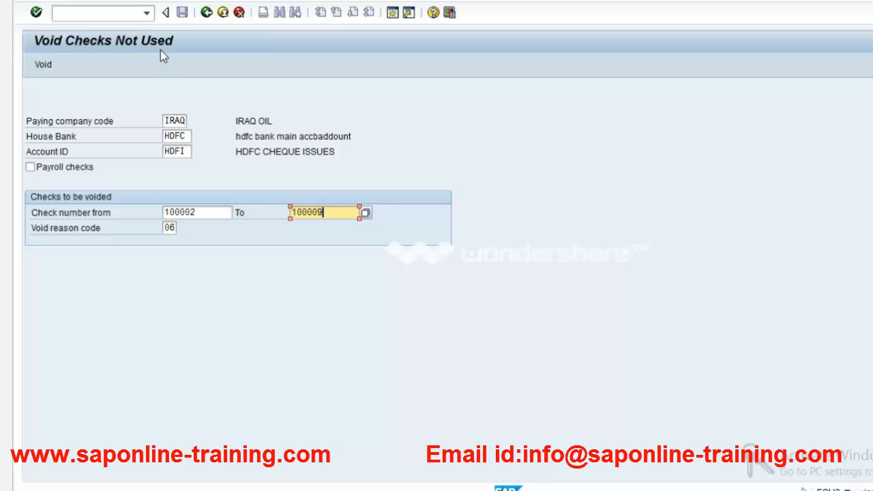
left_click(208, 212)
left_click(347, 212)
left_click(176, 227)
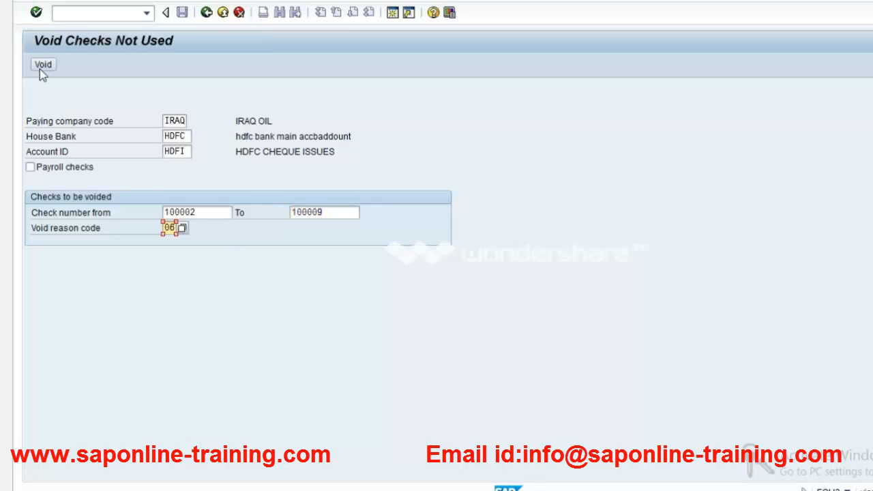
Void the unused checks 100002 to 100009 with the entered reason code.
left_click(39, 69)
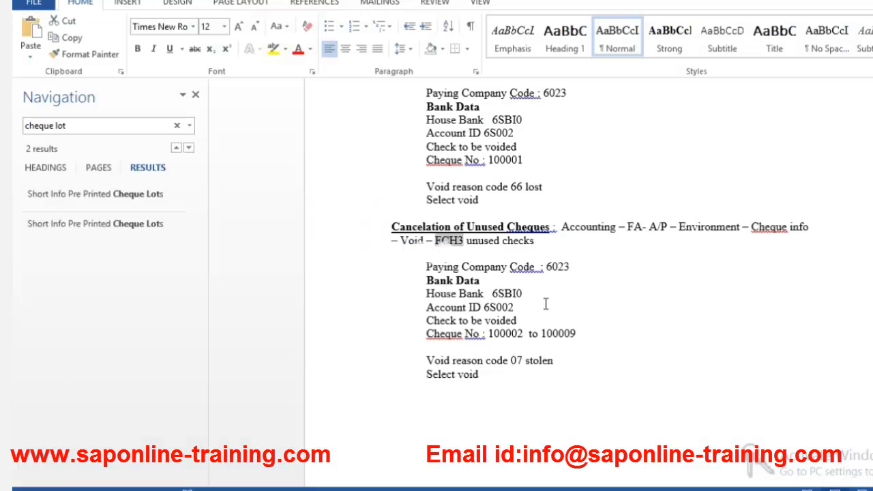
Look through the Word notes from the unused cheque cancellation to Display Cheque Register, and back up to Voiding of issued cheque.
key("Down")
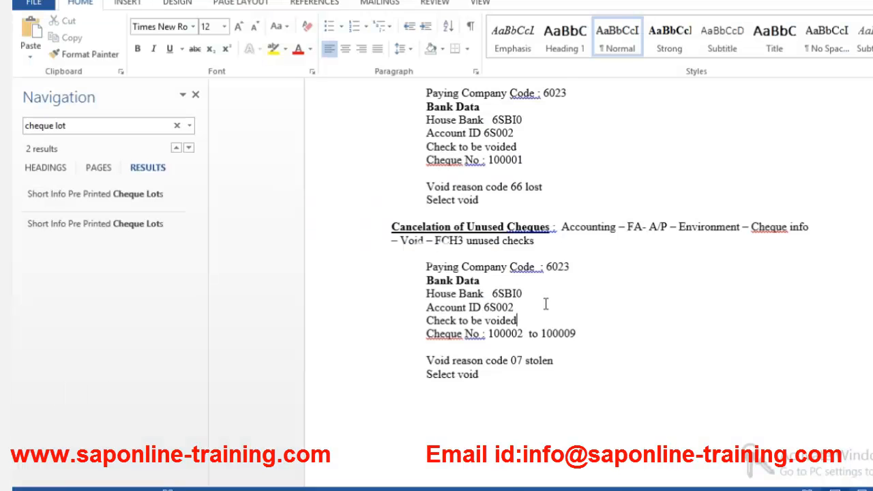
key("Down")
key("Down")
key("Down")
key("Down")
key("Down")
key("Down")
key("Down")
key("Down")
key("Down")
key("Down")
key("Down")
key("Down")
key("Down")
key("Down")
key("Down")
key("Down")
key("Down")
key("Down")
key("Down")
key("Down")
key("Up")
key("Up")
key("Up")
key("Up")
key("Up")
key("Up")
key("Up")
key("Up")
key("Up")
key("Up")
key("Up")
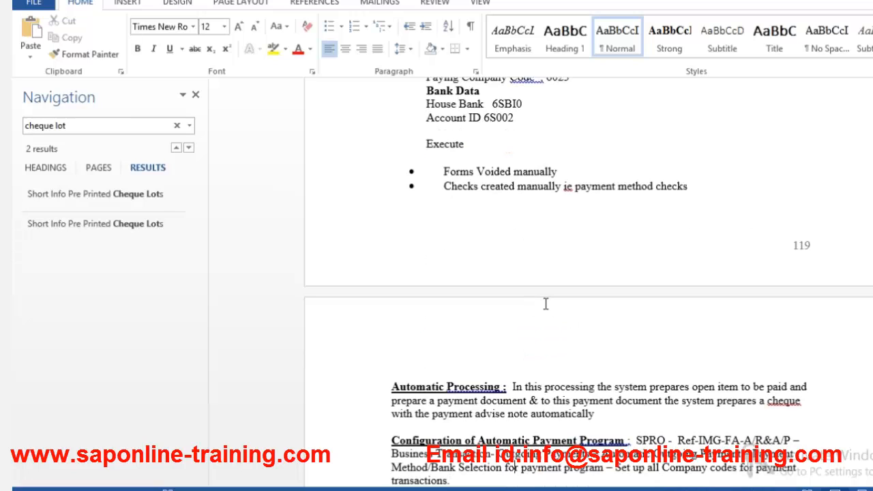
scroll(545, 304, "up", 3)
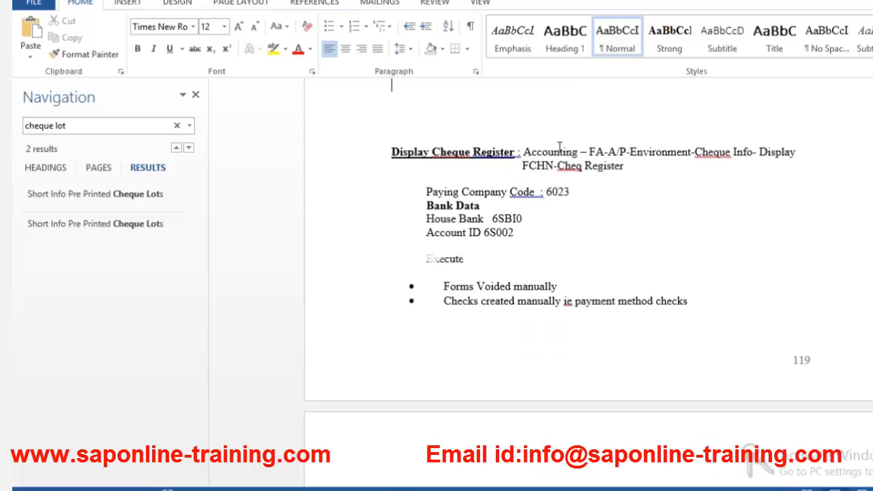
left_click(507, 150)
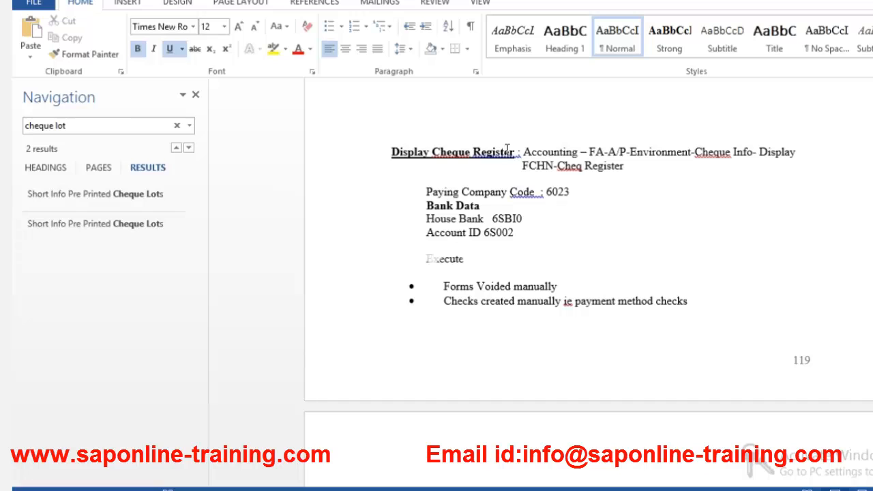
key("Up")
key("BackSpace")
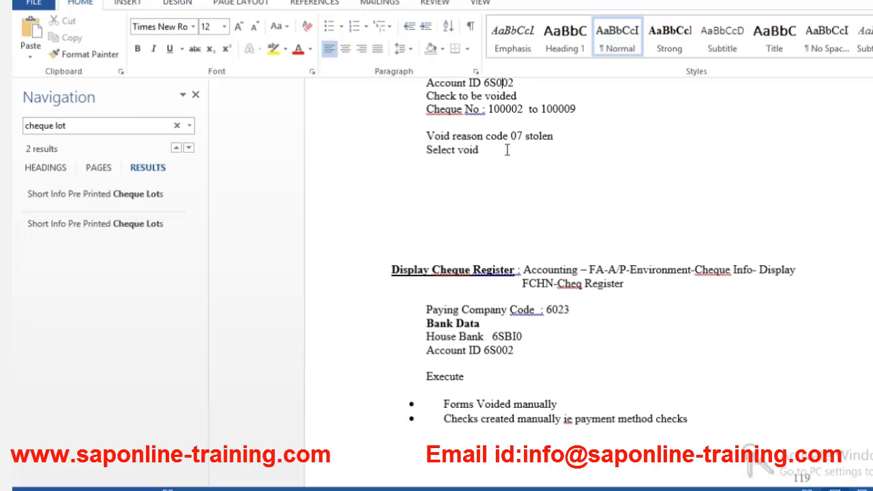
scroll(508, 153, "up", 5)
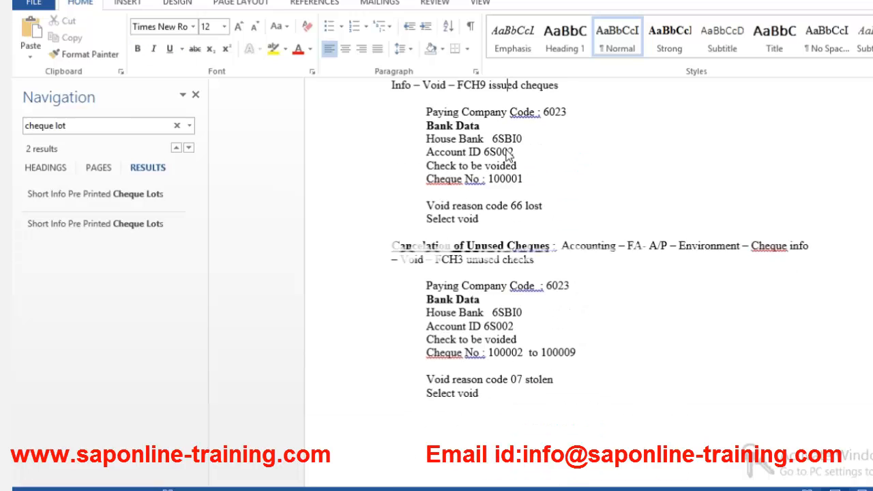
scroll(508, 153, "up", 4)
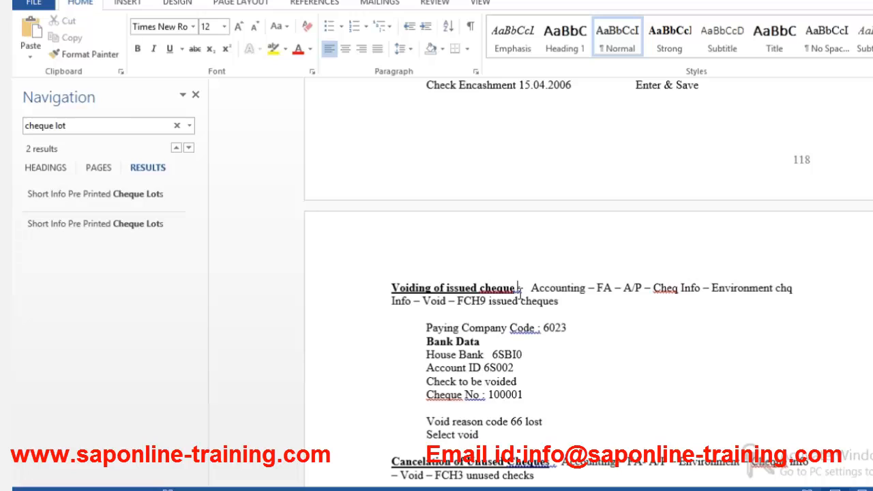
Switch back to SAP, leave the Void Checks Not Used screen and start FCH8 - Cancel Payment.
key("alt+Tab")
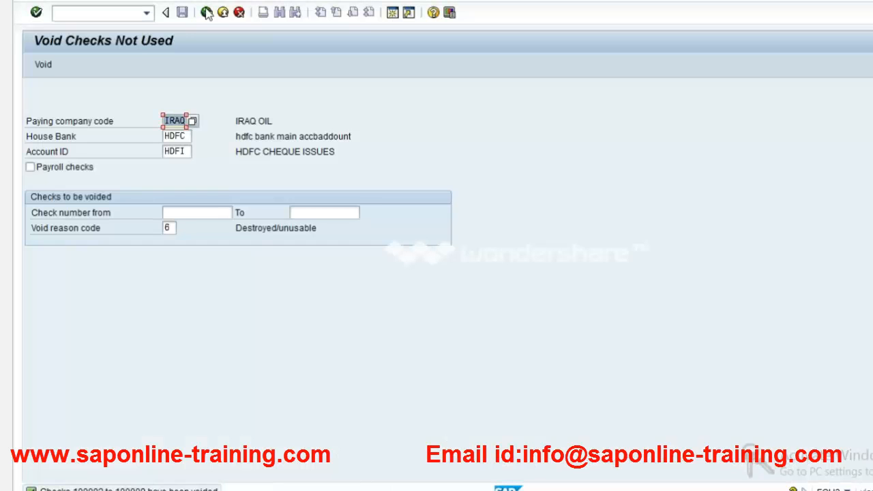
left_click(205, 12)
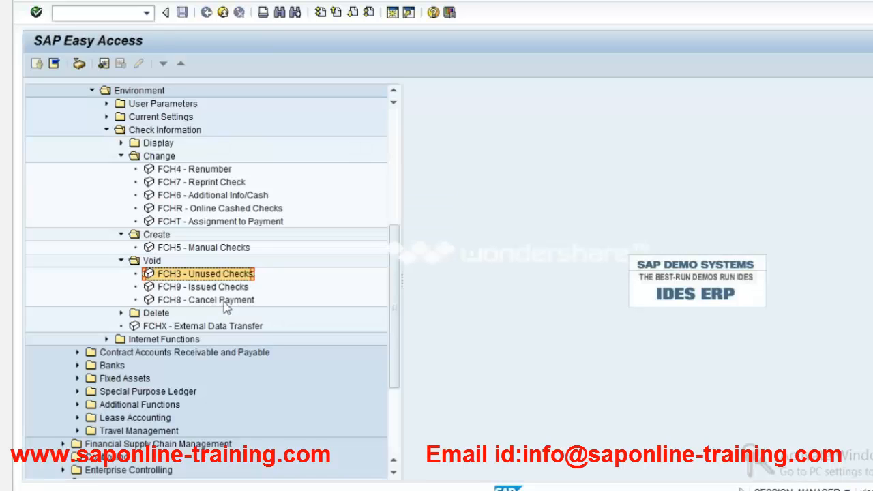
double_click(224, 301)
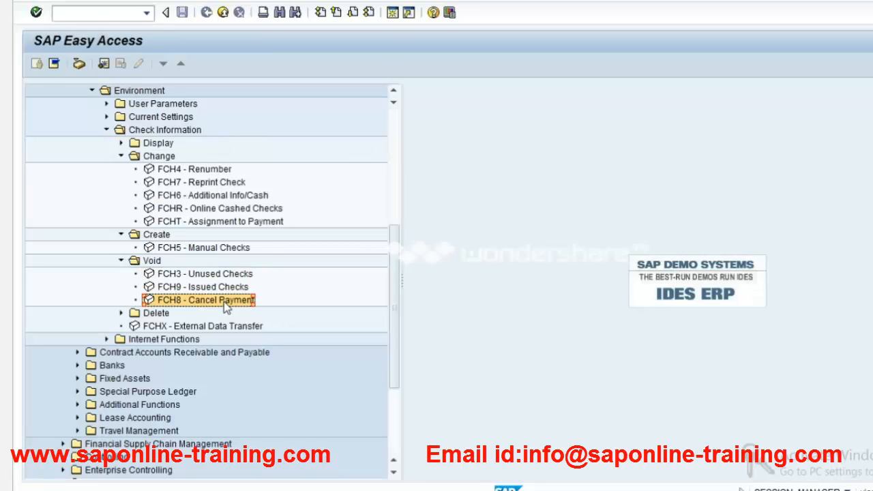
Specify check 100000 for payment cancellation, with void reason code 07 (Stolen) and reversal reason 01 (Reversal in current period).
key("Tab")
key("Tab")
key("Tab")
key("Tab")
key("Tab")
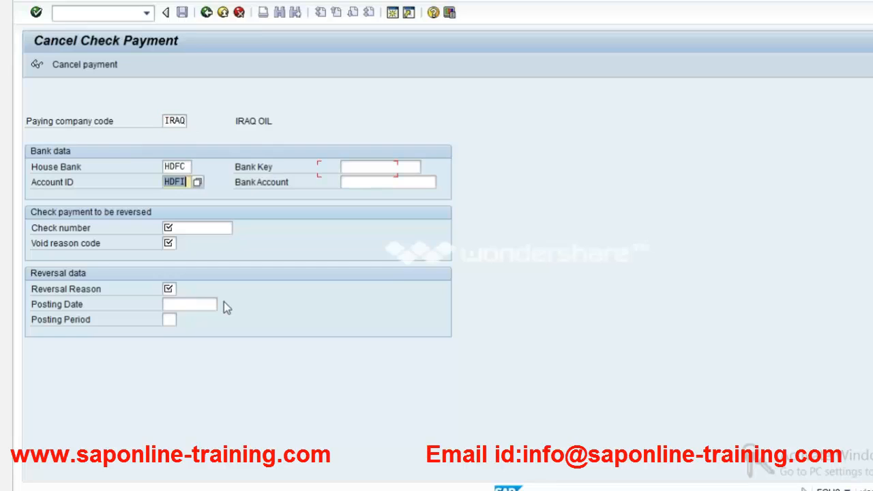
type("100000")
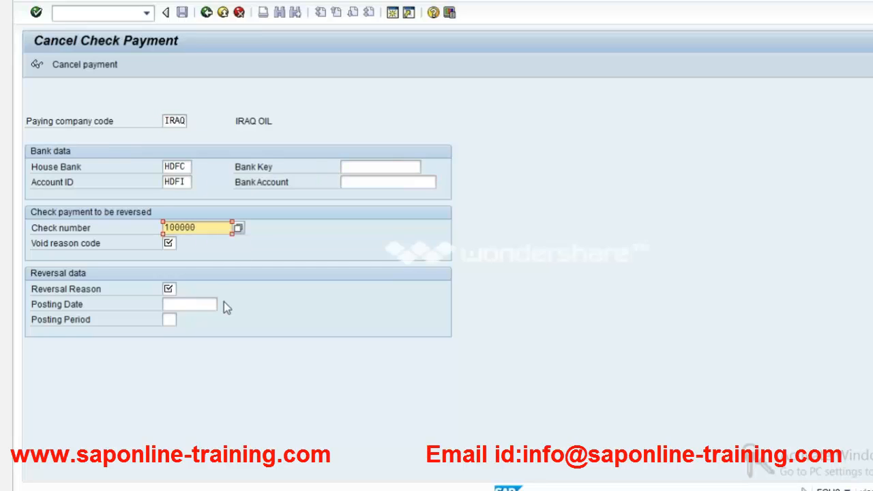
key("Tab")
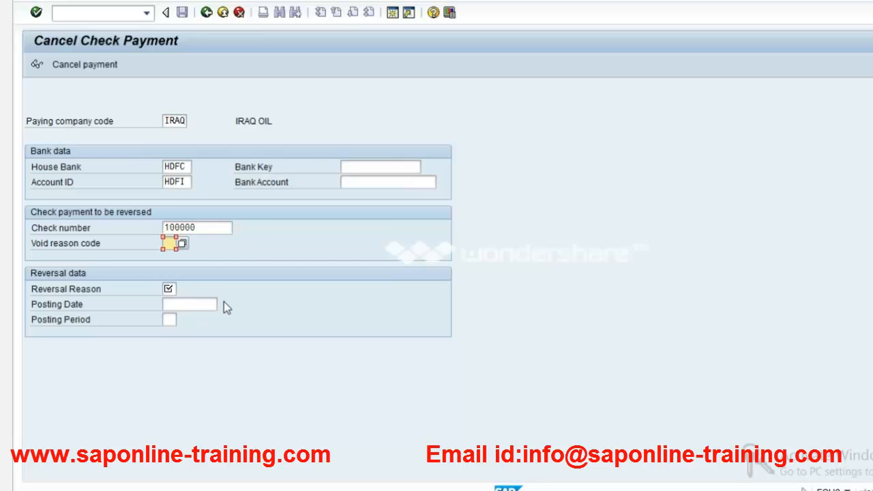
key("F4")
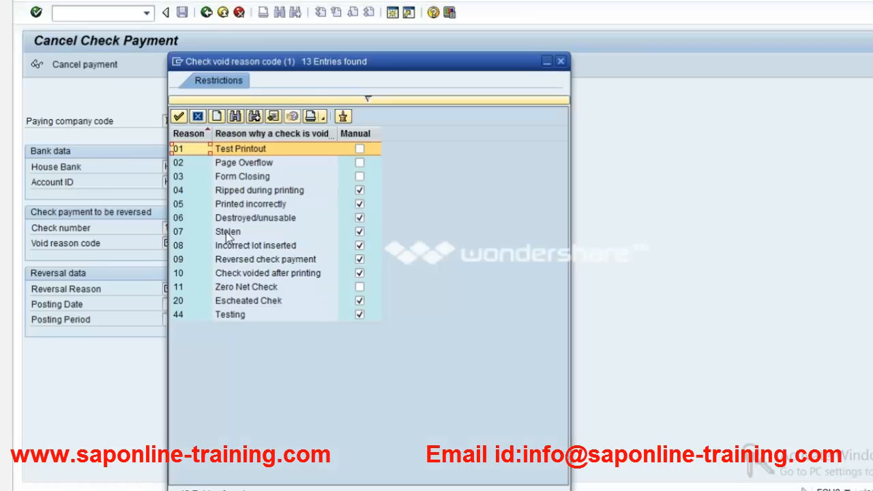
double_click(227, 231)
key("Tab")
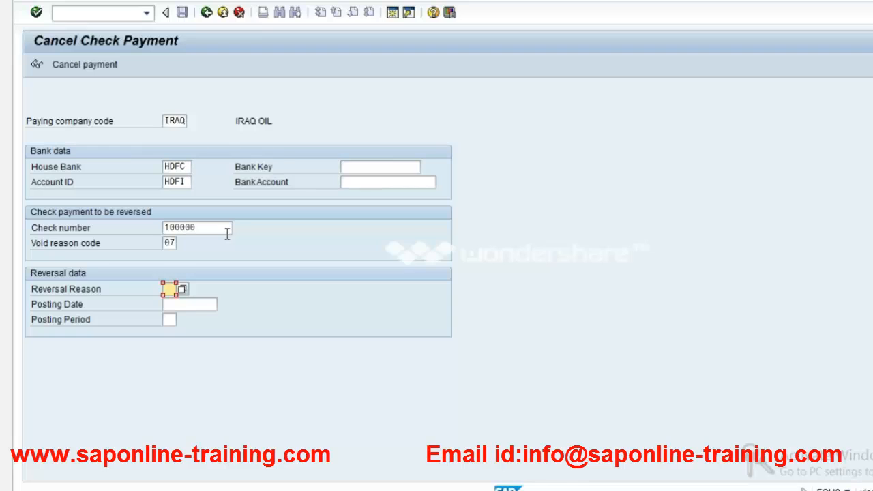
key("F4")
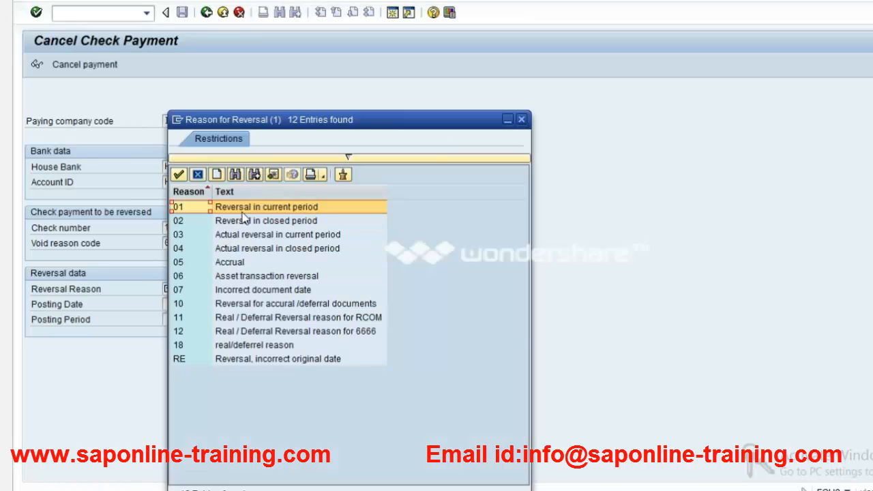
double_click(243, 212)
Review the list of available check void reason codes, keeping the current selection.
left_click(172, 243)
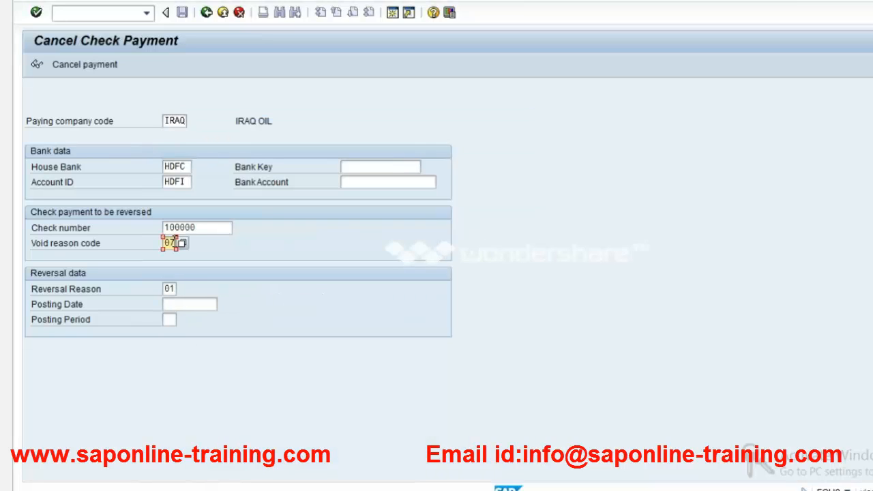
left_click(182, 244)
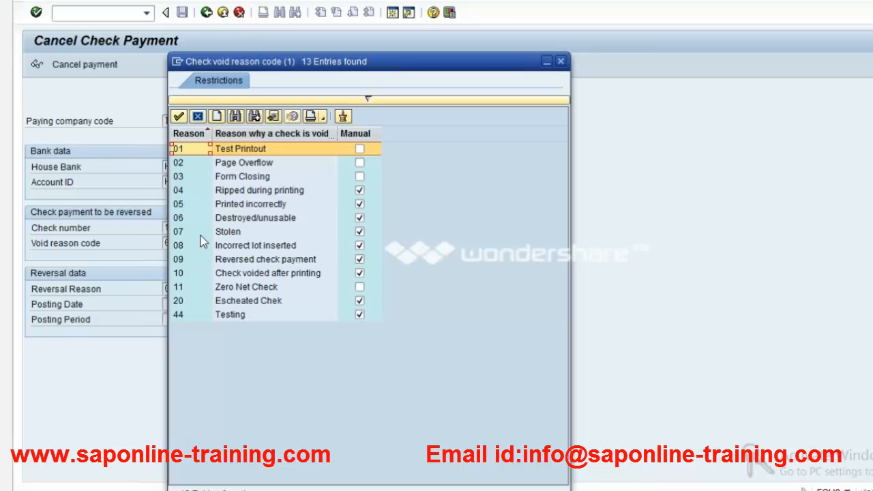
left_click(199, 117)
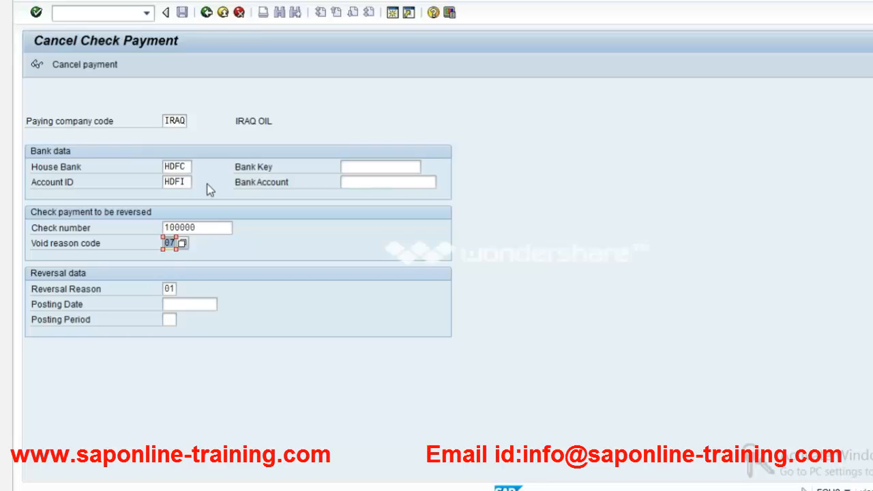
Try to cancel the payment for check 100000.
left_click_drag(206, 228, 160, 231)
left_click(170, 231)
key("Tab")
left_click(217, 226)
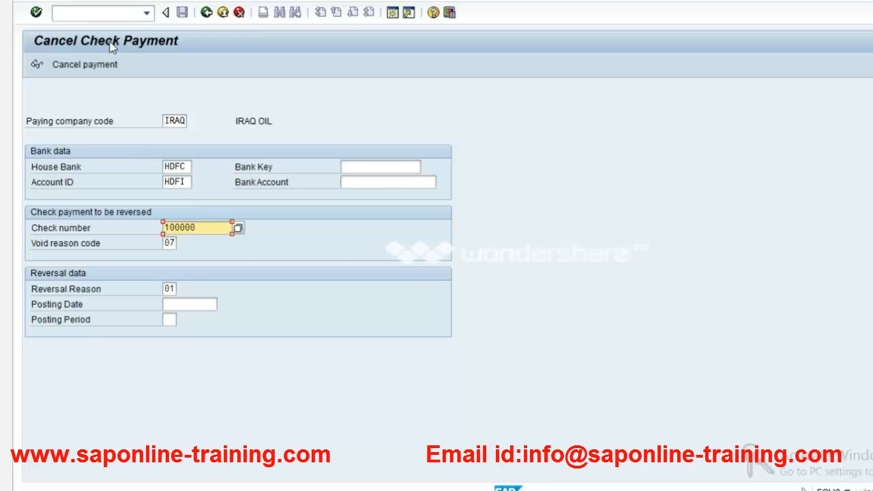
left_click(109, 64)
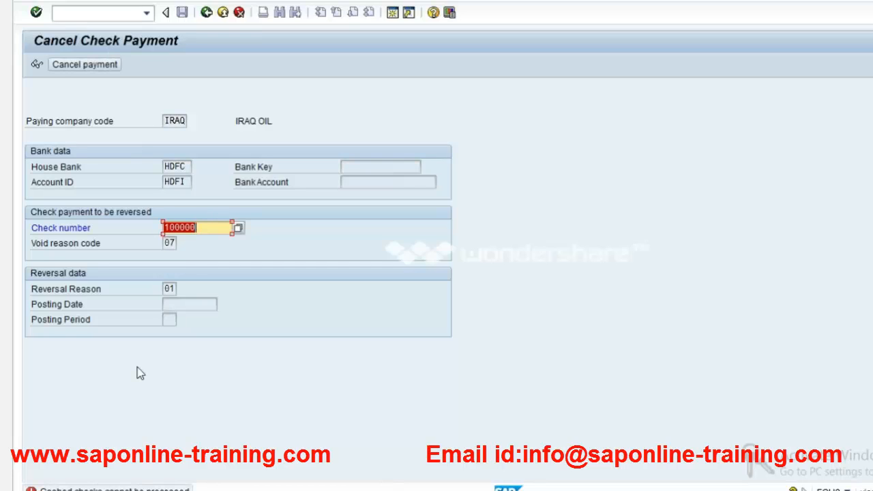
left_click(202, 228)
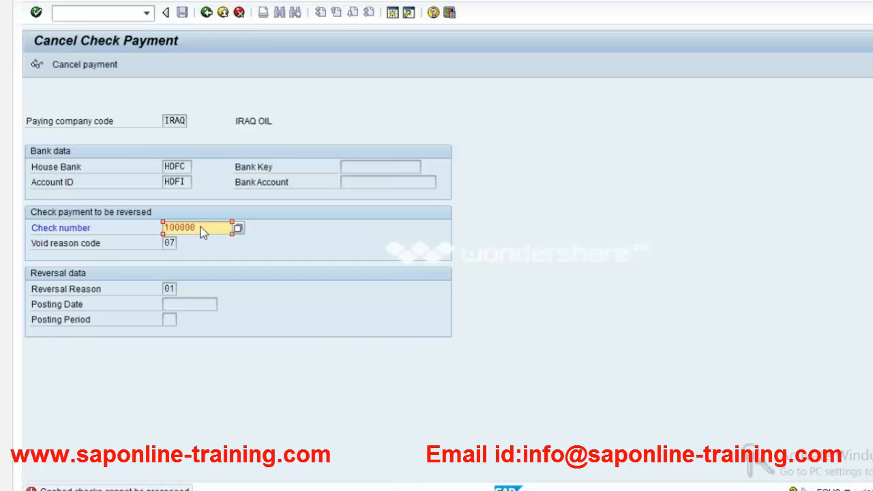
Switch to the Word notes and look through the cheque sections from Enter Encashment Date to Cancelation of Unused Cheques.
key("alt+Tab")
left_click(519, 358)
key("Up")
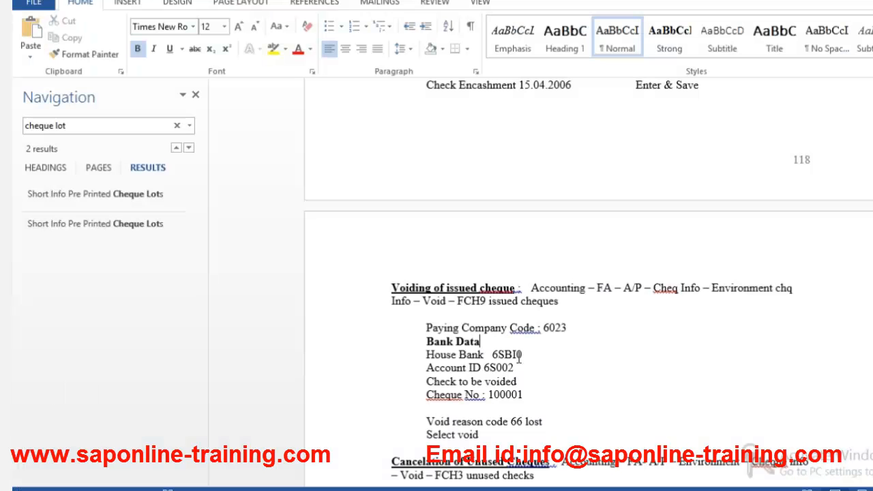
key("Up")
key("Up")
key("Up")
key("Up")
key("Up")
key("Up")
key("Up")
key("Up")
key("Up")
key("Up")
key("Up")
key("Up")
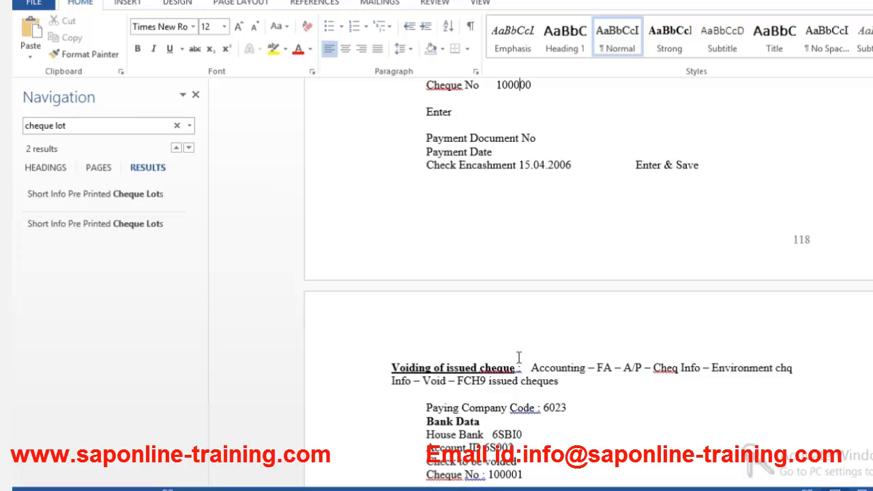
scroll(519, 358, "up", 5)
scroll(519, 353, "up", 3)
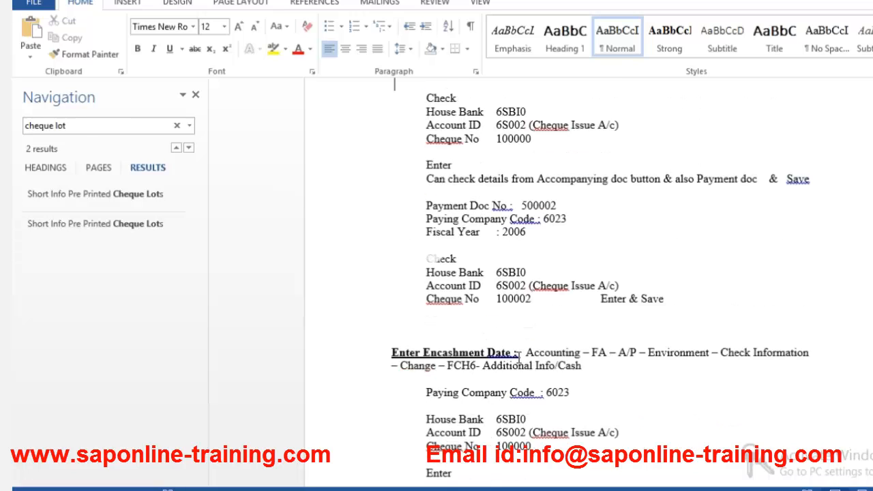
key("Down")
key("Down")
key("Down")
key("Down")
key("Down")
key("Down")
key("Down")
key("Down")
key("Down")
key("Down")
key("Down")
key("Down")
key("Down")
key("Down")
key("Down")
key("Down")
key("Down")
key("Down")
key("Down")
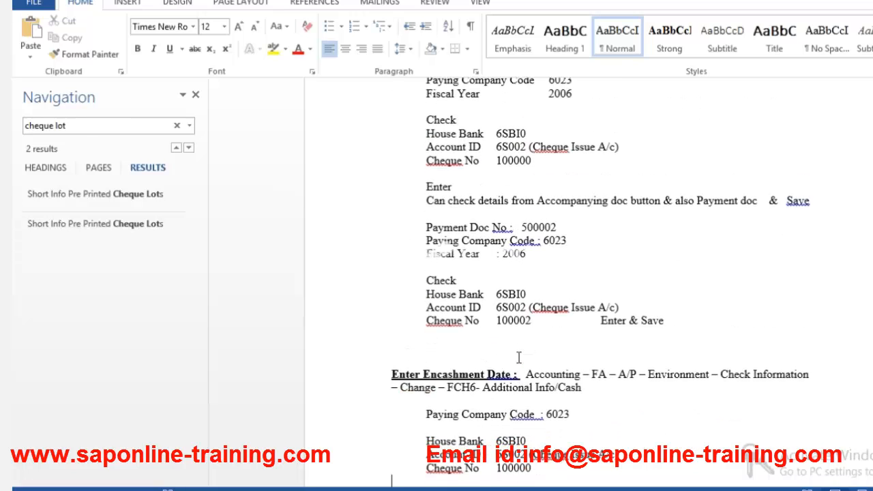
key("Down")
key("Down")
key("Down")
key("Down")
key("Down")
key("Down")
key("Down")
key("Down")
key("Down")
key("Down")
key("Down")
key("Down")
key("Down")
key("Down")
key("Down")
key("Down")
key("Down")
key("Down")
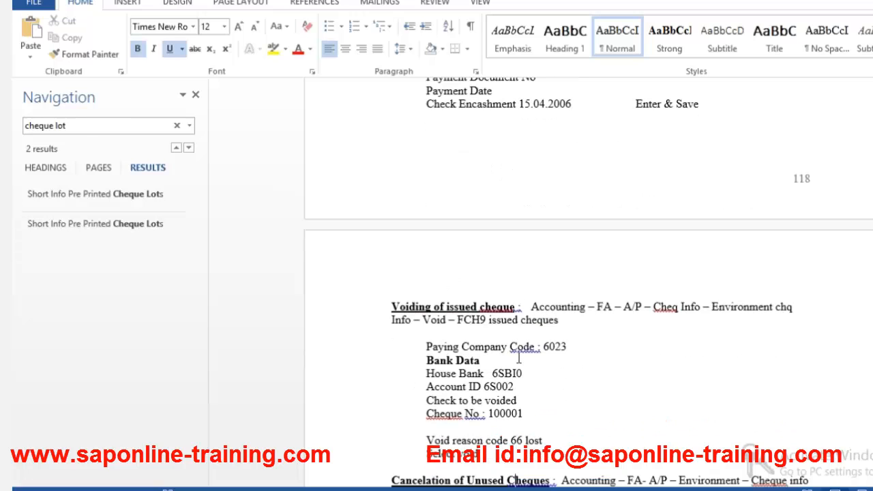
key("Down")
key("Down")
key("Down")
key("Down")
key("Down")
key("Down")
key("Down")
key("Down")
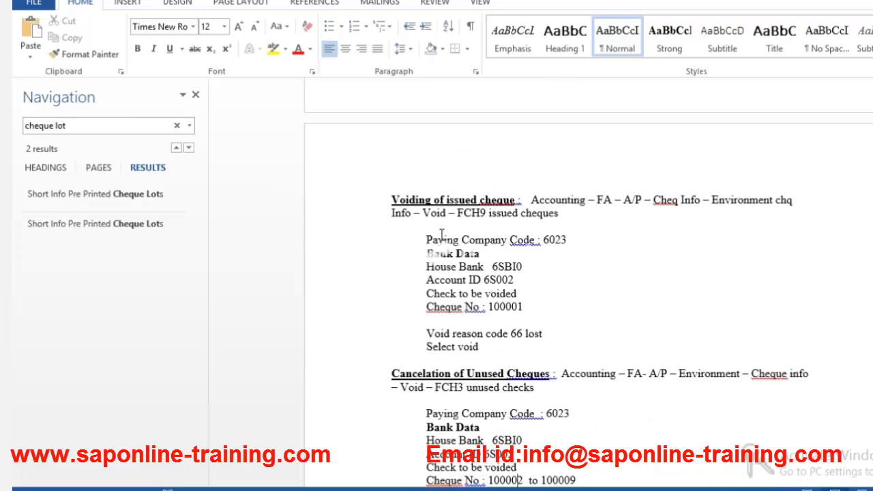
Review the Voiding of issued cheque instructions in the notes, through to the FCH3 line for unused checks.
left_click_drag(479, 347, 401, 200)
left_click(596, 294)
key("Down")
key("Down")
key("Down")
key("Down")
key("Down")
key("Down")
key("Down")
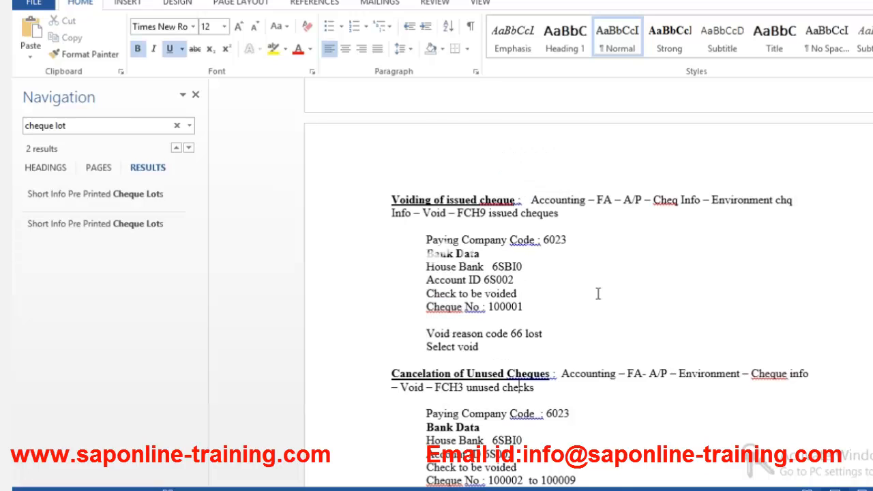
Read on through the unused cheque cancellation notes to the Display Cheque Register (FCHN) section.
key("Down")
key("Down")
key("Down")
key("Down")
key("Down")
key("Down")
key("Down")
key("Down")
key("Down")
key("Down")
key("Down")
key("Down")
key("Down")
key("Down")
key("Down")
key("Down")
key("Down")
key("Down")
key("Down")
key("Down")
key("Down")
key("Down")
key("Down")
key("Down")
key("Down")
key("Down")
key("Down")
key("Down")
key("Down")
key("Down")
key("Down")
key("Down")
key("Down")
key("Down")
key("Down")
key("Down")
key("Down")
key("Down")
key("Down")
key("Down")
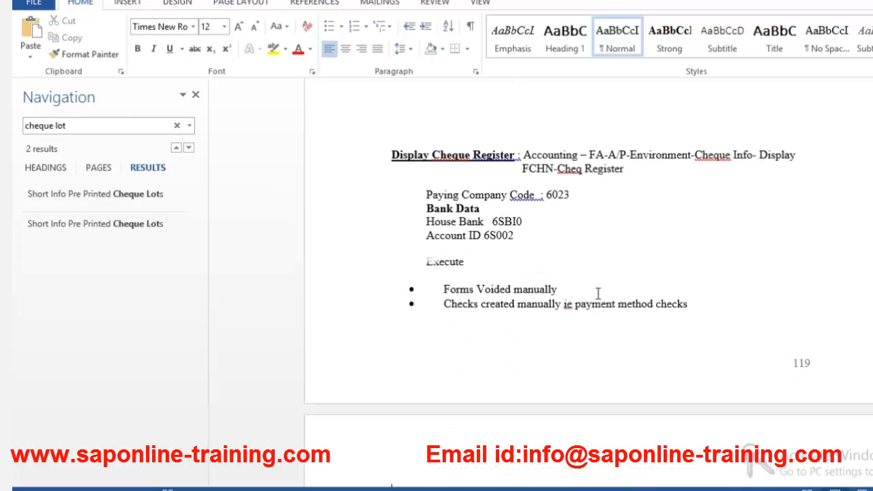
key("Up")
key("Up")
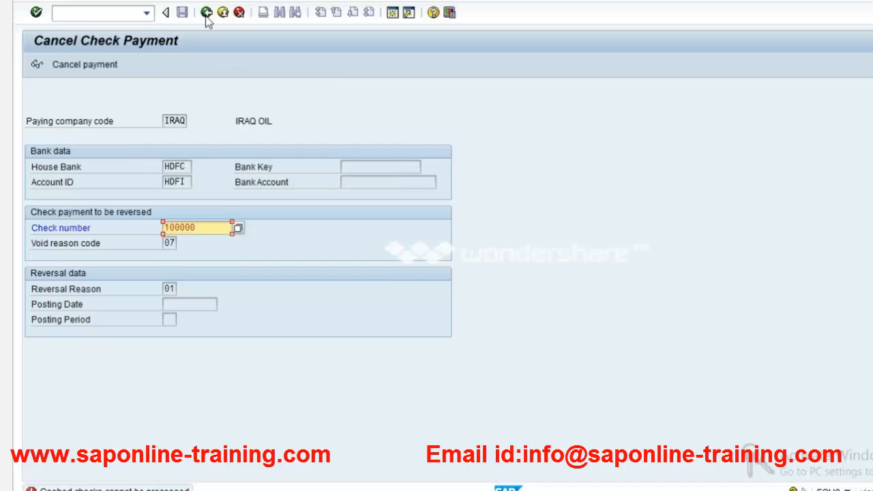
Switch to SAP, leave the check payment cancellation and open the FCHN check register report.
left_click(206, 12)
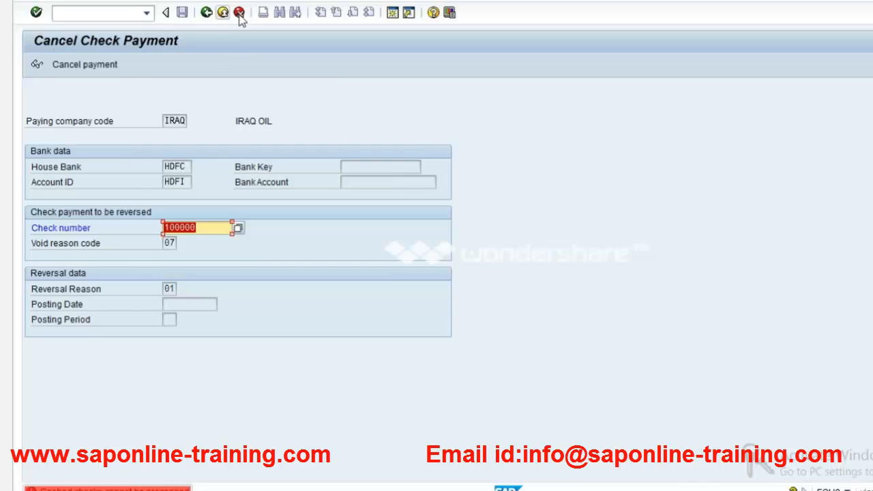
left_click(238, 13)
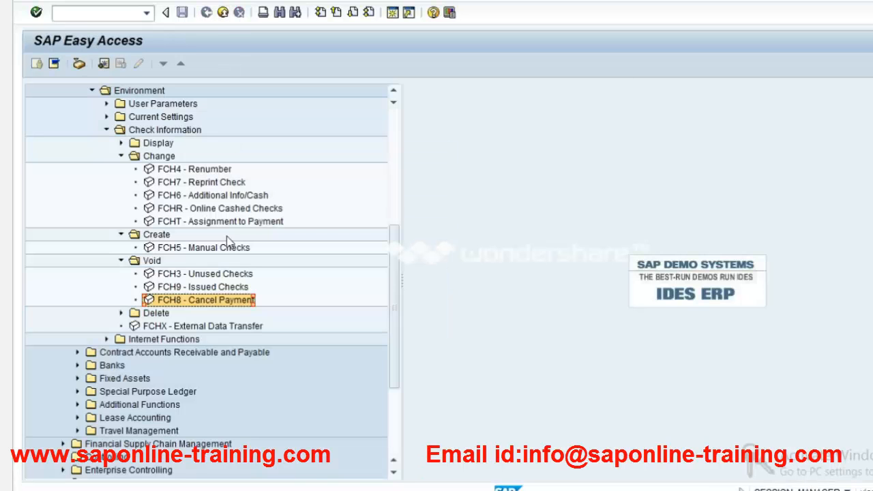
left_click(121, 143)
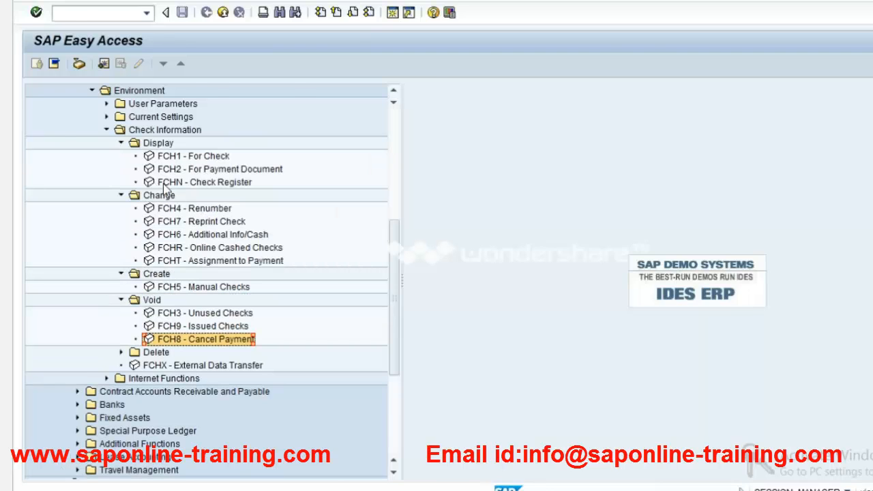
double_click(164, 184)
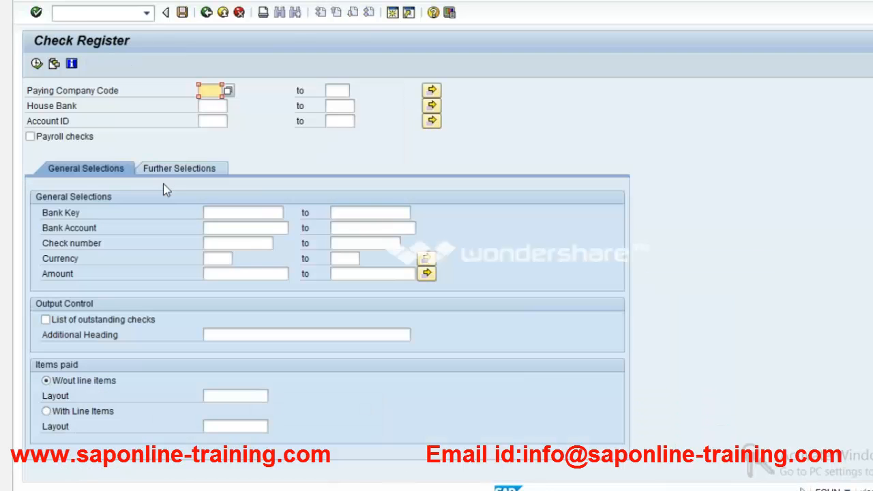
Run the check register for paying company code IRAQ and house bank HDFC.
left_click(212, 103)
left_click(213, 105)
left_click(214, 120)
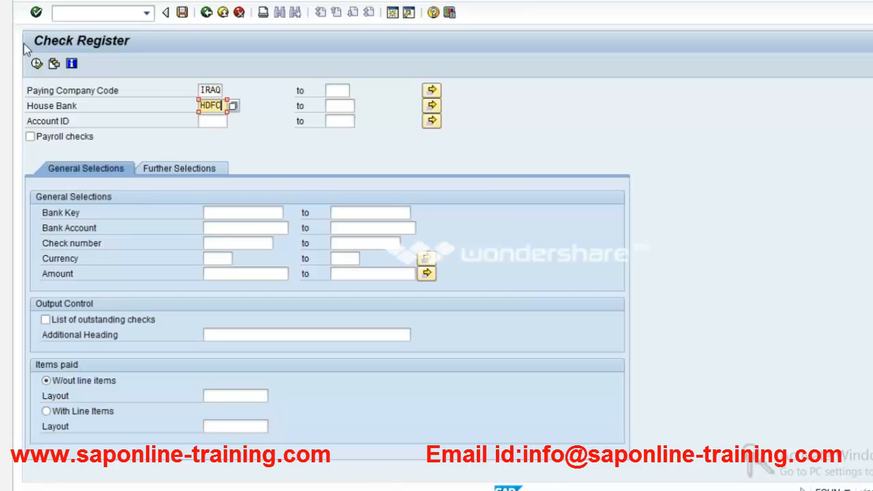
left_click(38, 64)
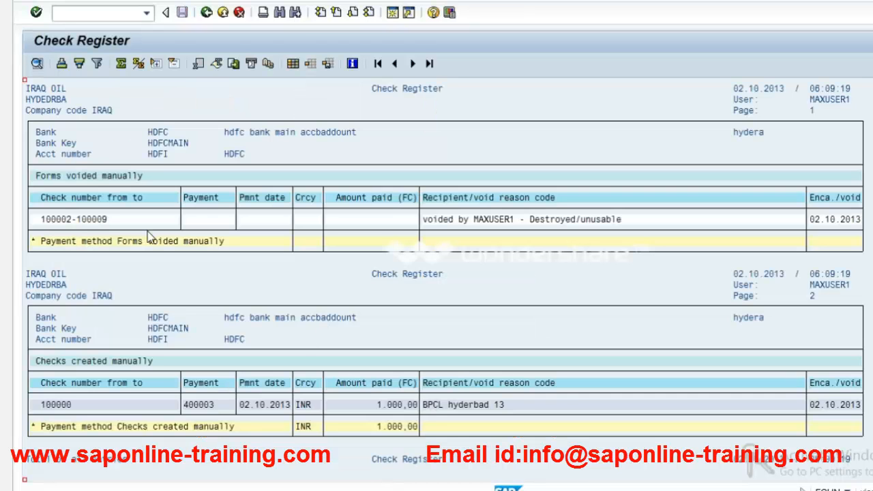
left_click(53, 220)
left_click(547, 219)
scroll(487, 417, "down", 1)
left_click(101, 344)
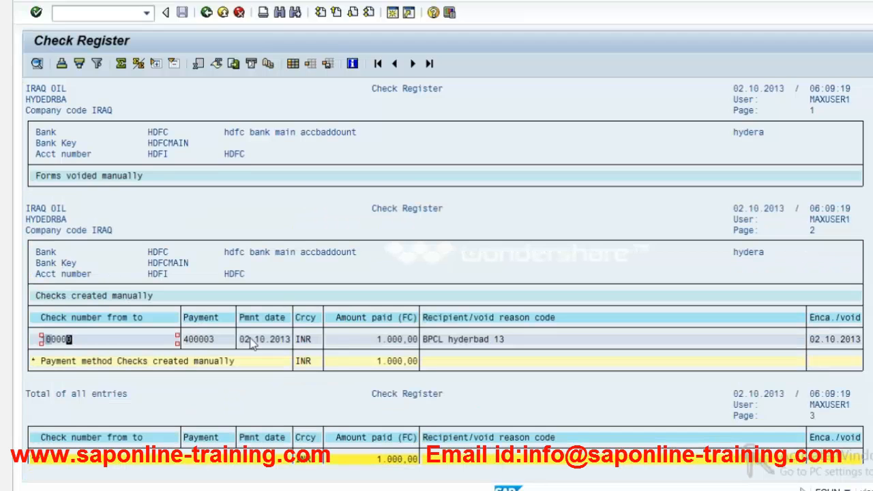
left_click(508, 341)
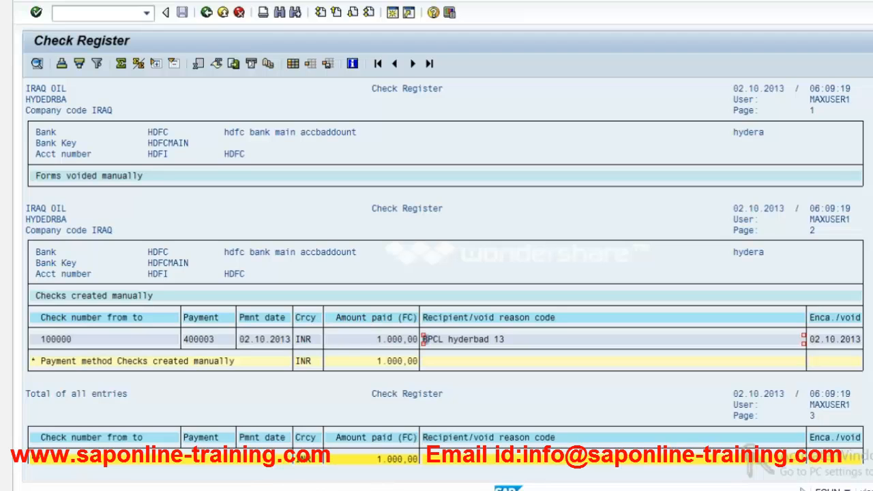
Switch to the Word notes and read the Automatic Processing section after Display Cheque Register.
key("alt+Tab")
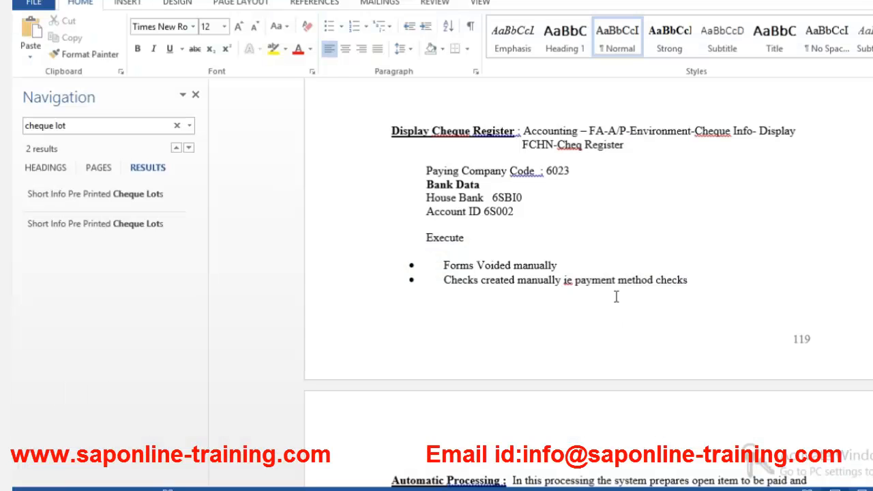
left_click(616, 296)
scroll(617, 302, "down", 3)
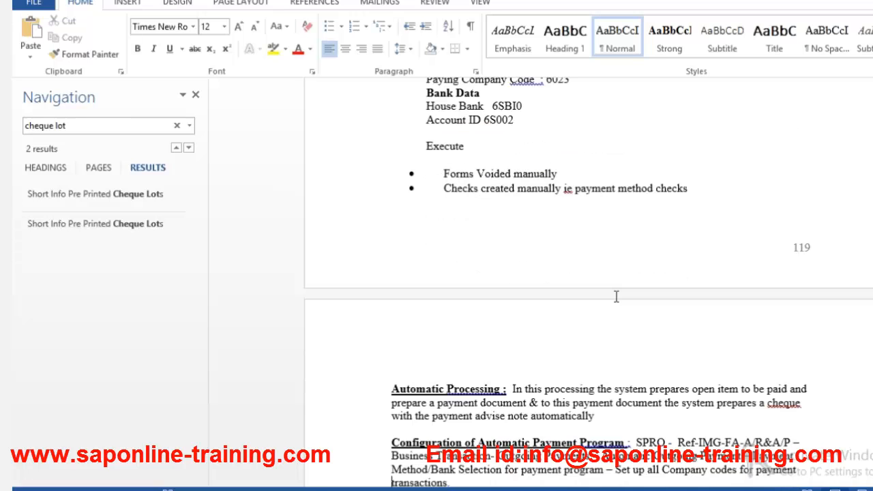
scroll(615, 297, "down", 6)
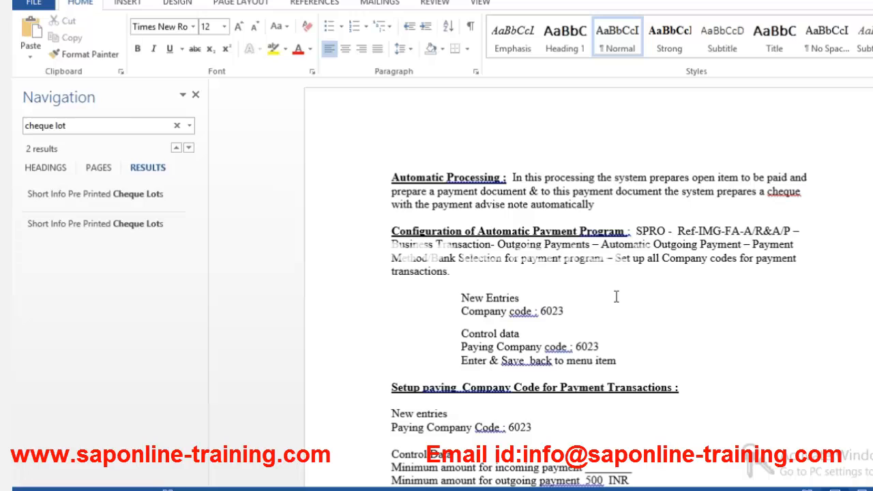
scroll(615, 297, "down", 1)
scroll(616, 297, "down", 1)
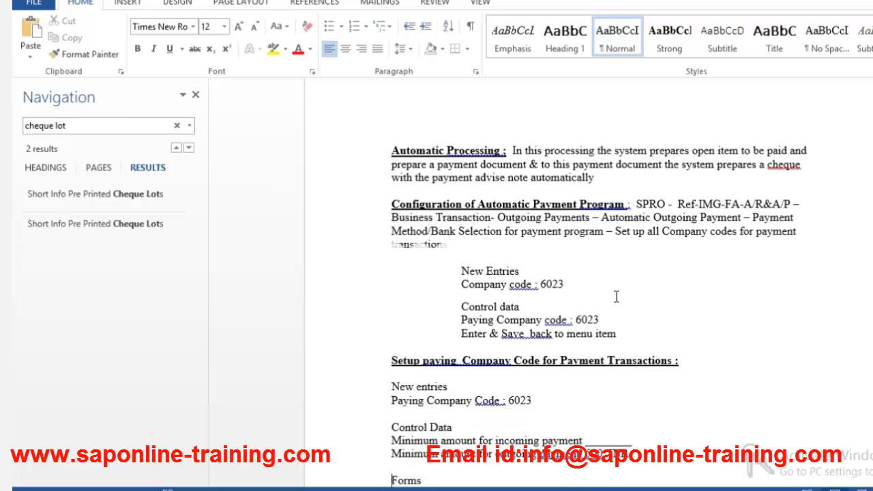
left_click(387, 155)
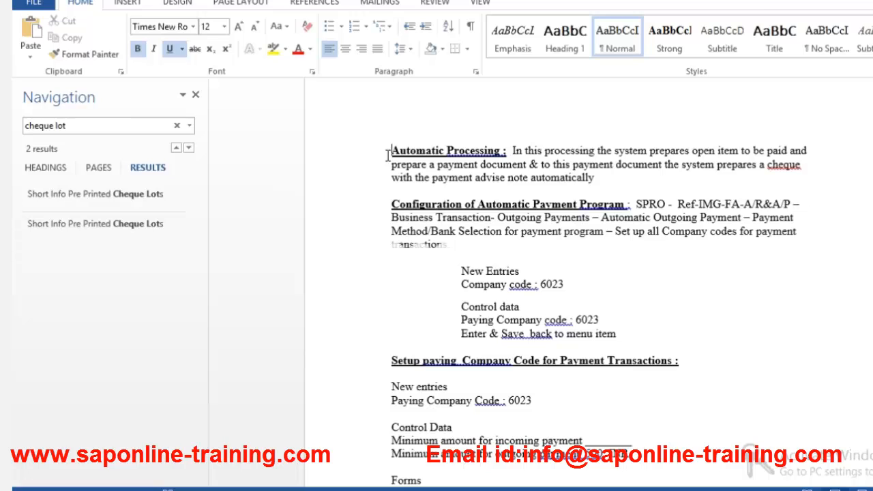
left_click(482, 193)
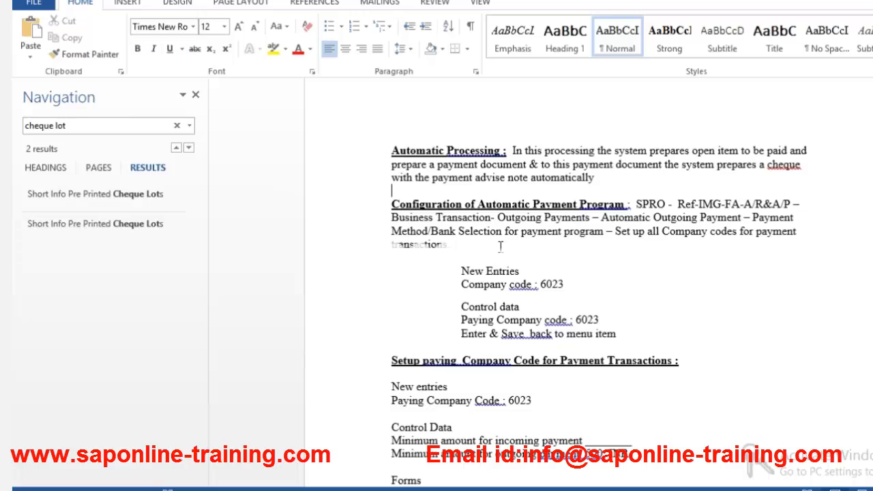
Review the automatic payment program configuration notes, from the company code setup through to the payment methods per company code.
left_click(500, 246)
key("Down")
key("Down")
key("Down")
key("Down")
key("Down")
key("Down")
key("Down")
key("Down")
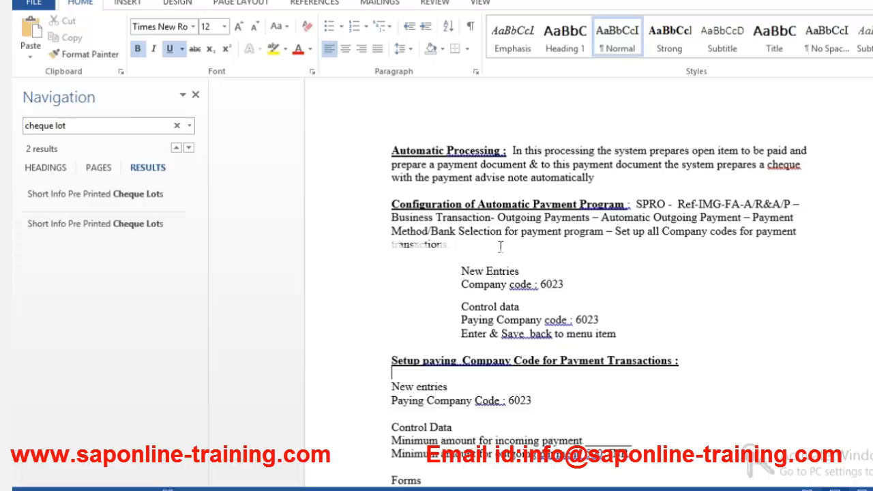
key("Down")
key("Down")
key("Down")
key("Down")
key("Down")
key("Down")
key("Down")
key("Down")
key("Down")
key("Down")
key("Down")
key("Down")
key("Down")
key("Down")
key("Down")
key("Down")
key("Down")
key("Down")
key("Down")
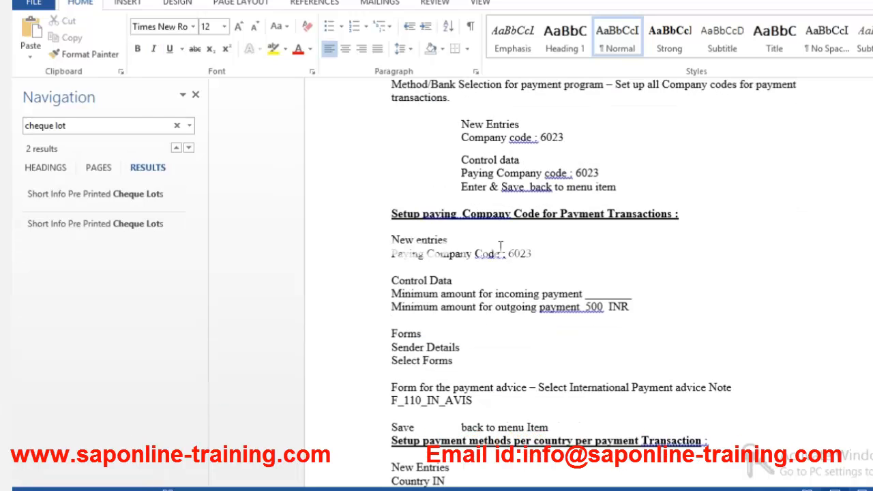
key("Down")
key("Down")
key("Down")
key("Down")
key("Down")
key("Down")
key("Down")
key("Down")
key("Down")
key("Down")
key("Down")
key("Down")
key("Down")
key("Down")
key("Down")
key("Down")
key("Down")
key("Down")
key("Down")
key("Down")
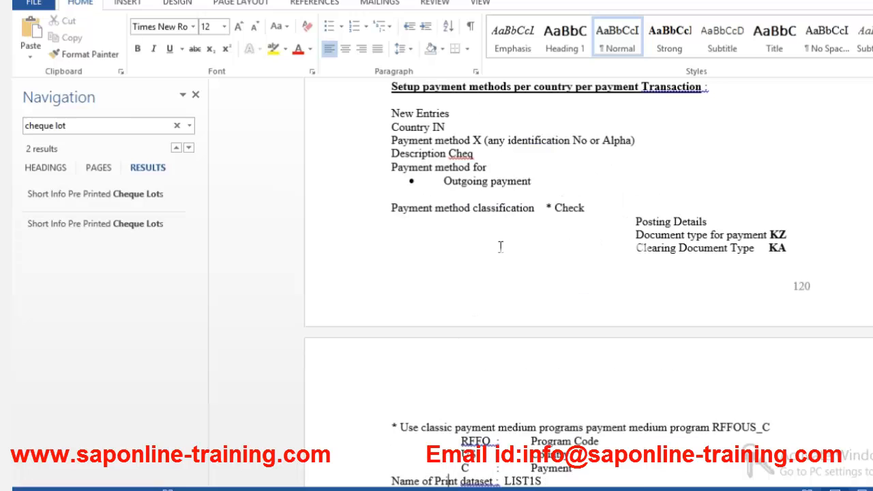
key("Down")
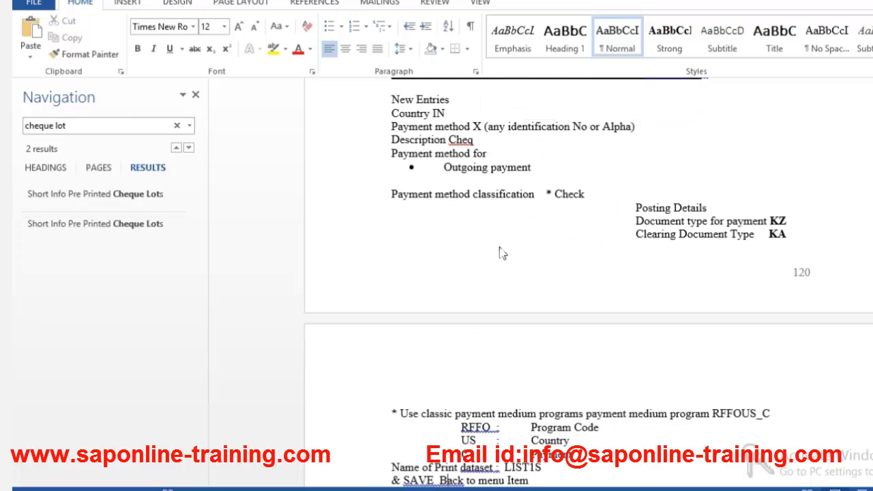
key("Down")
key("Down")
key("Down")
key("Down")
key("Down")
key("Down")
key("Down")
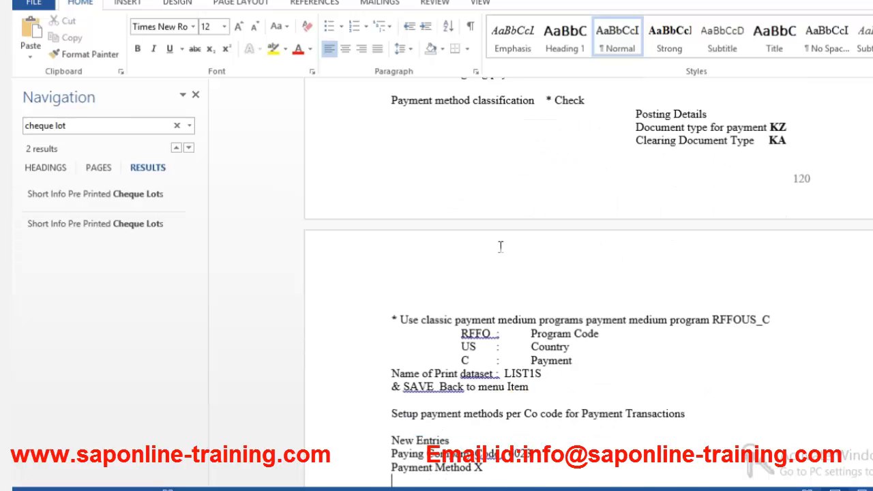
key("Down")
key("Down")
key("Down")
key("Down")
key("Down")
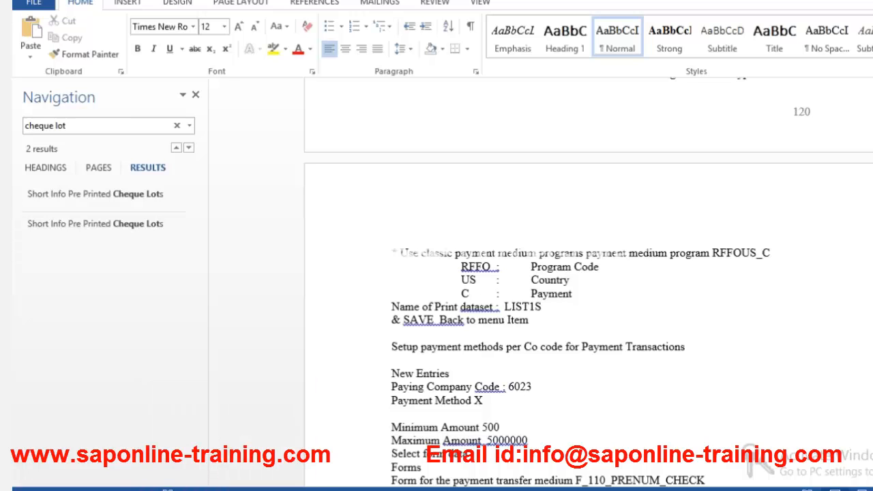
Switch to the SAP session showing the HDFC bank account details and exit back to the SAP Easy Access menu.
mouse_move(346, 412)
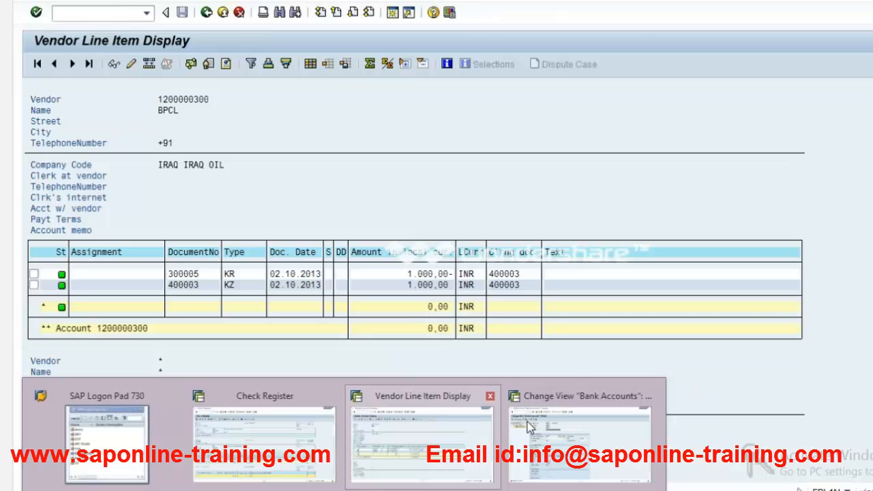
left_click(580, 443)
left_click(206, 13)
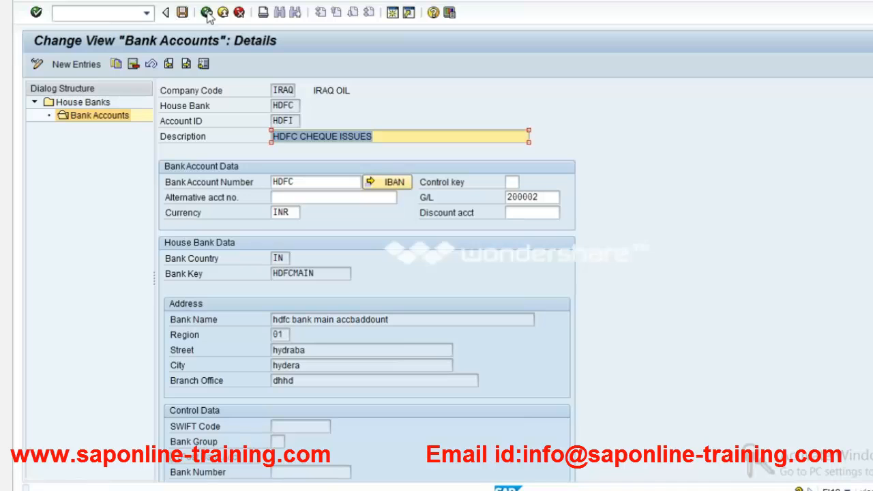
left_click(206, 13)
left_click(207, 13)
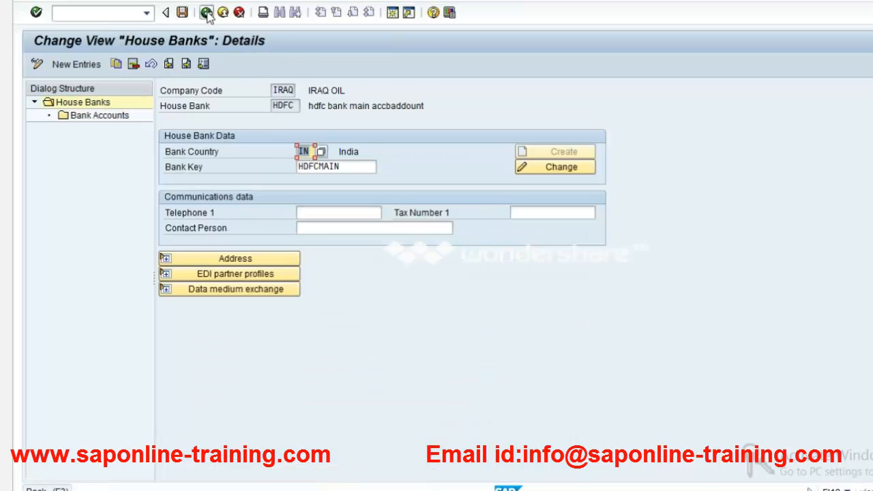
left_click(207, 13)
left_click(207, 13)
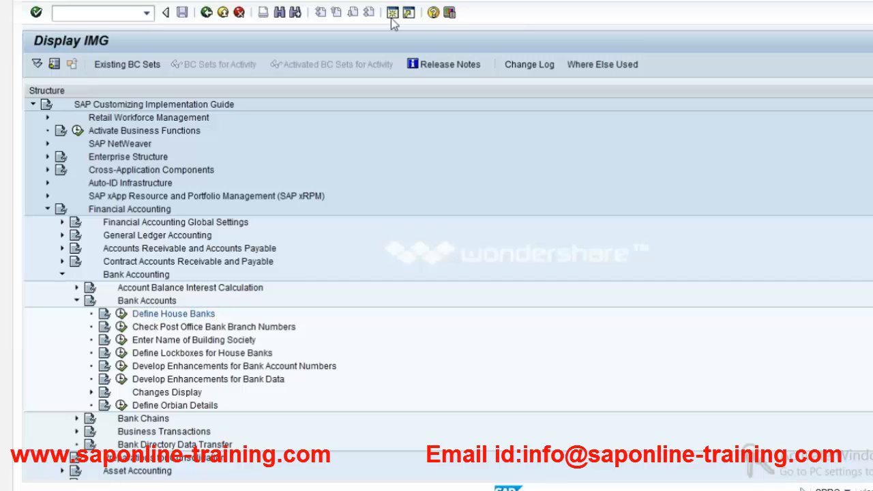
key("F3")
Open transaction FBKP, view the automatic posting groups and return to the SAP Easy Access menu.
type("F")
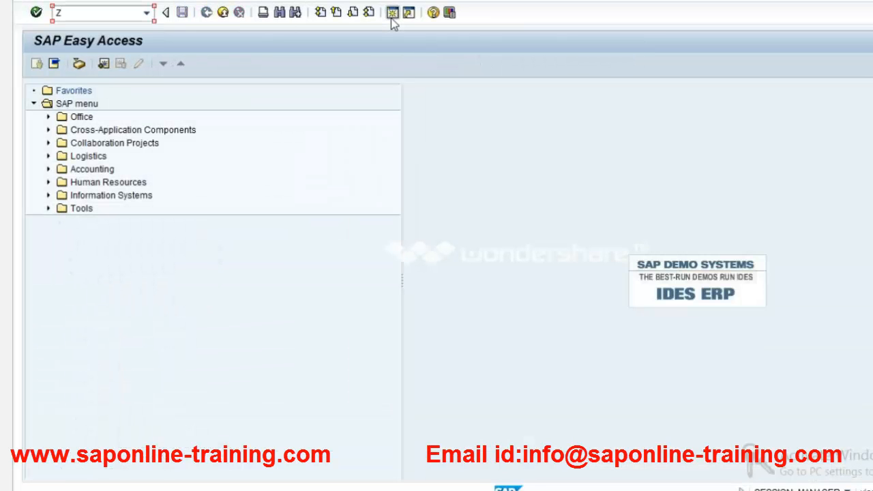
type("BKP")
key("Return")
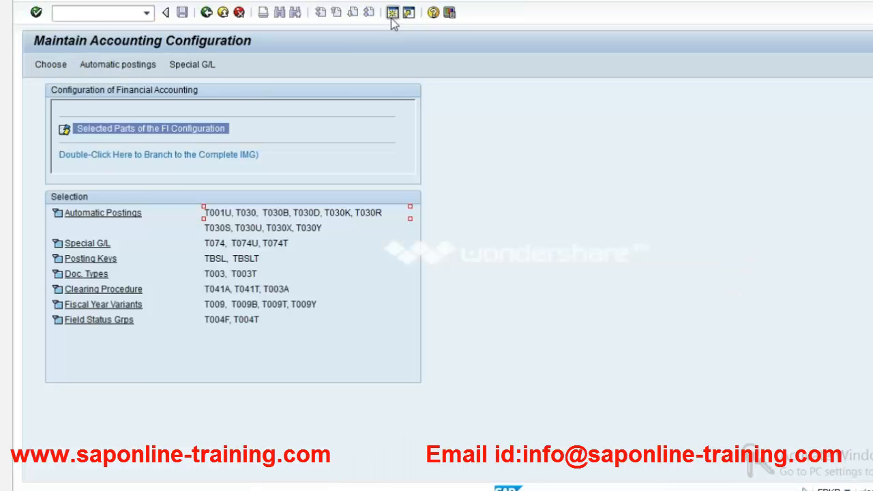
left_click(129, 215)
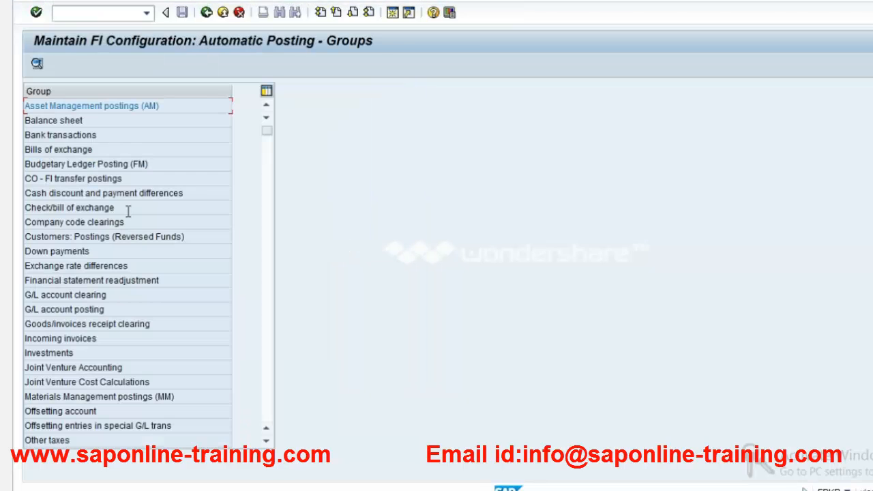
left_click(206, 13)
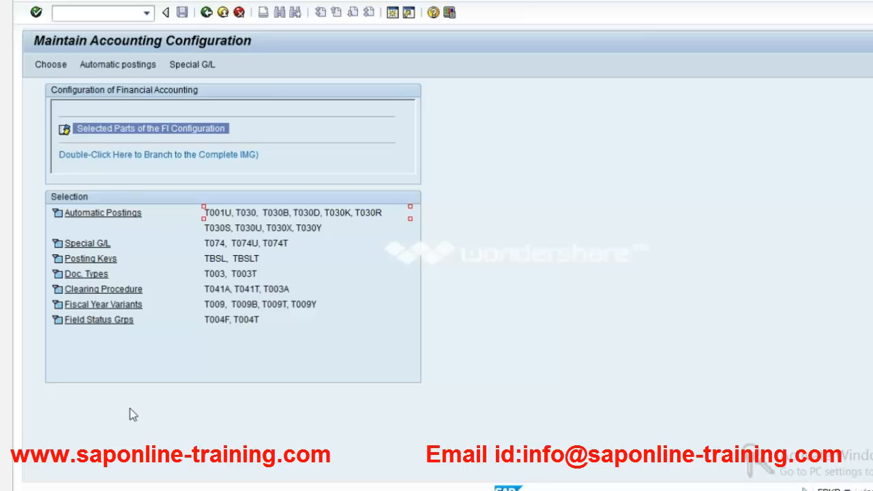
left_click(207, 13)
Open the payment program customizing with transaction FBZP.
type("F")
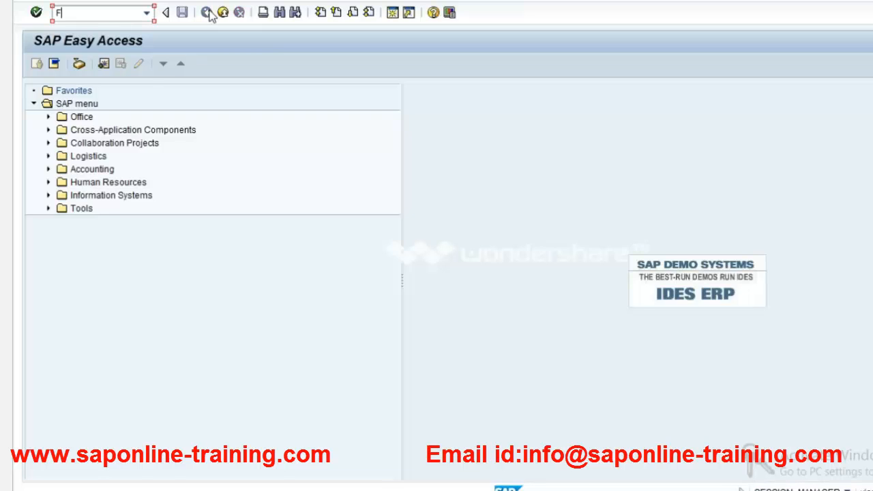
type("BZP")
key("Return")
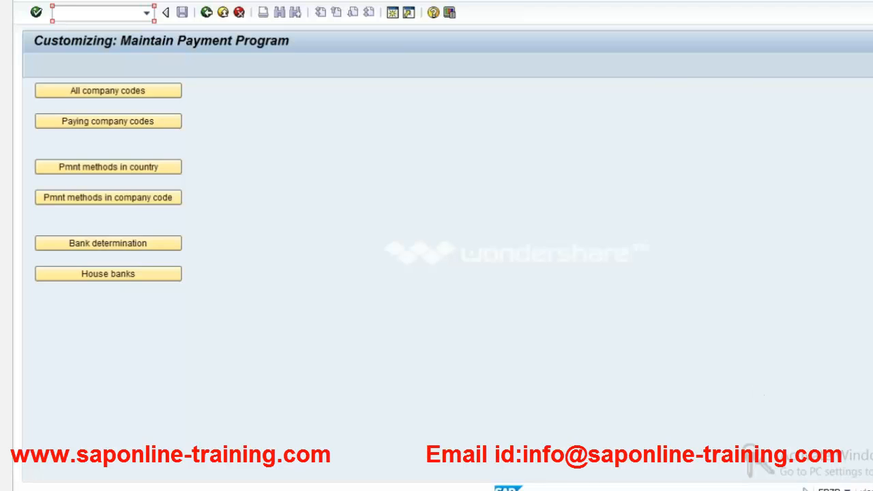
right_click(865, 487)
left_click(650, 312)
View the list of all company codes, and open the details of paying company code 0001.
left_click(159, 99)
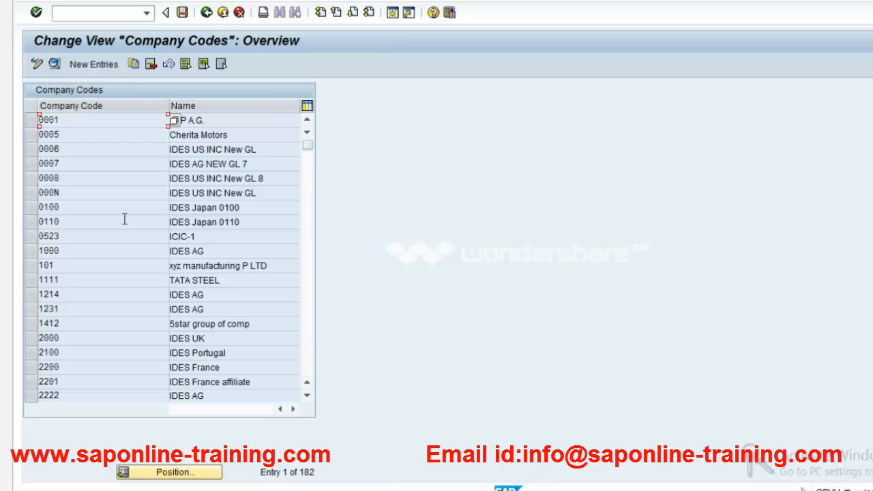
left_click(204, 14)
left_click(140, 123)
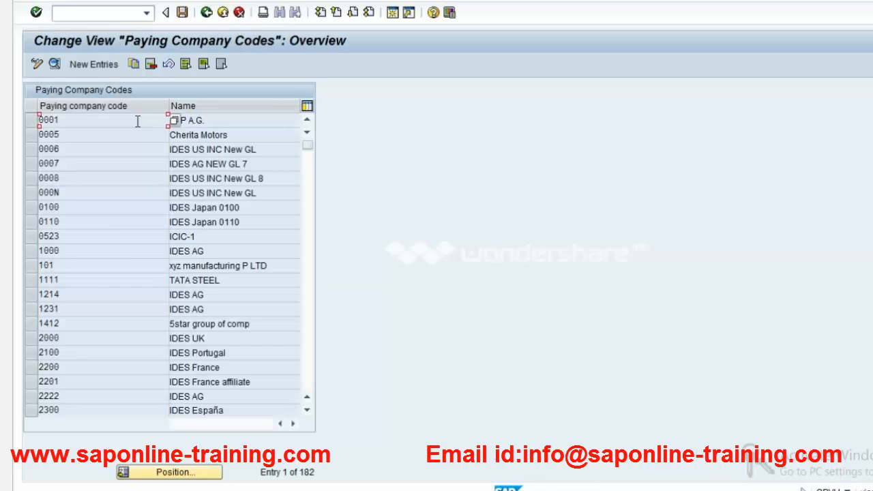
double_click(138, 128)
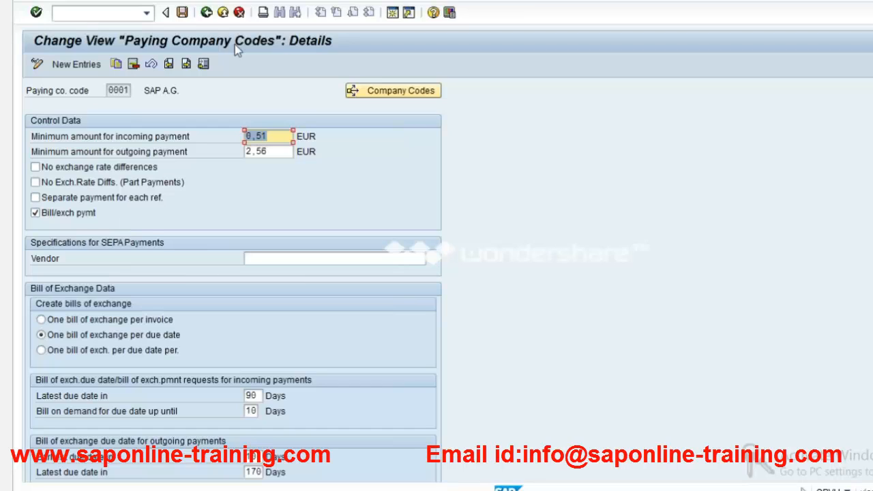
Leave the paying company code details, view the payment methods by country and return to the payment program customizing overview.
left_click(206, 13)
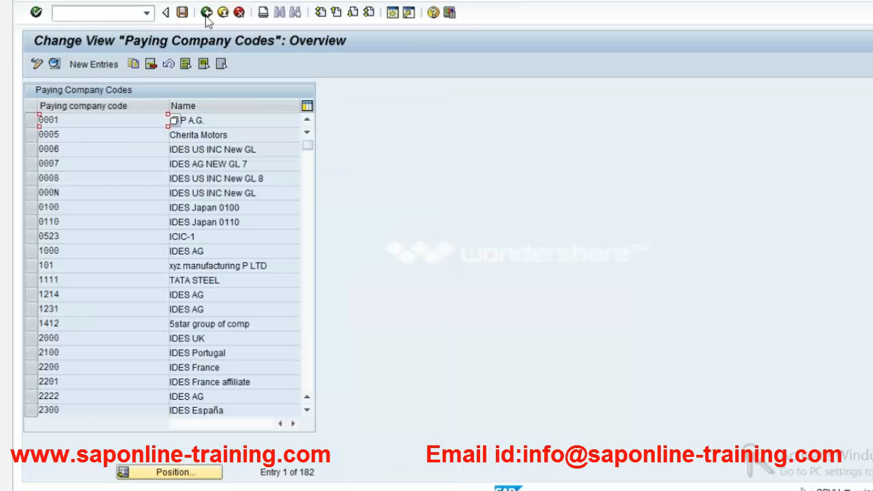
left_click(207, 13)
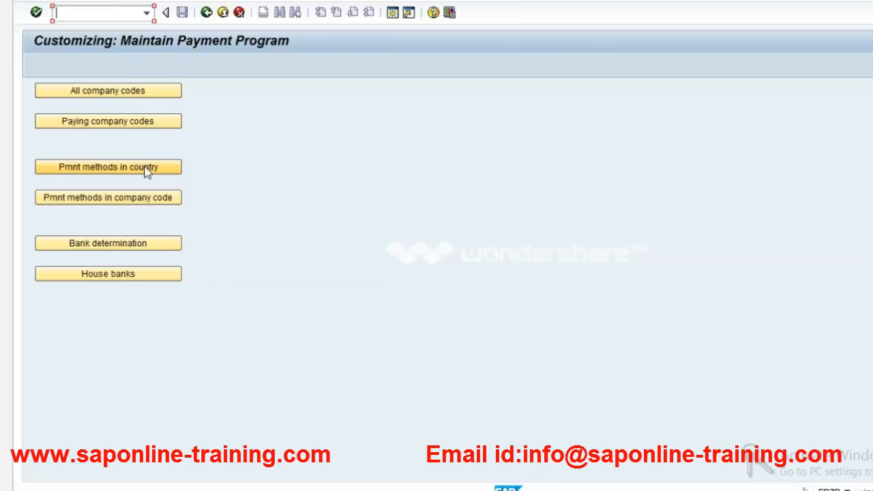
left_click(147, 172)
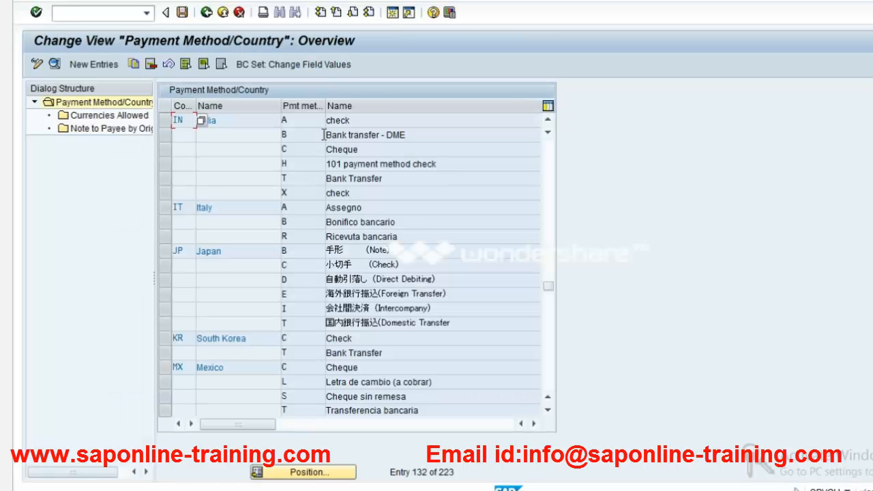
left_click(362, 133)
left_click(207, 13)
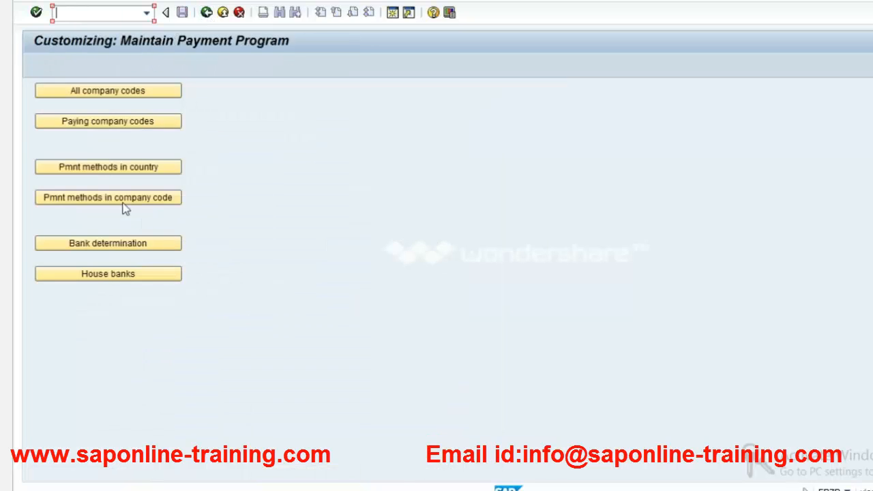
View the payment methods in company code and the bank determination settings, returning to the payment program customizing overview.
left_click(125, 205)
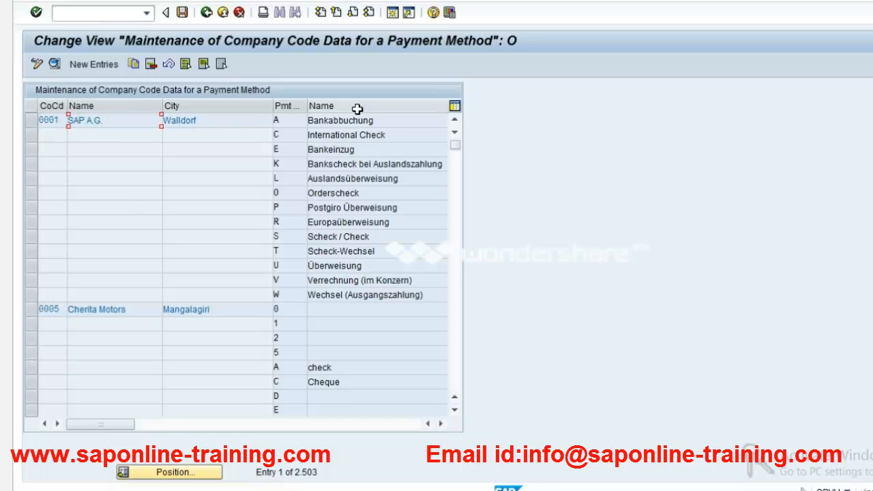
left_click(206, 12)
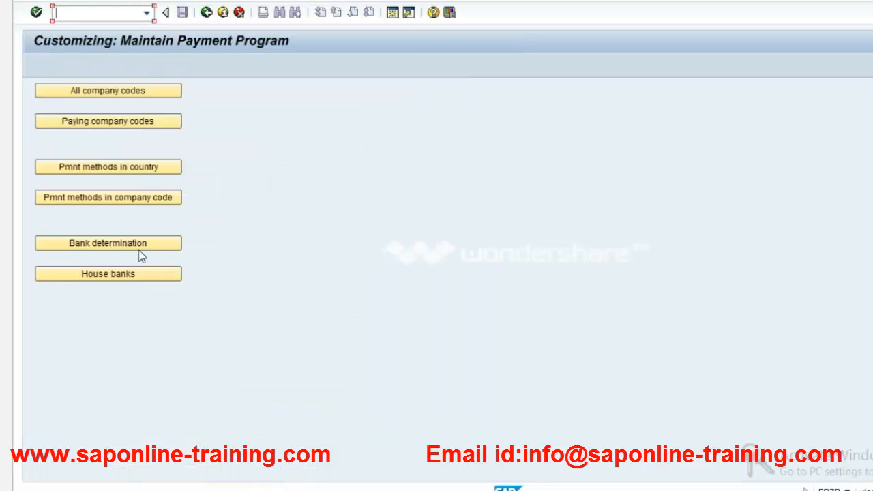
left_click(137, 247)
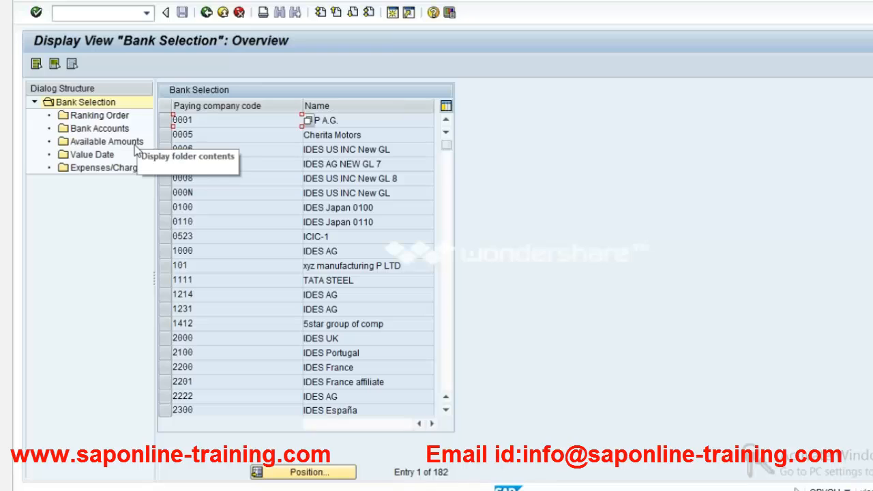
left_click(206, 13)
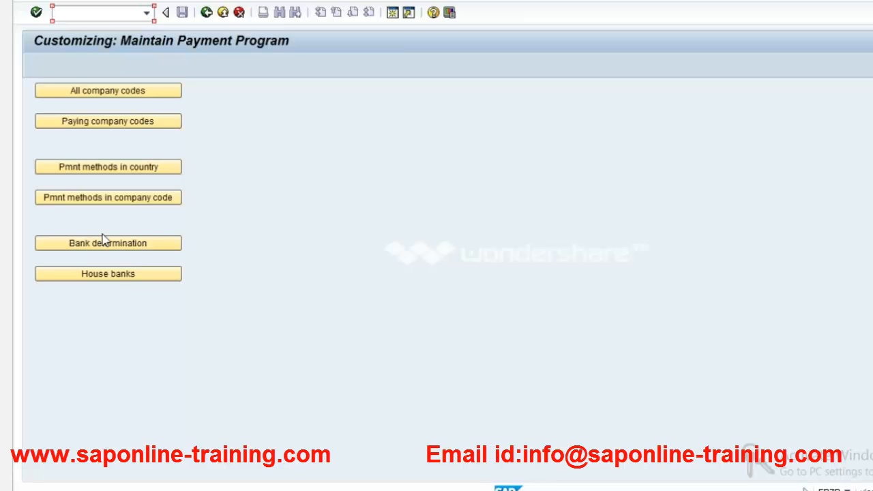
View the house bank details for company code IRAQ and return to the payment program customizing overview.
left_click(111, 276)
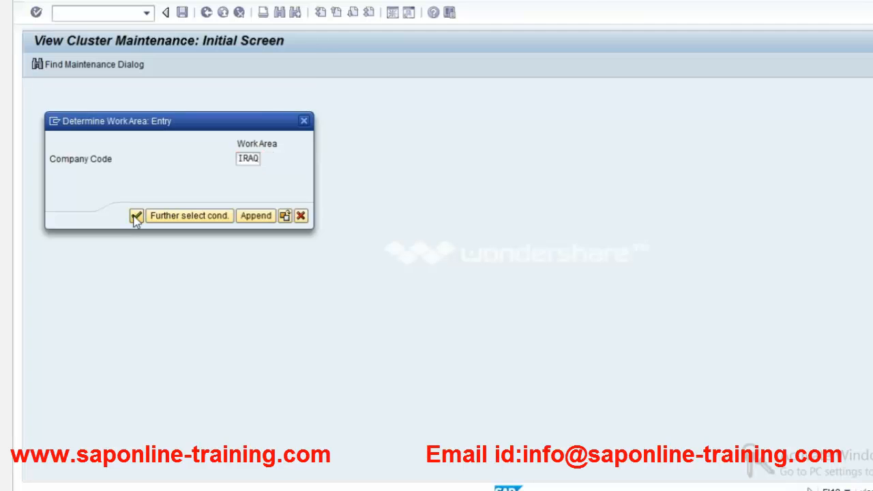
left_click(136, 217)
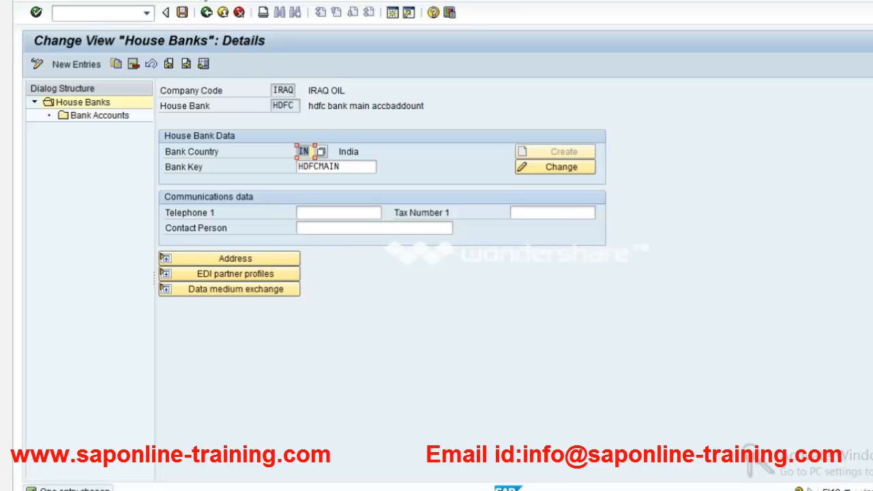
left_click(206, 14)
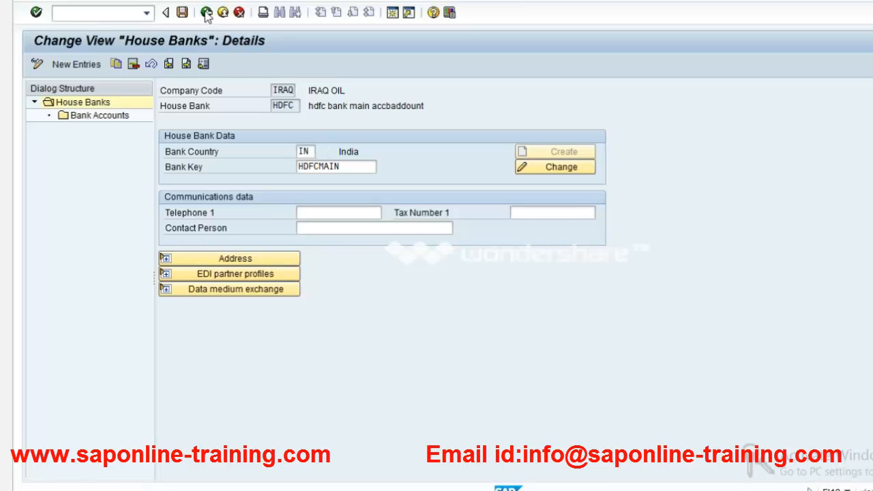
left_click(206, 14)
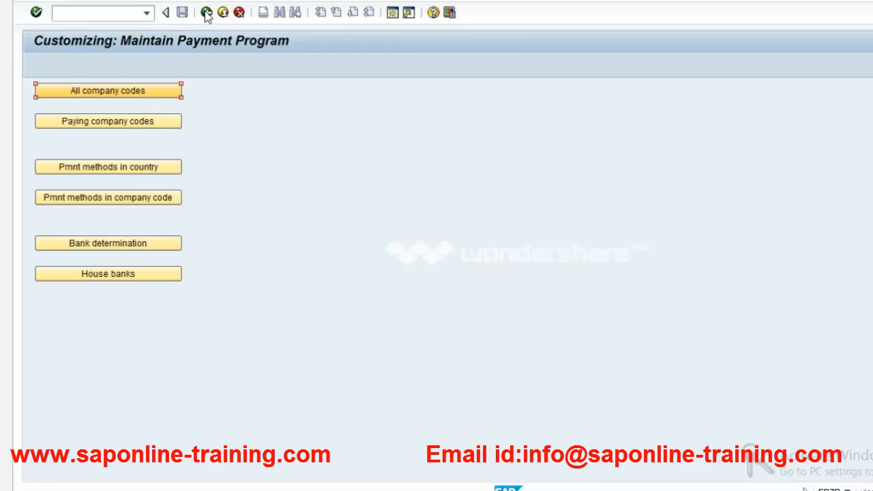
left_click(206, 14)
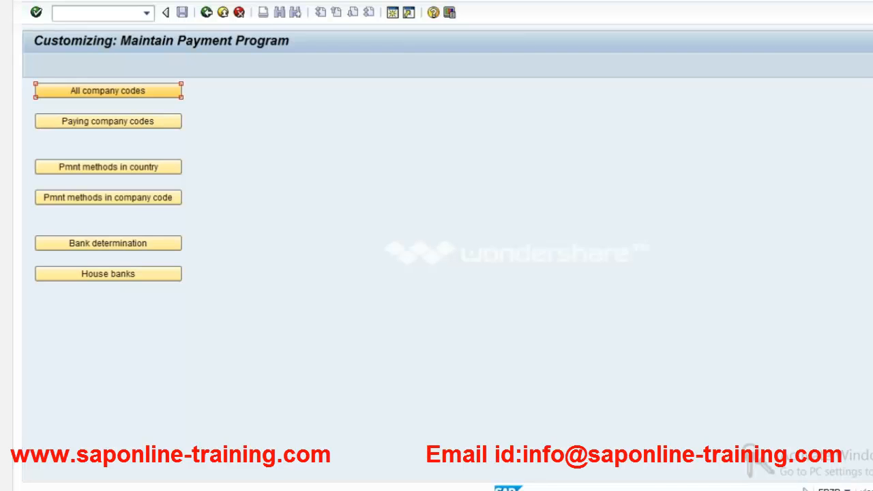
Switch to the Word notes and review the setup of payment methods per company code and bank determination for payment transactions.
key("alt+Tab")
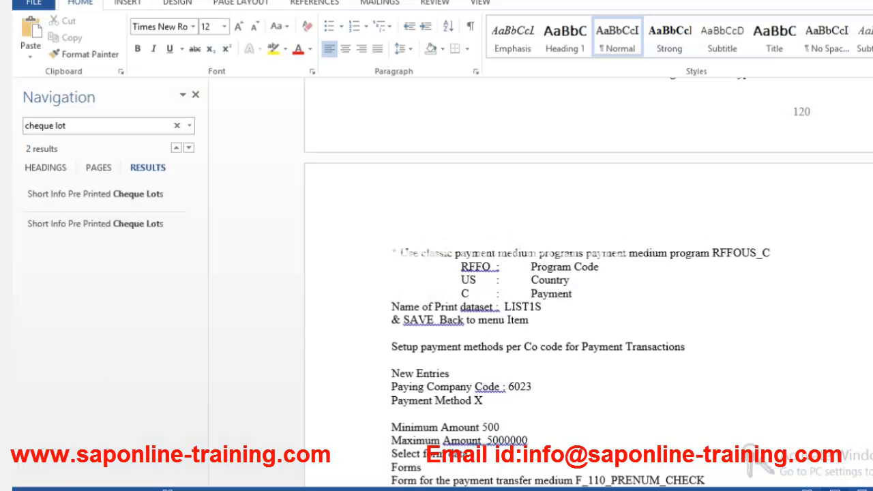
scroll(588, 283, "down", 2)
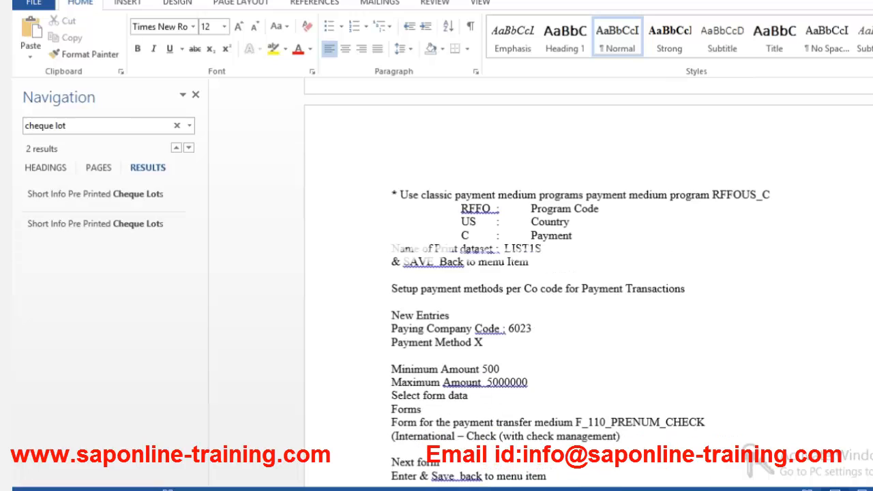
scroll(588, 283, "down", 1)
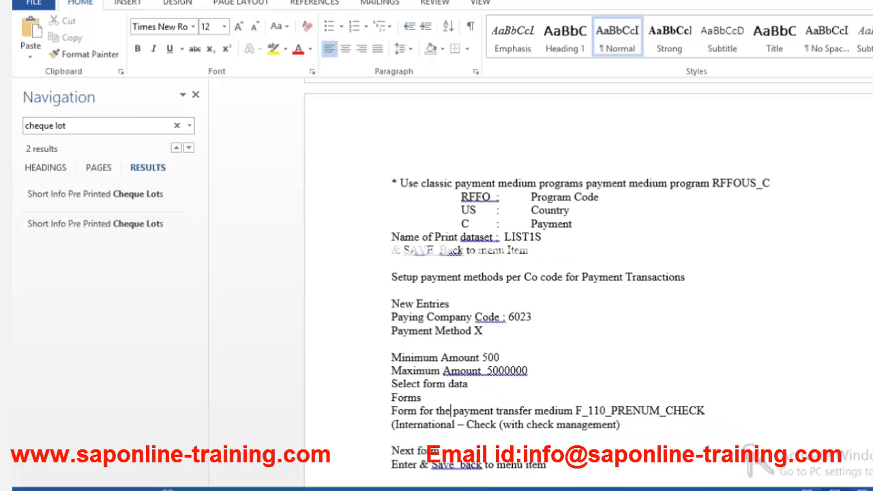
scroll(587, 283, "down", 5)
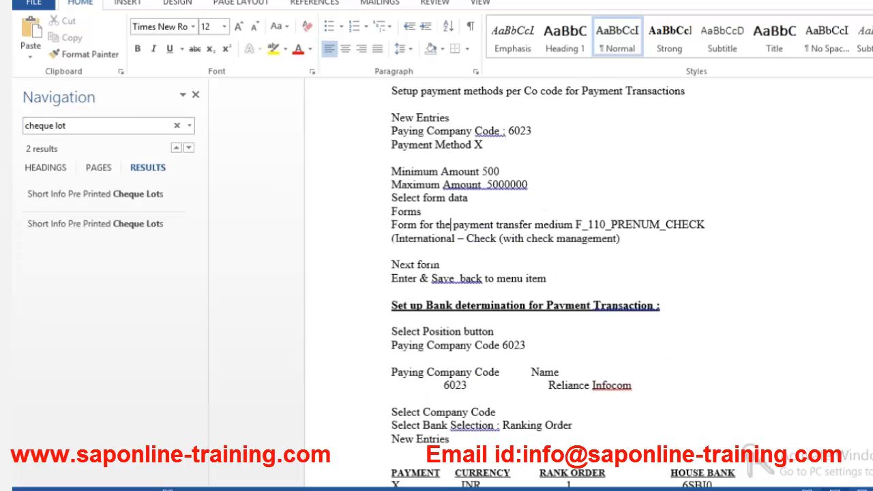
scroll(587, 283, "down", 1)
scroll(588, 283, "down", 2)
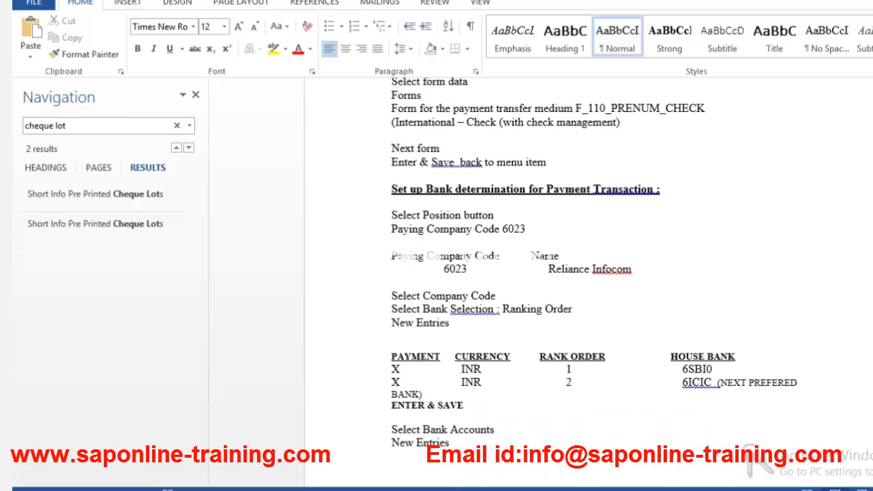
scroll(588, 283, "down", 1)
Review the notes on executing the automatic payment program with F-110, its print variants and posting with print form.
scroll(588, 283, "down", 10)
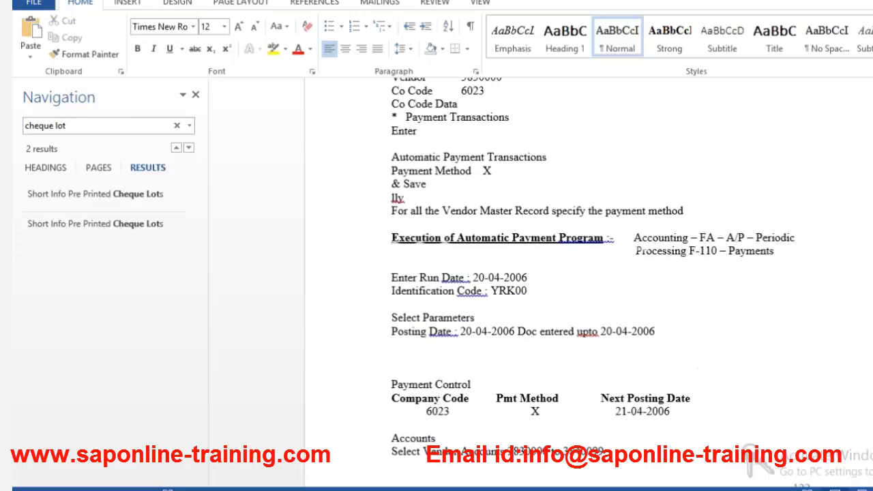
scroll(587, 283, "down", 10)
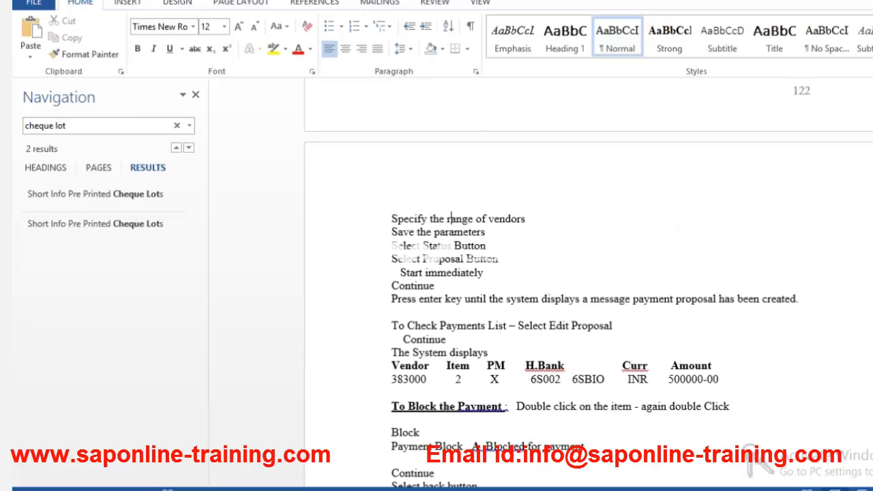
key("Page_Down")
key("Page_Down")
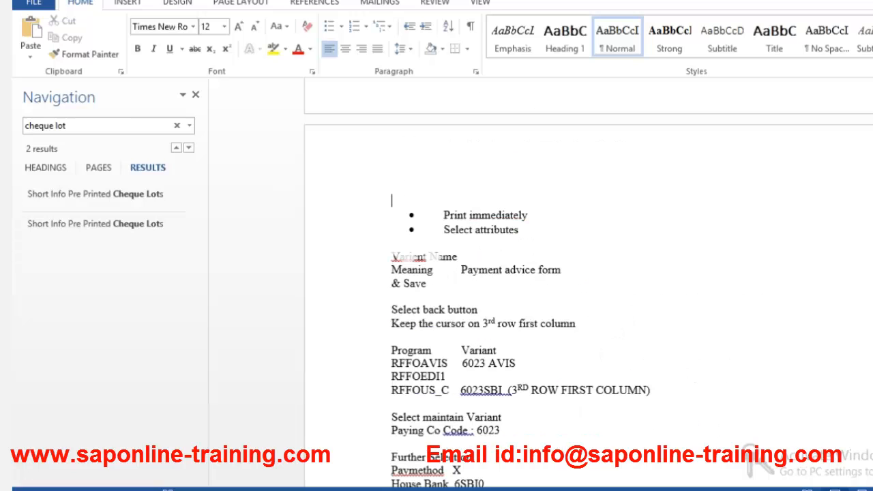
key("Page_Down")
key("Page_Down")
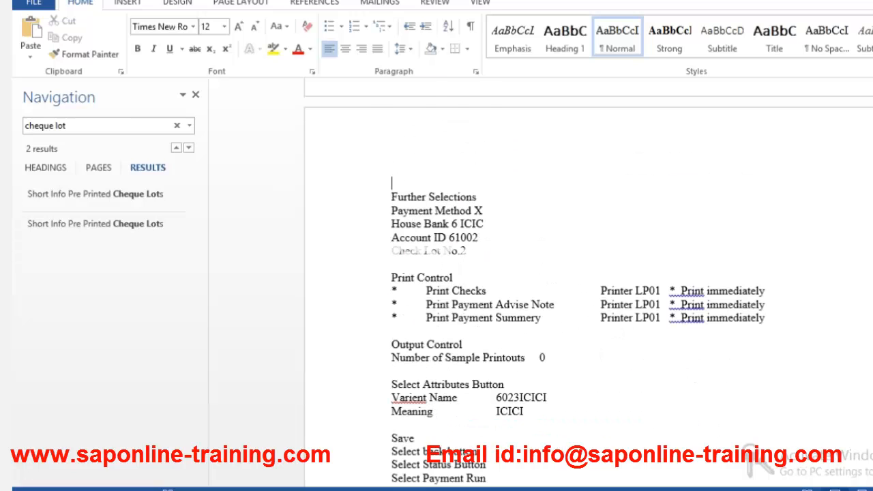
key("Page_Down")
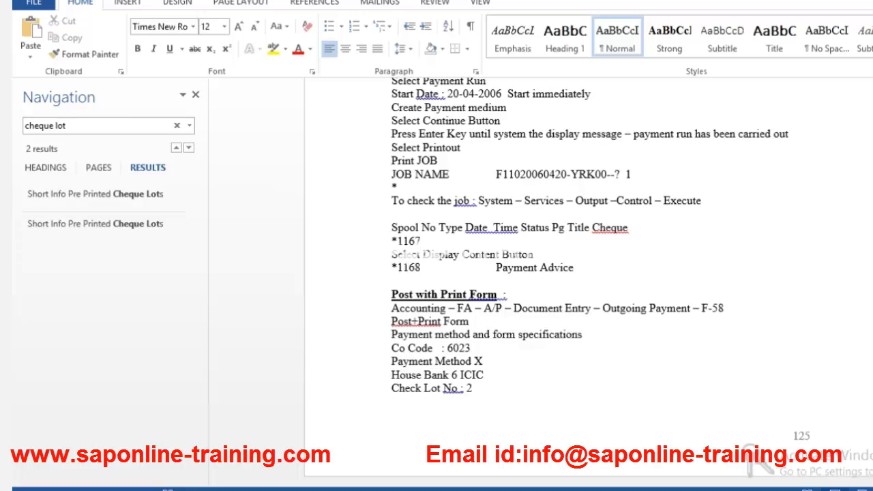
scroll(587, 273, "down", 5)
scroll(586, 273, "down", 15)
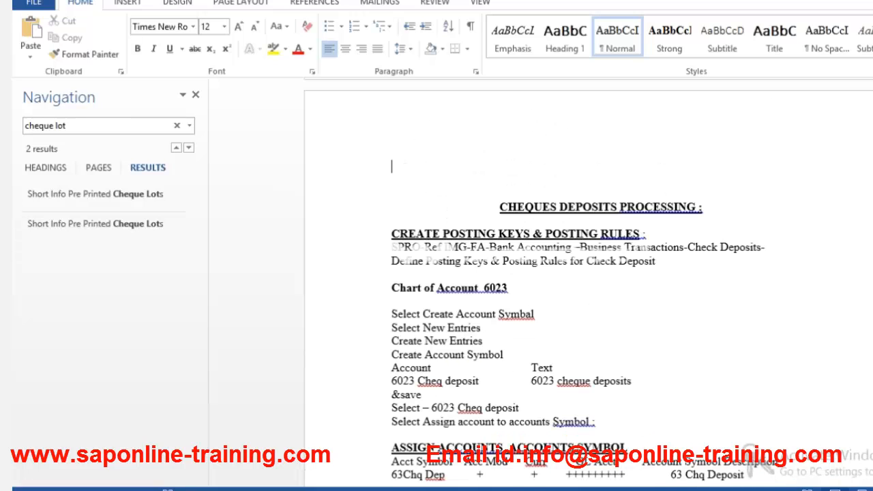
Examine the cheque deposits processing notes on account symbols, posting keys and posting rules.
left_click(391, 166)
left_click(676, 369)
scroll(589, 283, "down", 3)
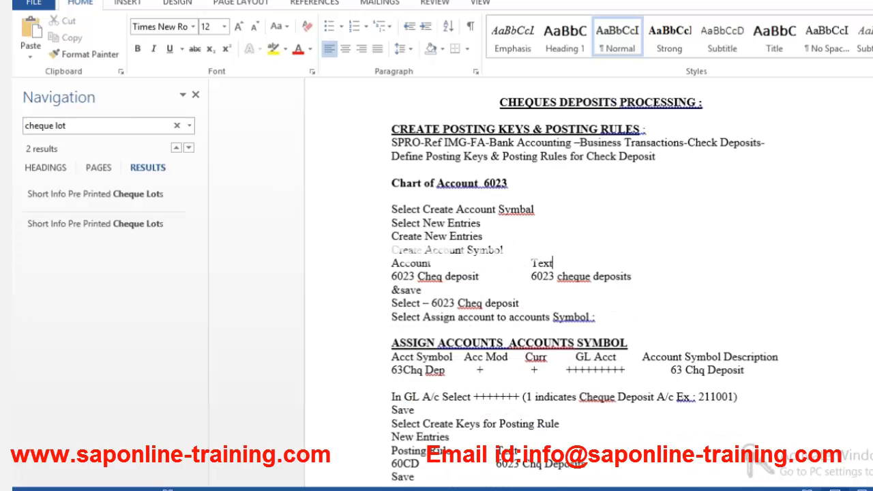
scroll(585, 282, "down", 1)
scroll(586, 283, "down", 5)
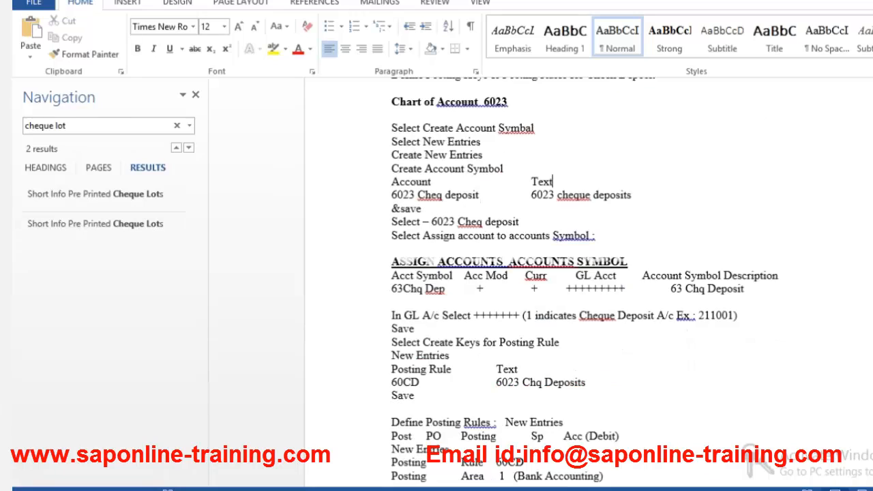
scroll(587, 283, "down", 2)
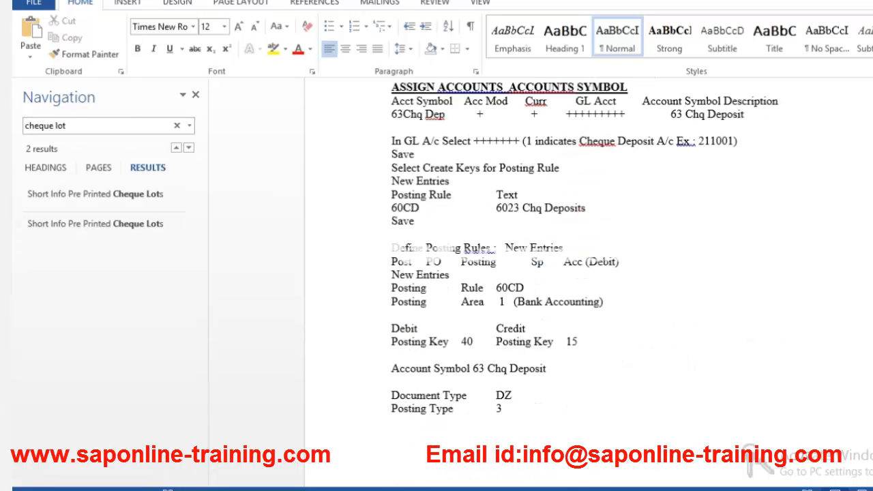
scroll(587, 283, "down", 3)
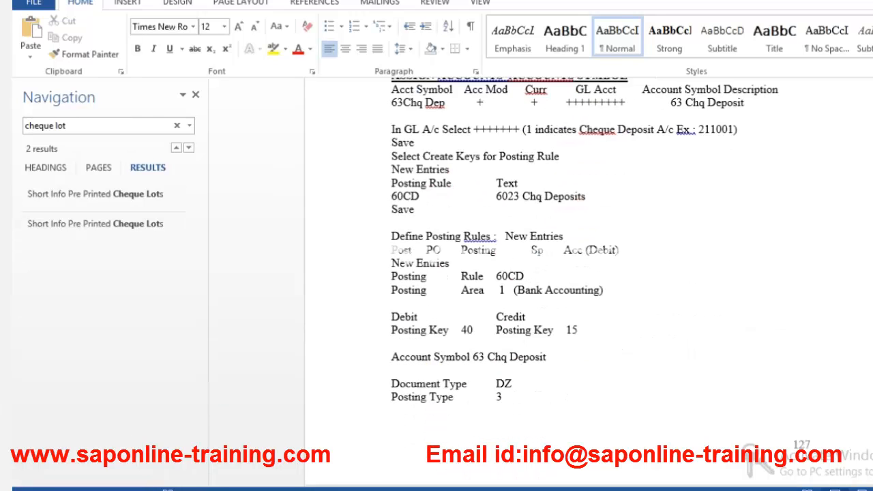
scroll(587, 283, "down", 4)
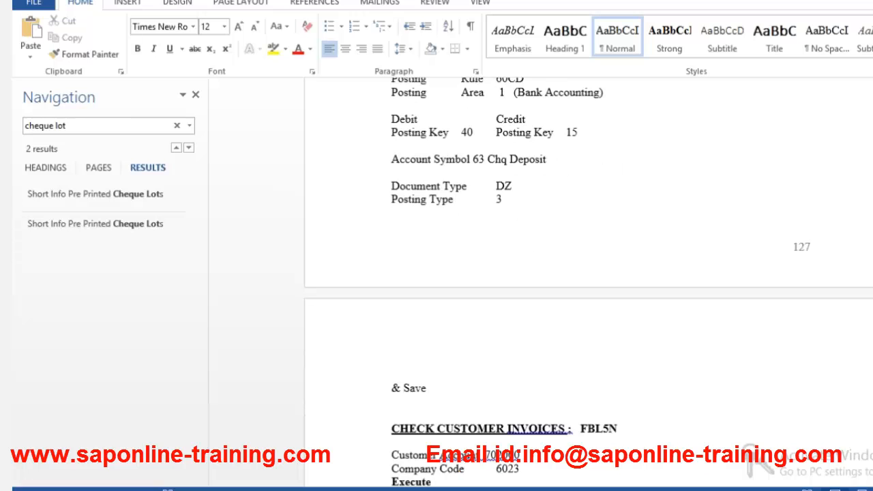
Examine the notes on checking customer invoices with FBL5N, entering cheque deposits with FF68 and creating the business transaction.
scroll(587, 283, "down", 4)
scroll(586, 283, "down", 1)
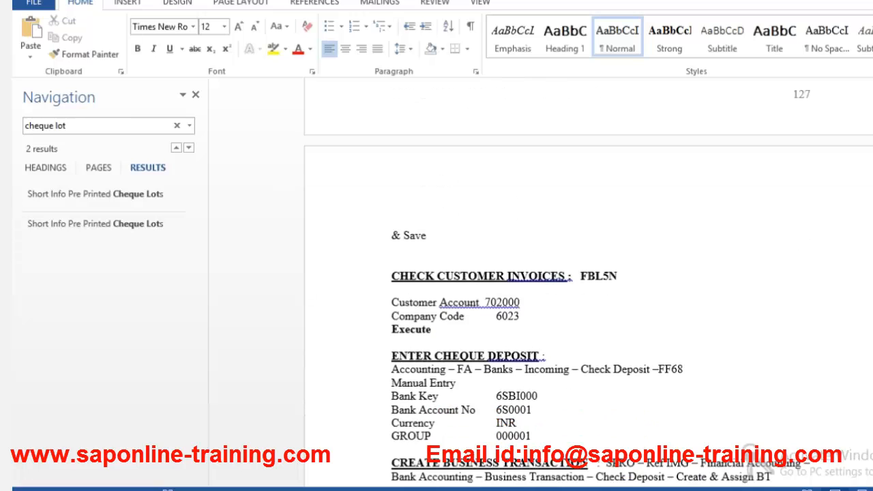
scroll(586, 283, "down", 1)
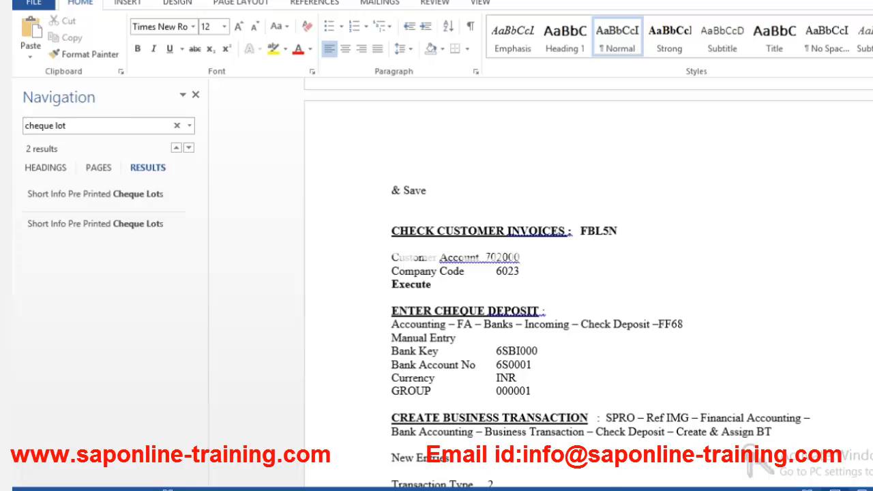
scroll(586, 283, "down", 1)
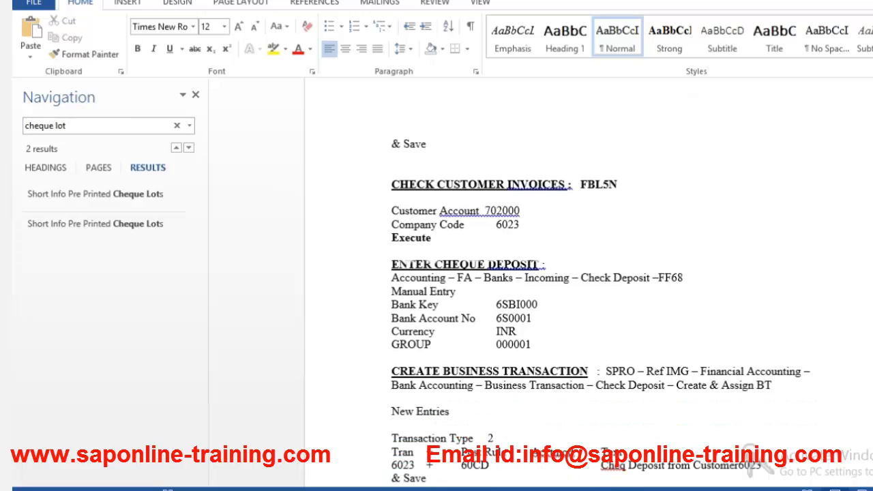
scroll(586, 283, "down", 1)
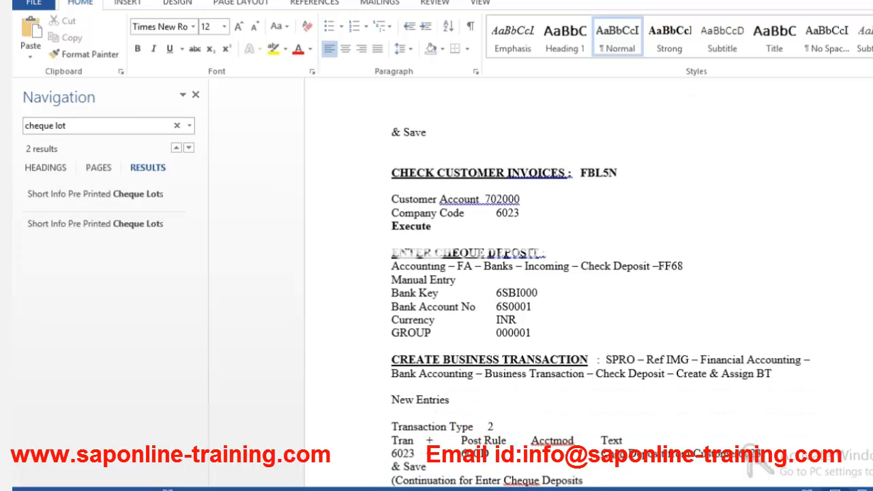
scroll(586, 283, "down", 1)
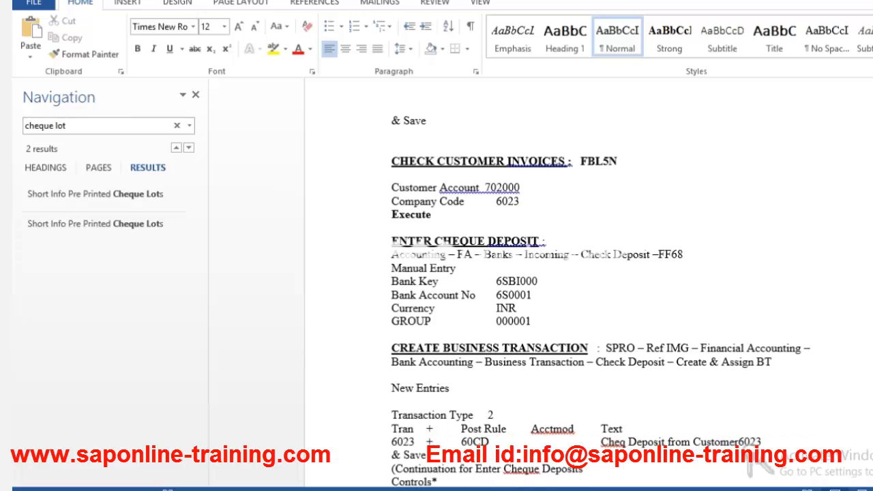
scroll(587, 283, "down", 5)
scroll(587, 282, "down", 1)
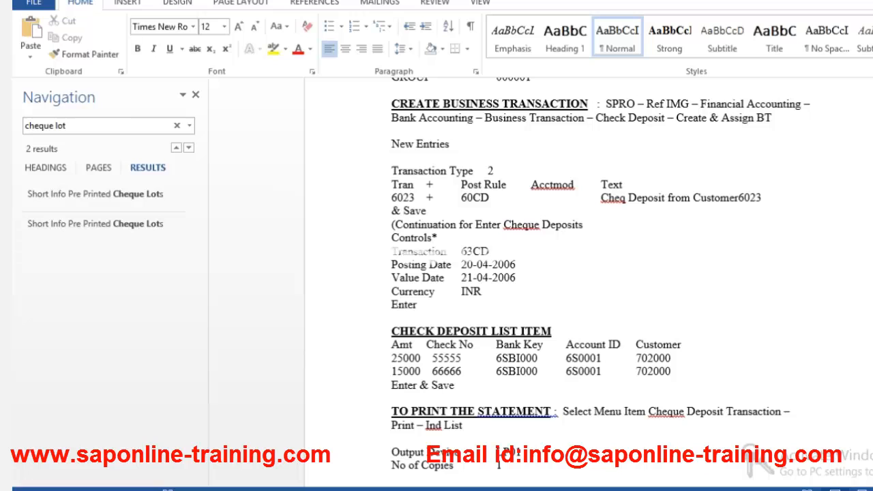
Review the notes on cheque deposit list items, printing the statement, running the batch input session and displaying customer line items with FBL5N.
scroll(587, 283, "down", 1)
scroll(586, 283, "down", 3)
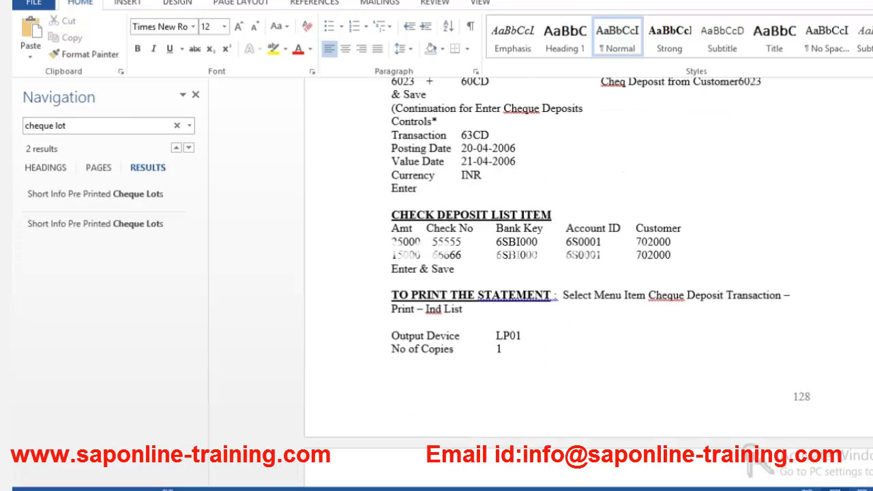
scroll(587, 283, "down", 3)
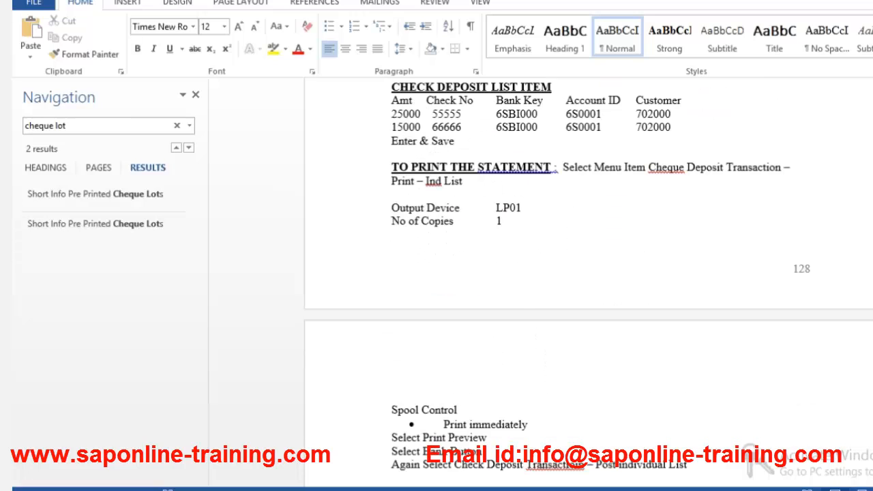
scroll(587, 283, "down", 6)
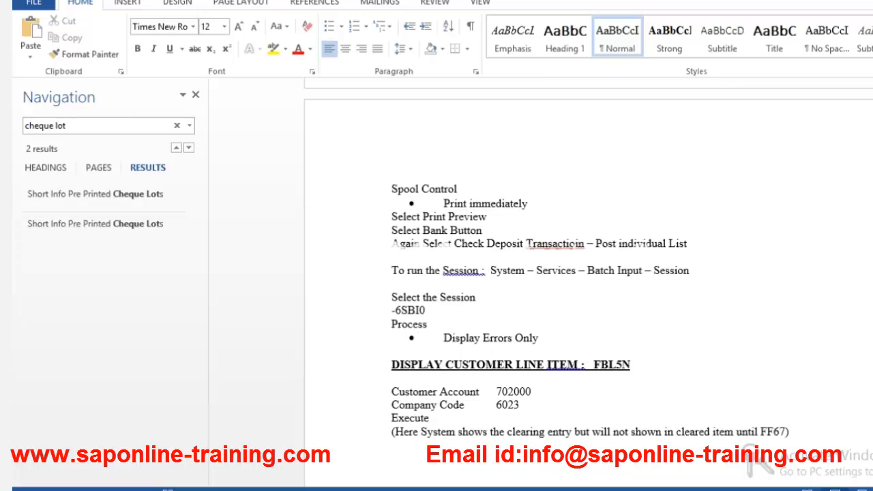
scroll(586, 283, "down", 2)
scroll(586, 283, "down", 2)
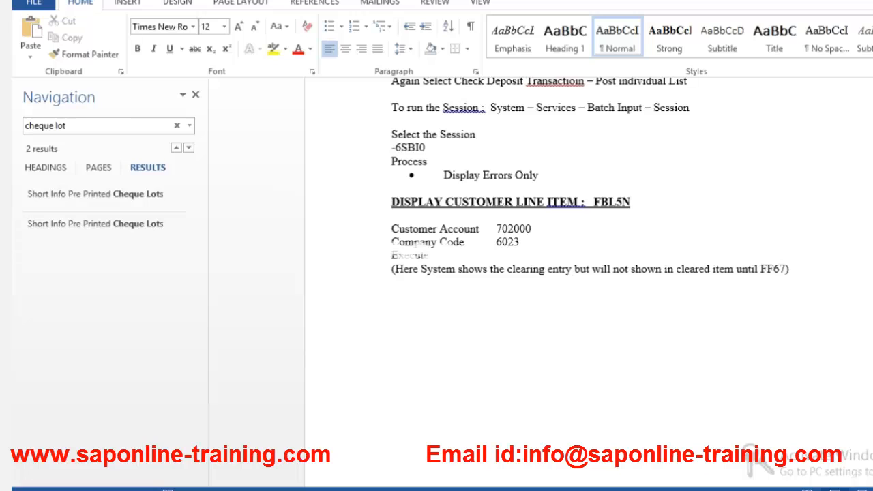
left_click(870, 489)
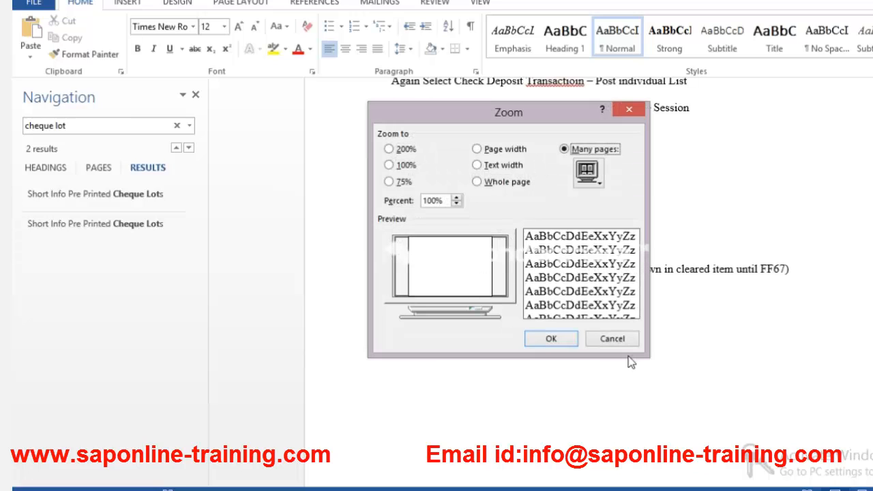
left_click(612, 339)
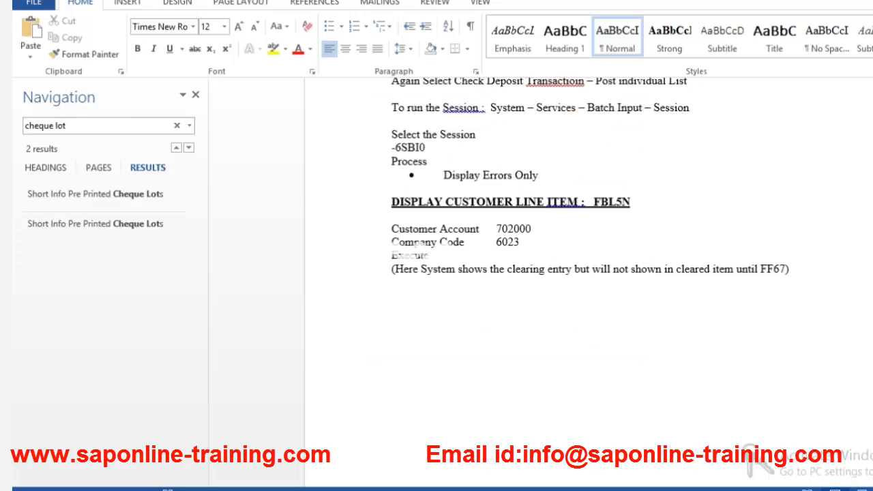
Look through the notes as far as the Bank Reconciliation section on creating posting keys and posting rules.
scroll(587, 273, "down", 3)
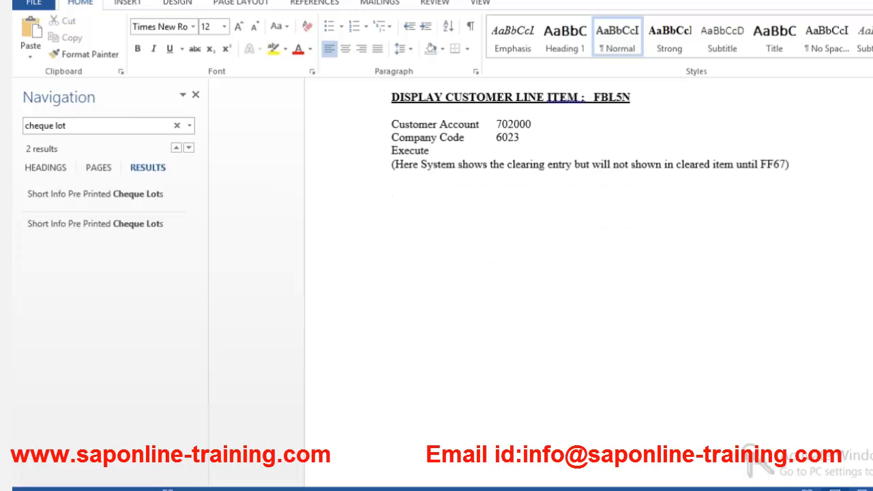
scroll(586, 273, "down", 5)
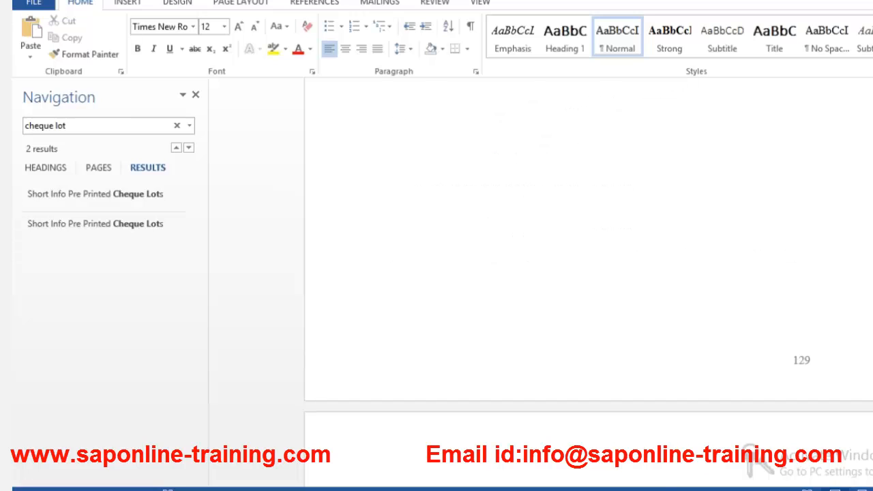
scroll(586, 273, "down", 3)
scroll(732, 360, "down", 4)
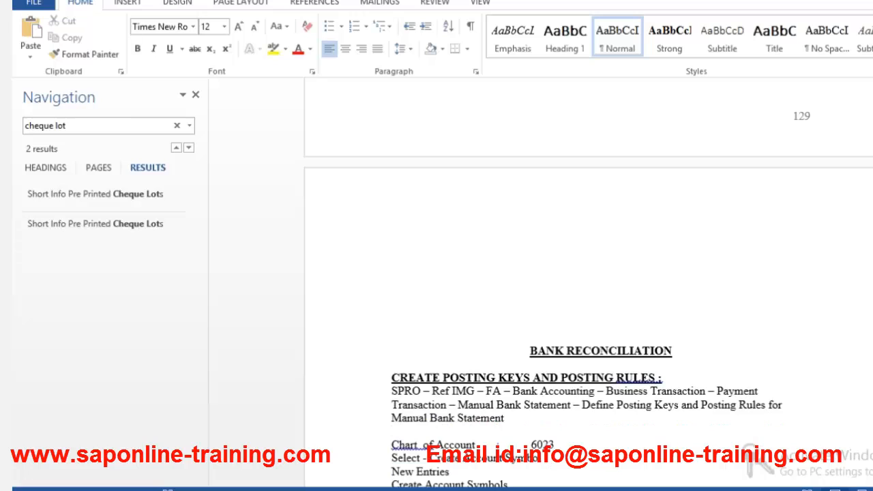
Look back through the notes from the Bank Reconciliation heading to the start of the Cheques Deposits Processing section.
left_click(732, 360)
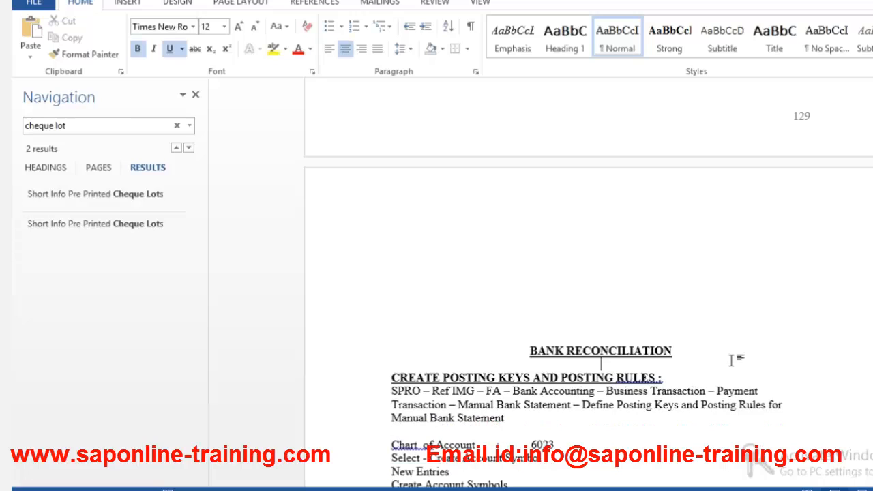
key("Up")
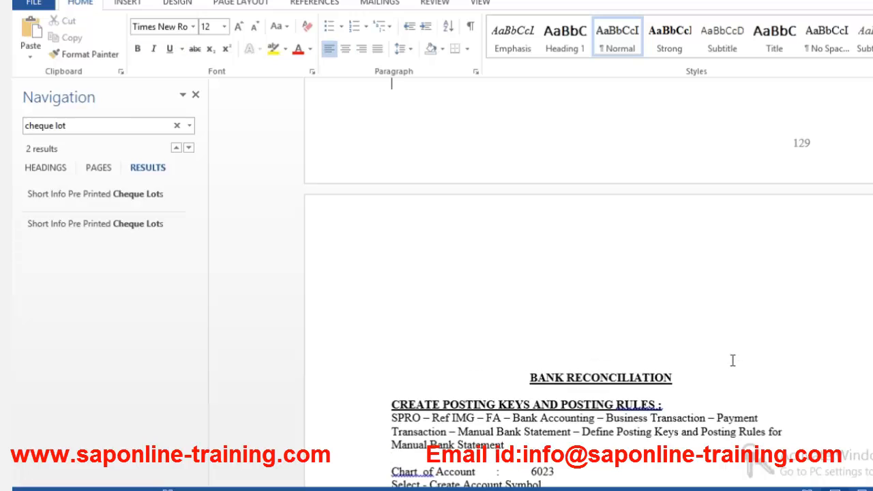
key("Up")
key("Up")
key("Up")
key("Up")
key("Up")
key("Up")
key("Up")
key("Up")
key("Up")
key("Up")
key("Up")
key("Up")
key("Up")
key("Up")
key("Up")
key("Up")
key("Up")
key("Up")
key("Up")
key("Up")
key("Up")
key("Up")
key("Up")
key("Up")
key("Up")
key("Up")
key("Up")
key("Up")
key("Up")
key("Up")
key("Up")
key("Up")
key("Up")
key("Up")
key("Up")
key("Up")
key("Up")
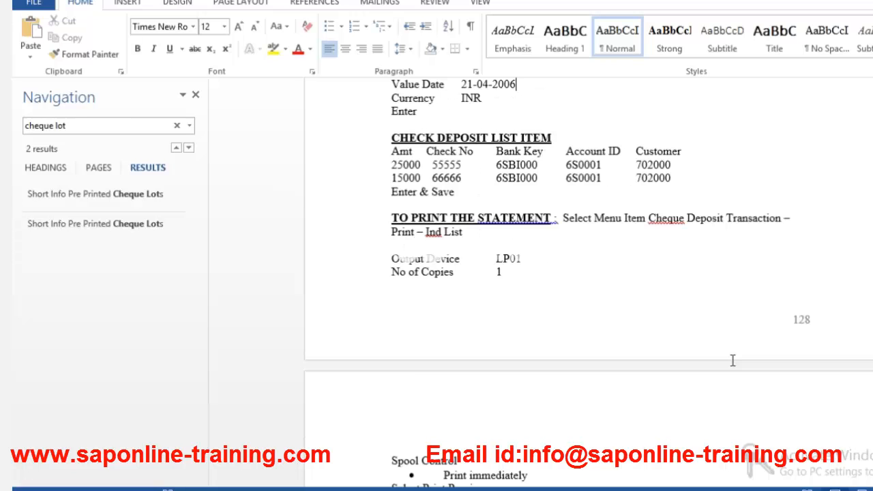
key("Up")
key("Up")
key("Up")
key("Up")
key("Up")
key("Up")
key("Up")
key("Up")
key("Up")
key("Up")
key("Up")
key("Up")
key("Up")
key("Up")
key("Up")
key("Up")
key("Up")
key("Up")
key("Up")
key("Up")
key("Up")
key("Up")
key("Up")
key("Up")
key("Up")
key("Up")
key("Up")
key("Up")
key("Up")
key("Up")
key("Up")
key("Up")
key("Up")
key("Up")
key("Up")
key("Up")
key("Up")
key("Up")
key("Up")
key("Up")
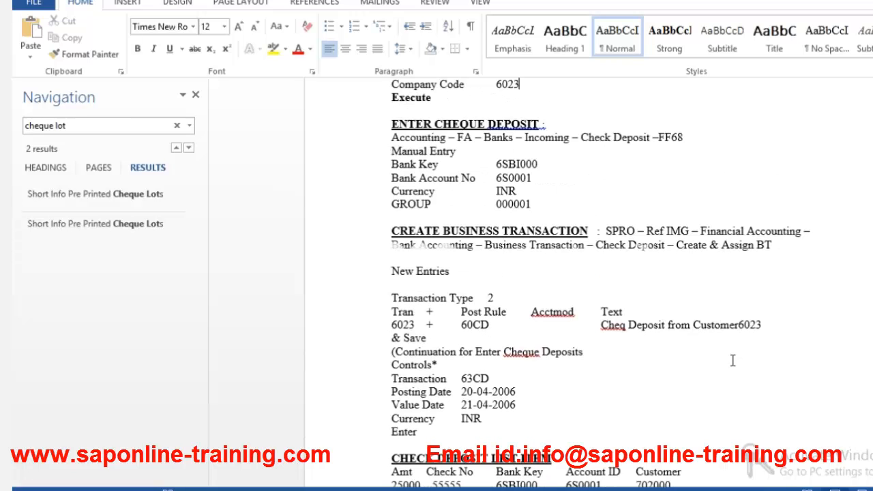
key("Up")
key("Up")
key("Up")
key("Up")
key("Up")
key("Up")
key("Up")
key("Up")
key("Up")
key("Up")
key("Up")
key("Up")
key("Up")
key("Up")
key("Up")
key("Up")
key("Up")
key("Up")
key("Up")
key("Up")
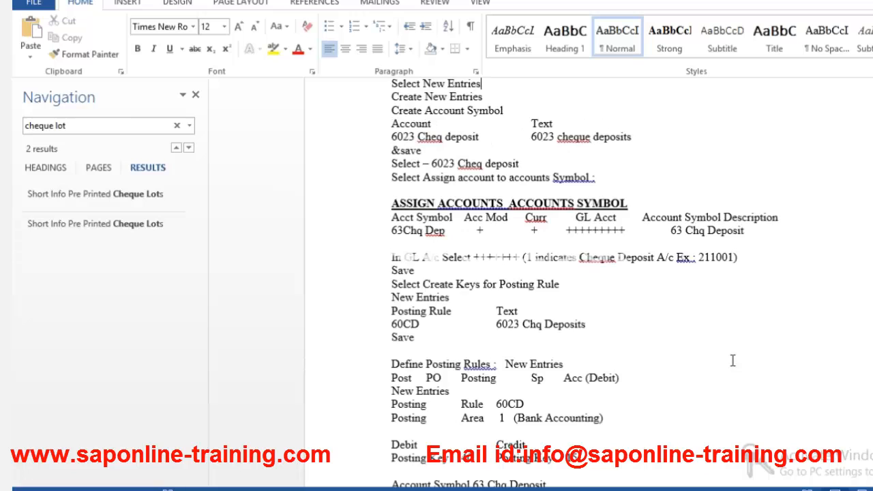
key("Up")
key("Up")
key("Up")
key("Up")
key("Up")
key("Up")
key("Up")
key("Up")
key("Up")
key("Up")
key("Up")
key("Up")
key("Up")
key("Up")
key("Up")
key("Up")
key("Up")
key("Up")
key("Up")
key("Up")
key("Up")
key("Up")
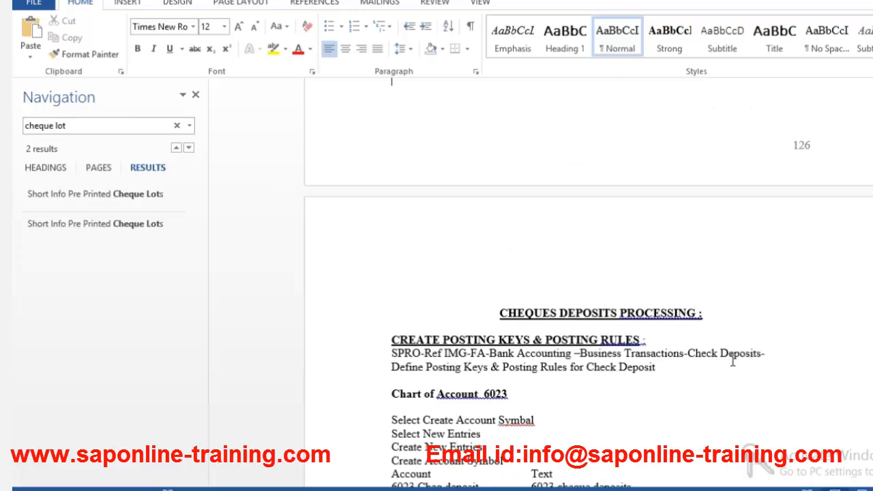
Look back through the preceding payment notes covering printer settings, bank posting details, partial payment of open items and print output control.
key("Up")
key("Up")
key("Up")
key("Up")
key("Up")
key("Up")
key("Up")
key("Up")
key("Up")
key("Up")
key("Up")
key("Up")
key("Up")
key("Up")
key("Up")
key("Up")
key("Up")
key("Up")
key("Up")
key("Up")
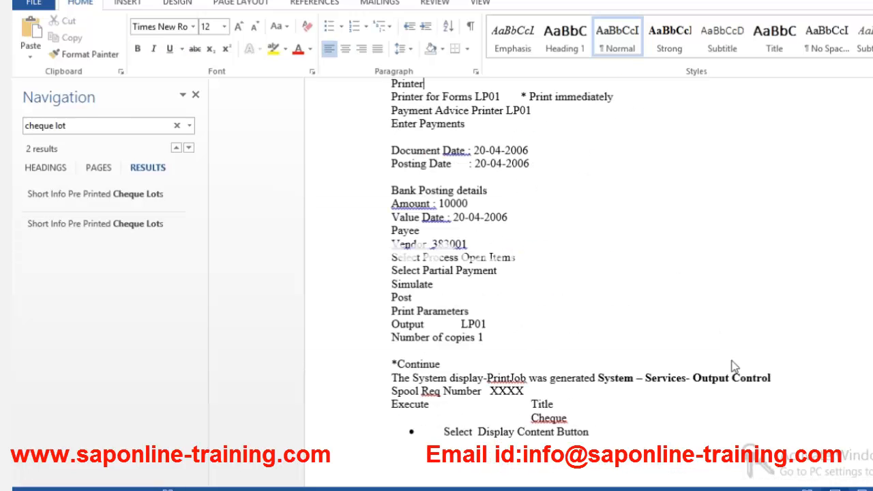
Look back through the payment run notes covering print job checks, print control, output control and the ICICI and State Bank of India variants.
key("Up")
key("Up")
key("Up")
key("Up")
key("Up")
key("Up")
key("Up")
key("Up")
key("Up")
key("Up")
key("Up")
key("Up")
key("Up")
key("Up")
key("Up")
key("Up")
key("Up")
key("Up")
key("Up")
key("Up")
key("Up")
key("Up")
key("Up")
key("Up")
key("Up")
key("Up")
key("Up")
key("Up")
key("Up")
key("Up")
key("Up")
key("Up")
key("Up")
key("Up")
key("Up")
key("Up")
key("Up")
key("Up")
key("Up")
key("Up")
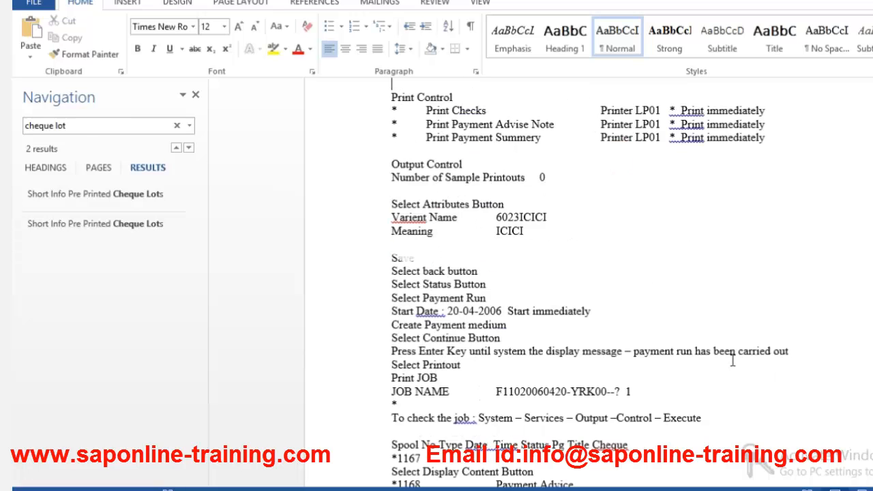
key("Up")
key("Up")
key("Up")
key("Up")
key("Up")
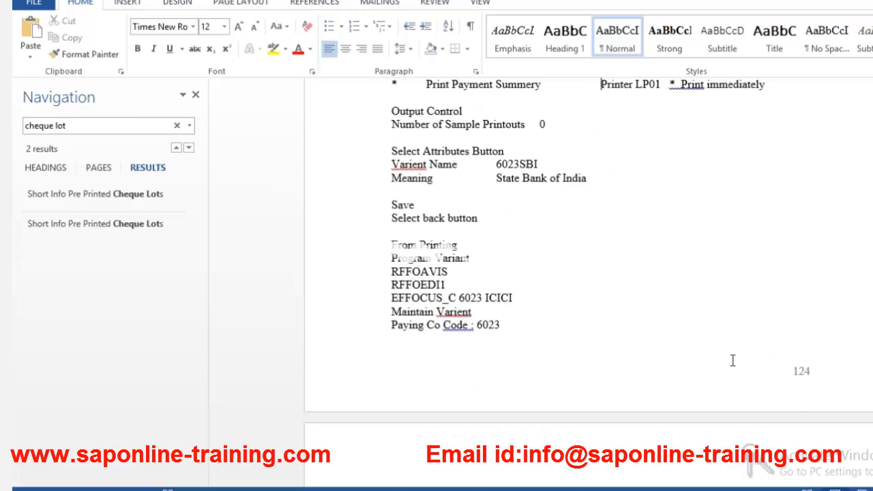
key("Up")
key("Up")
key("Up")
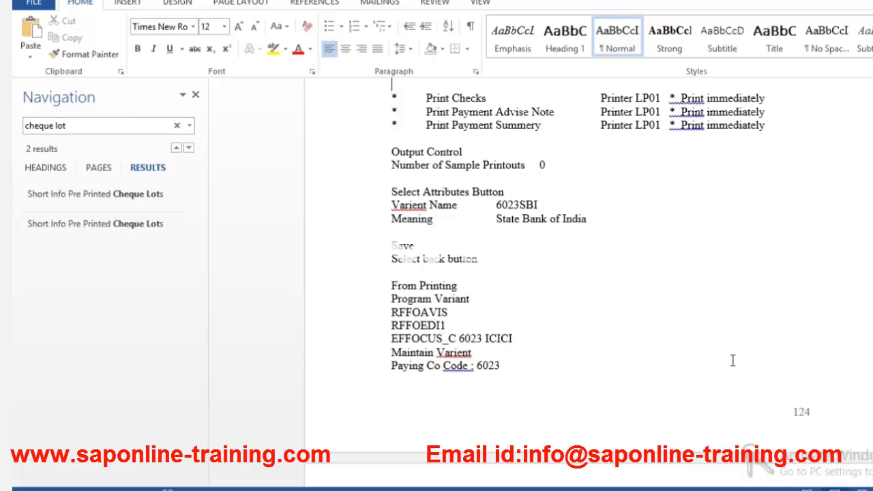
Look back through the notes on maintaining printout variants, reallocating exception items, editing the payment proposal and Payment Control parameters.
scroll(732, 361, "up", 7)
scroll(733, 361, "up", 1)
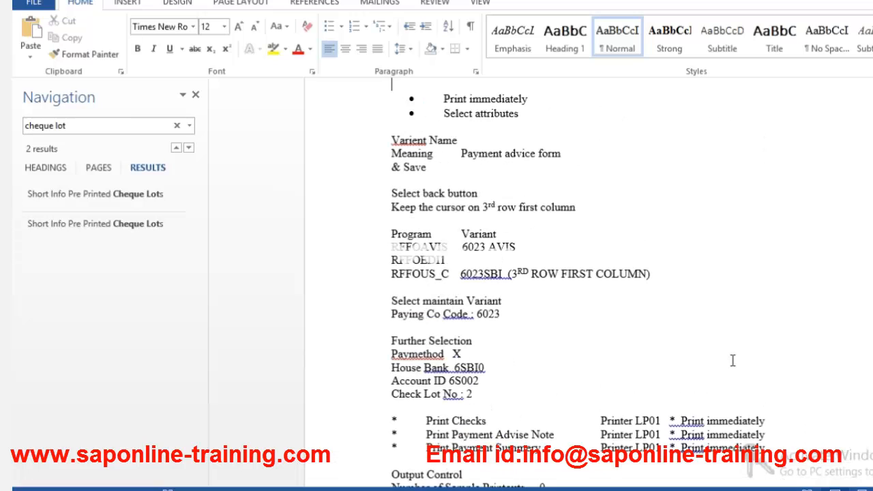
scroll(732, 361, "up", 12)
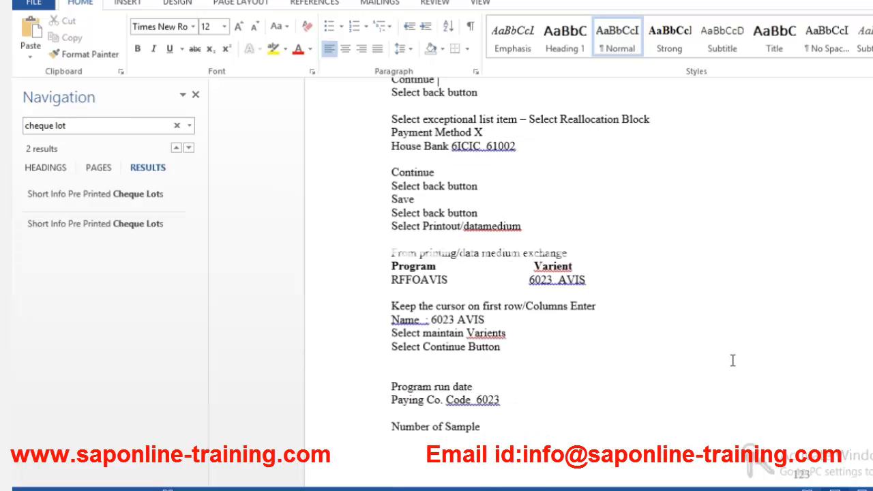
scroll(733, 361, "up", 11)
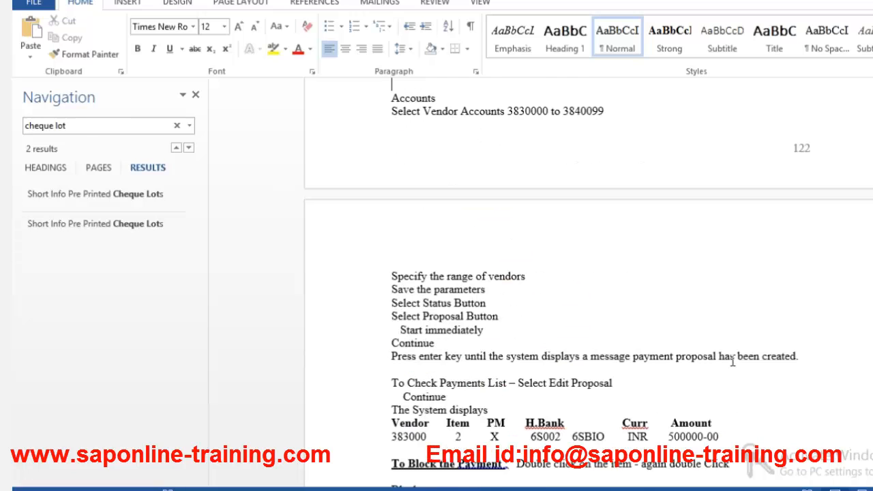
scroll(733, 361, "up", 1)
scroll(732, 360, "up", 1)
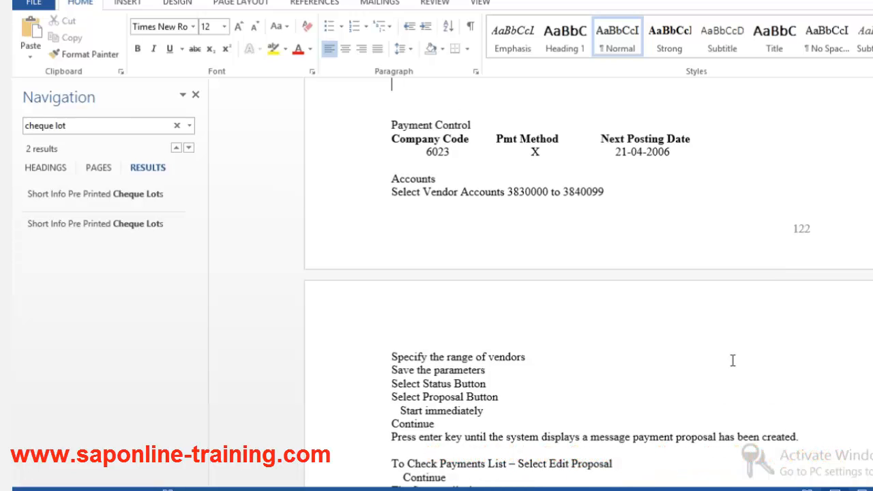
scroll(732, 361, "up", 6)
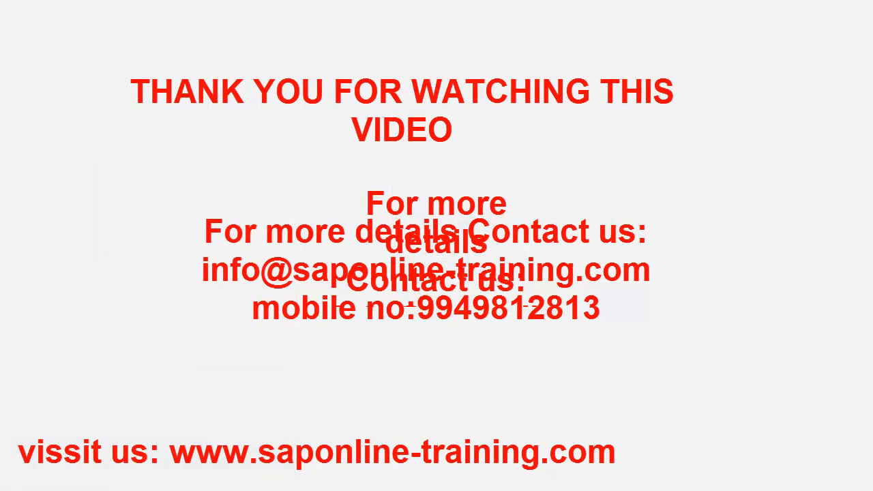